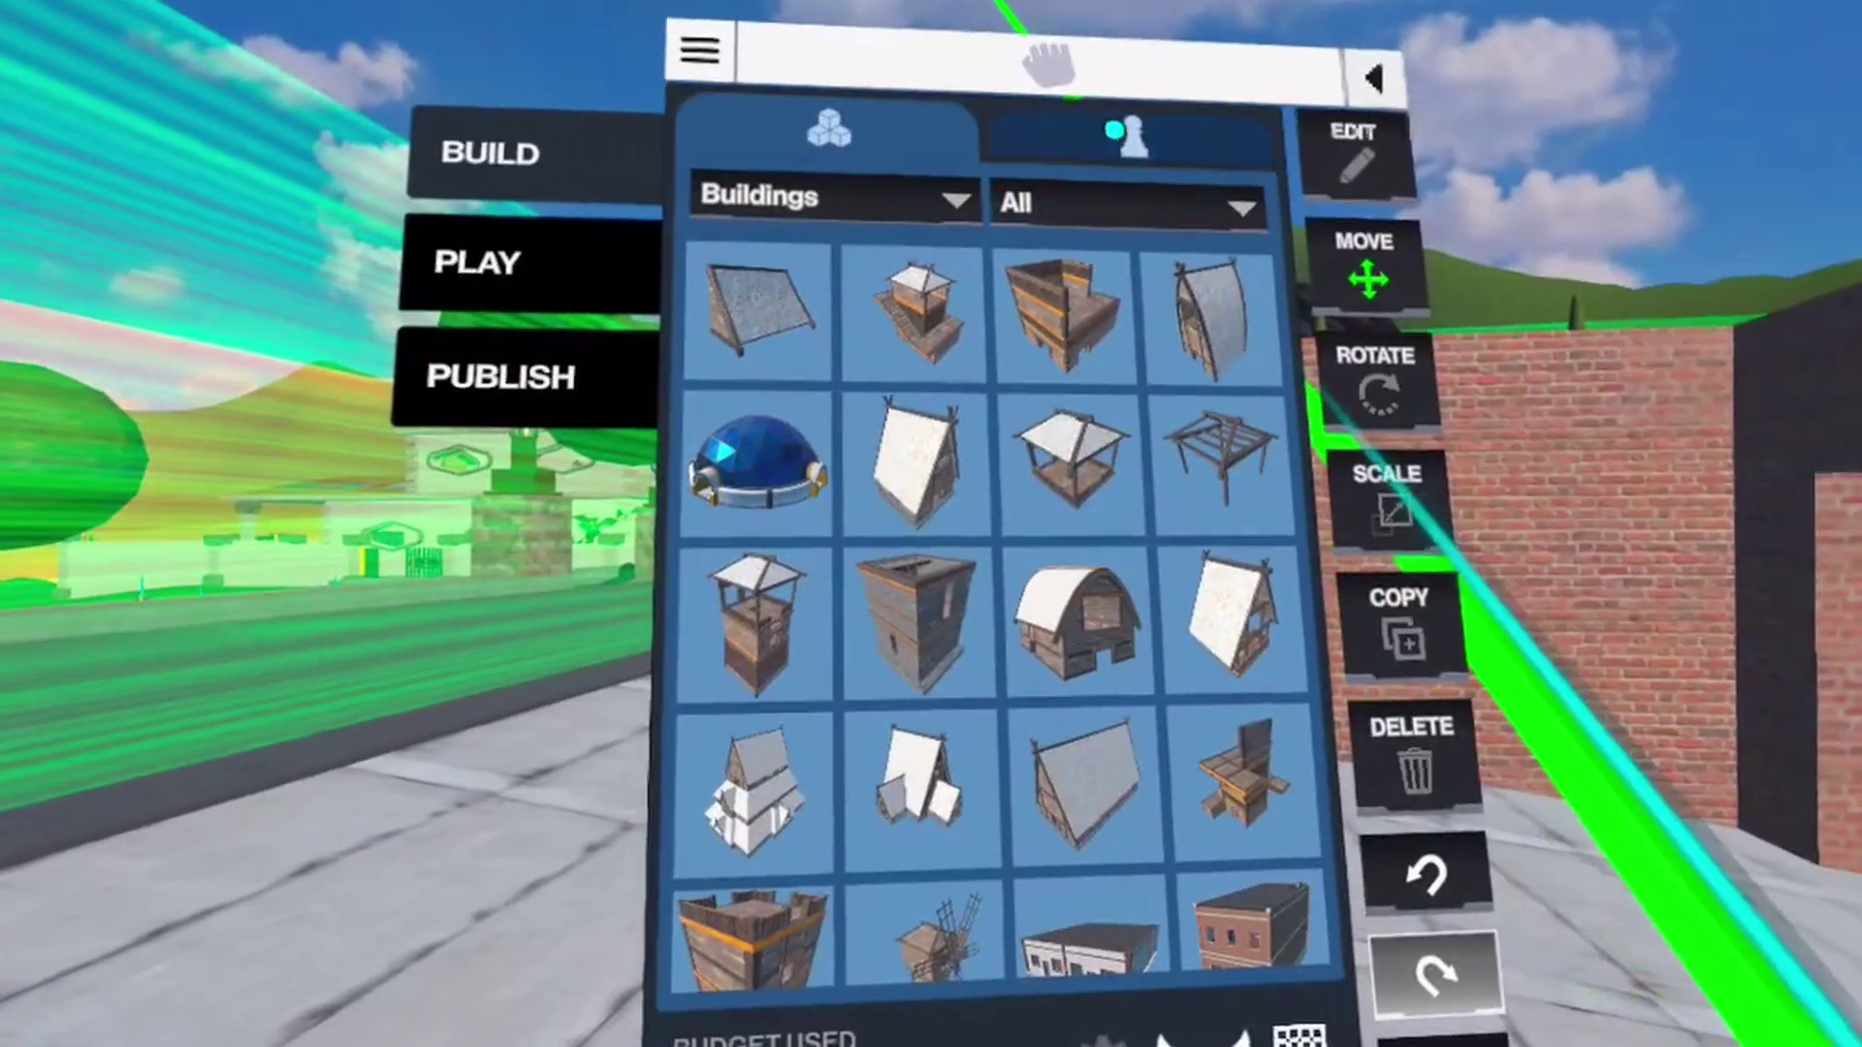
Place a Toggle Wall from the Interactive gadgets category and carry it over to the garage opening.
click(1114, 132)
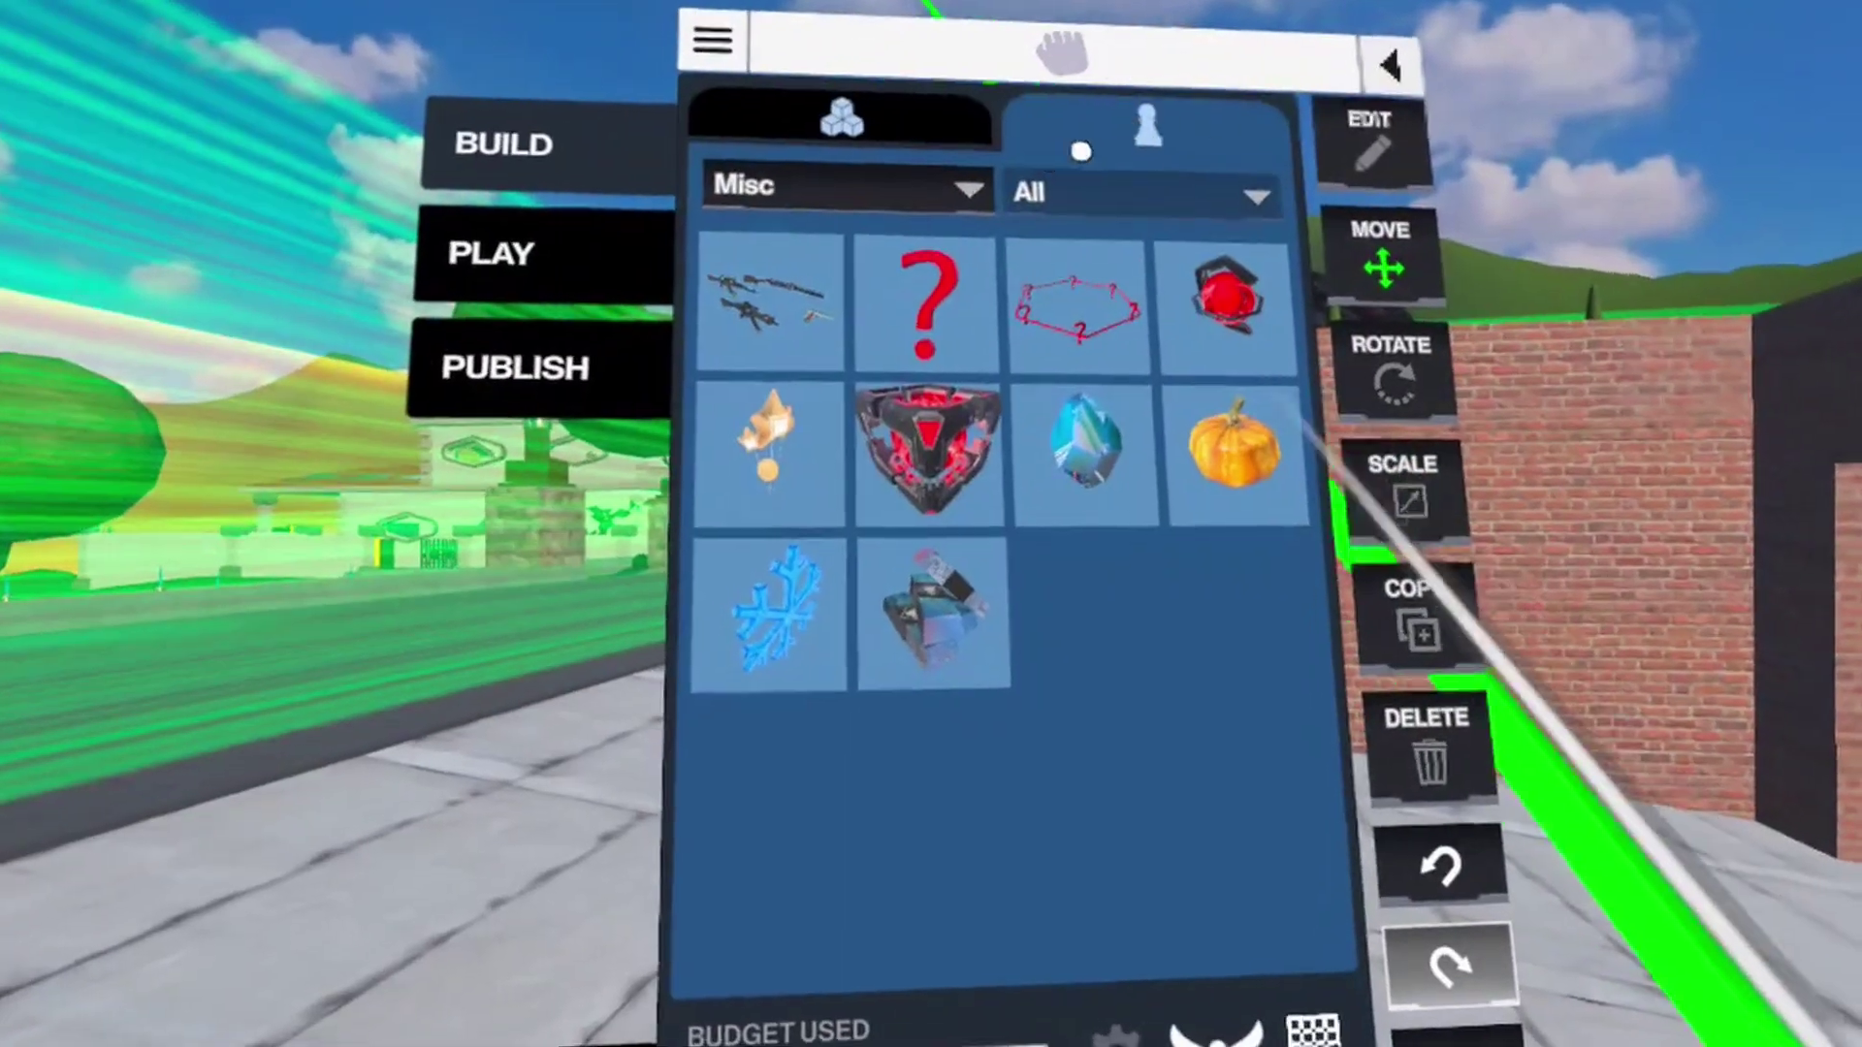
click(971, 192)
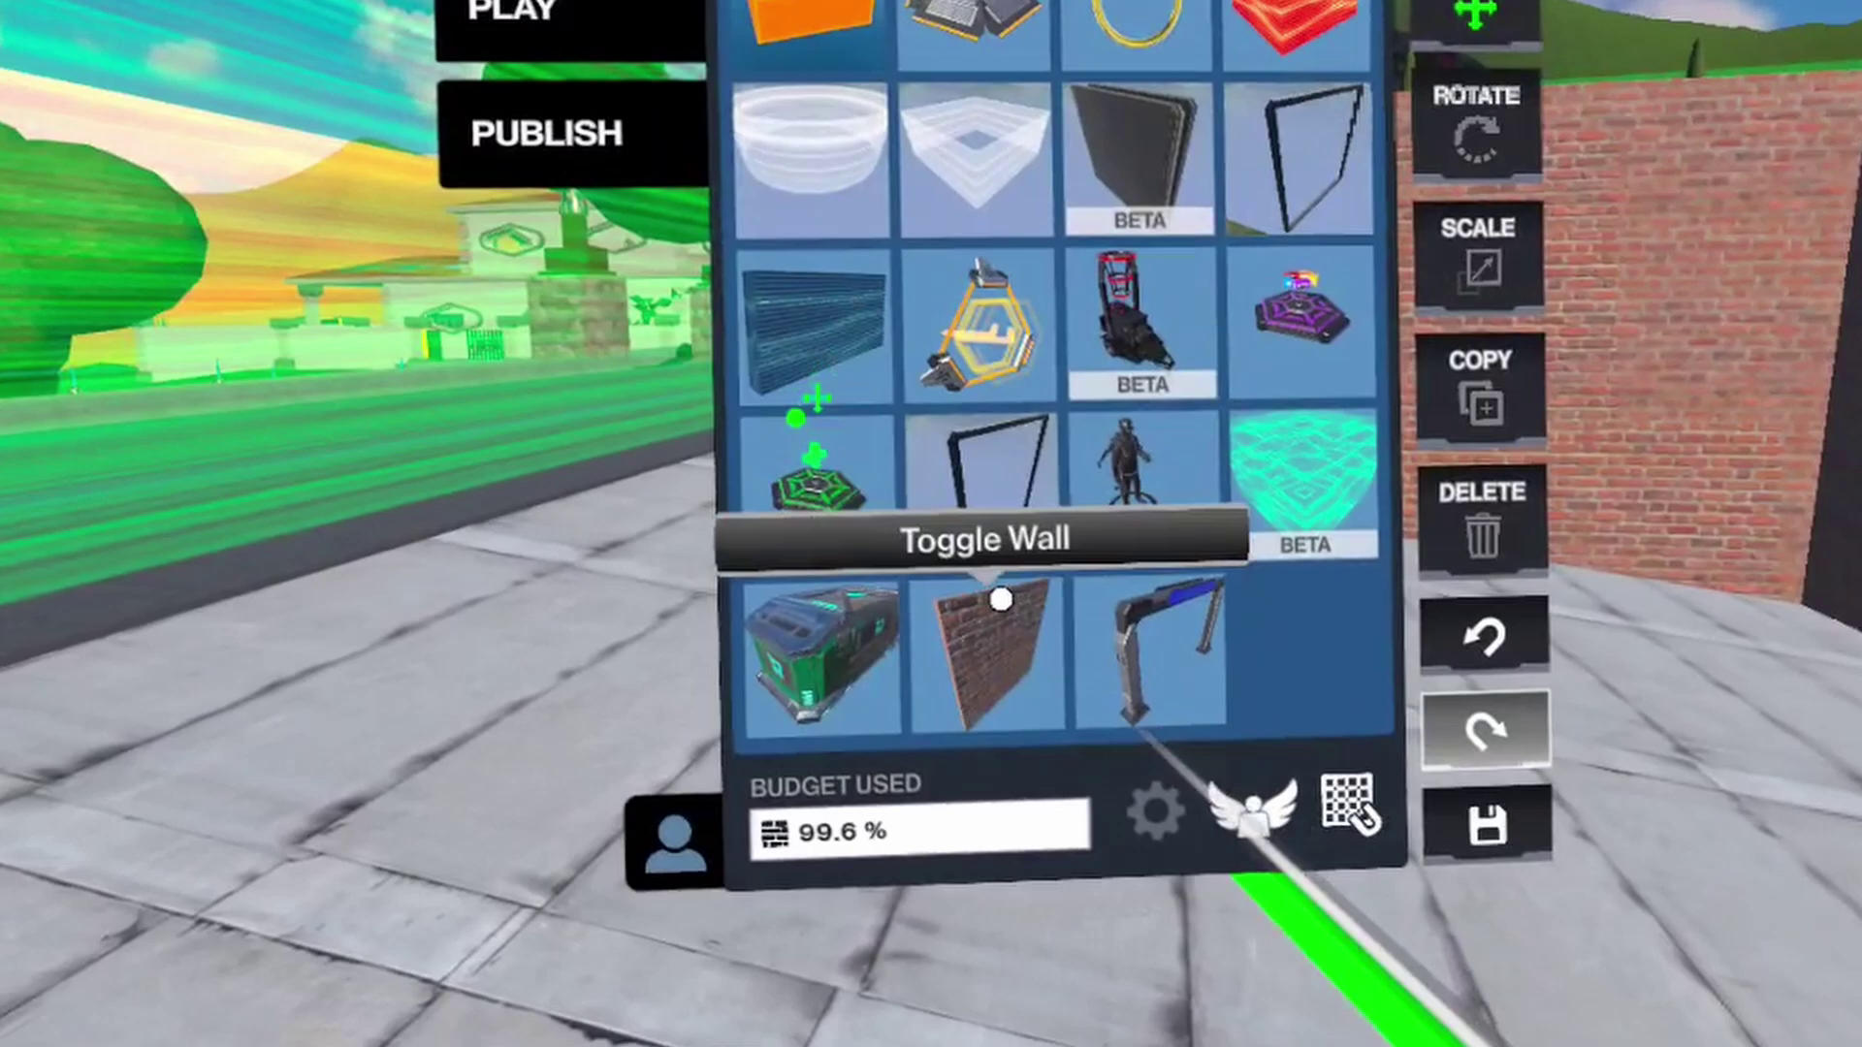
click(974, 643)
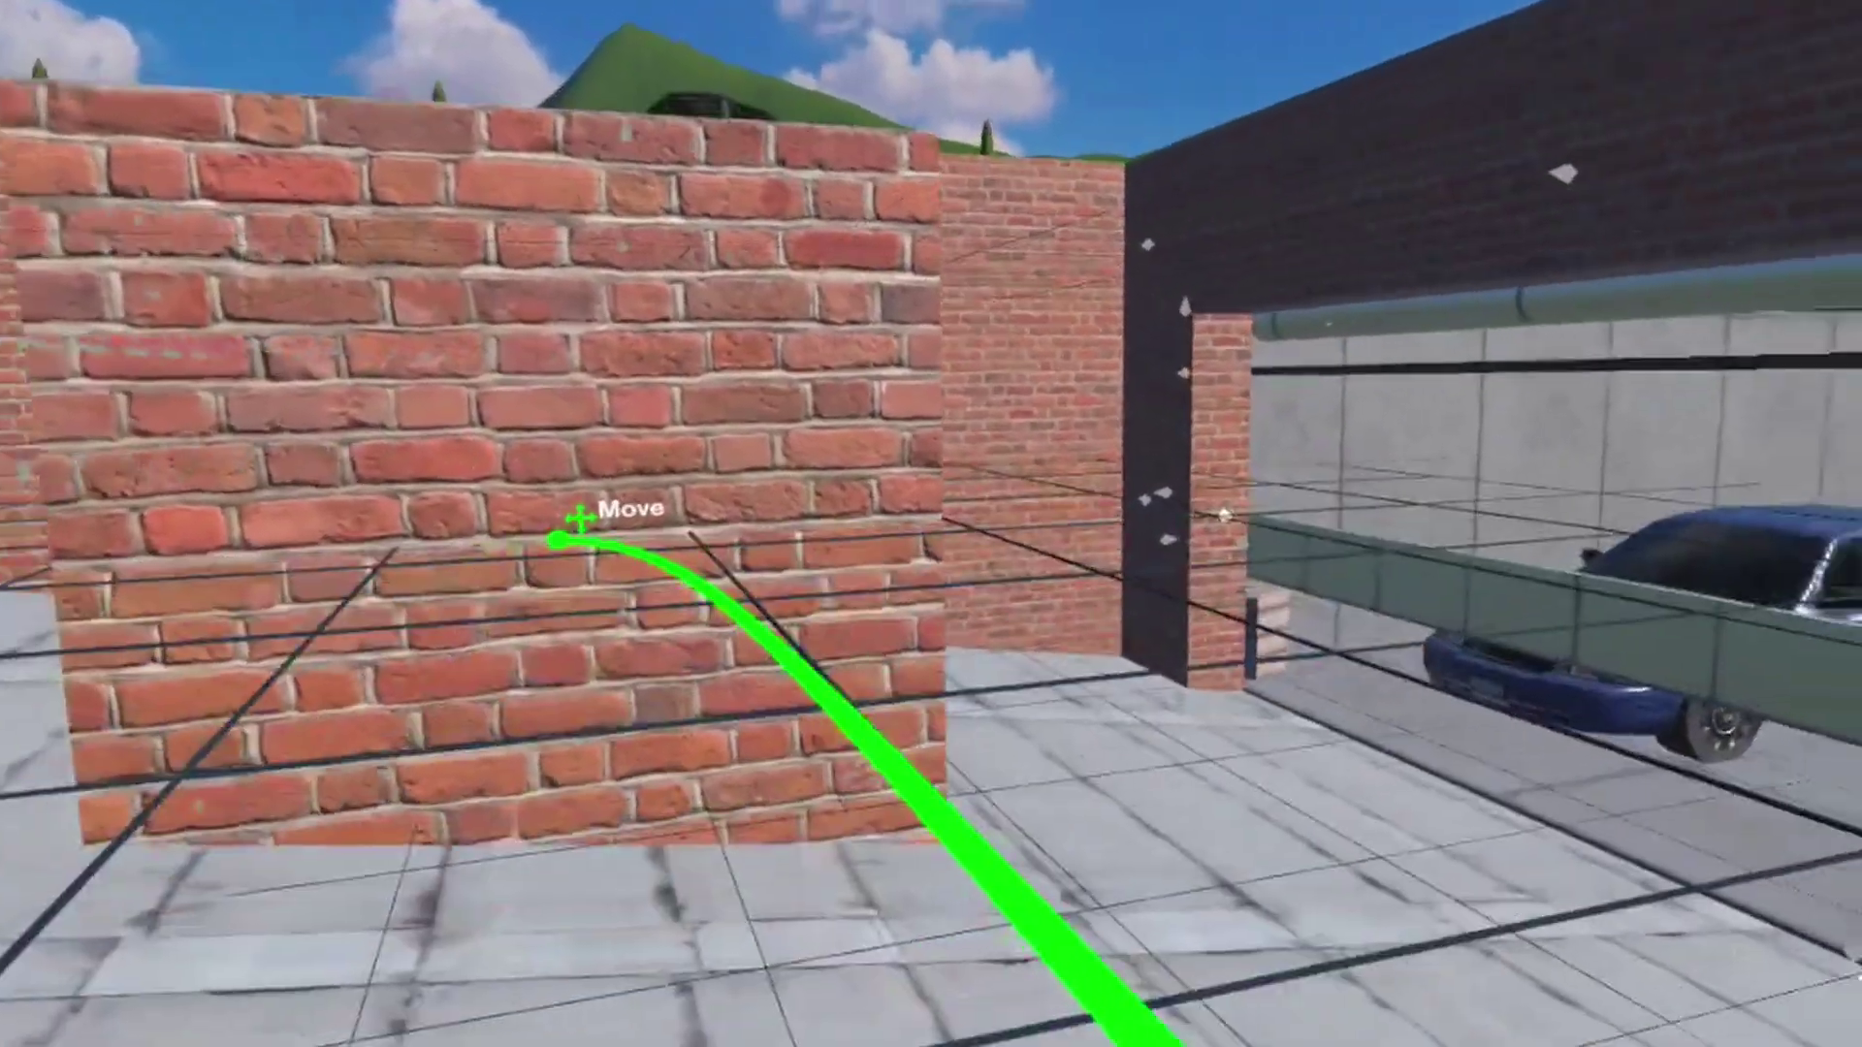
drag(557, 539, 1130, 425)
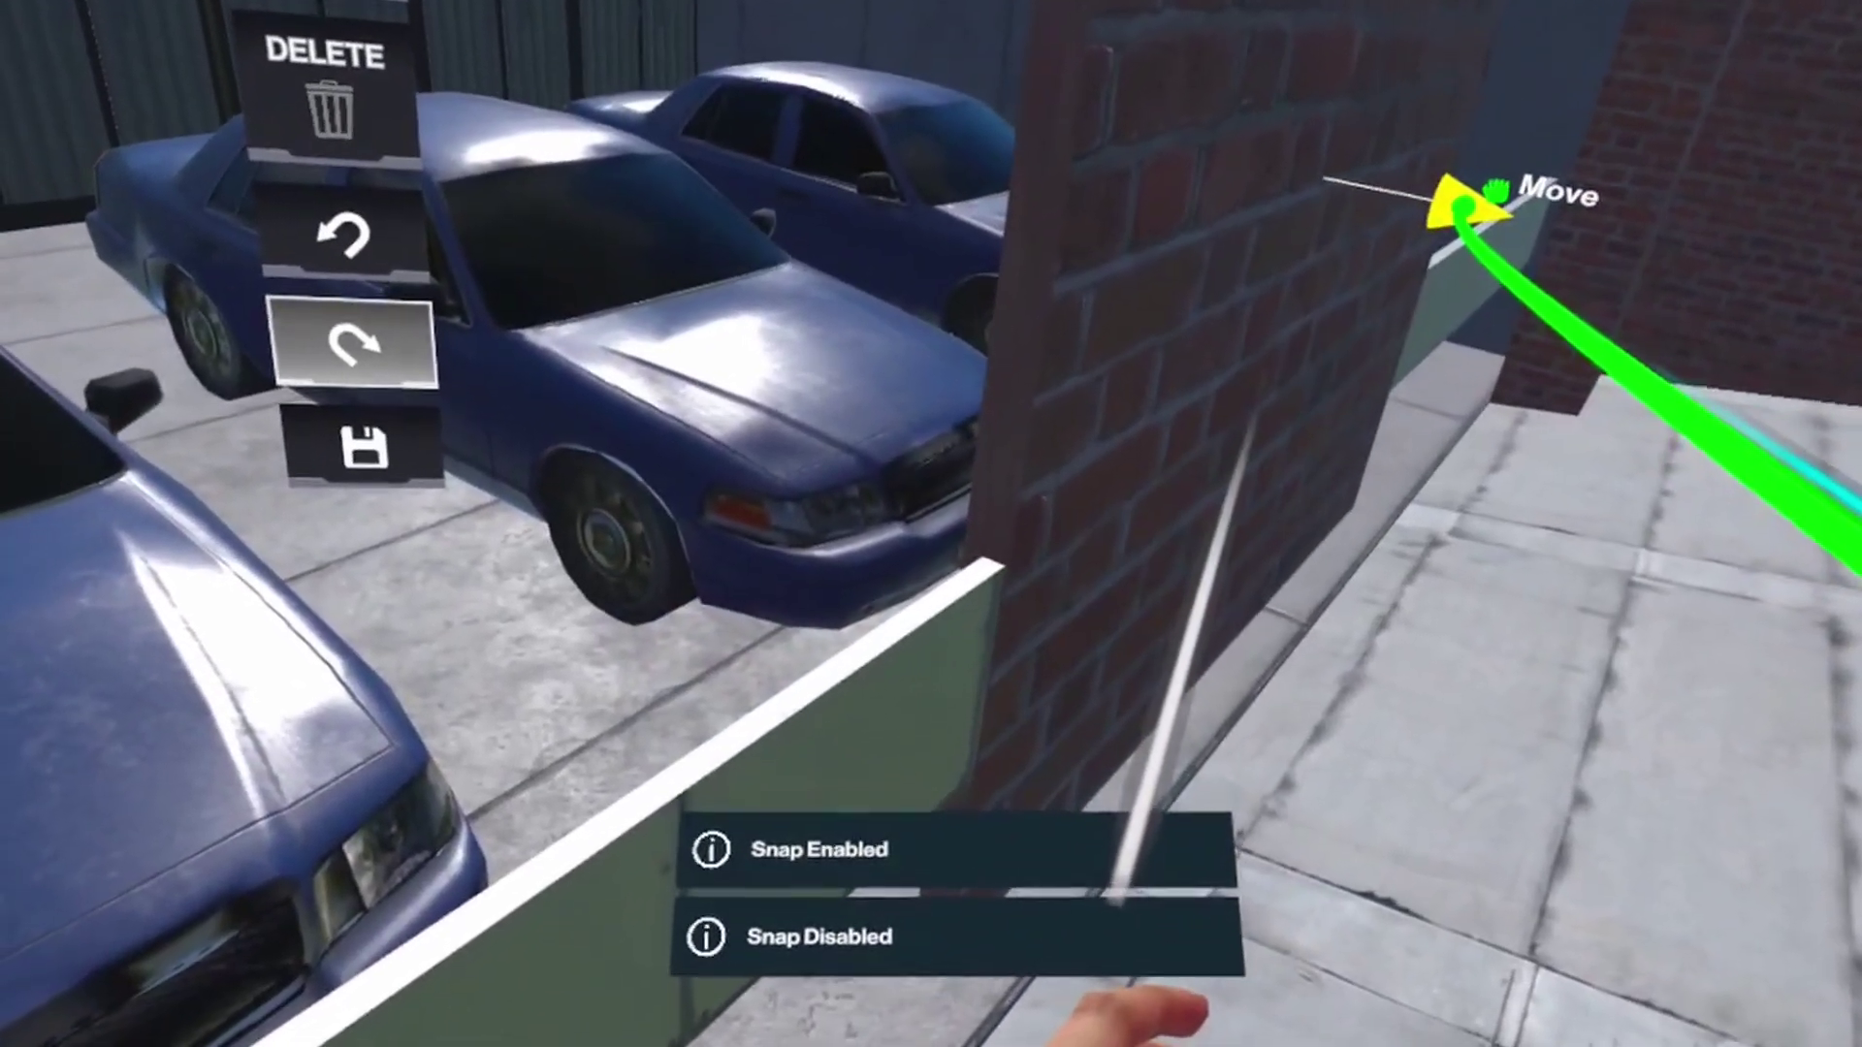
Align the toggle wall with the brickwork in the upper part of the garage opening and resize it to fit.
drag(1460, 210, 1445, 248)
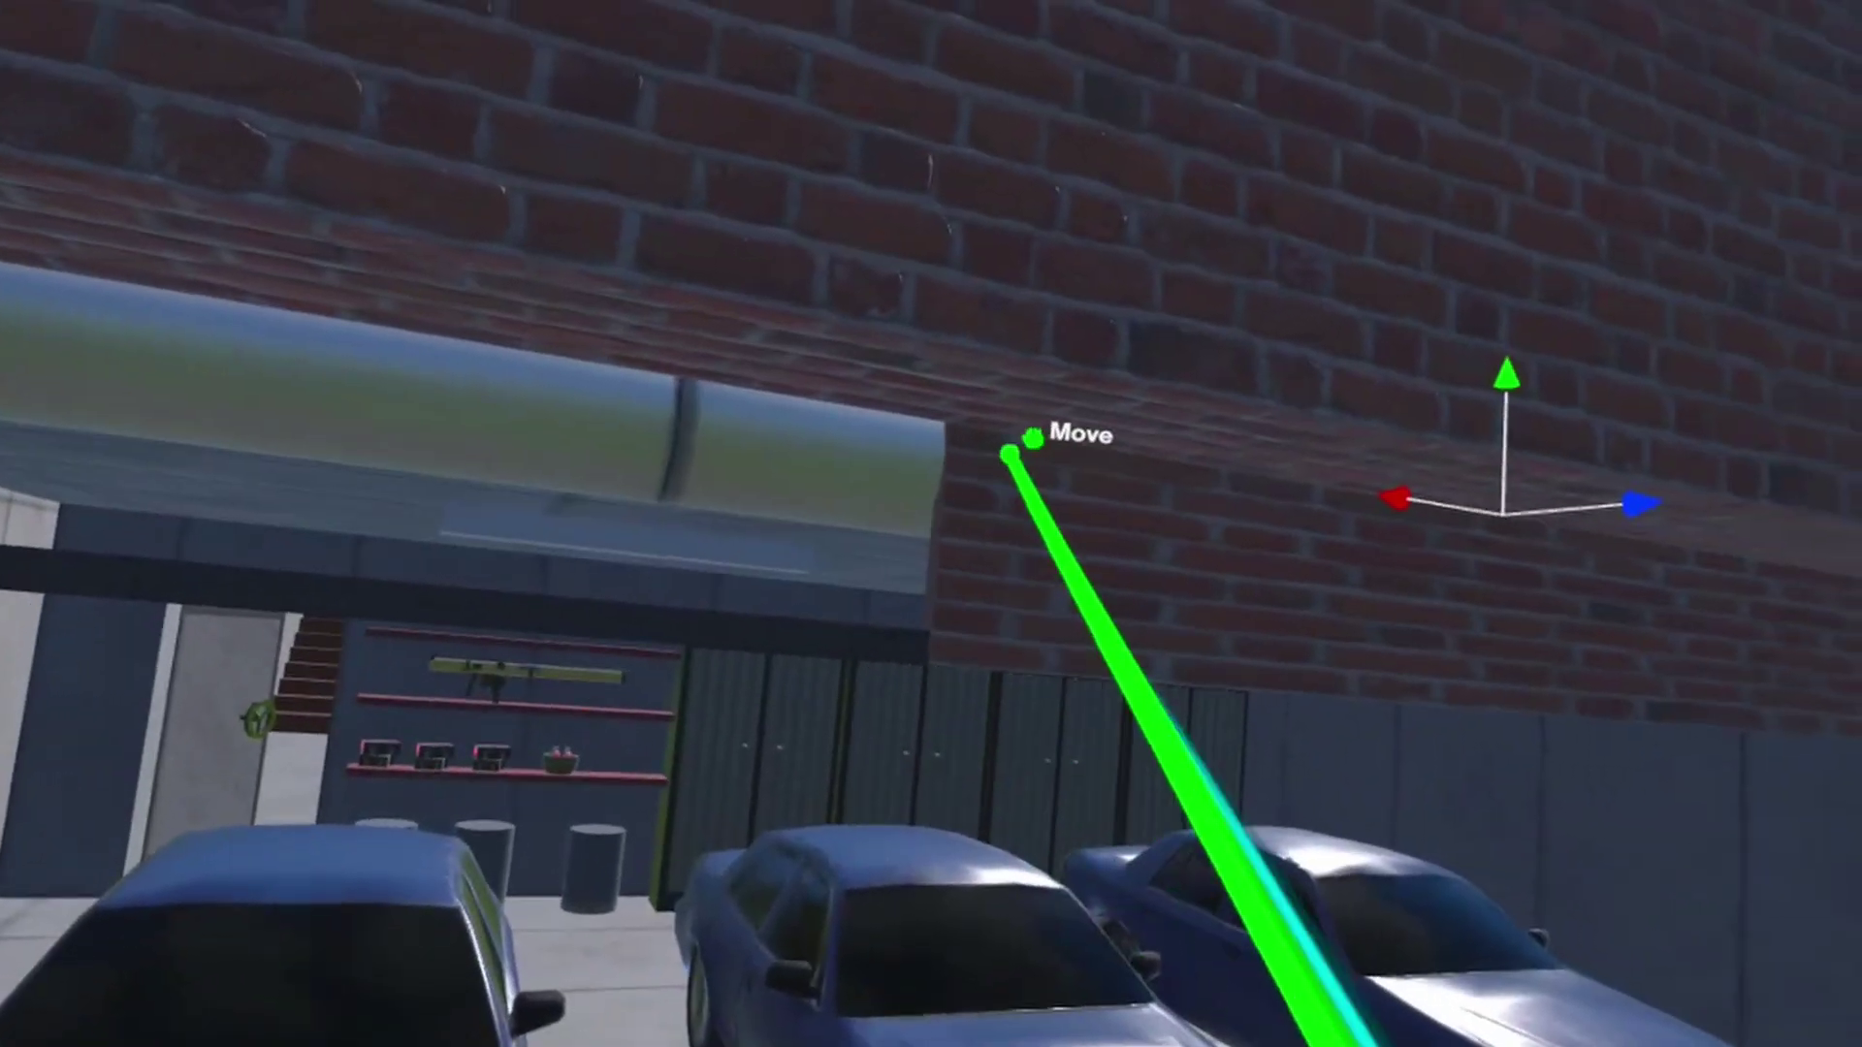
drag(1023, 424, 856, 478)
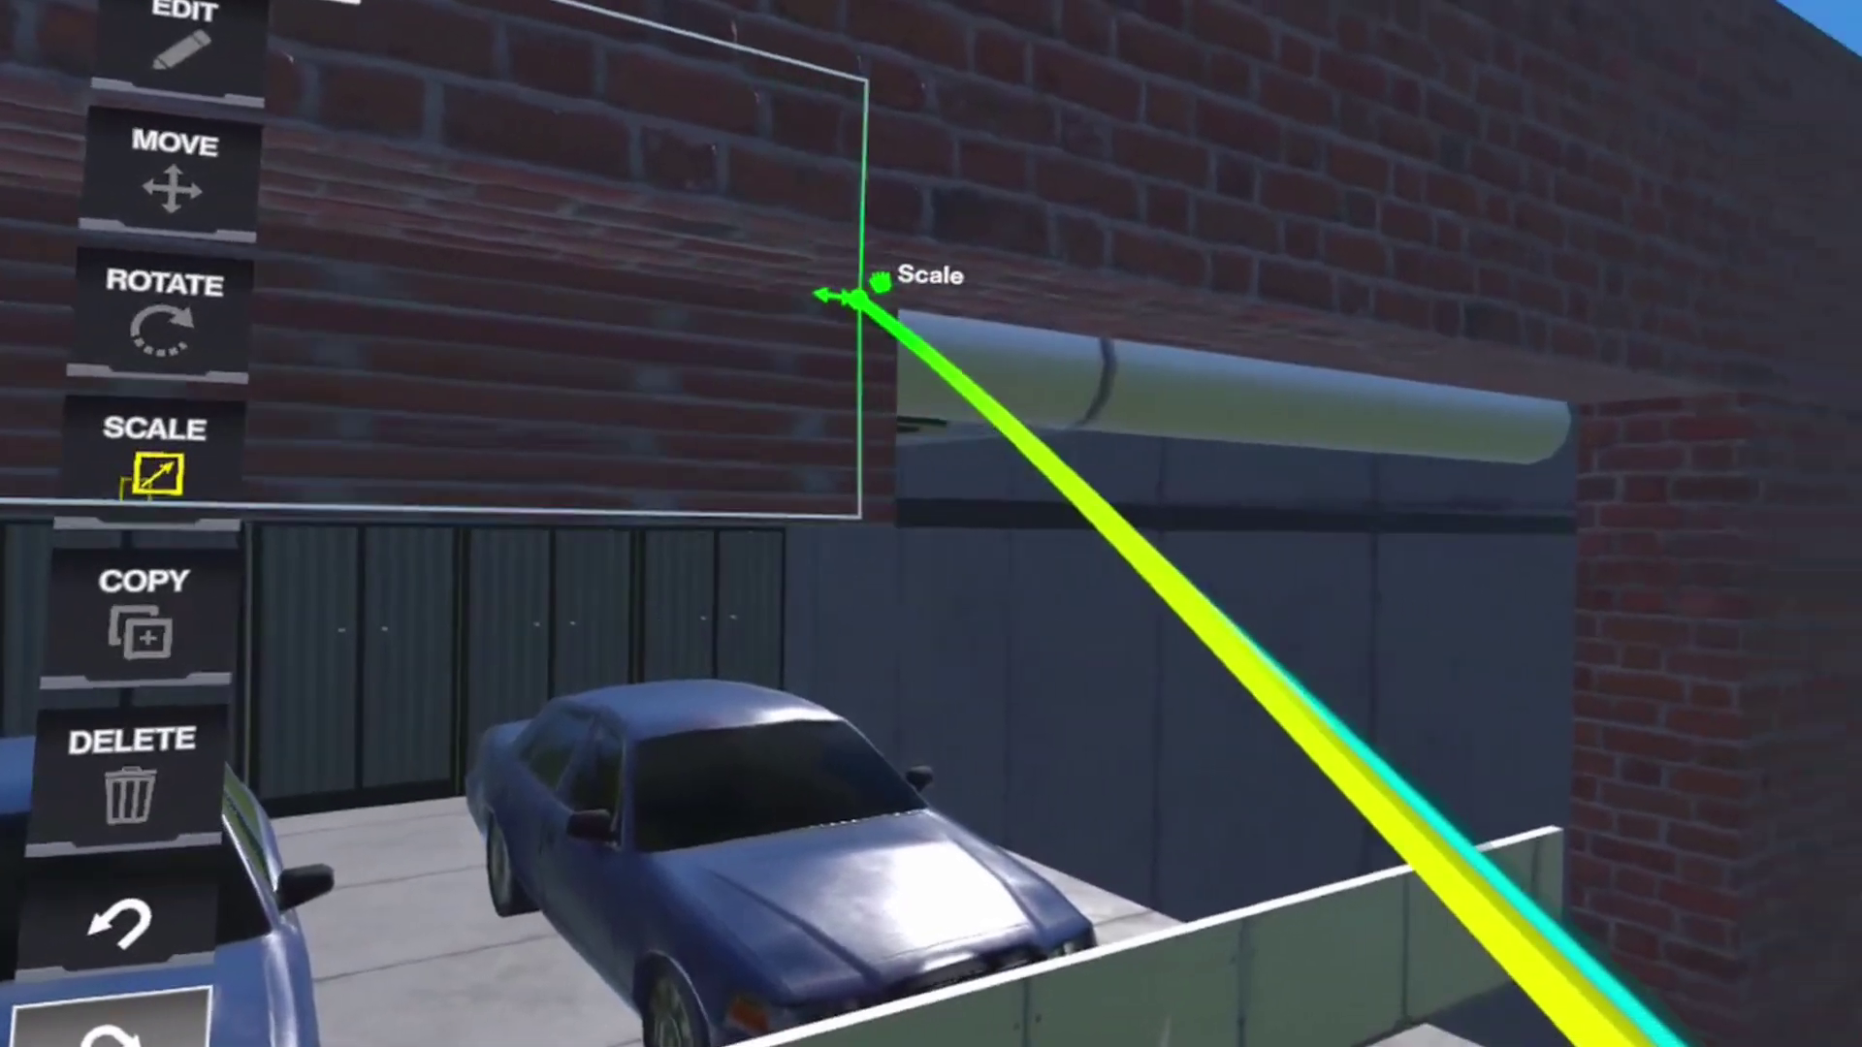
drag(858, 299, 949, 272)
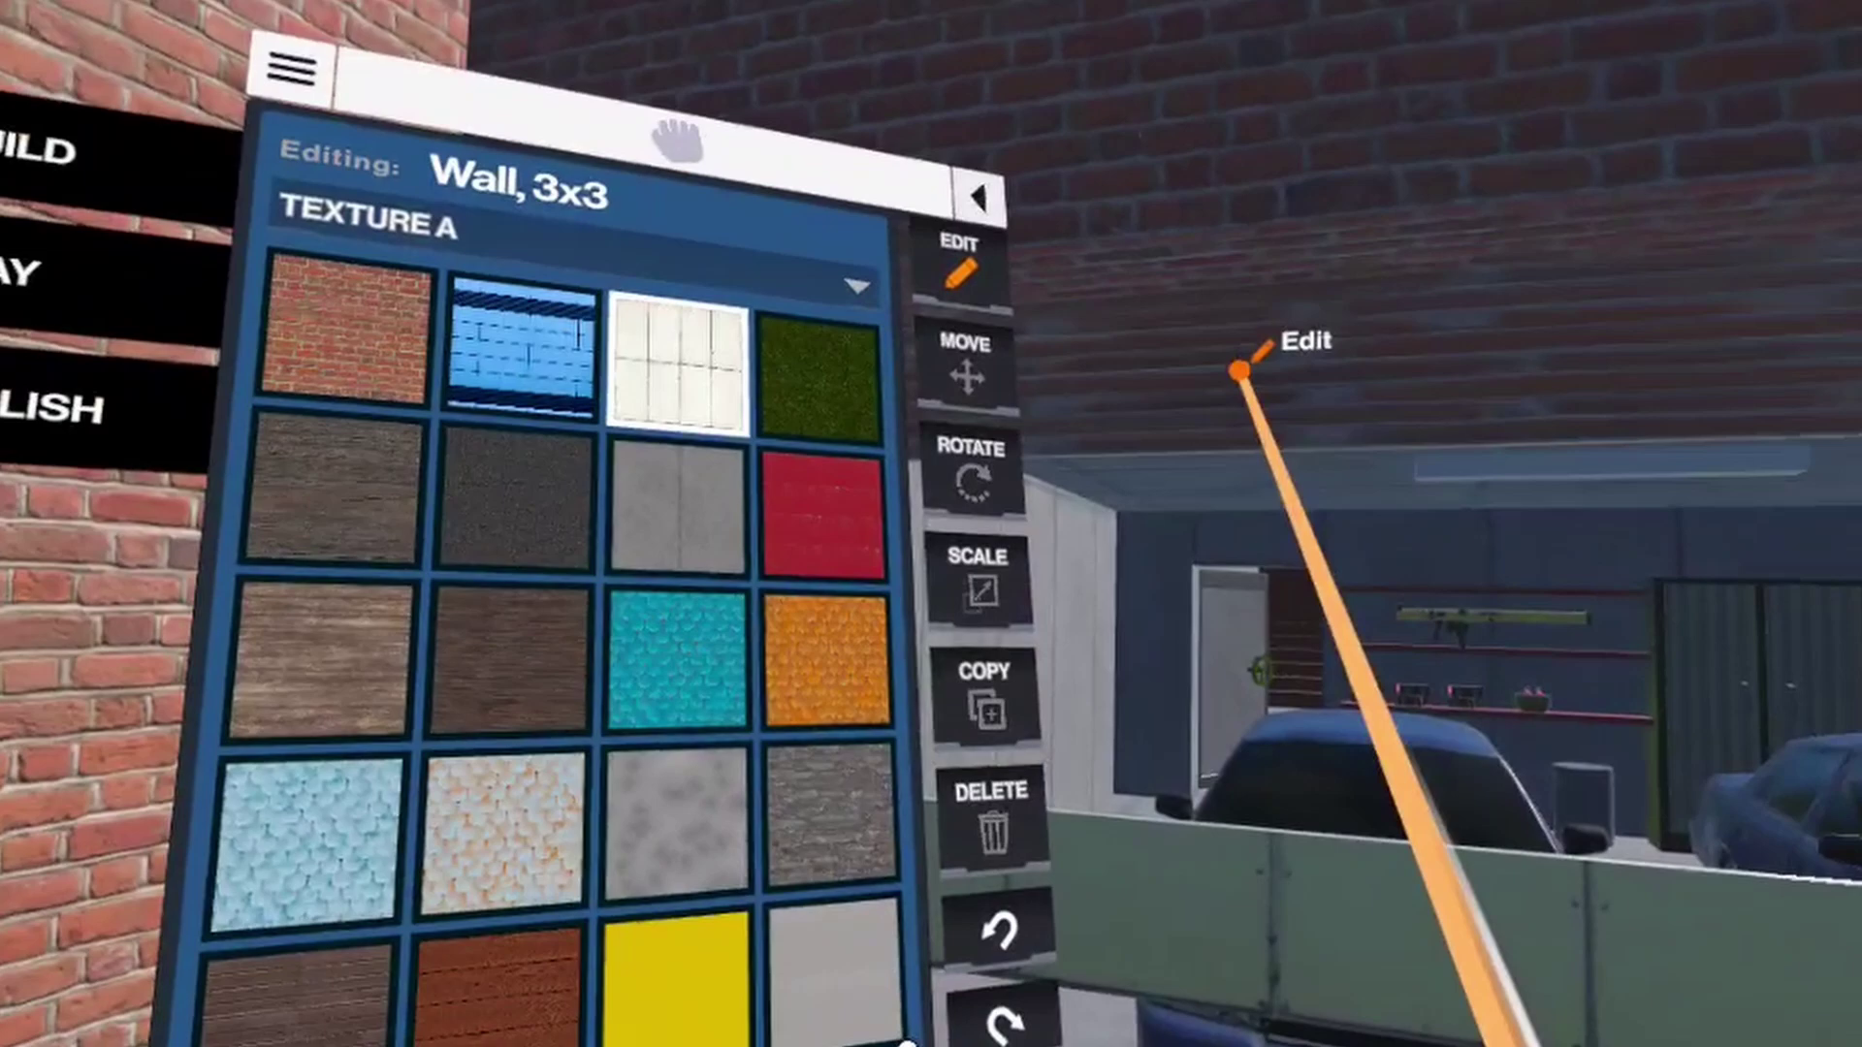
Apply the white panel texture to the toggle wall and stretch it across the upper part of the garage opening.
click(1239, 370)
click(726, 451)
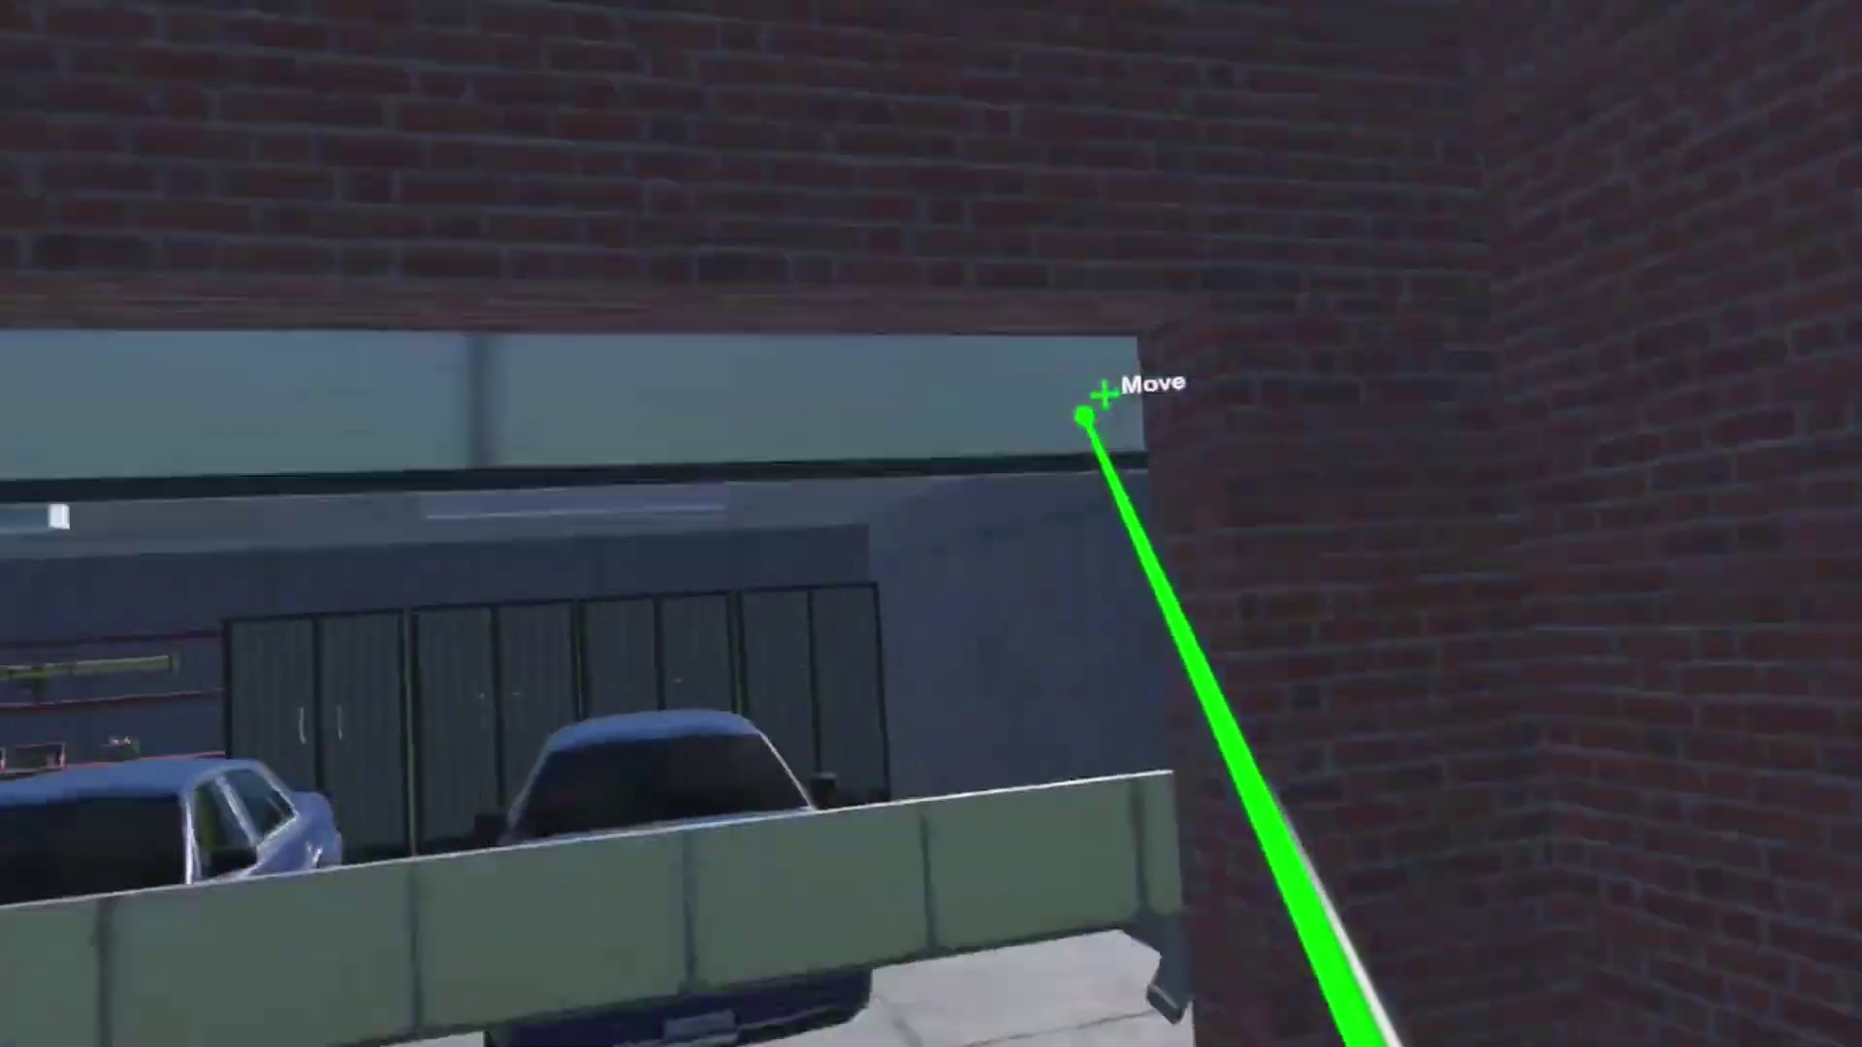
drag(1084, 415, 1139, 355)
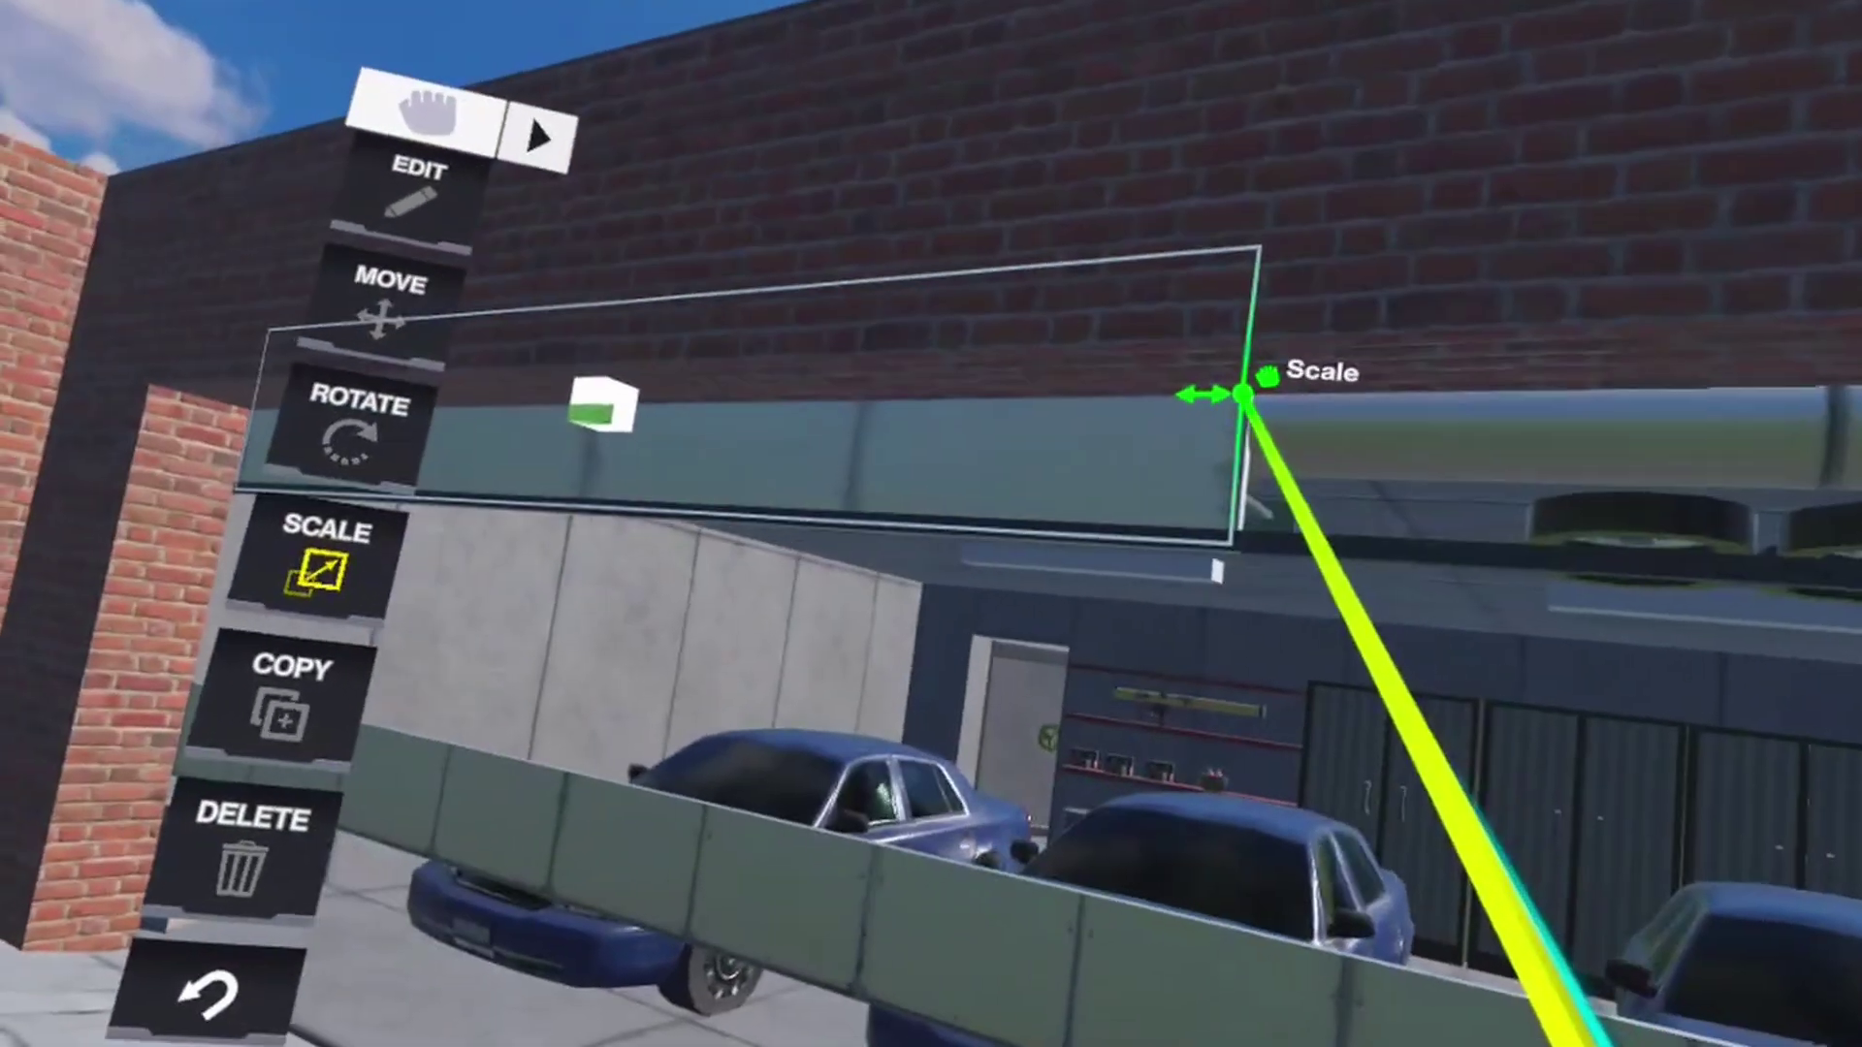
drag(1243, 395, 1246, 424)
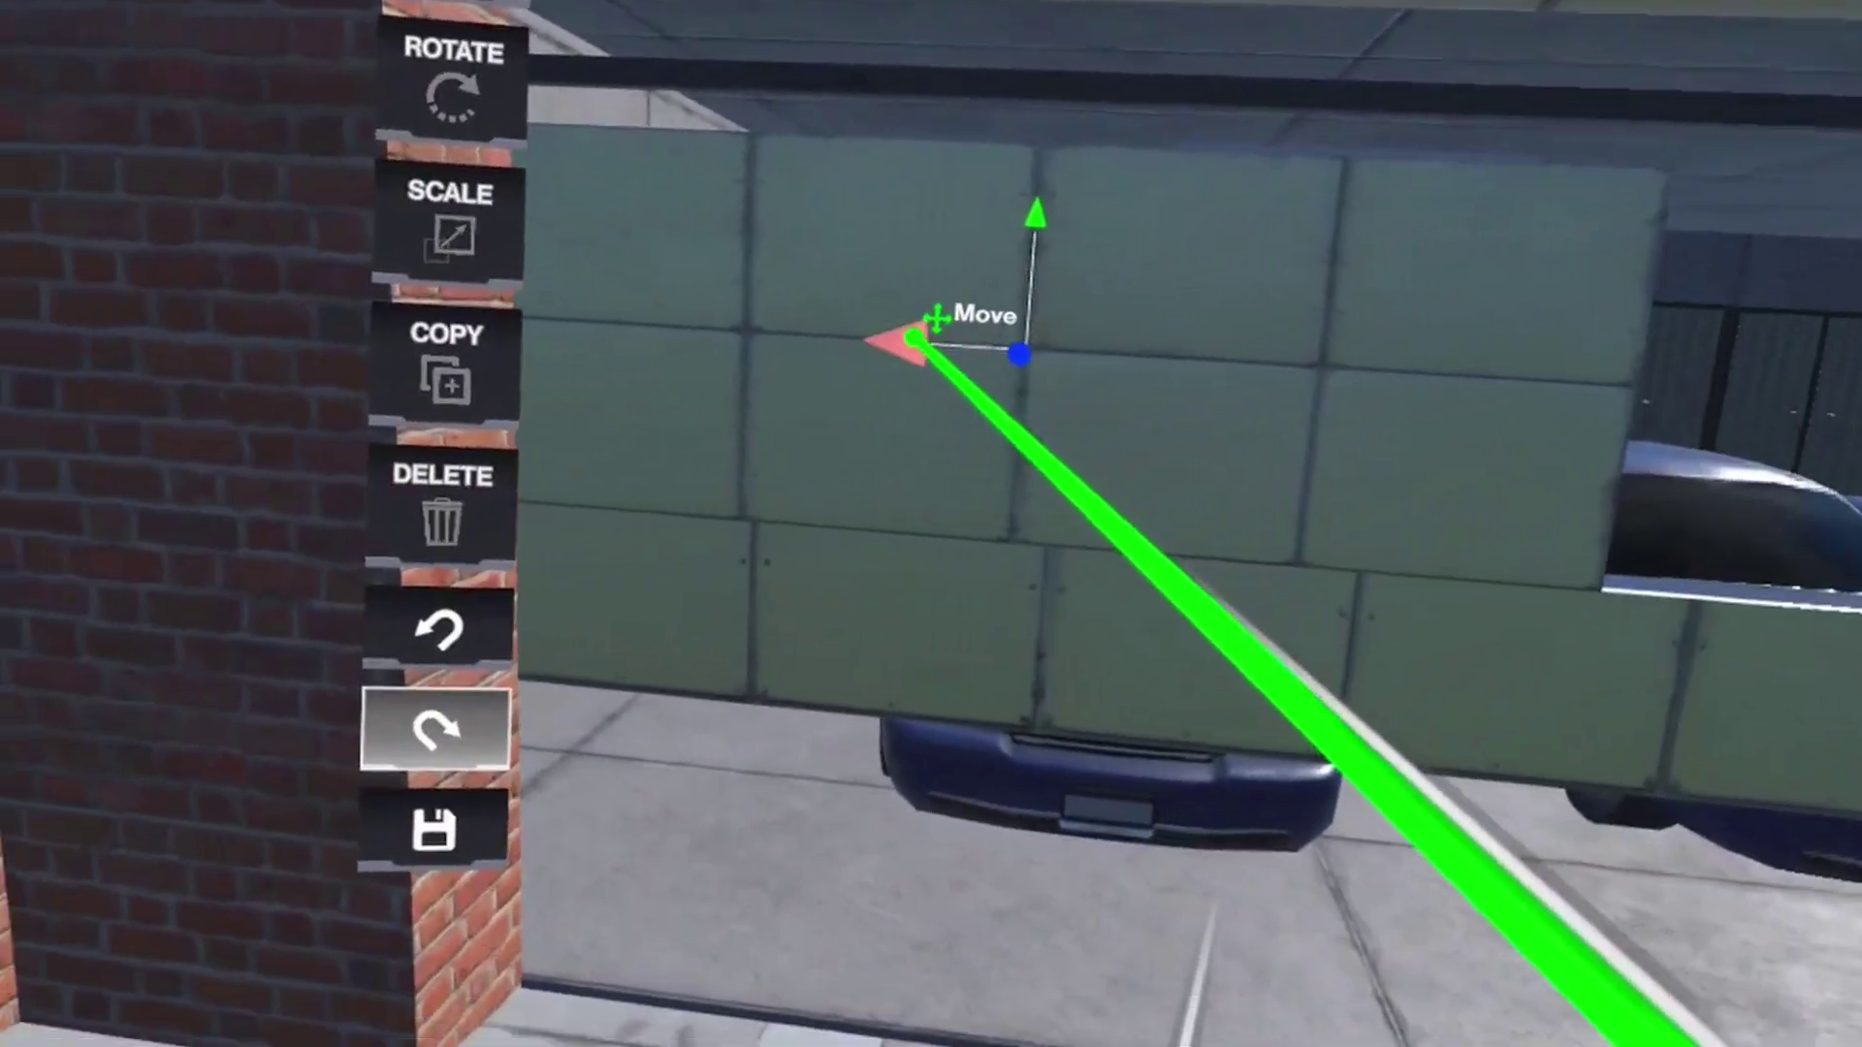
Reposition the panelled wall directly above the low panel strip and adjust its width from the brick pillar.
drag(913, 338, 969, 266)
key(r)
drag(1205, 416, 1396, 370)
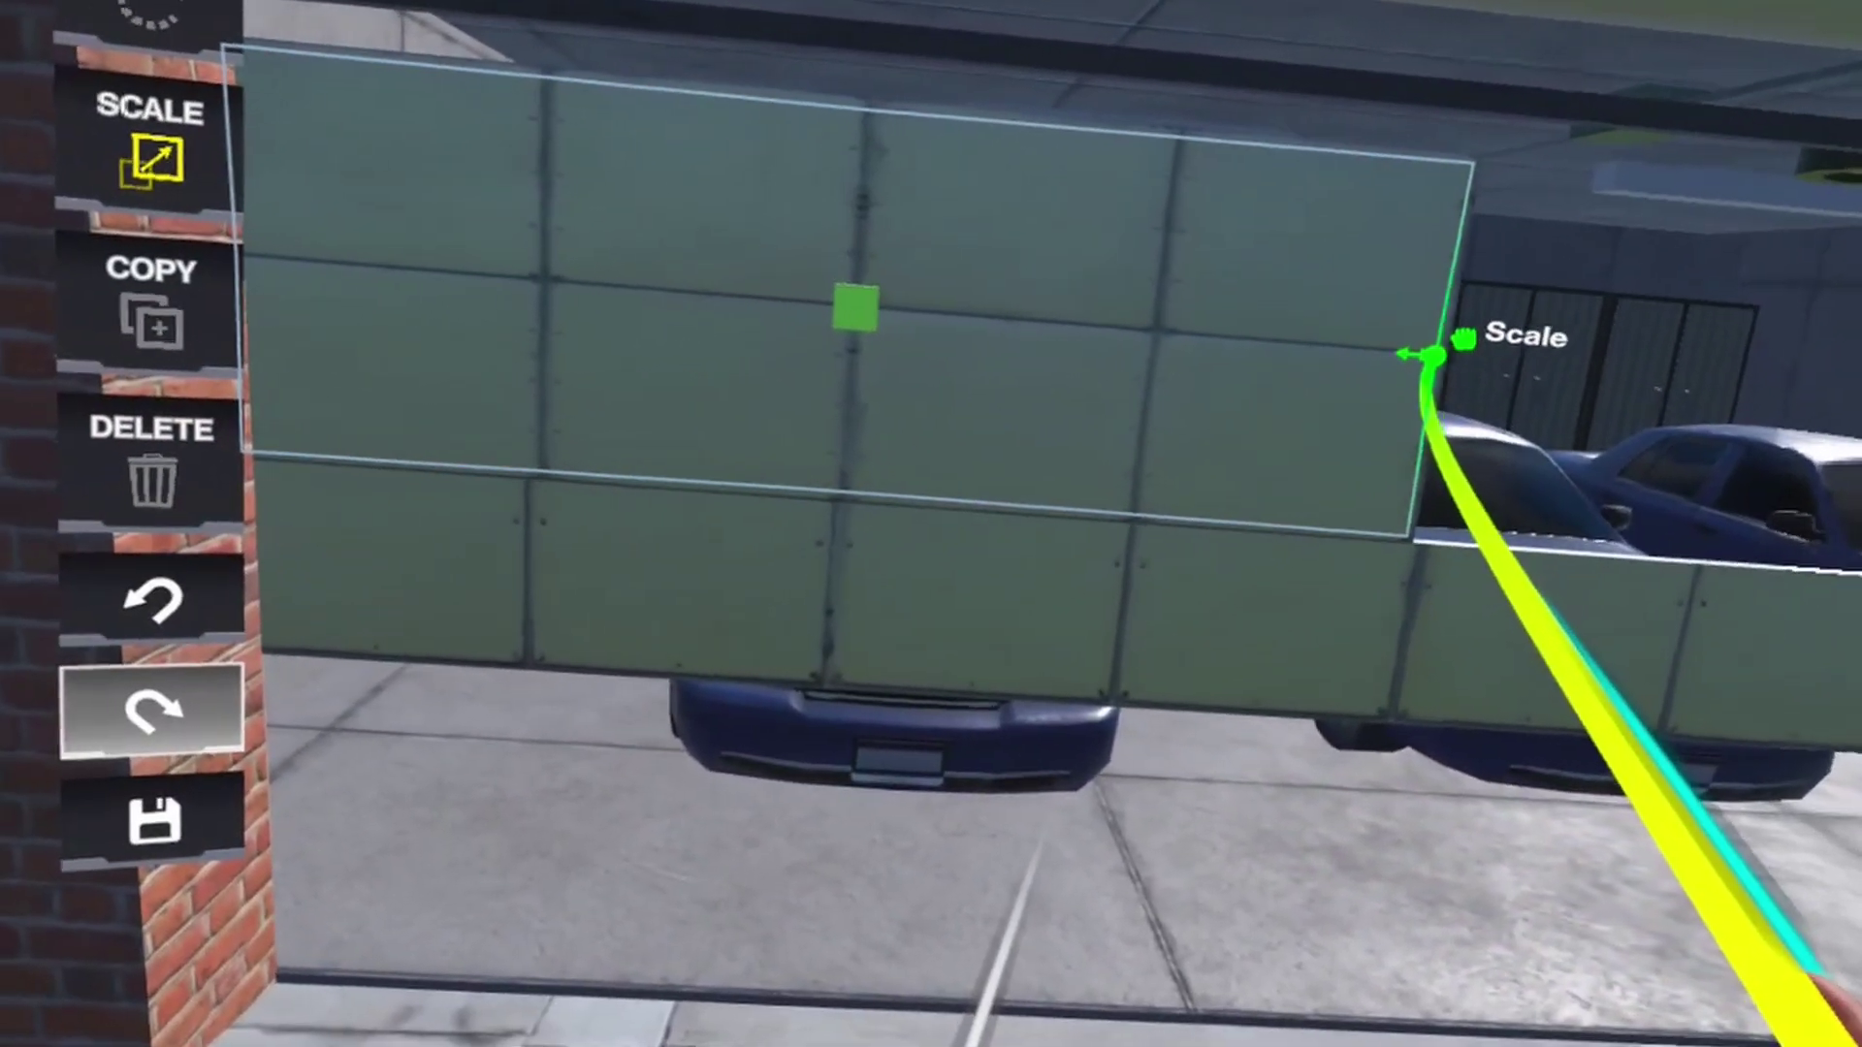
key(w)
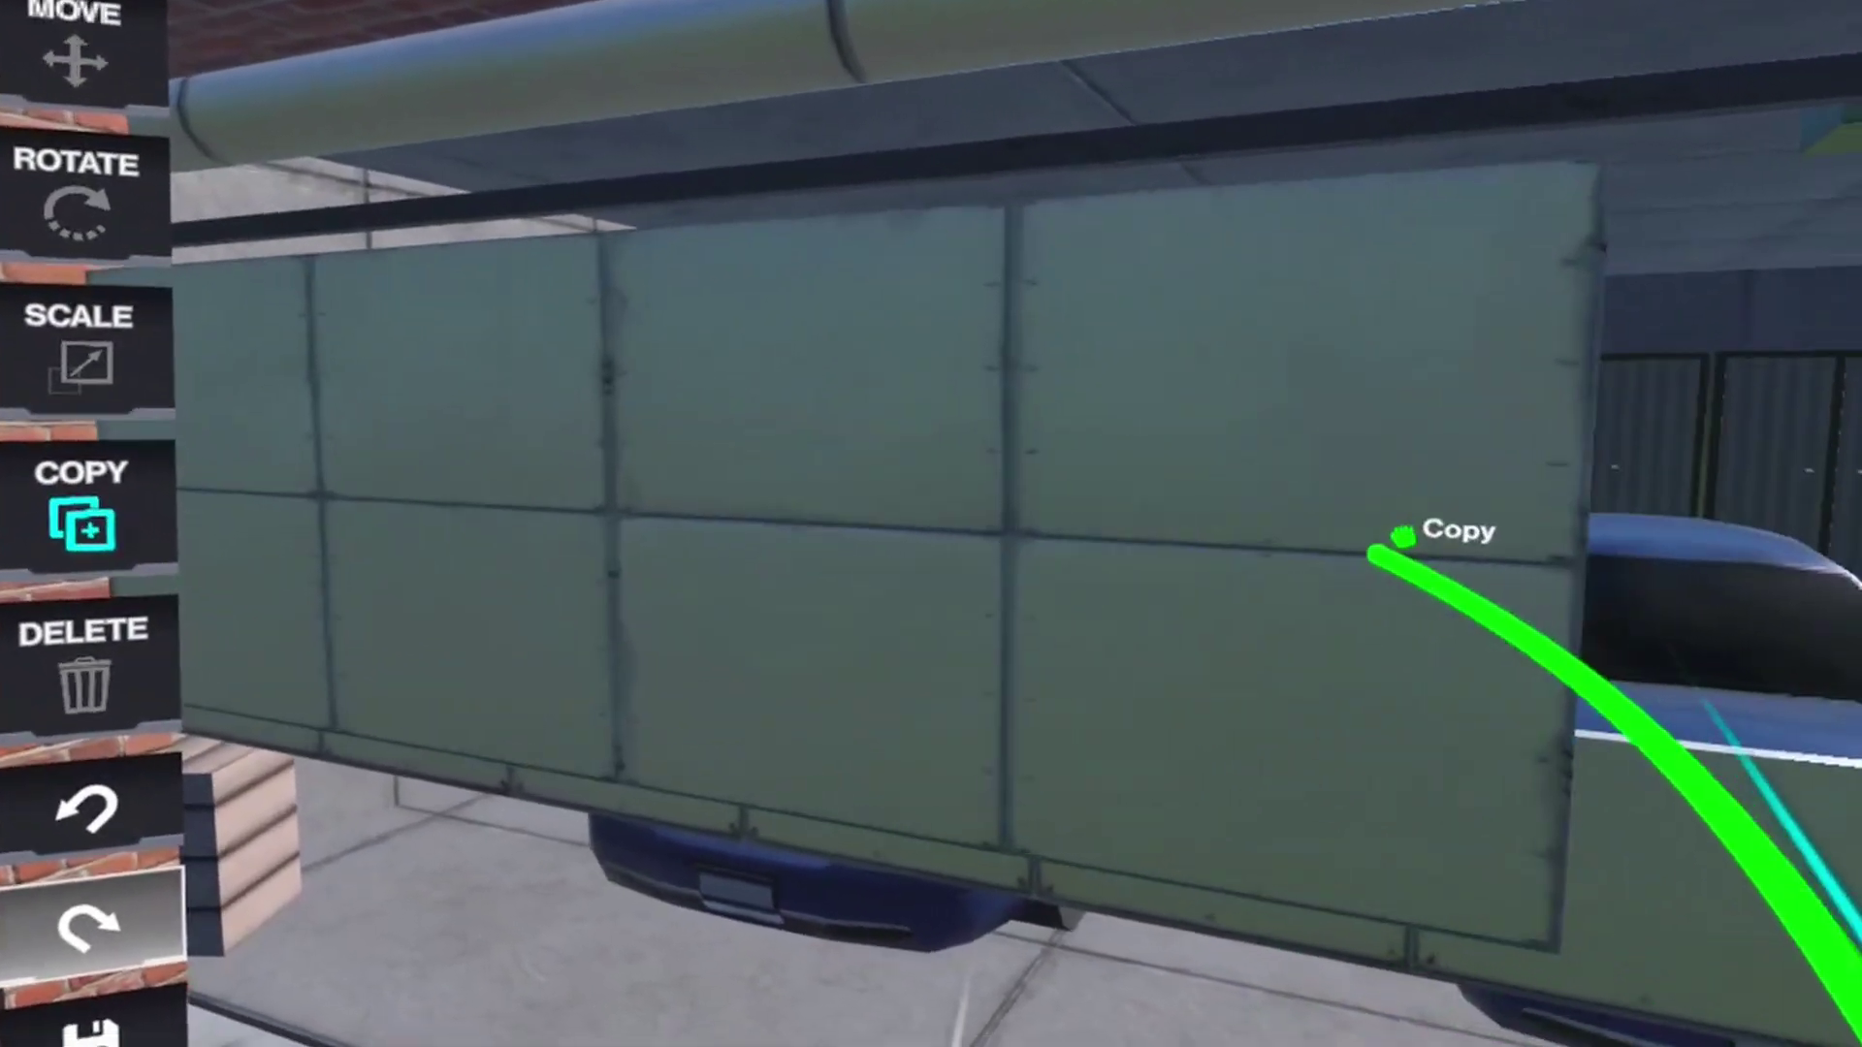
Copy the panelled wall, butt the copy edge to edge with the original across the opening, and multi-select both.
key(g)
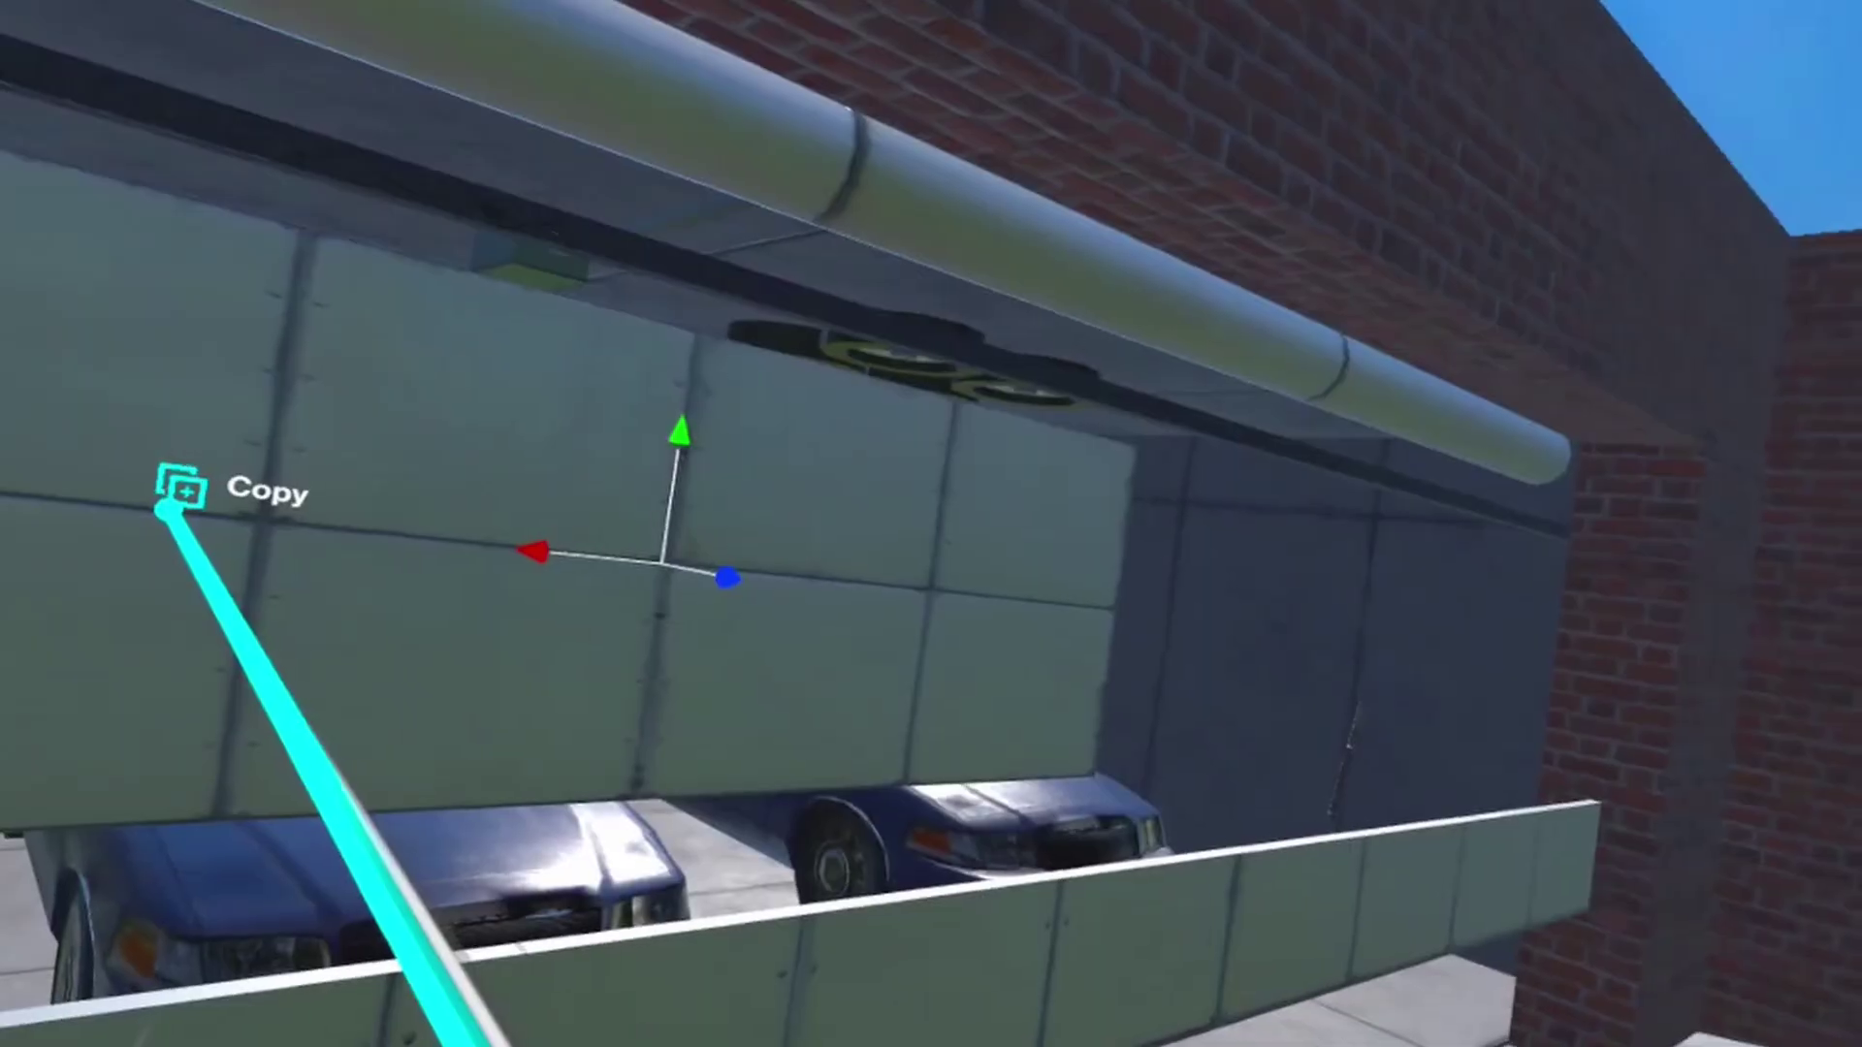
drag(166, 509, 1173, 487)
key(m)
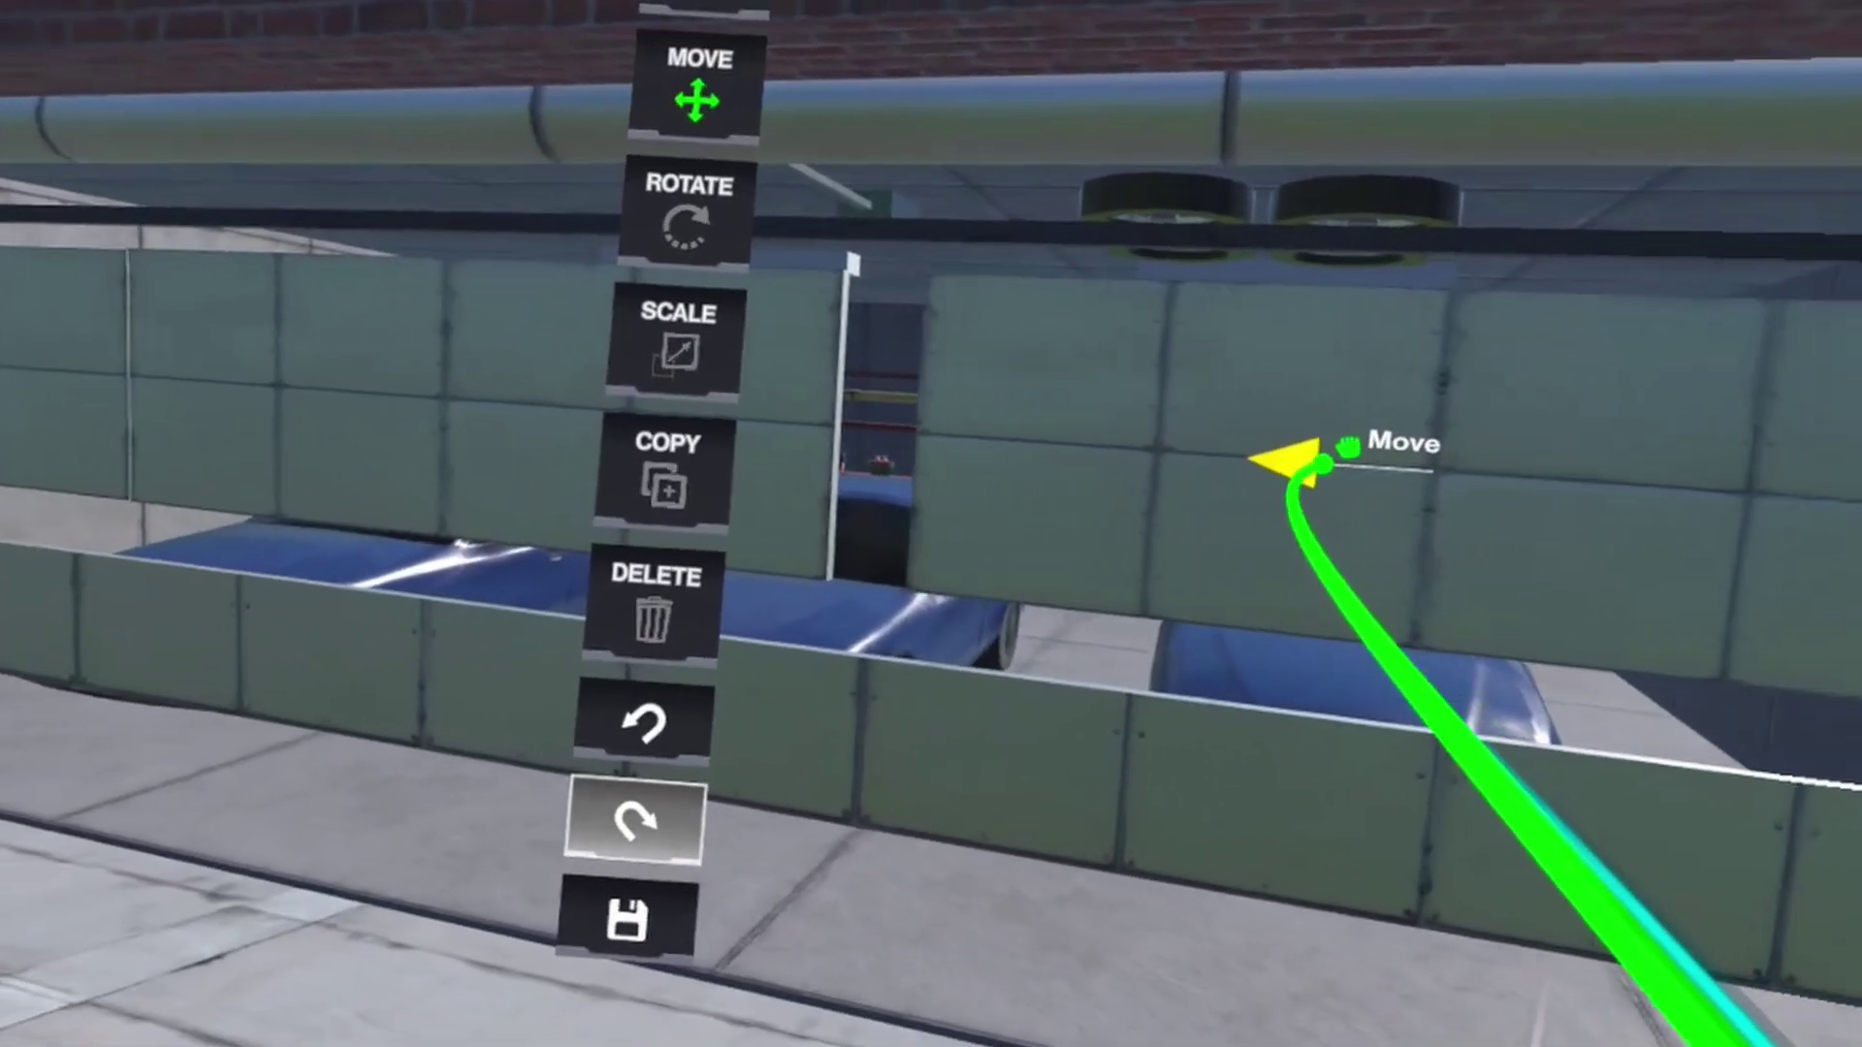
drag(1208, 450, 678, 458)
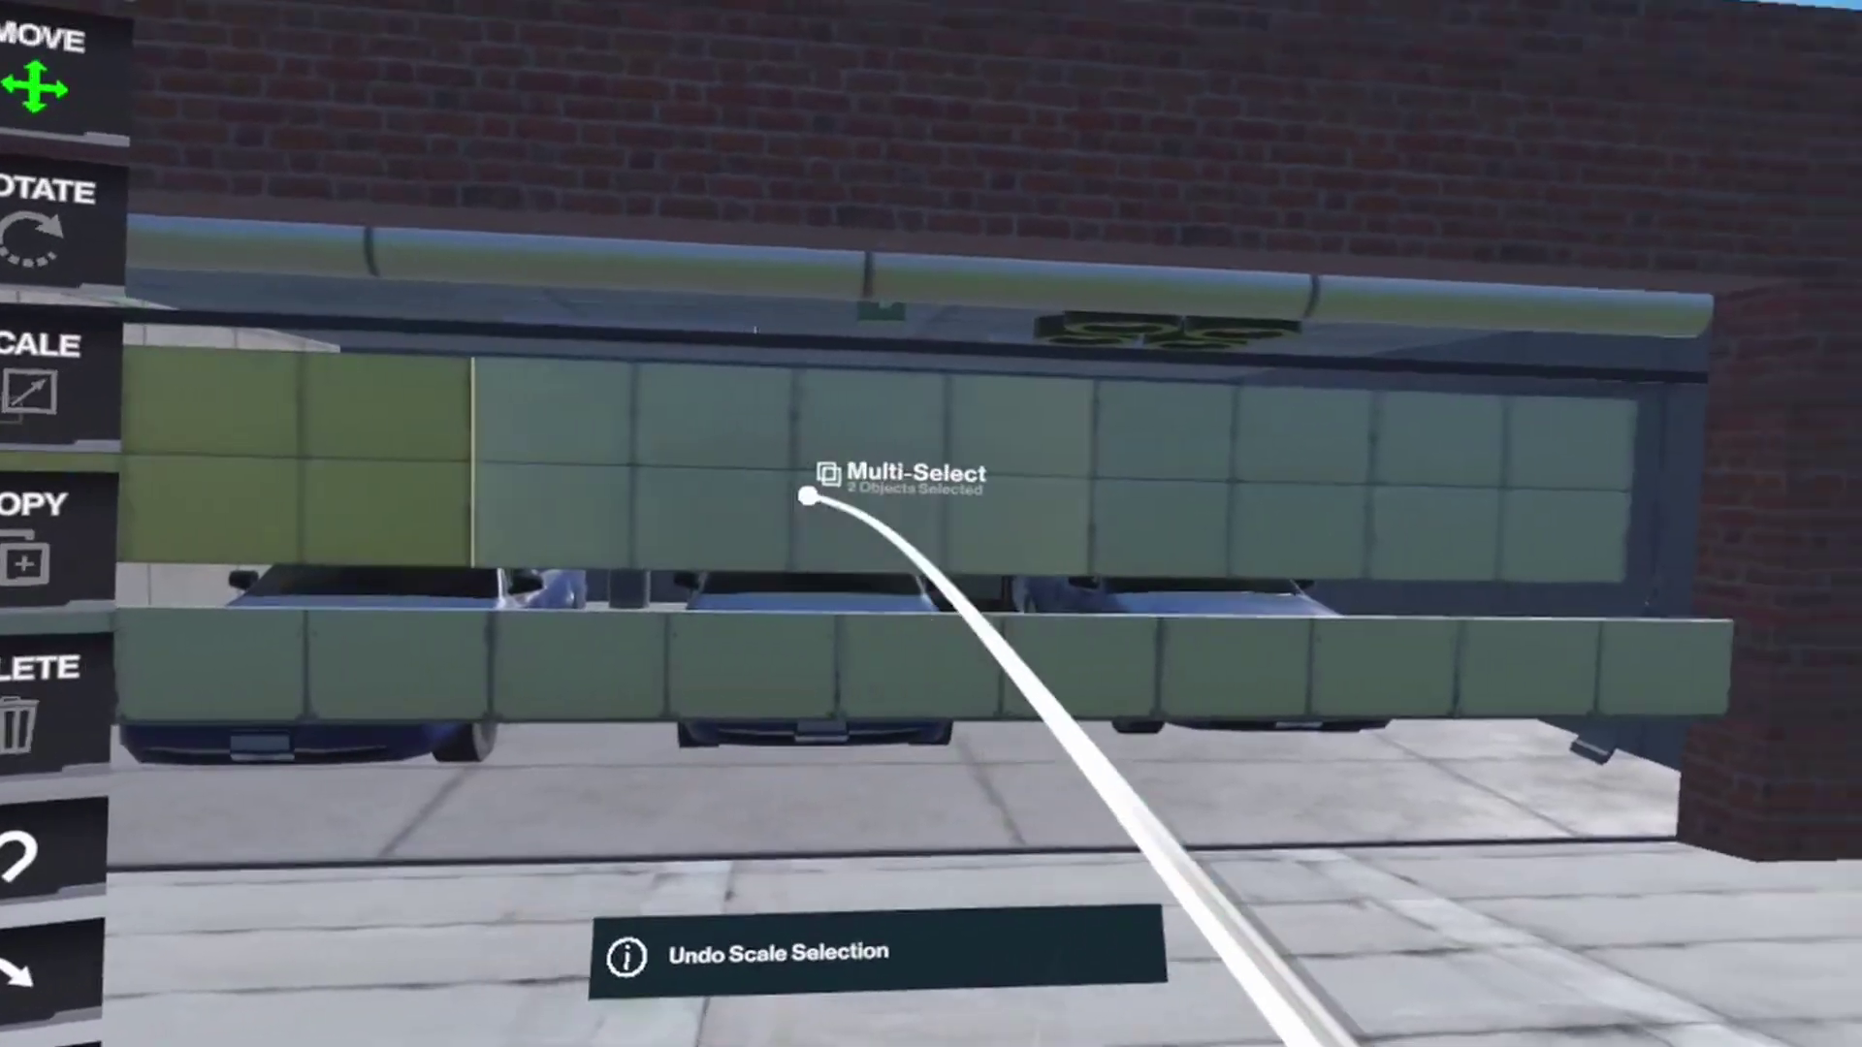
click(805, 494)
click(1115, 494)
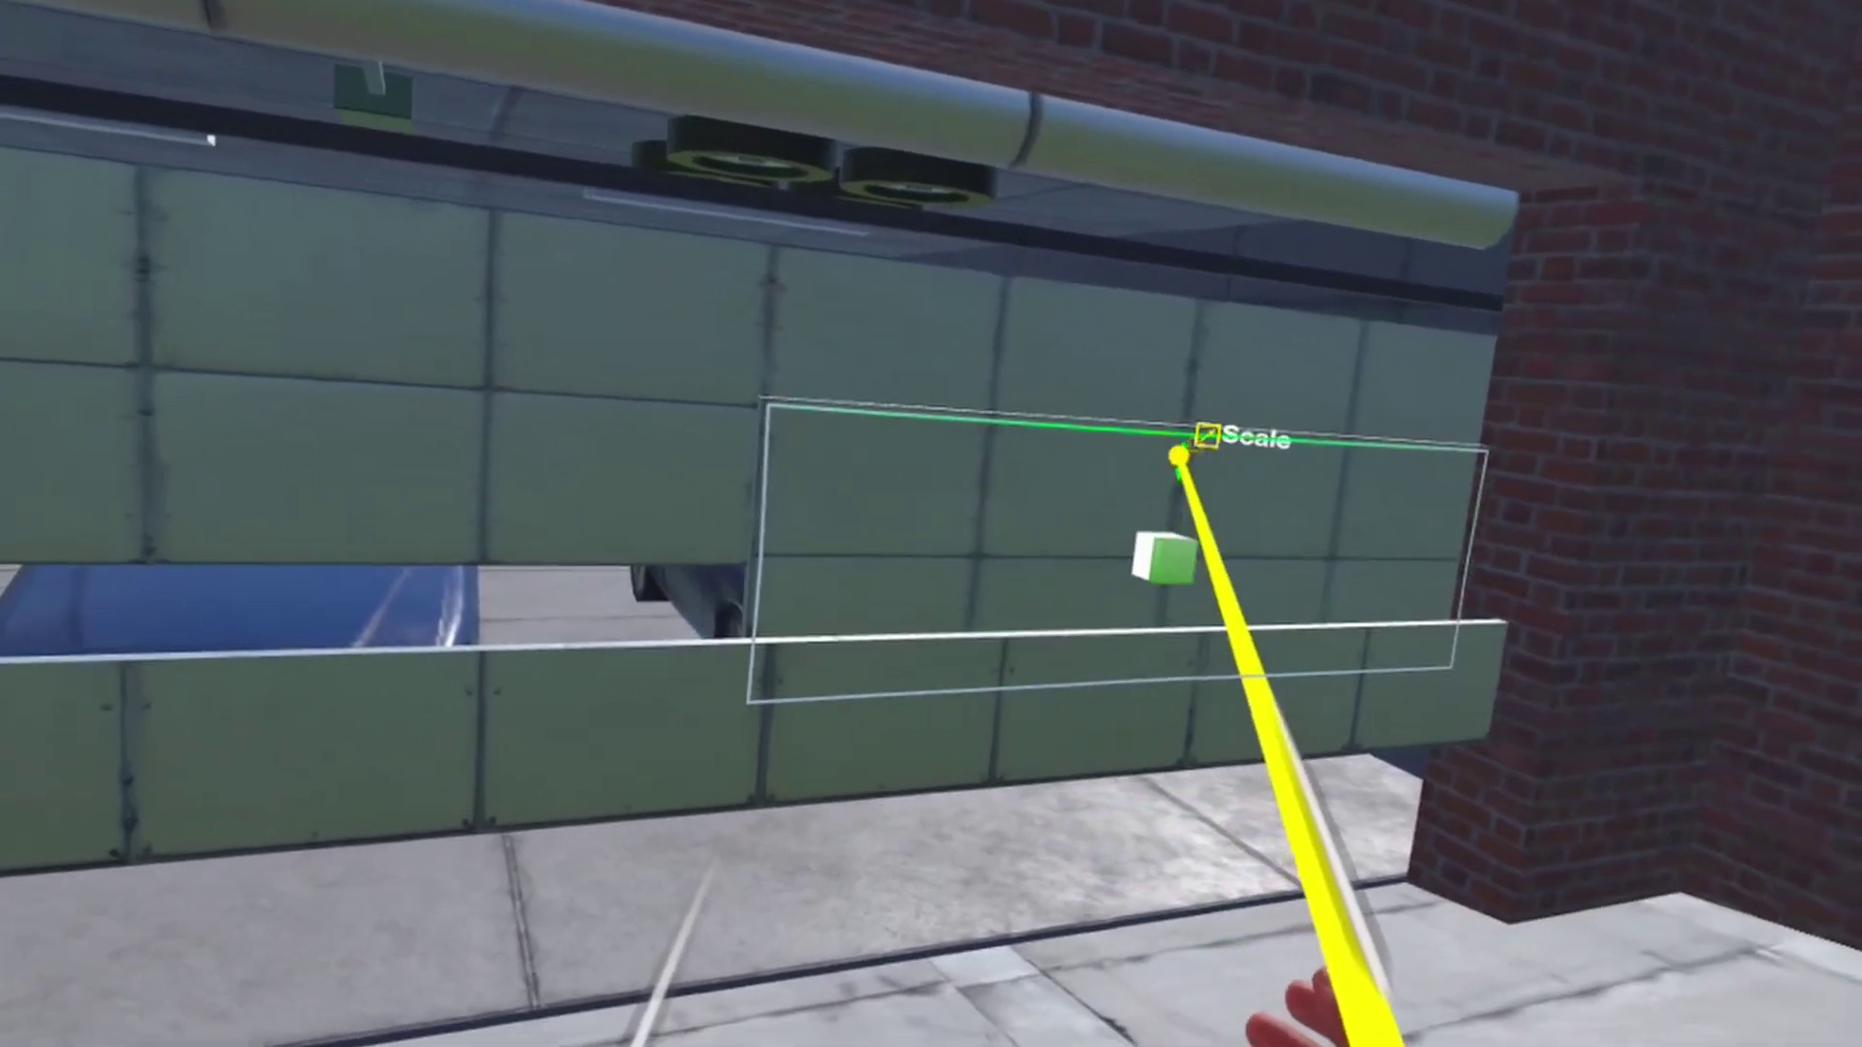
Scale a panel down to a thin horizontal strip under the upper panels and give it the dark grey texture.
drag(1179, 456, 1265, 523)
drag(1296, 631, 1445, 490)
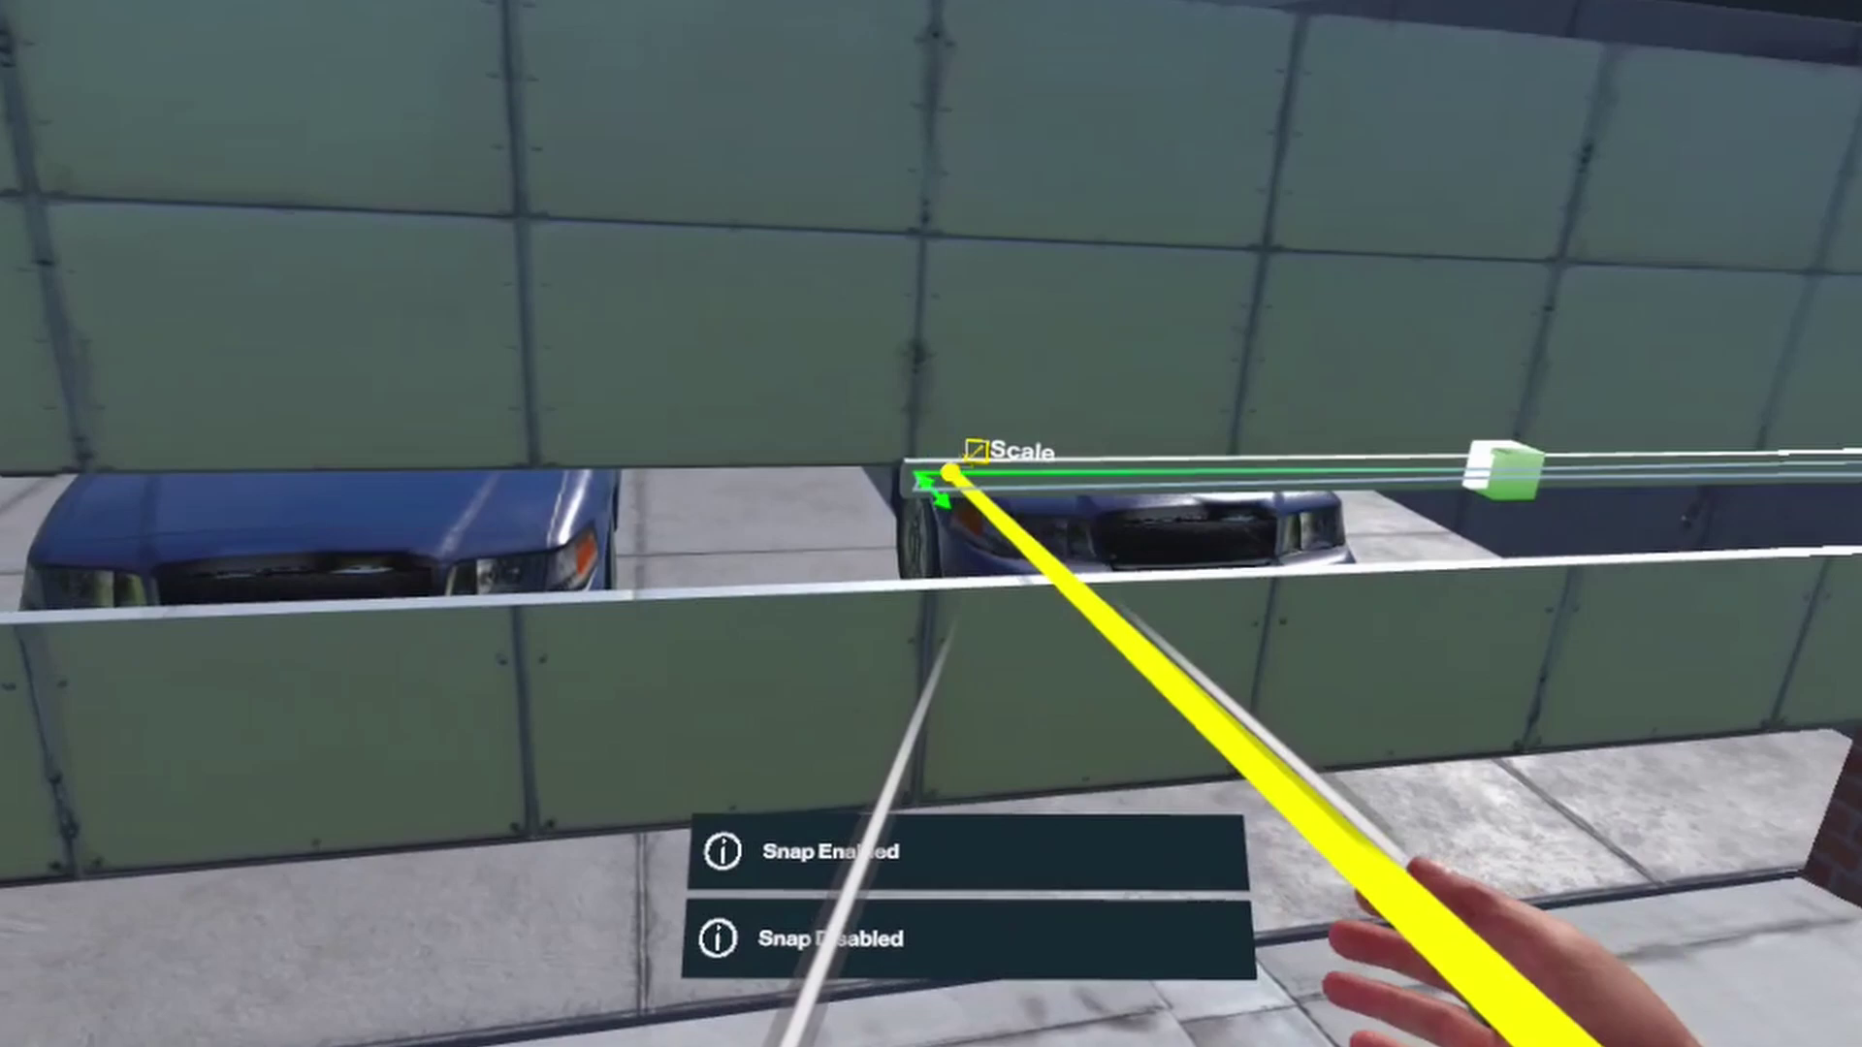
drag(985, 478, 1076, 718)
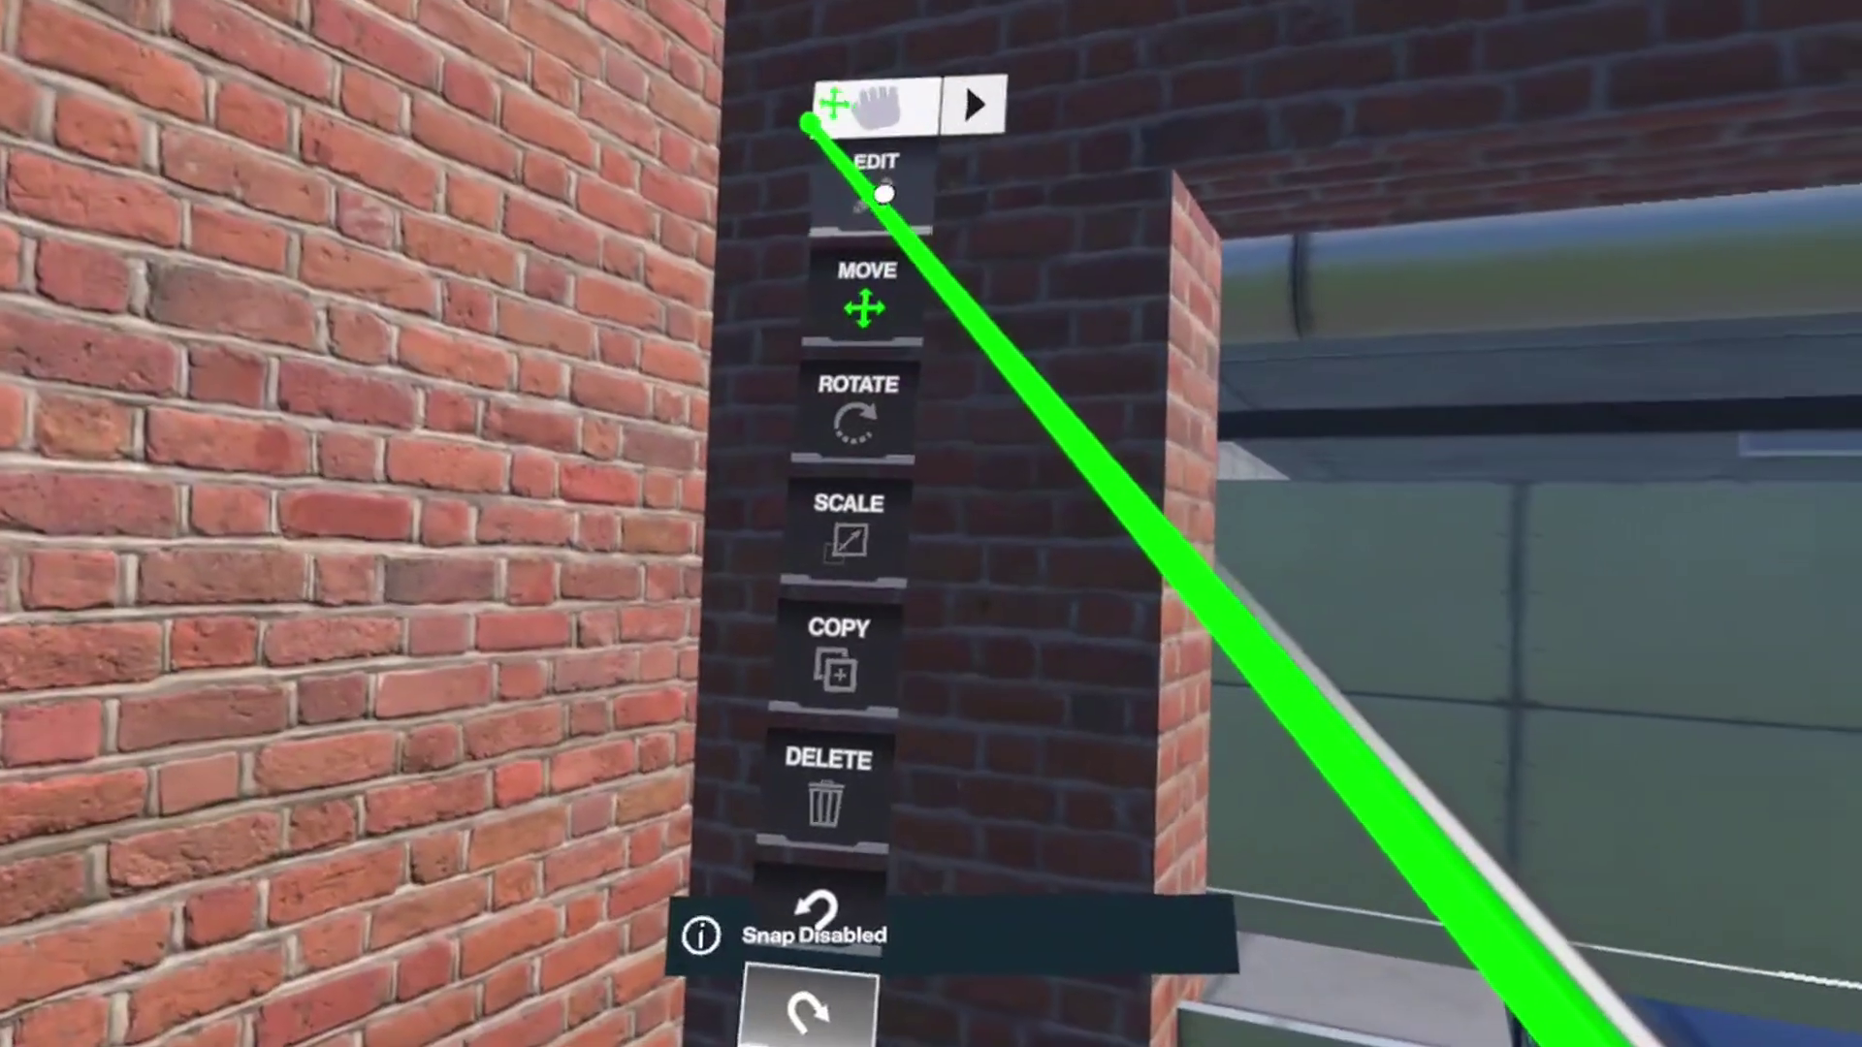
click(838, 85)
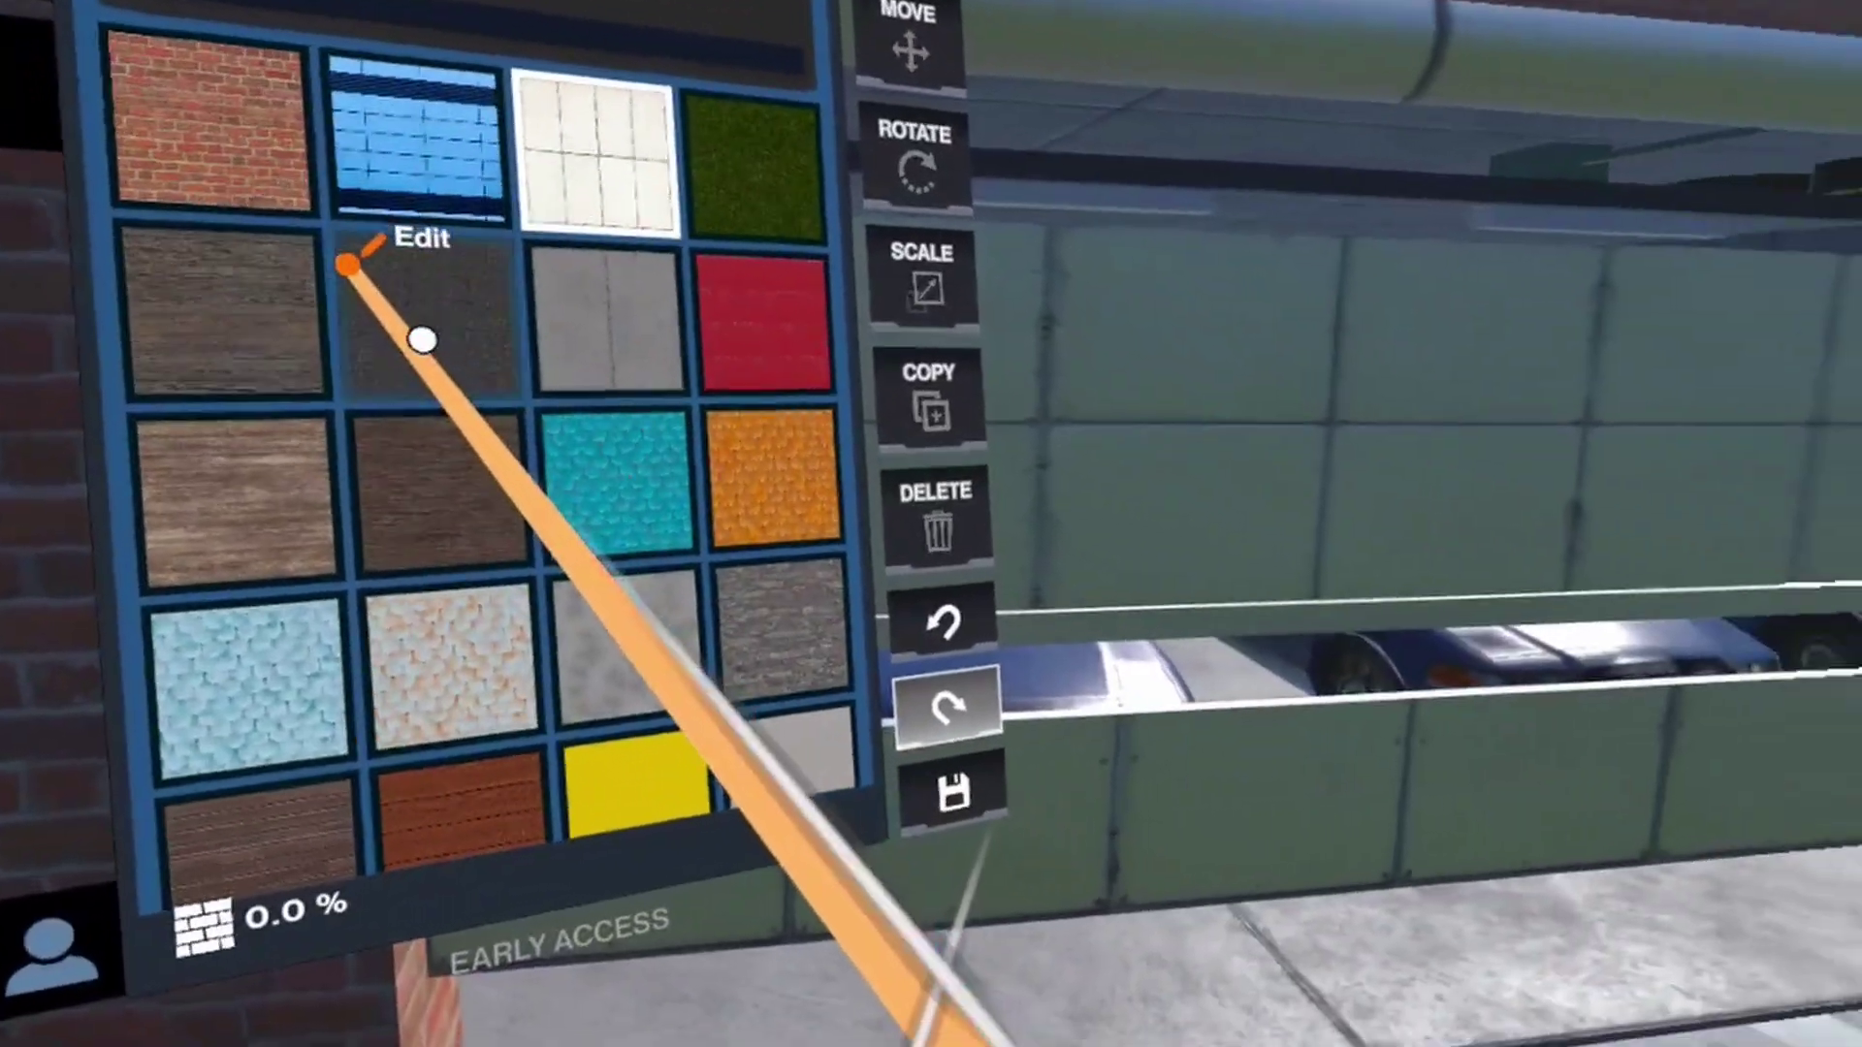
click(421, 339)
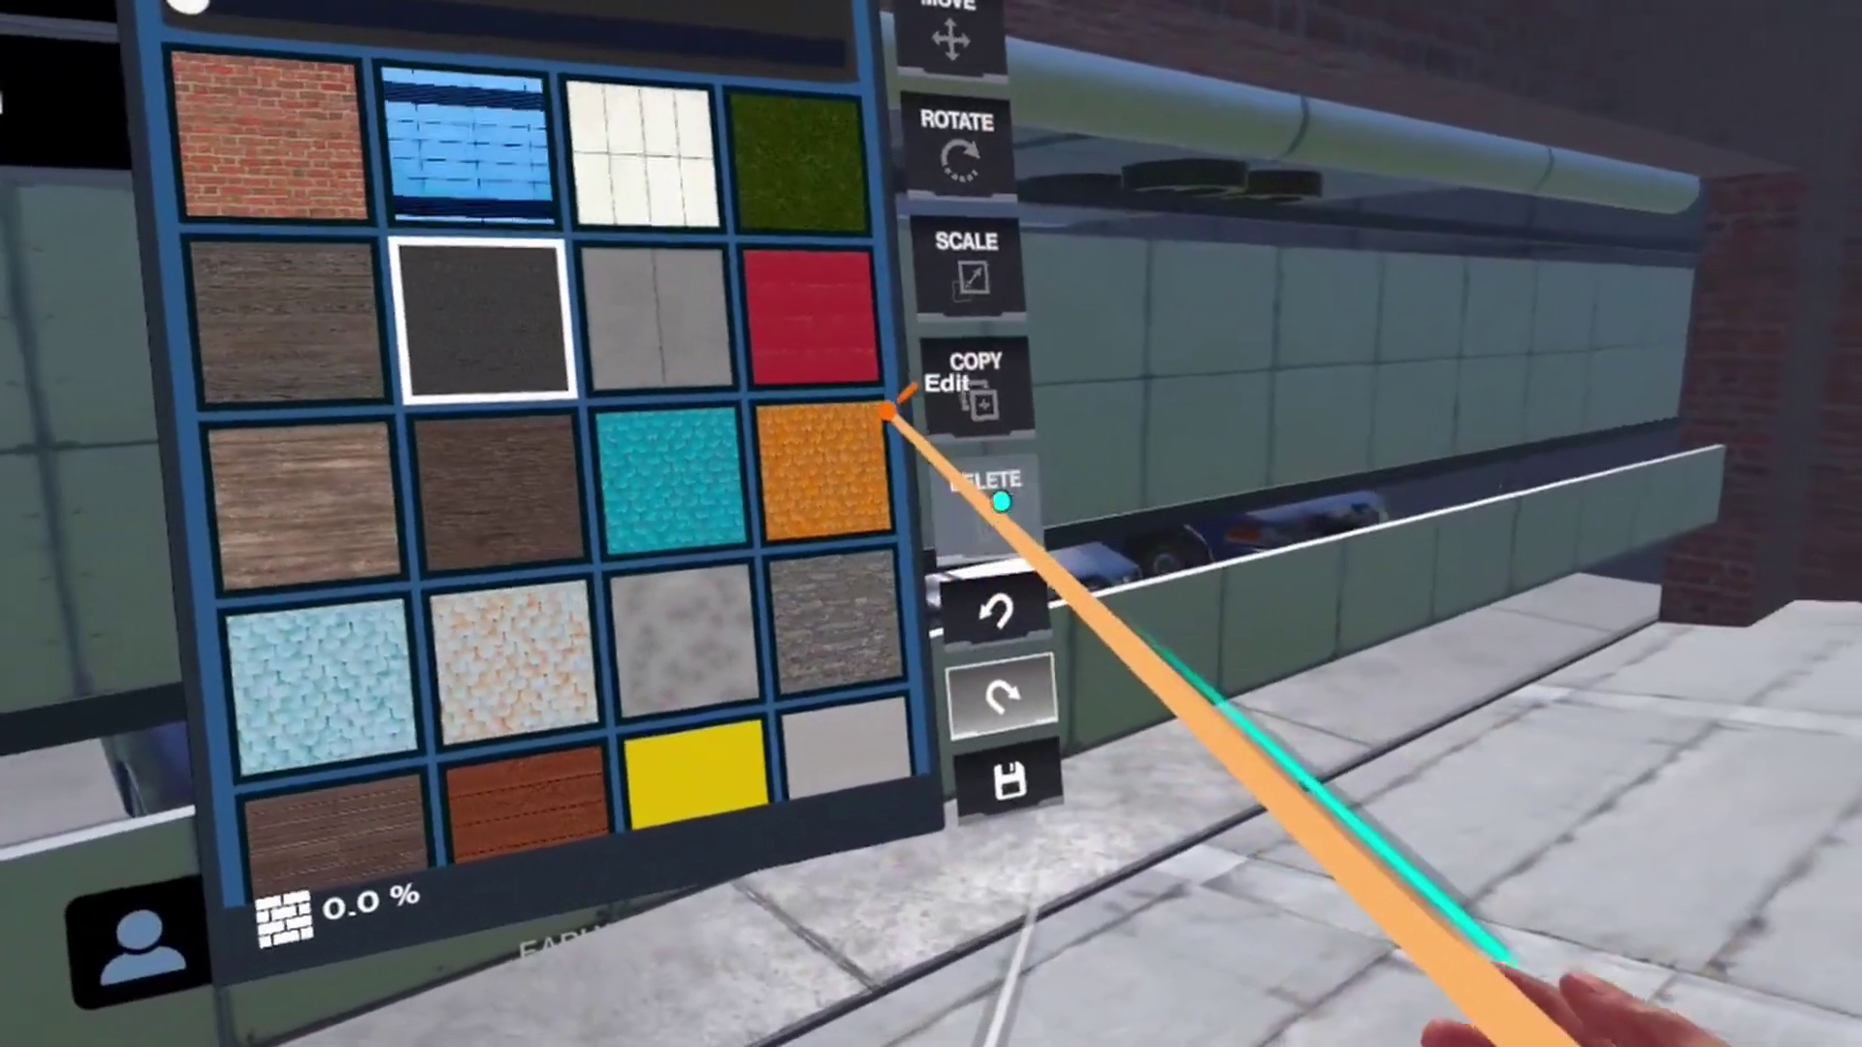
Delete the low panel strip and extend both upper panels upward to meet the brick beam above the opening.
click(1001, 501)
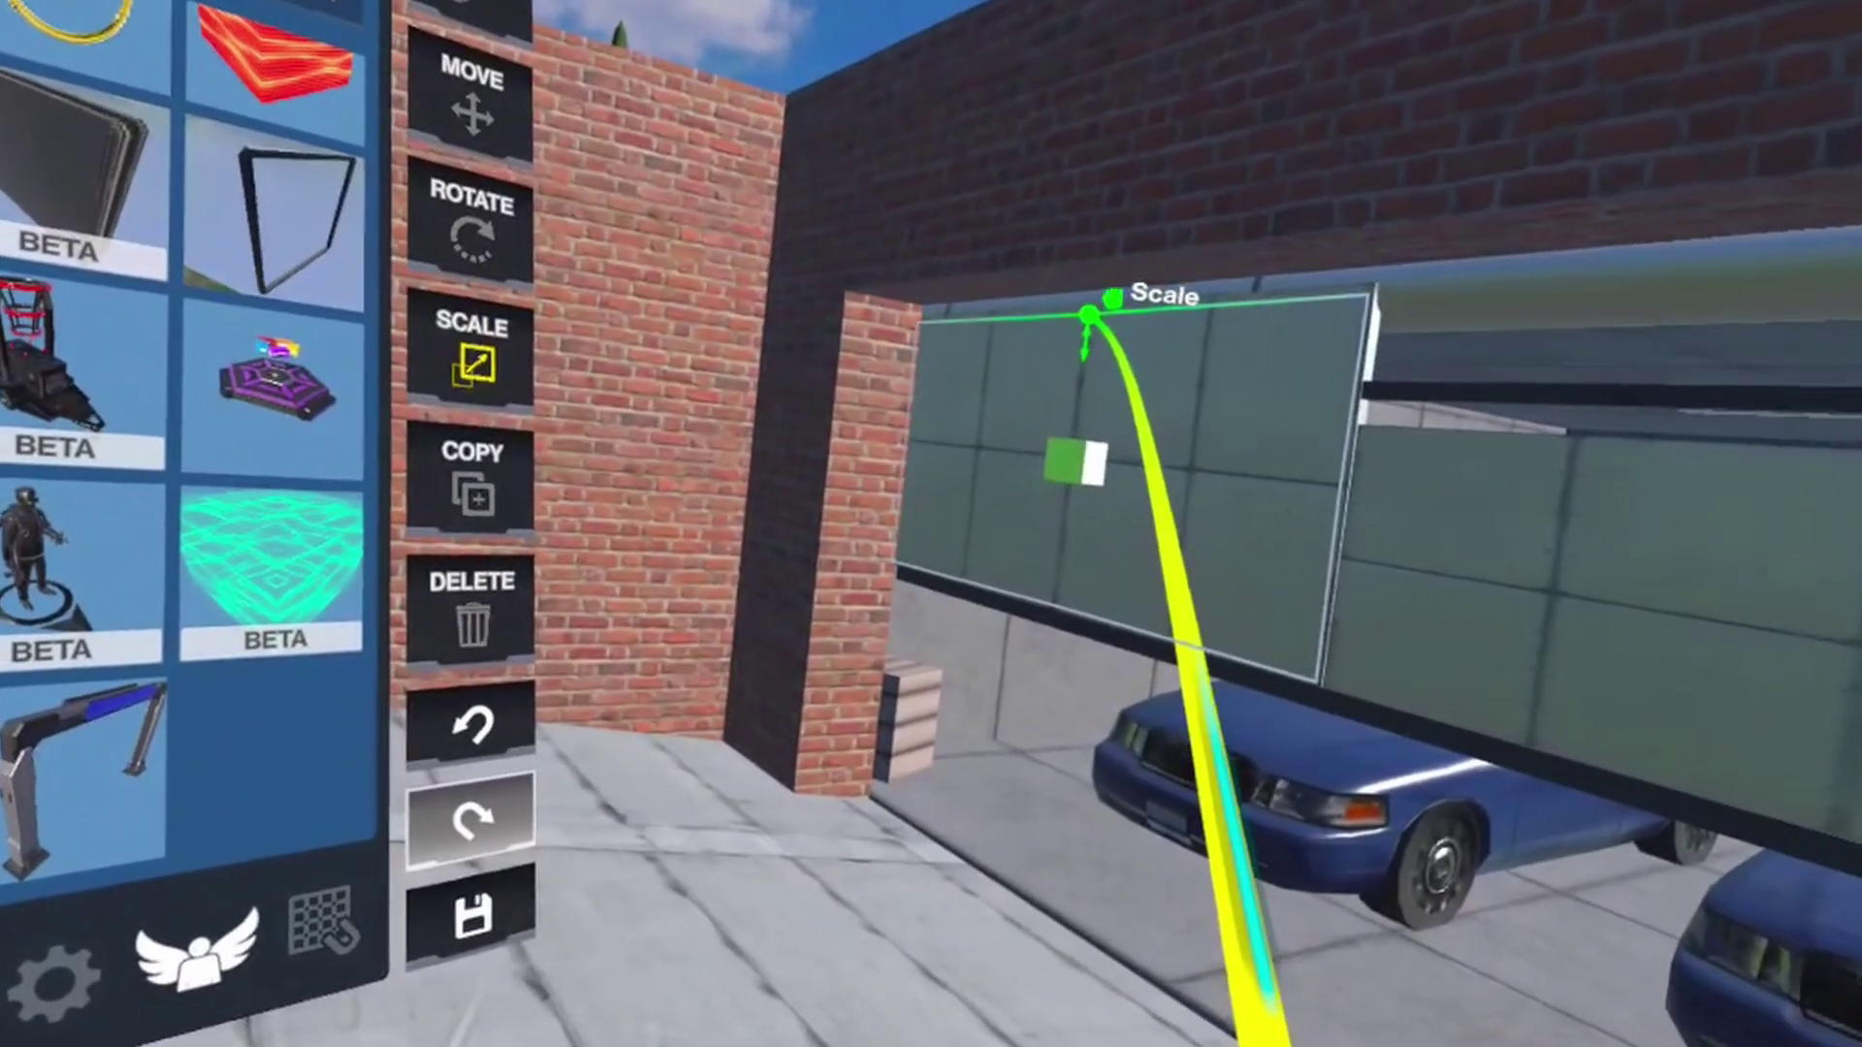
drag(1099, 279, 1168, 304)
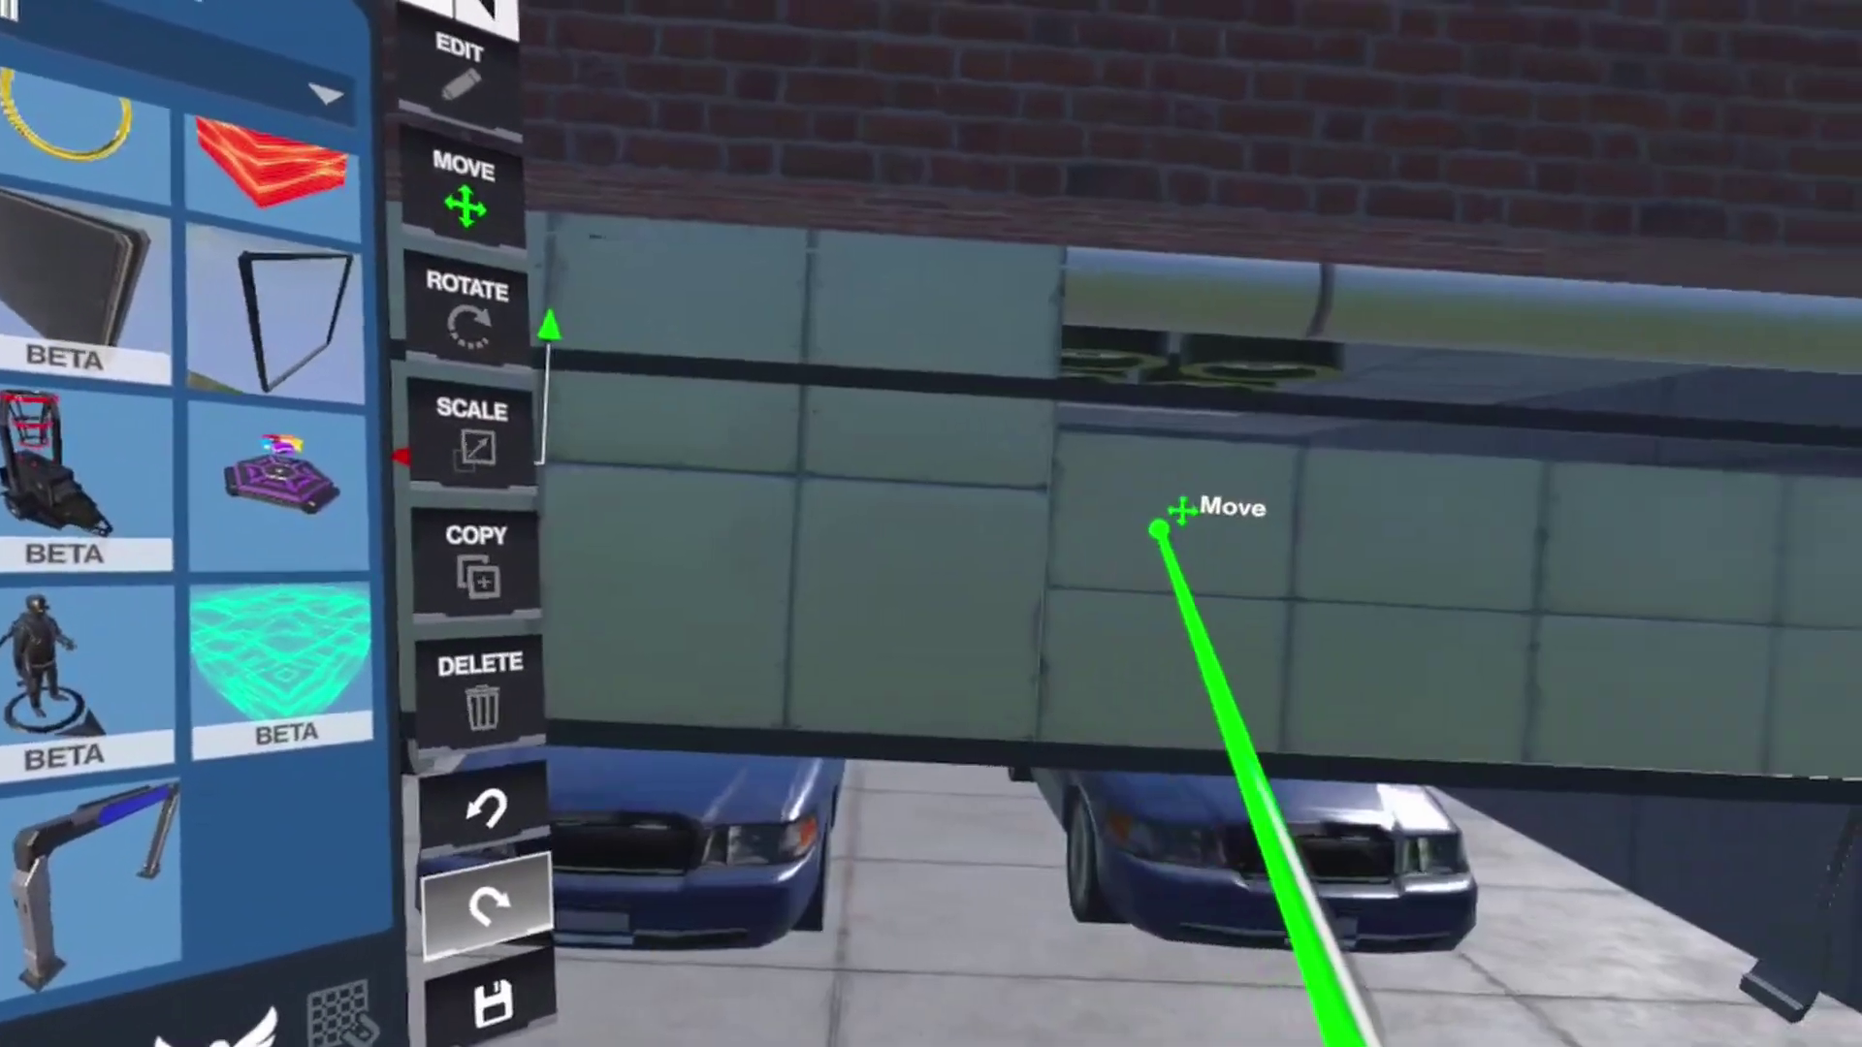
click(1225, 598)
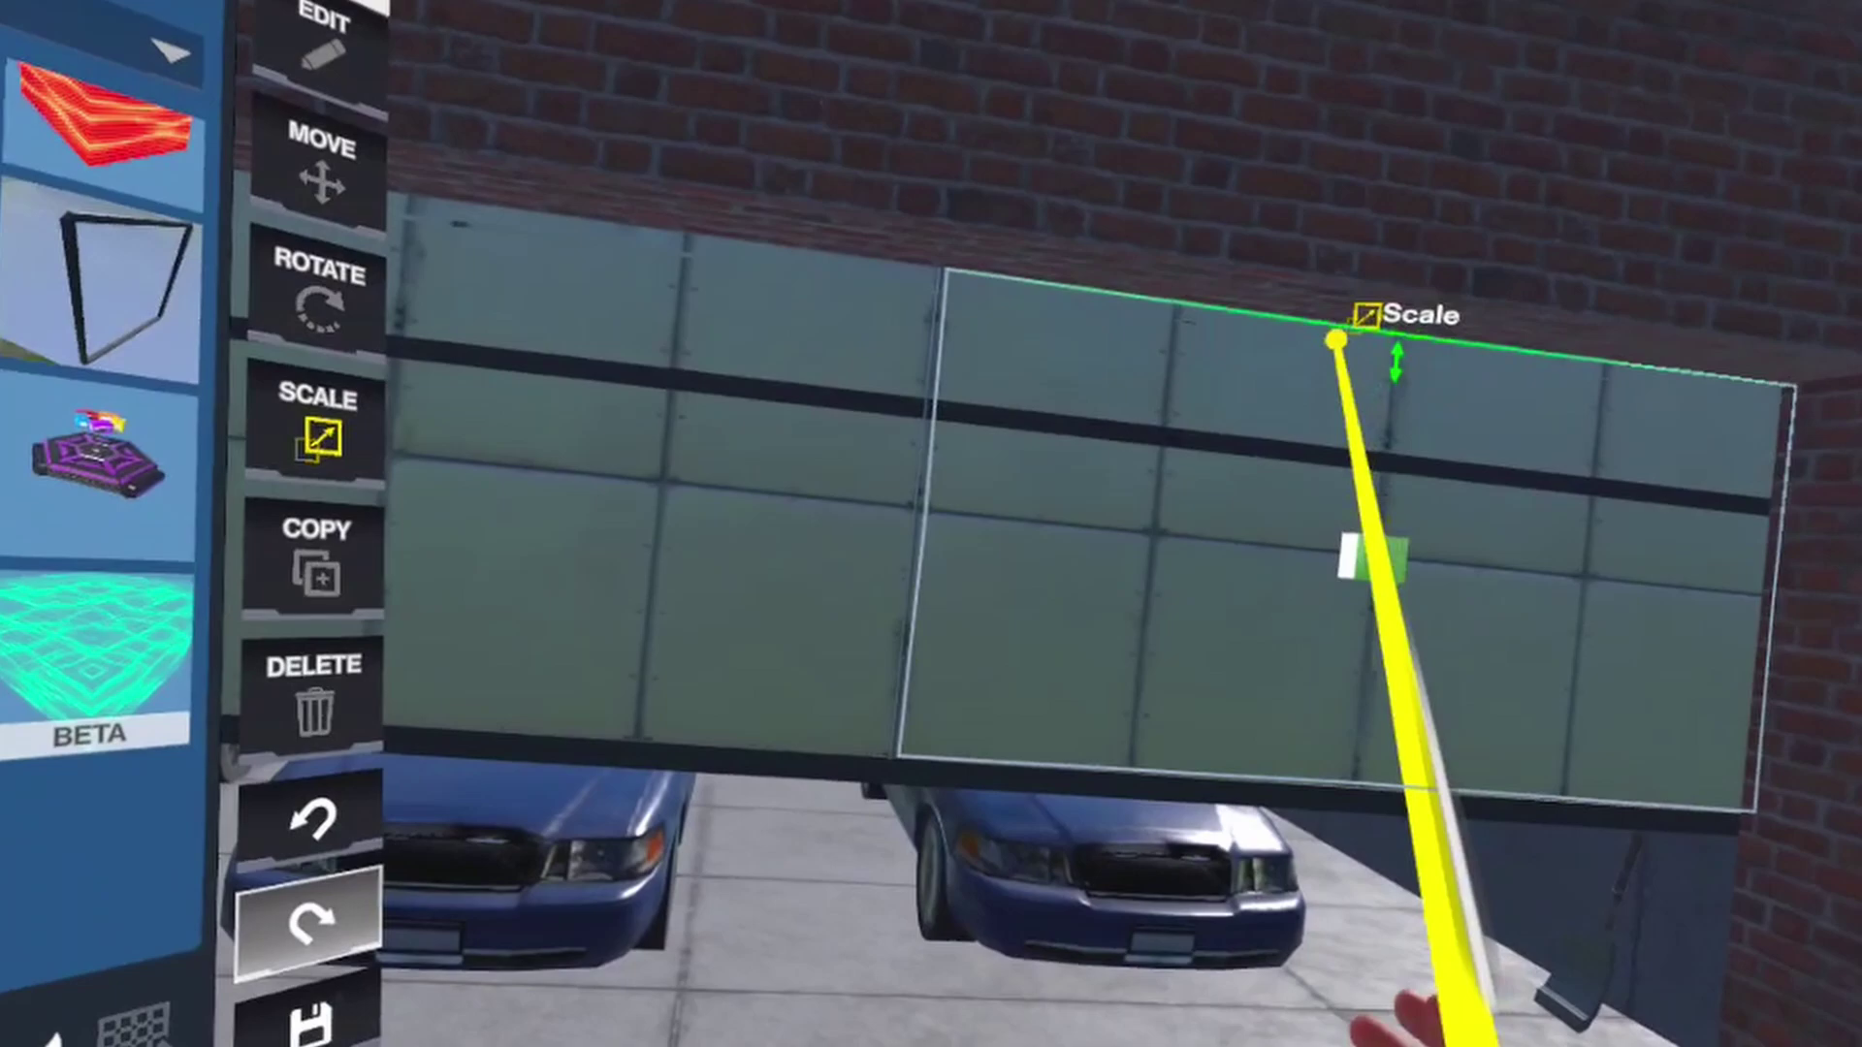
key(m)
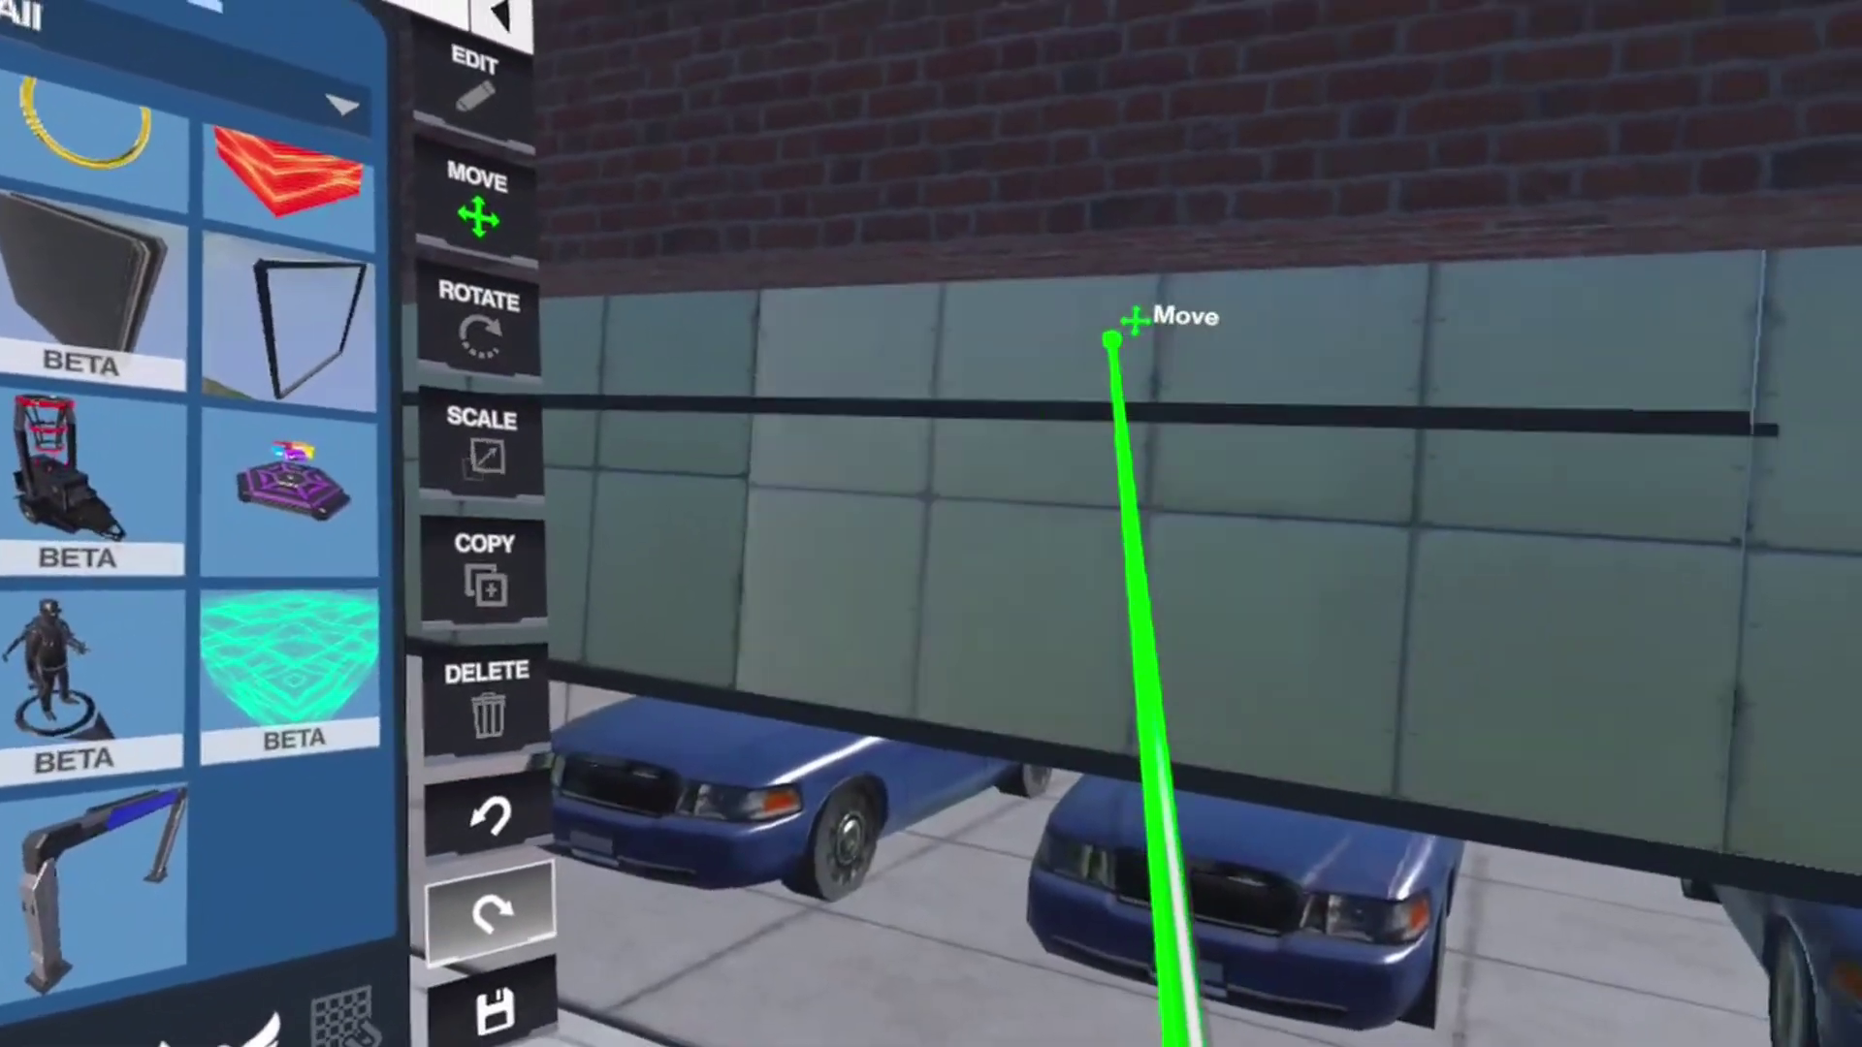
drag(1160, 291, 1419, 167)
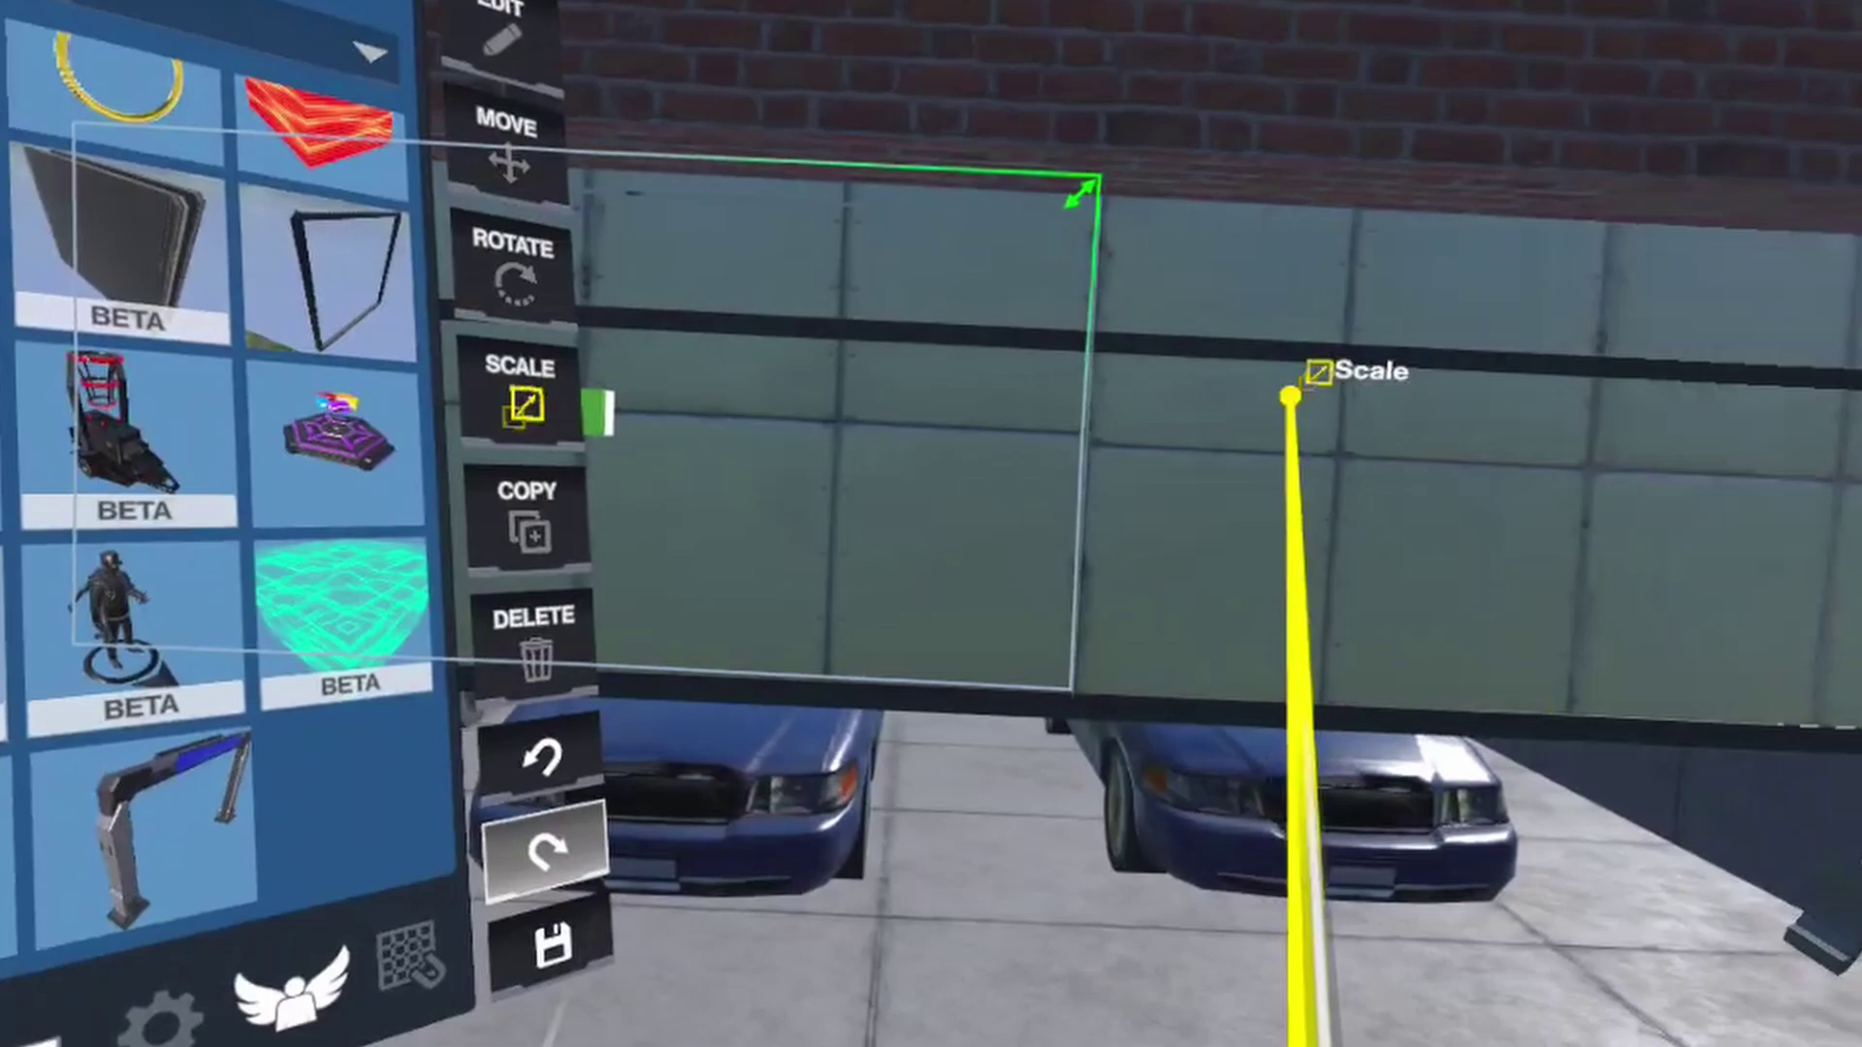
click(1243, 511)
key(s)
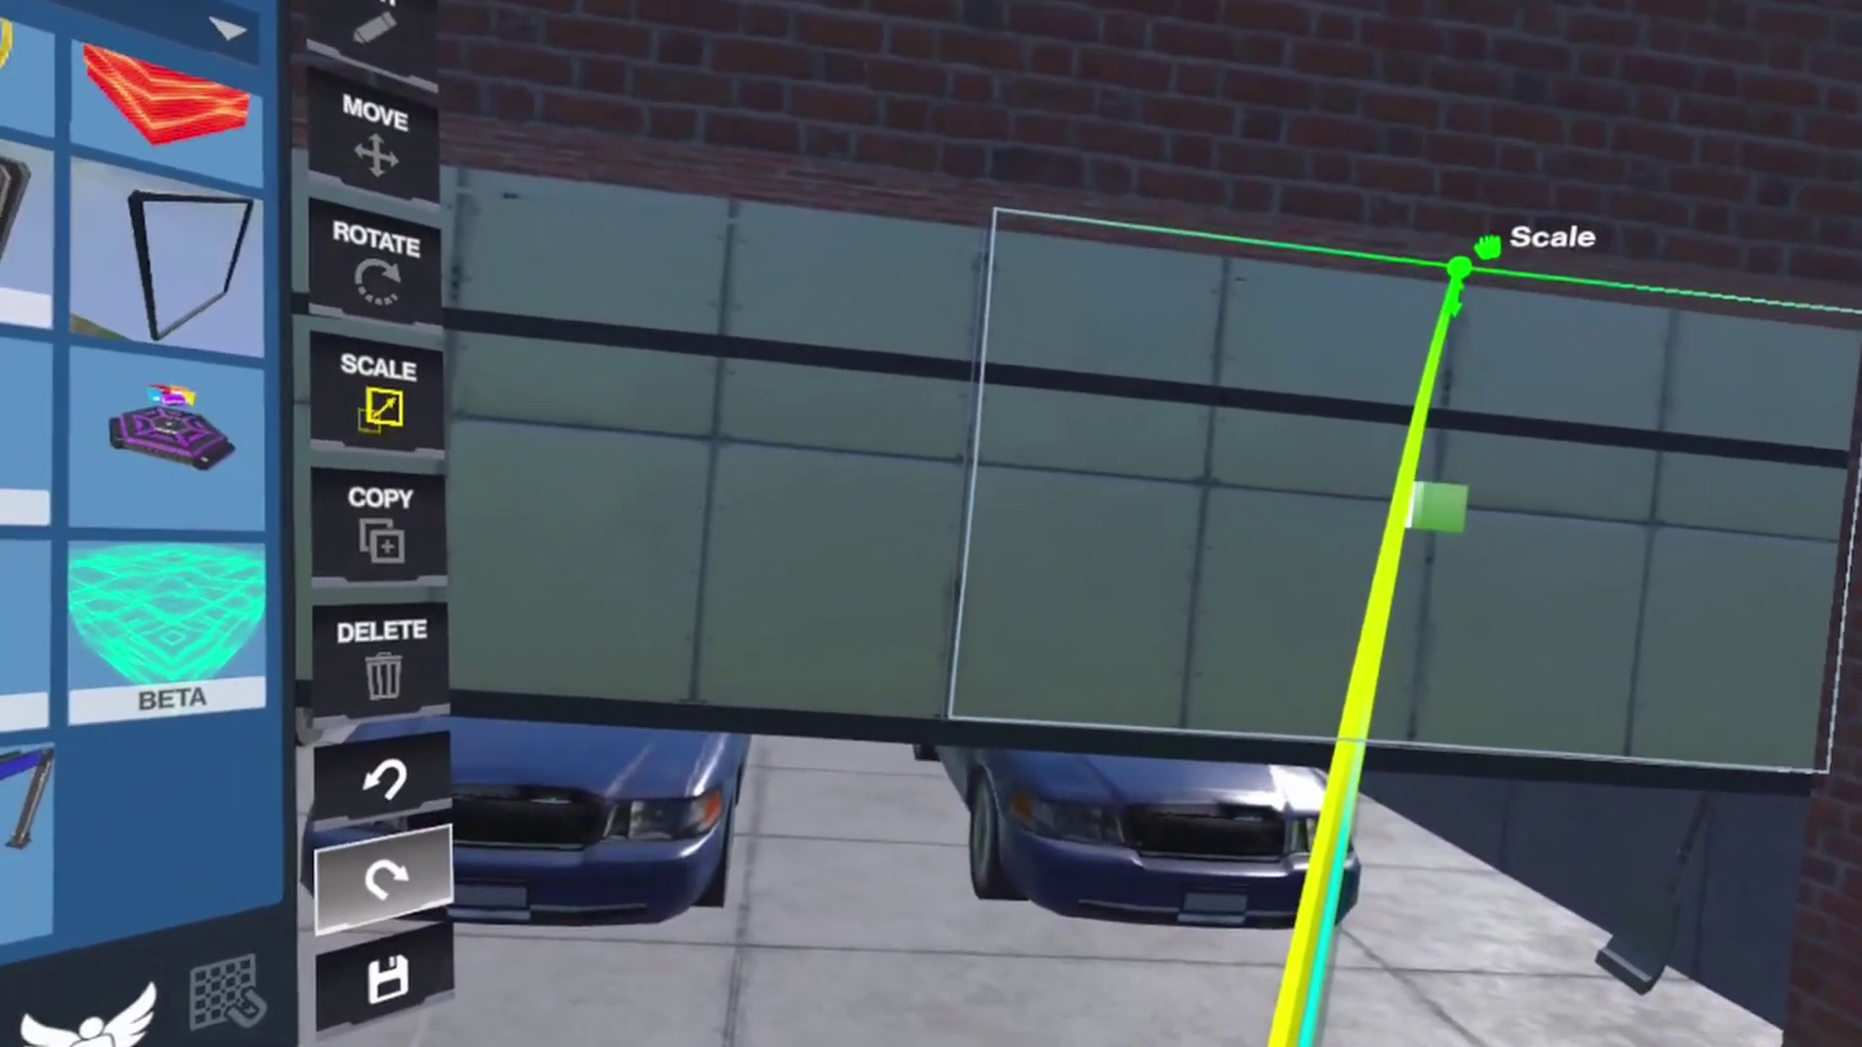
key(m)
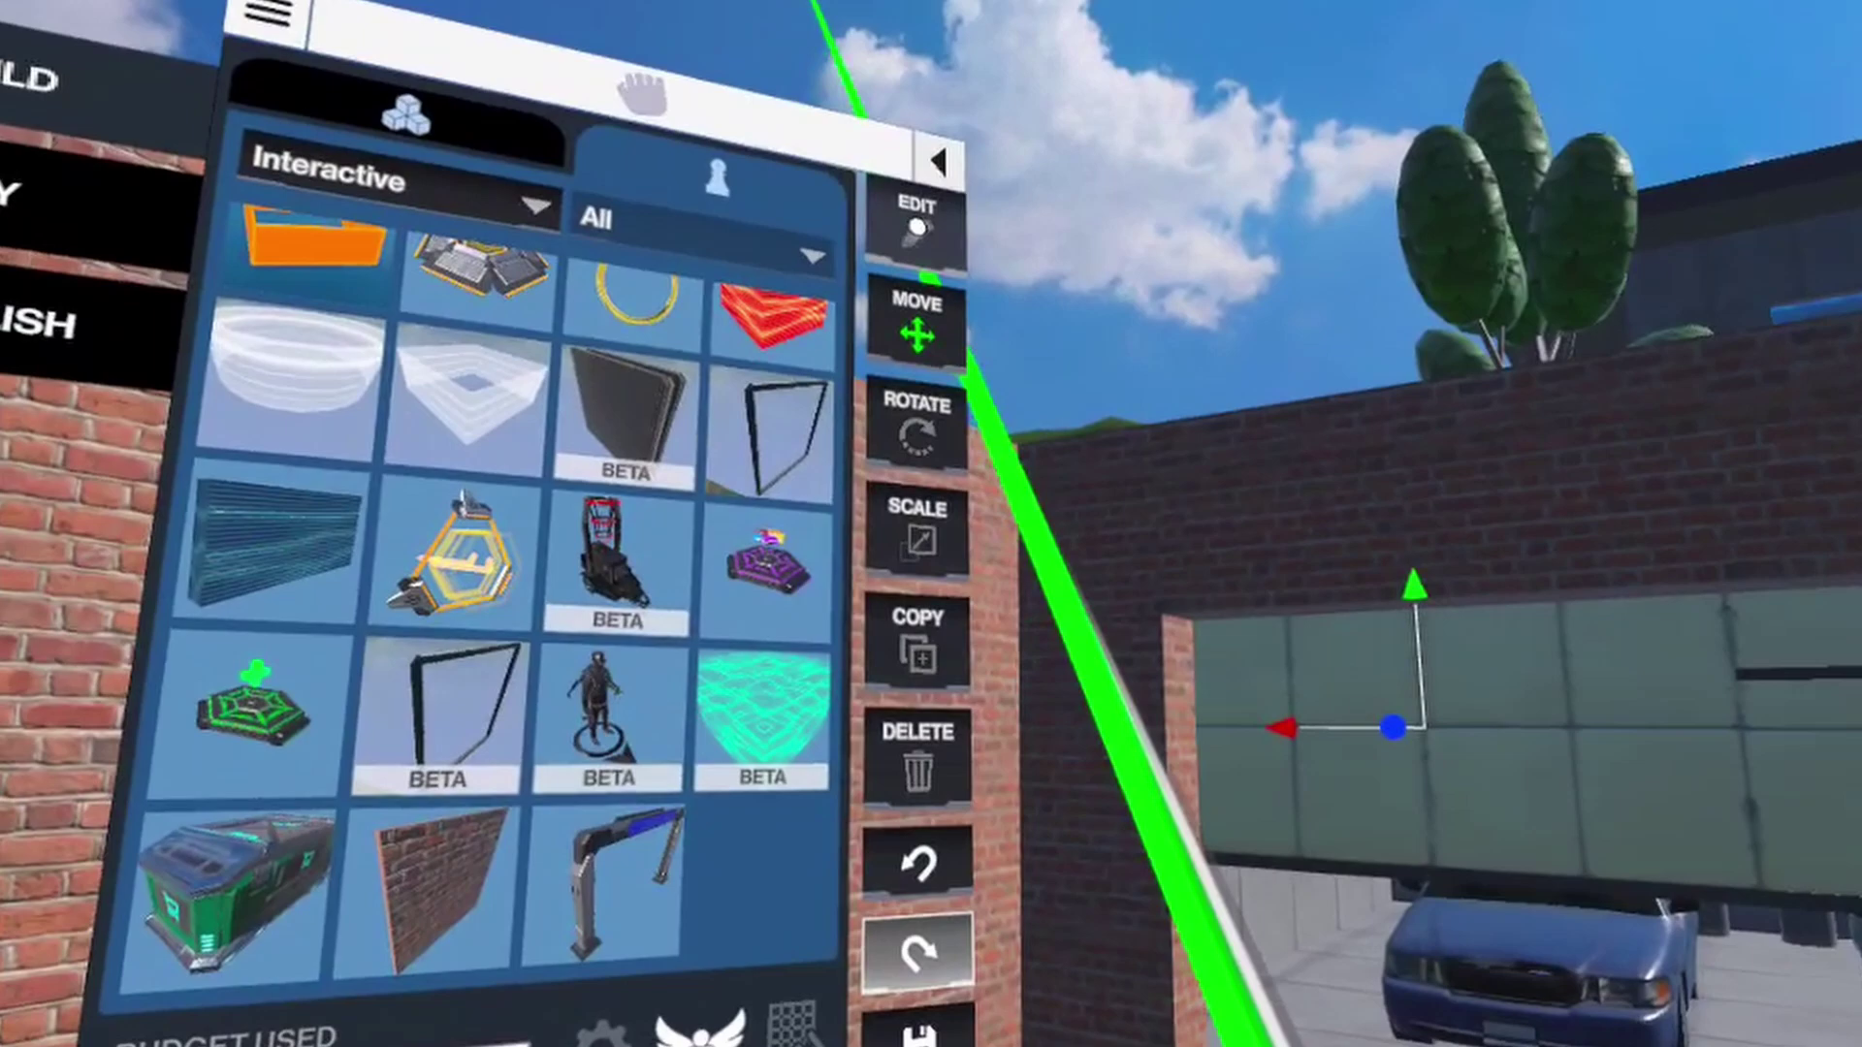
Set the Field ID of the garage door's toggle wall panels to 2.
click(911, 223)
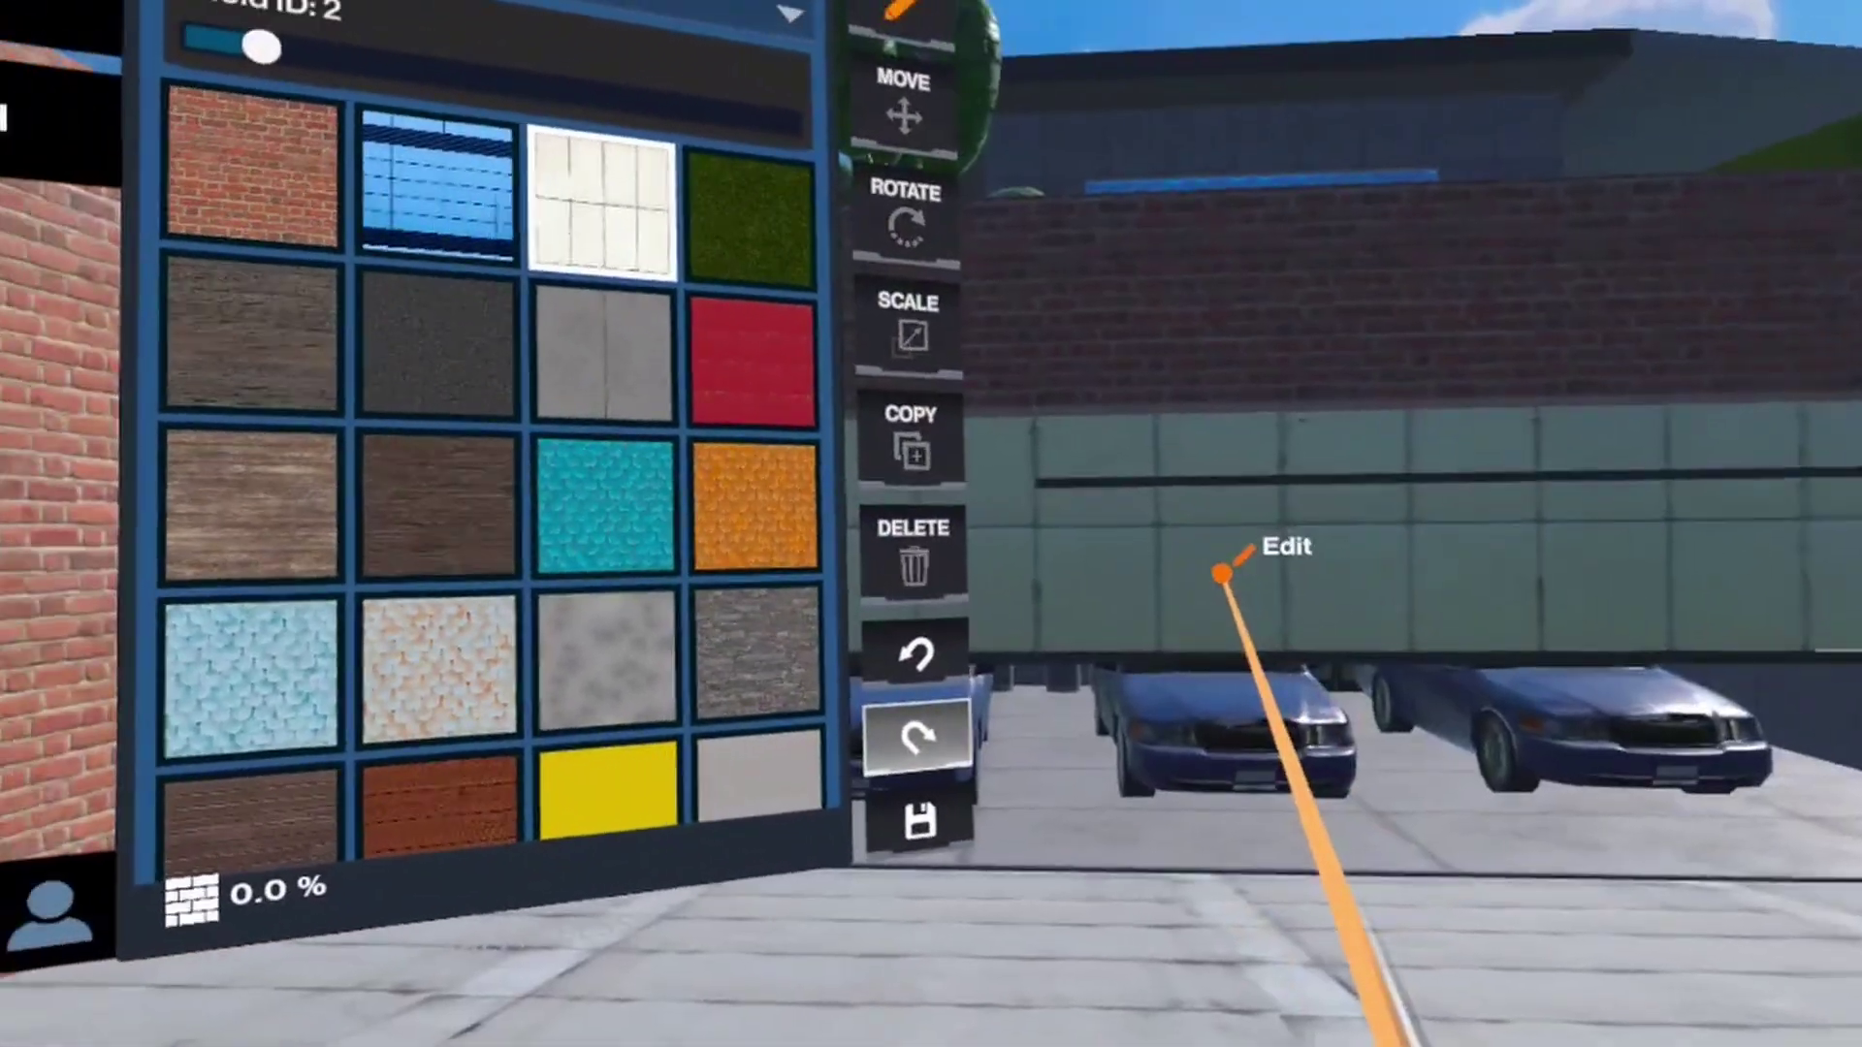
click(1221, 573)
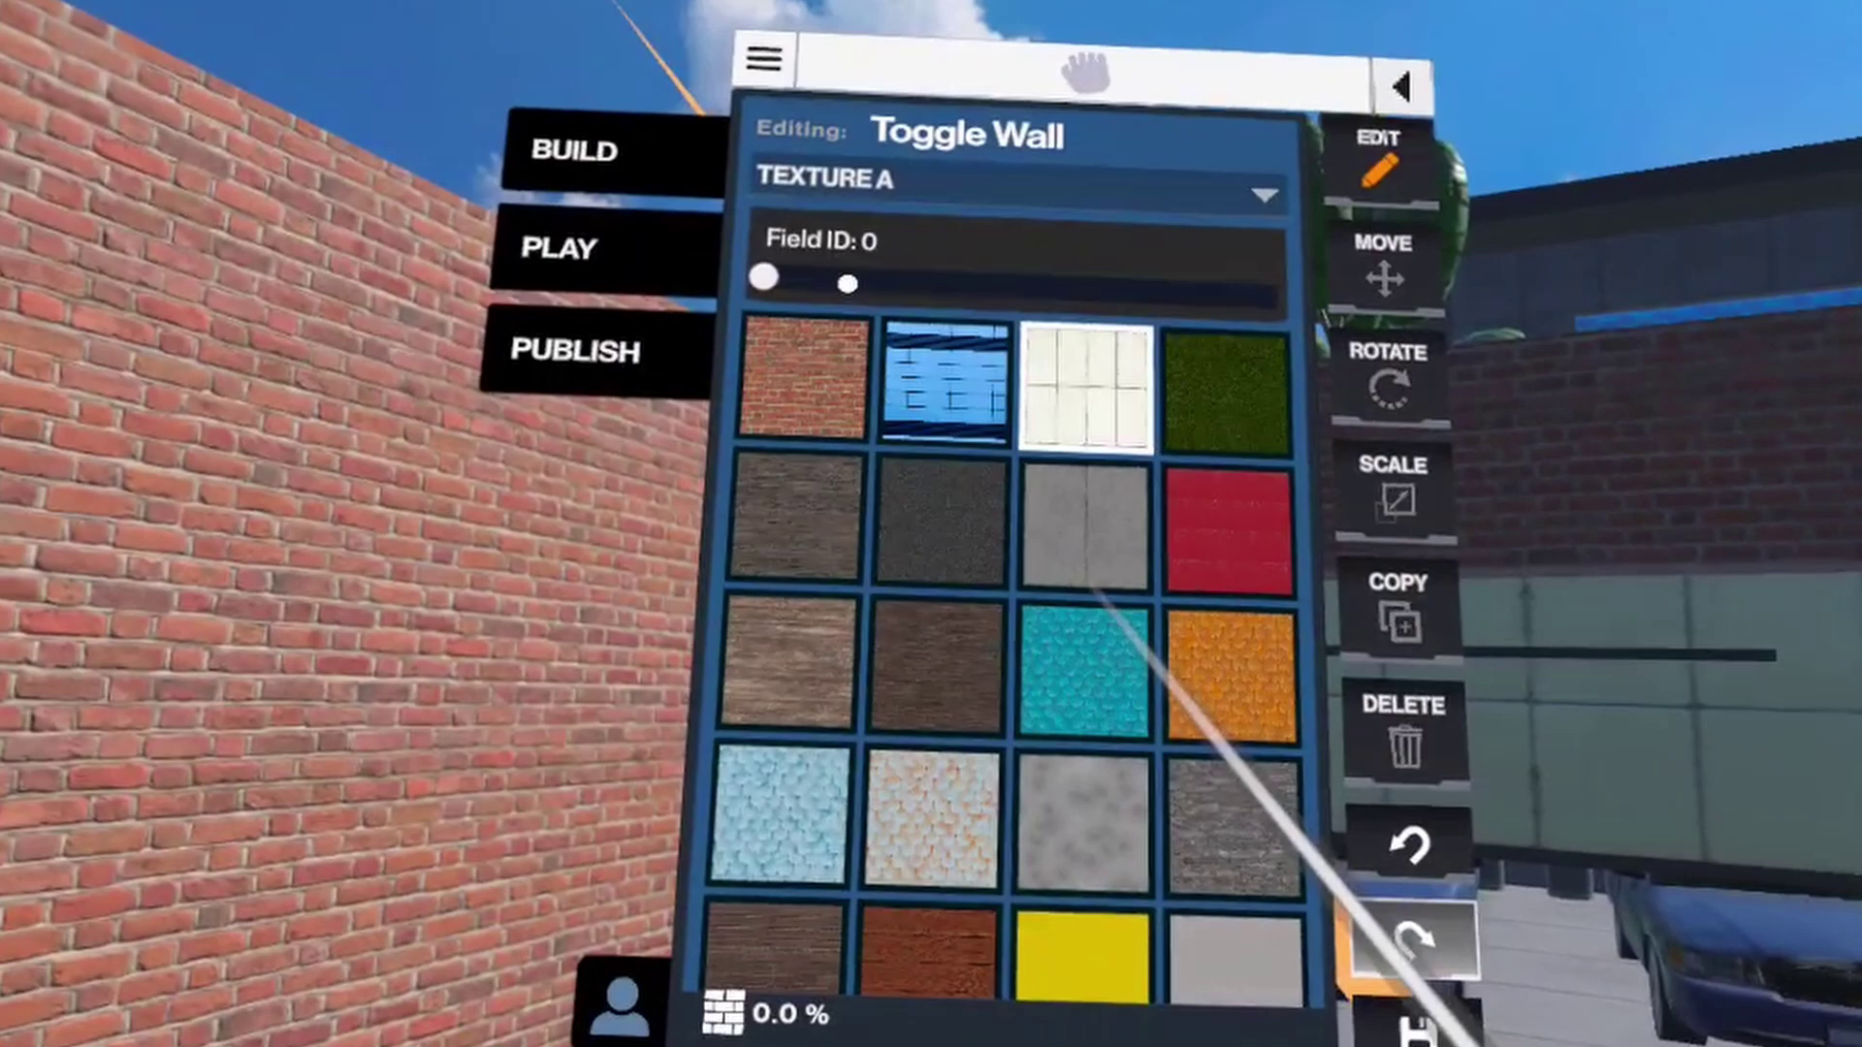
drag(848, 282, 795, 253)
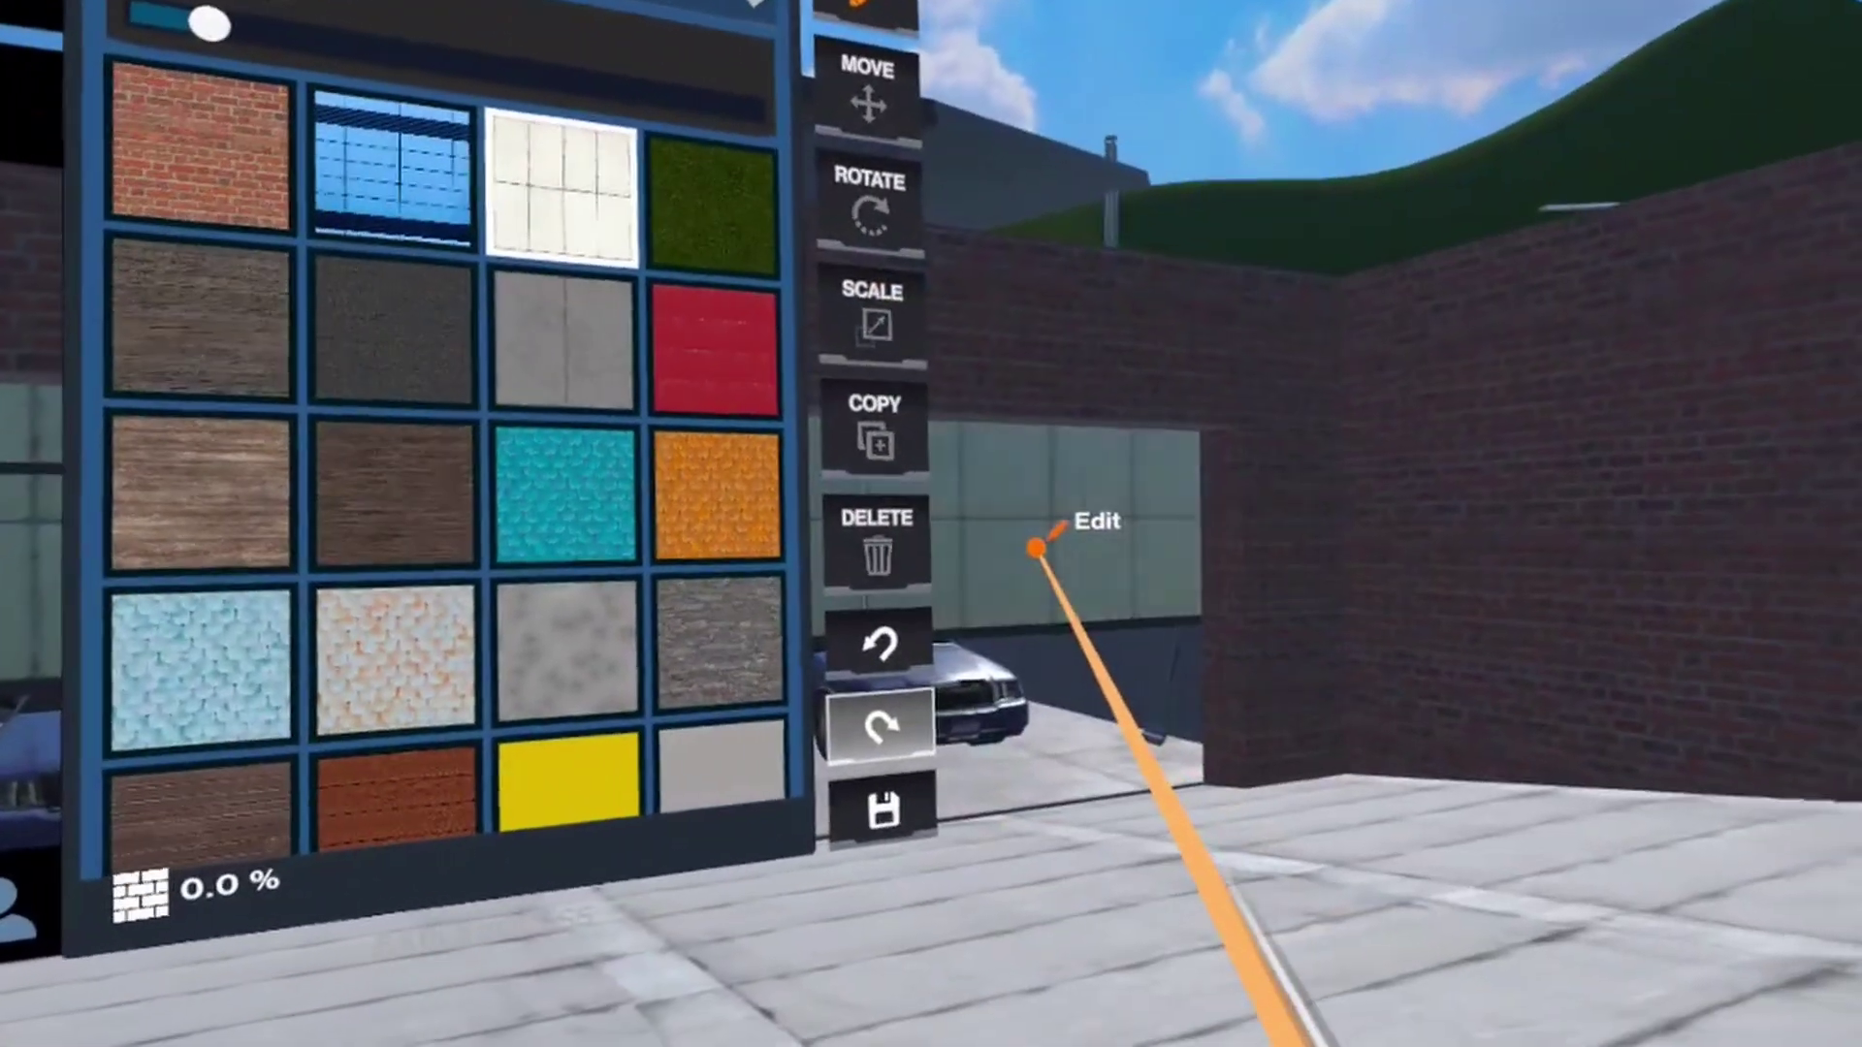
click(1074, 556)
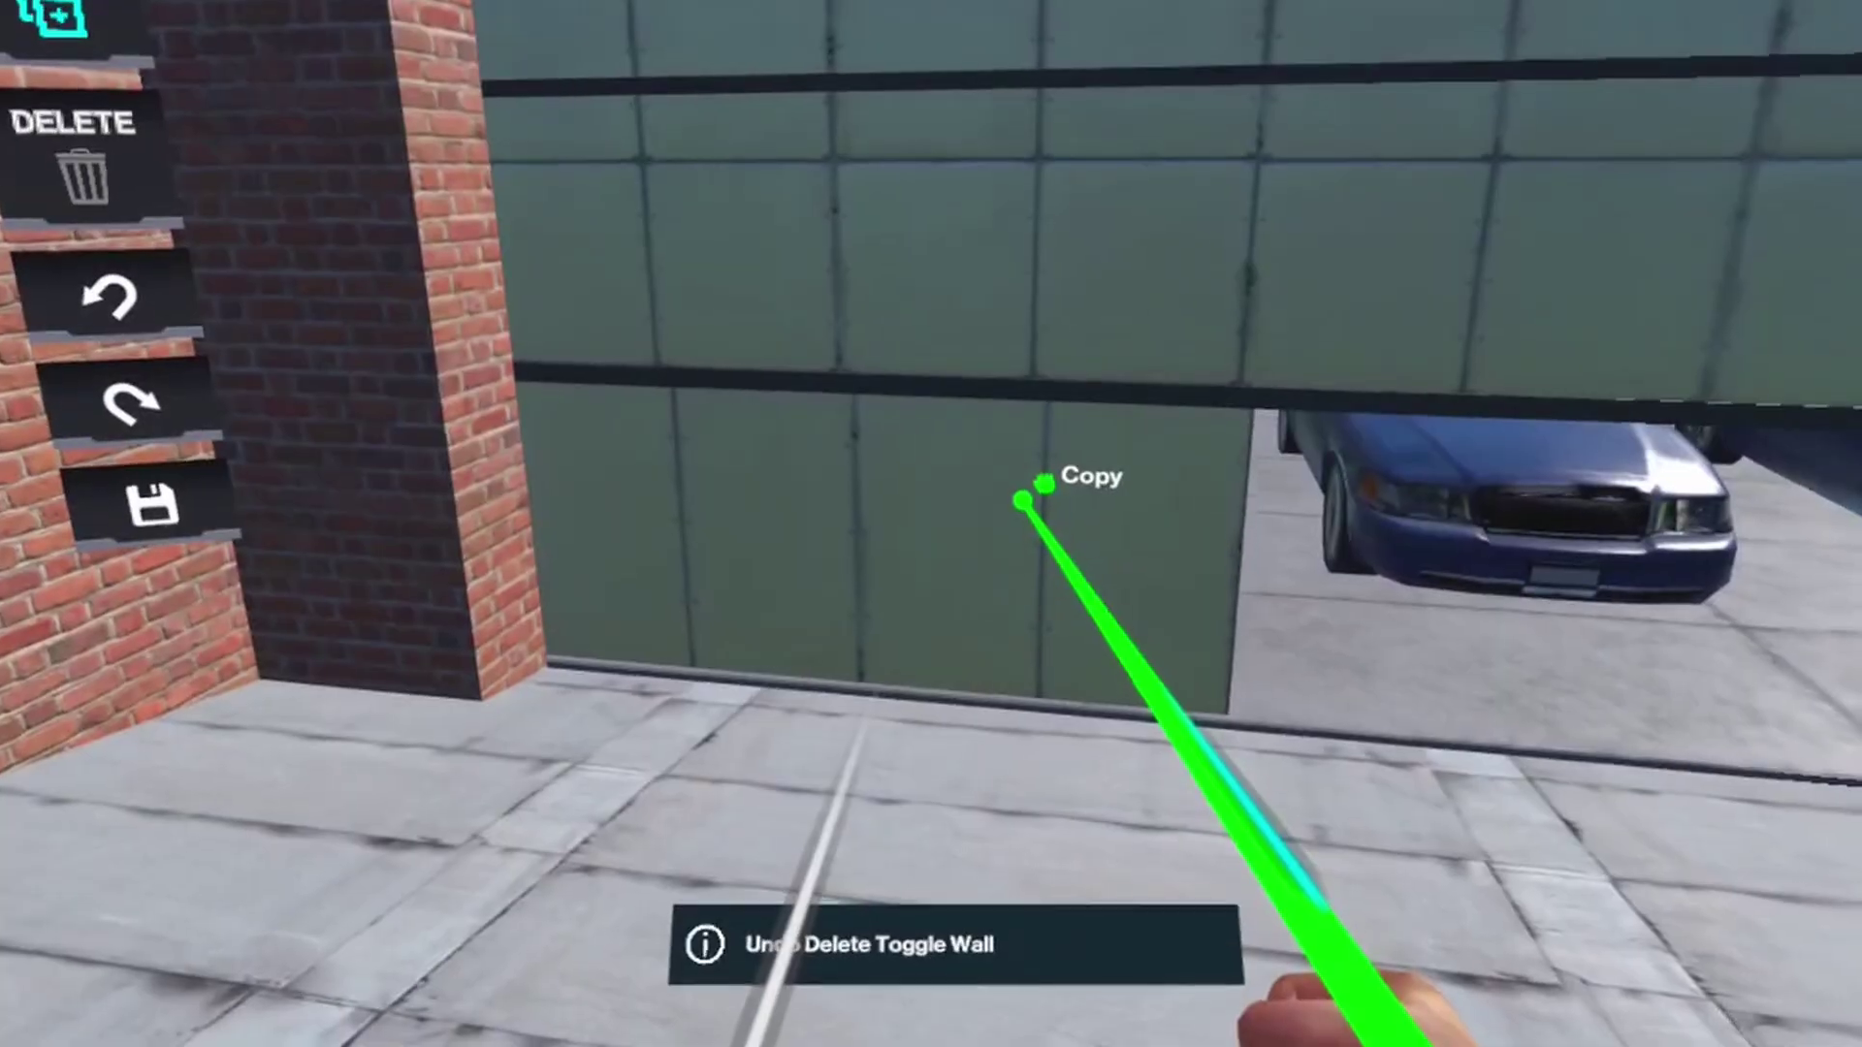
Copy the lower toggle wall panel along the opening to close the remaining gap and adjust the panel's position.
click(1024, 493)
drag(773, 387, 1367, 361)
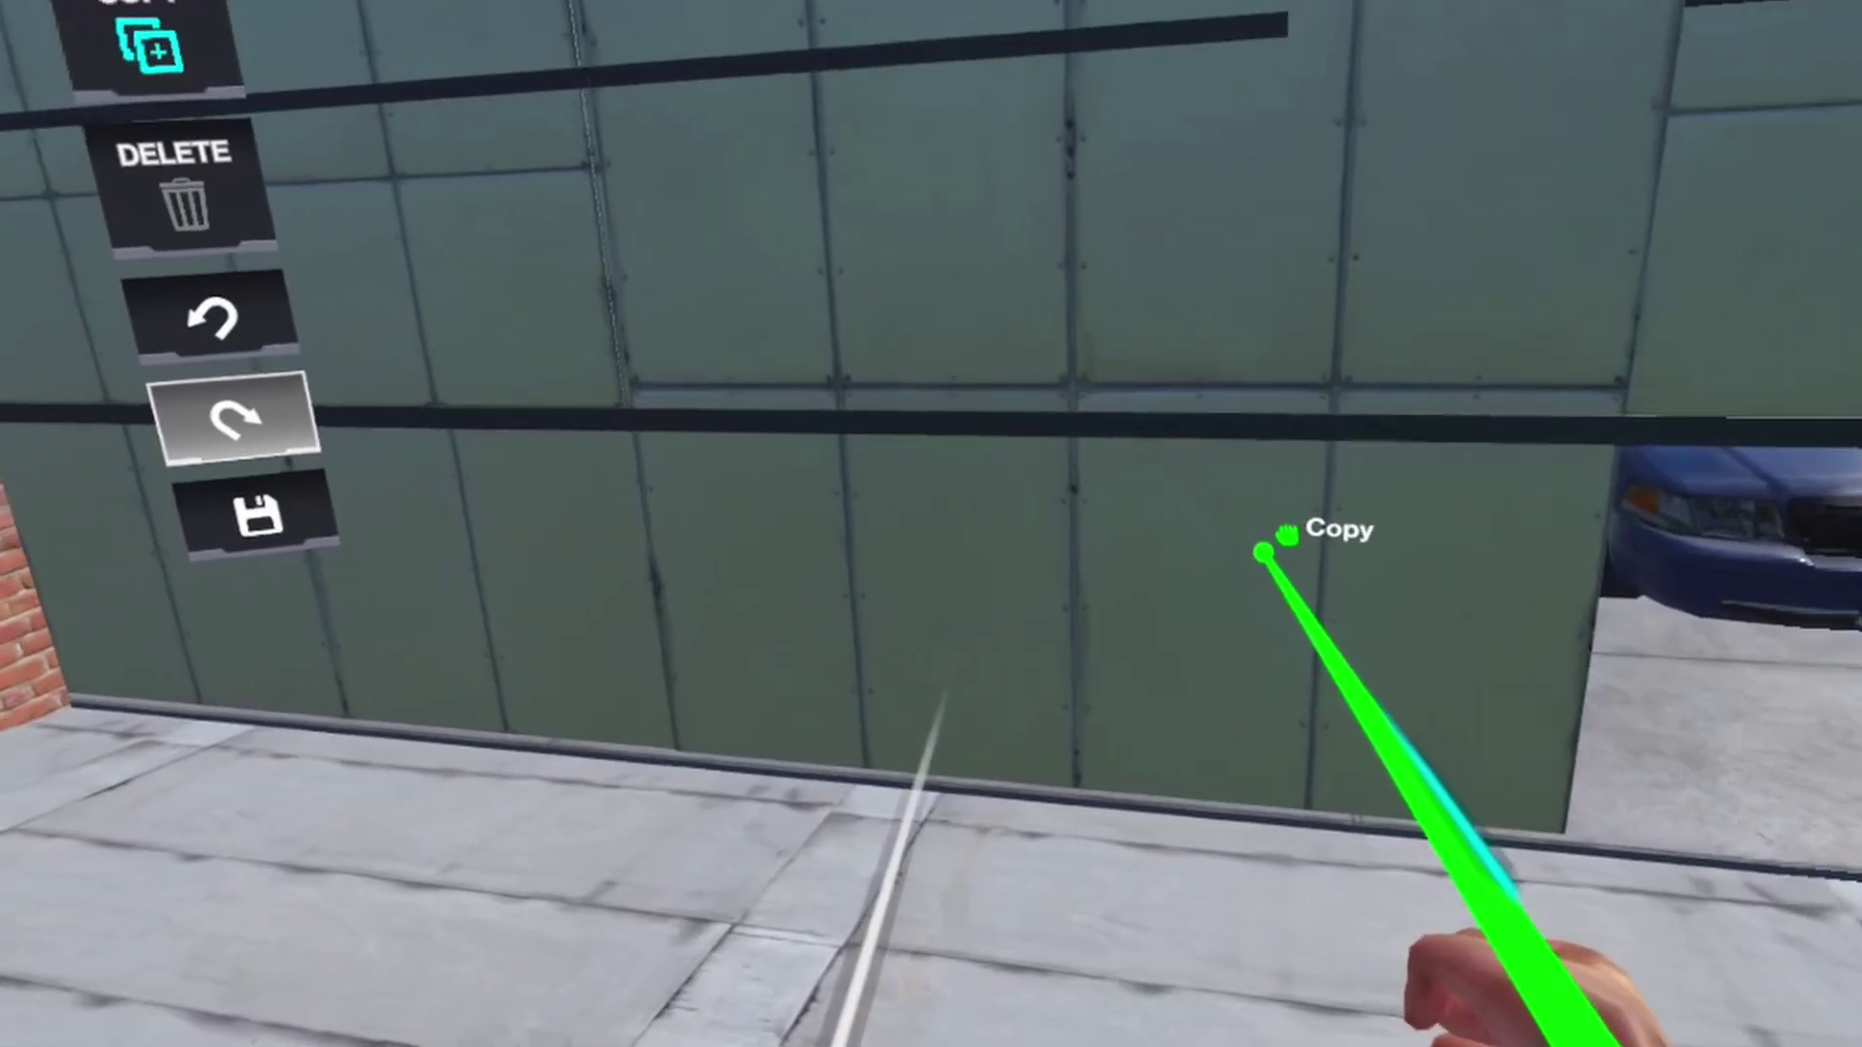
click(1276, 559)
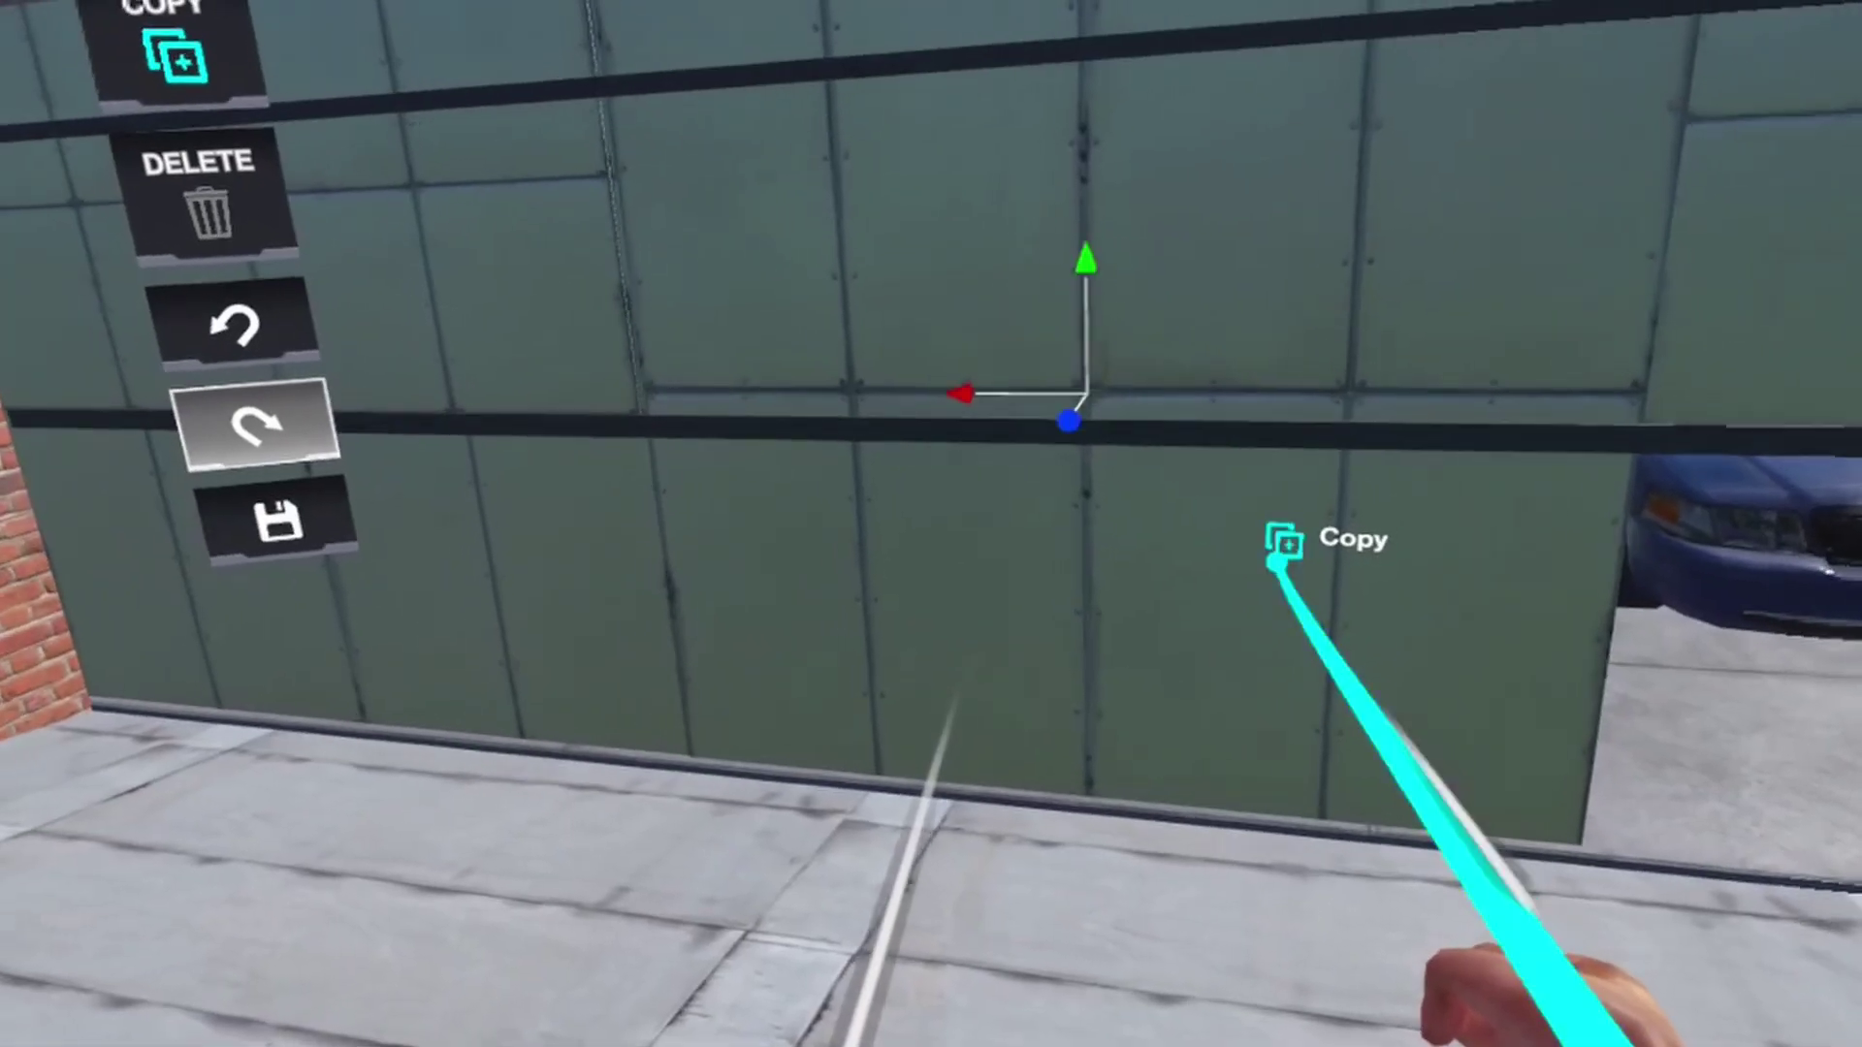
drag(922, 431, 1260, 423)
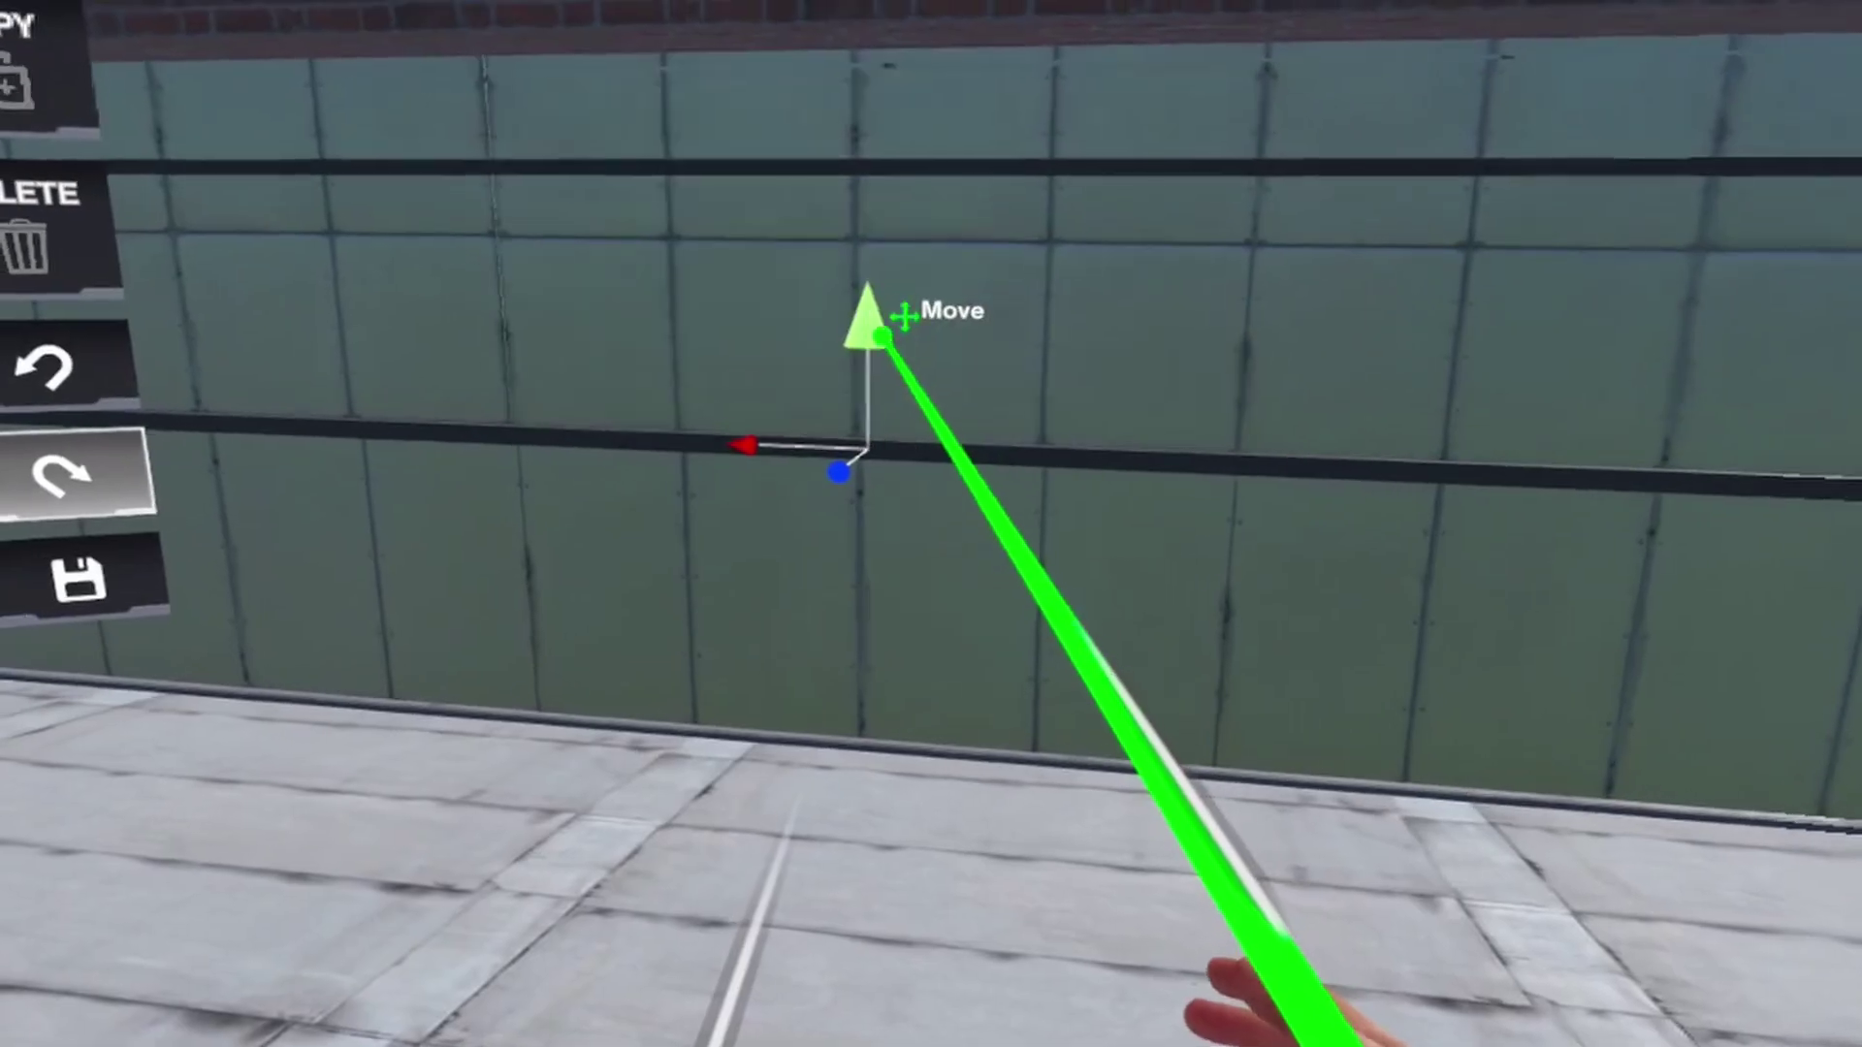
drag(869, 311, 1151, 465)
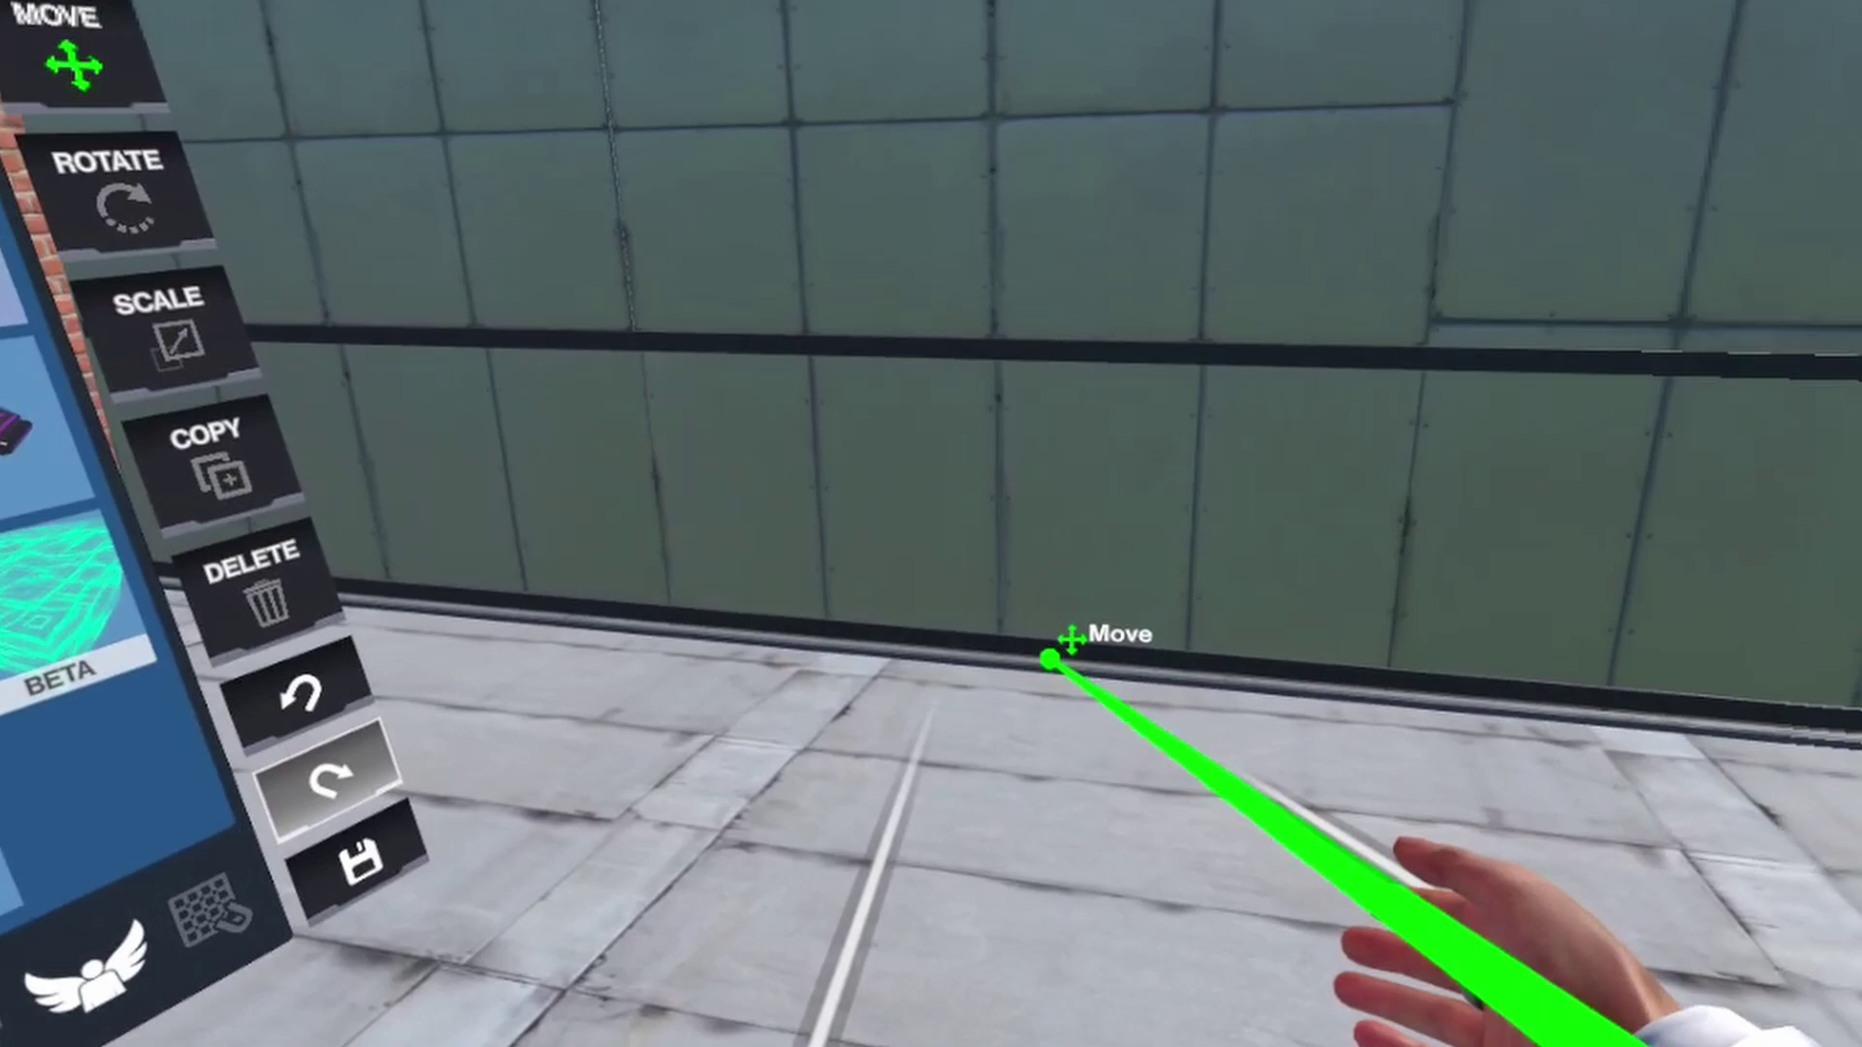
Copy the lower toggle wall panel of the garage door and switch to editing object properties.
key(c)
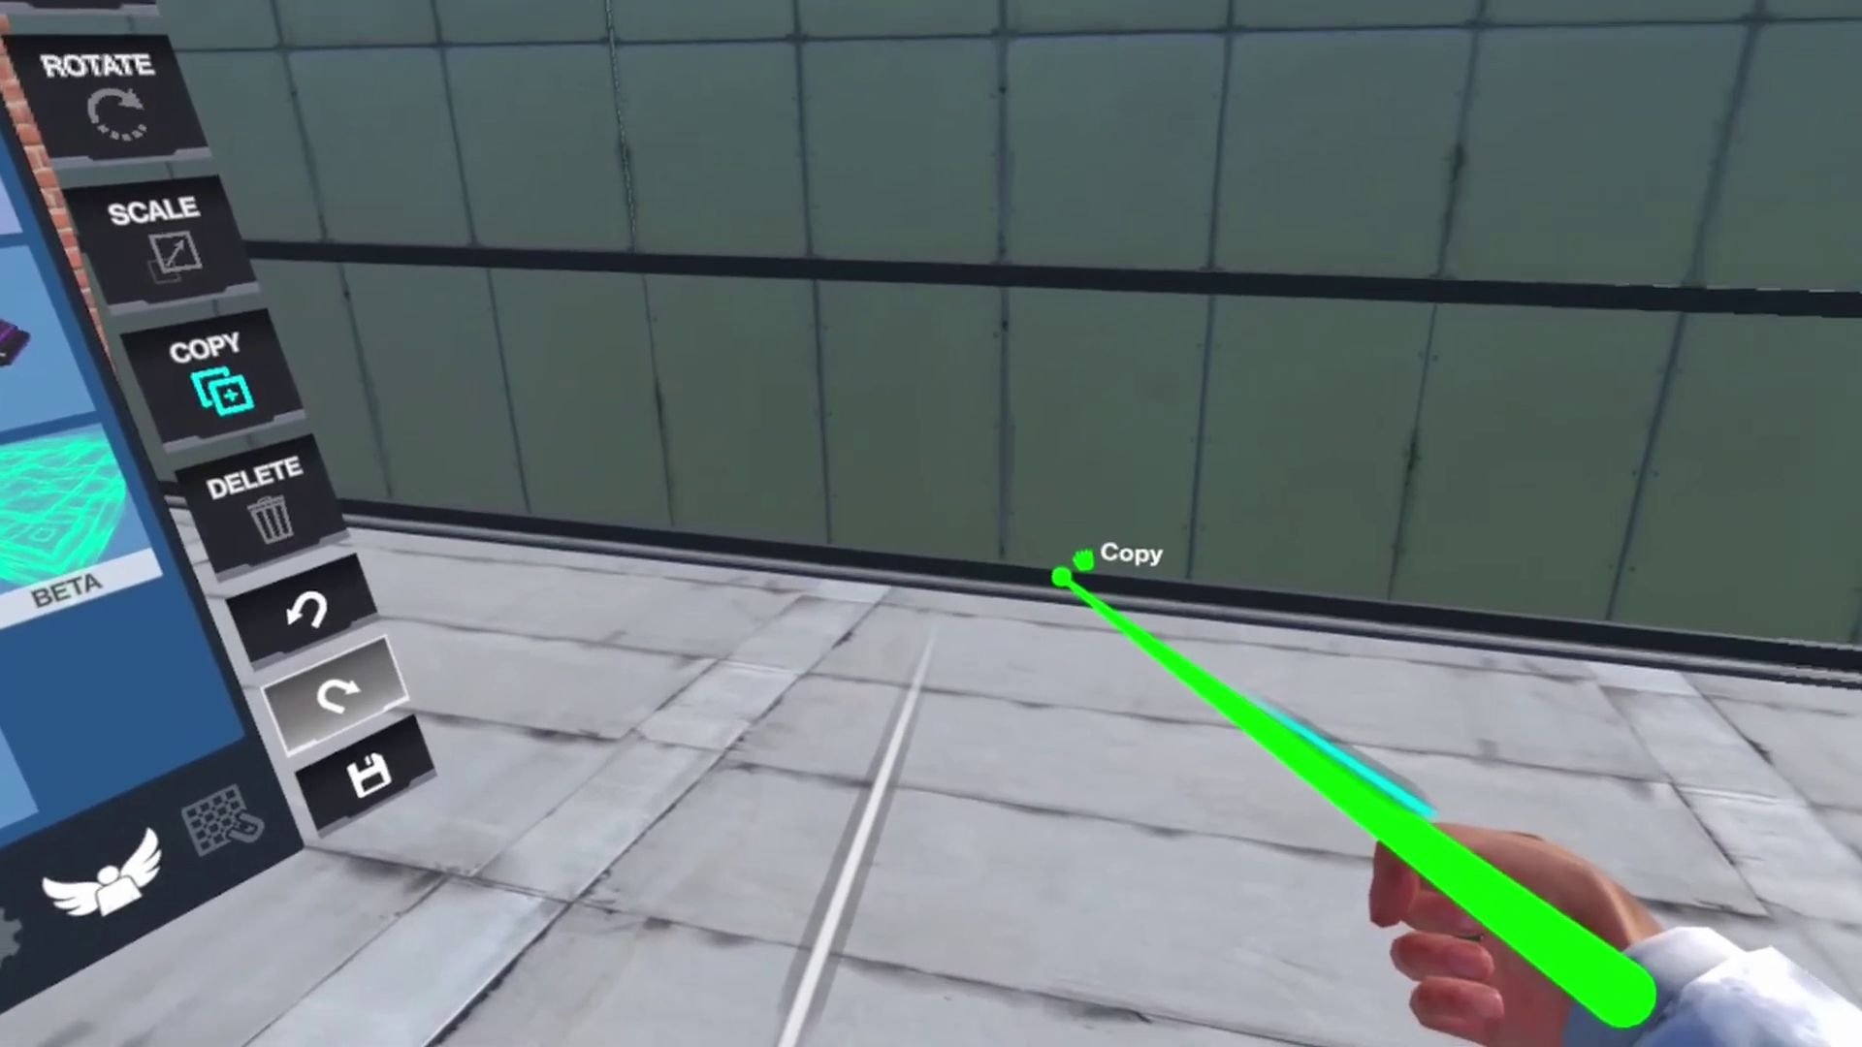
click(1060, 577)
drag(1016, 569, 586, 300)
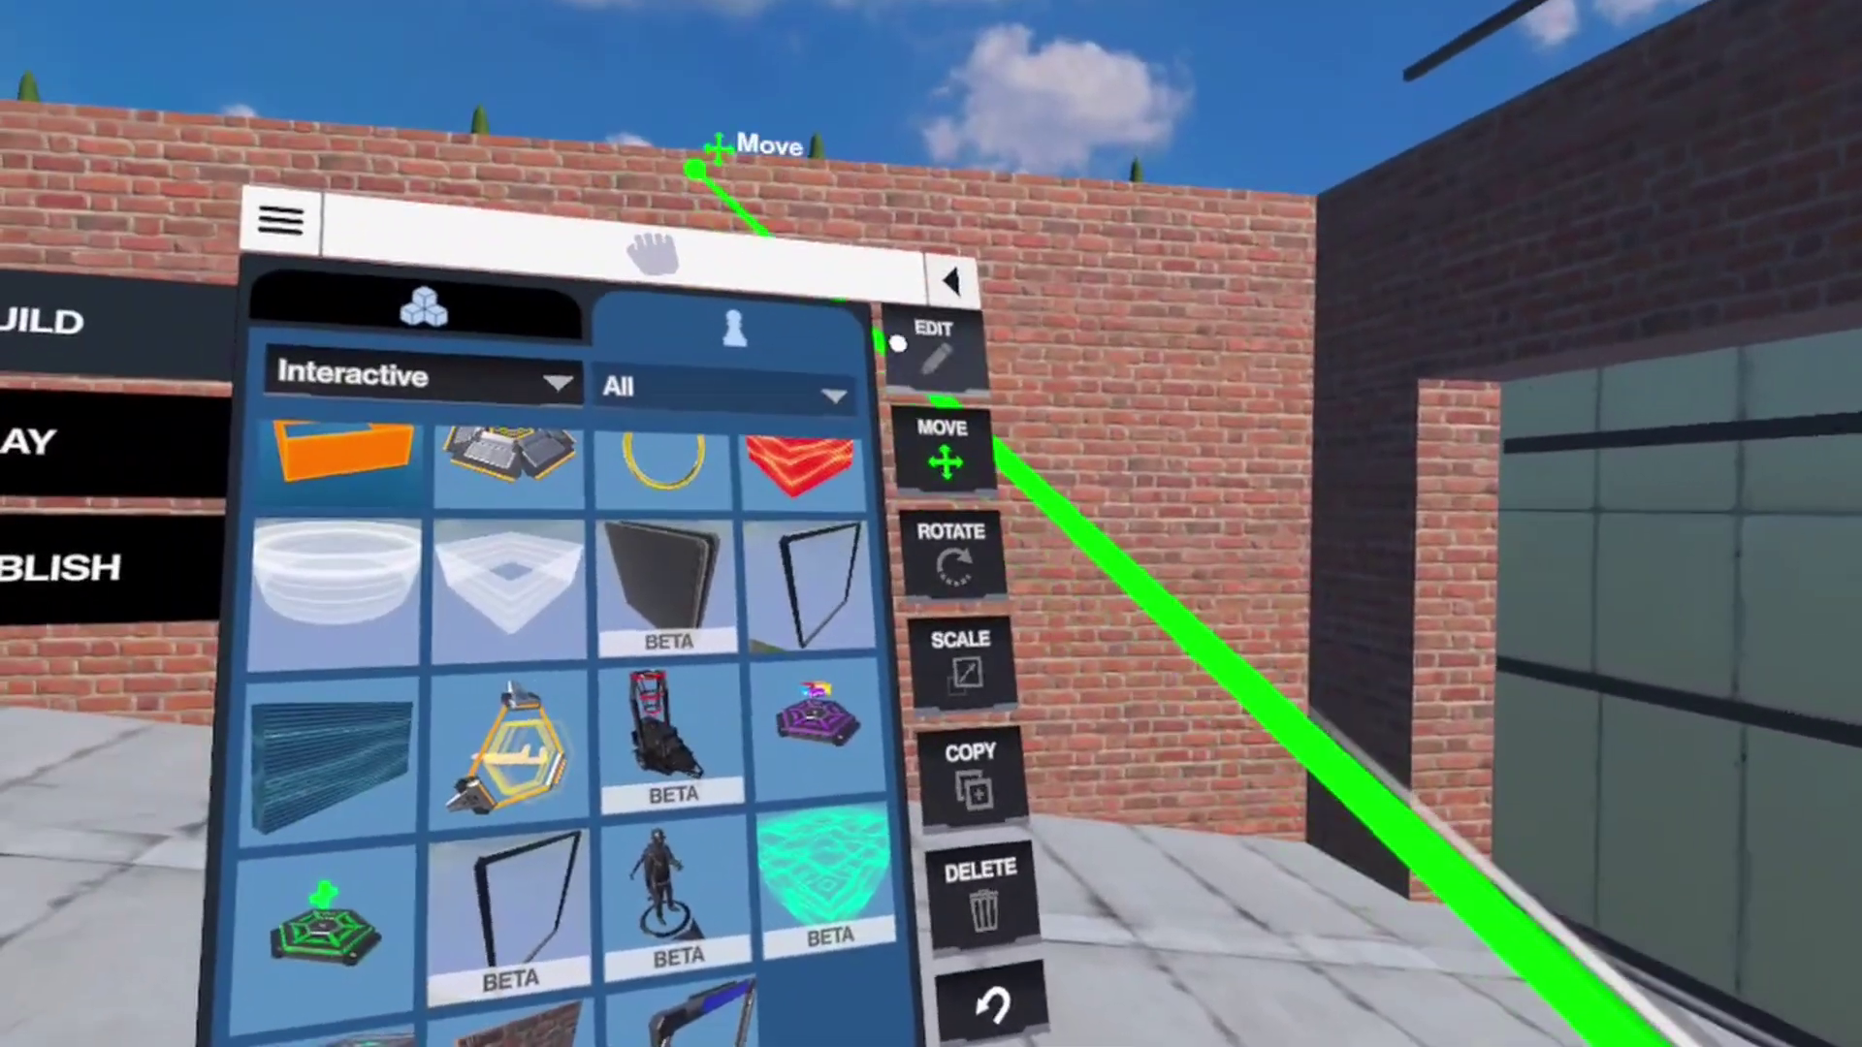
click(975, 359)
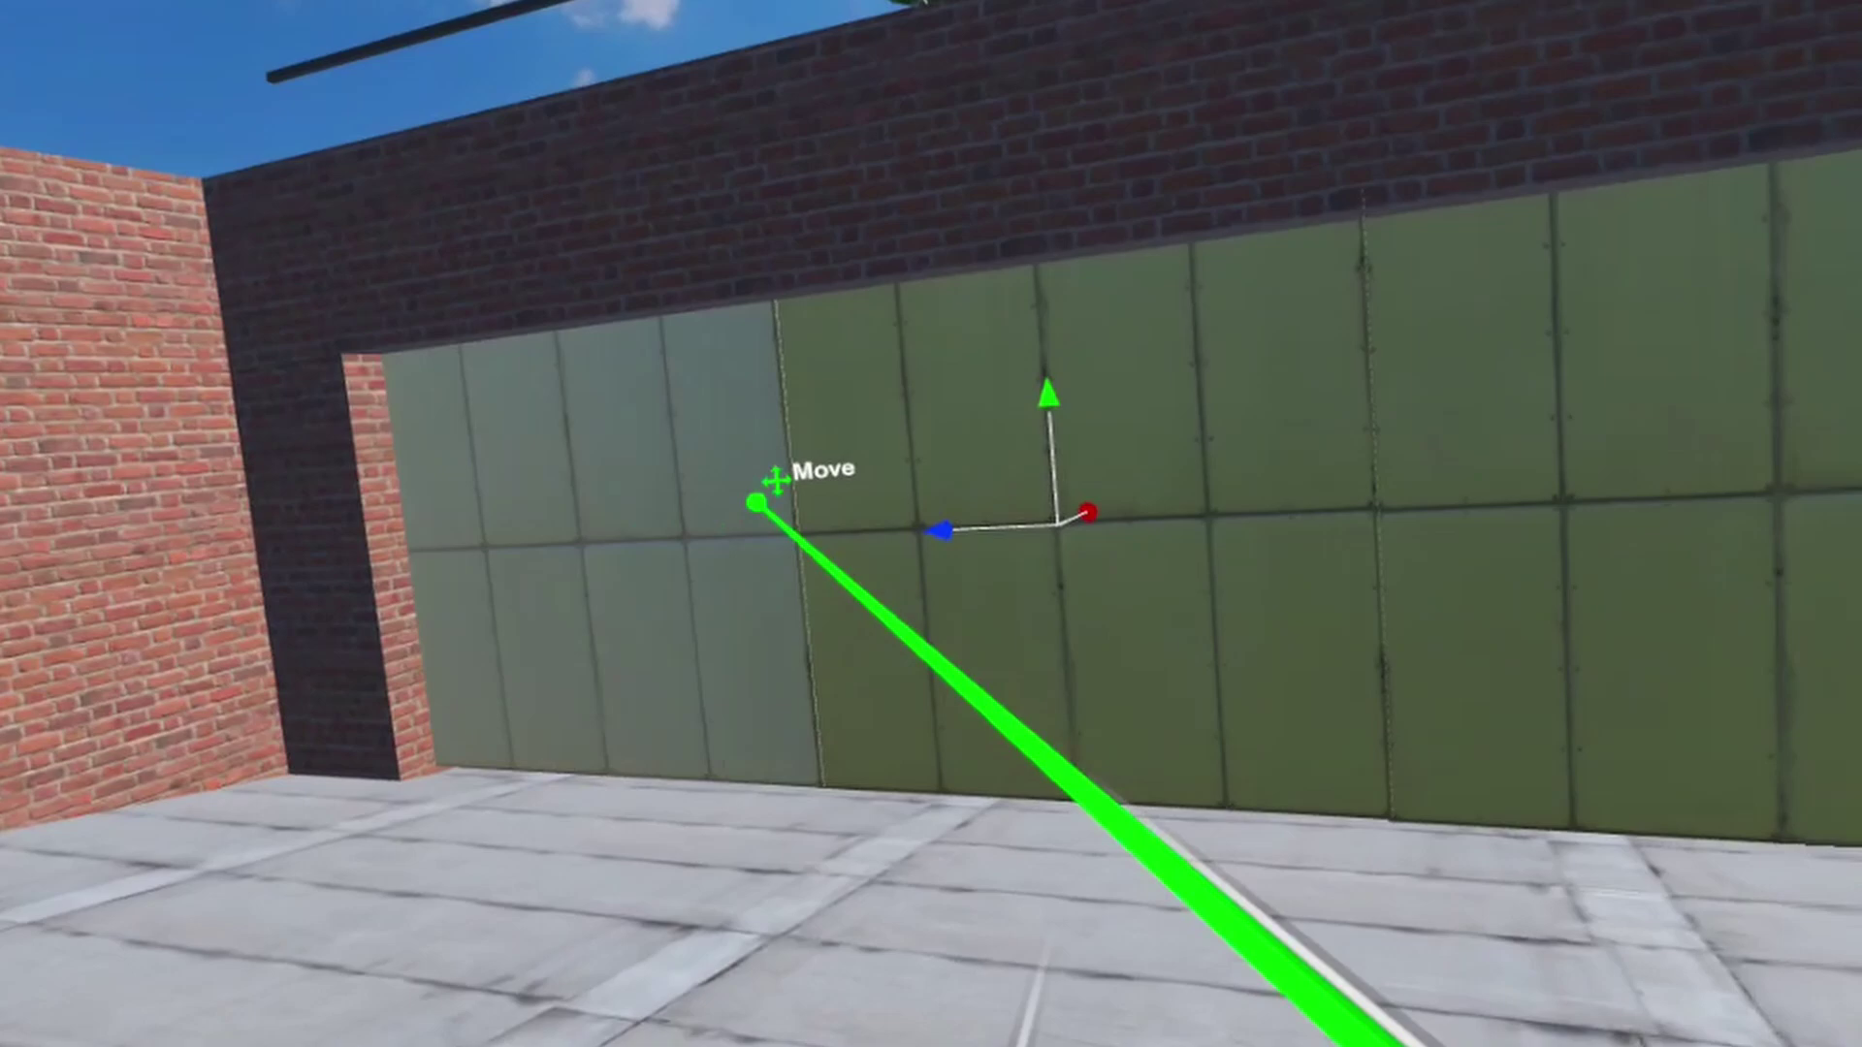
Rotate the garage door panel to horizontal with snapping and move it inside the garage up against the ceiling.
key(r)
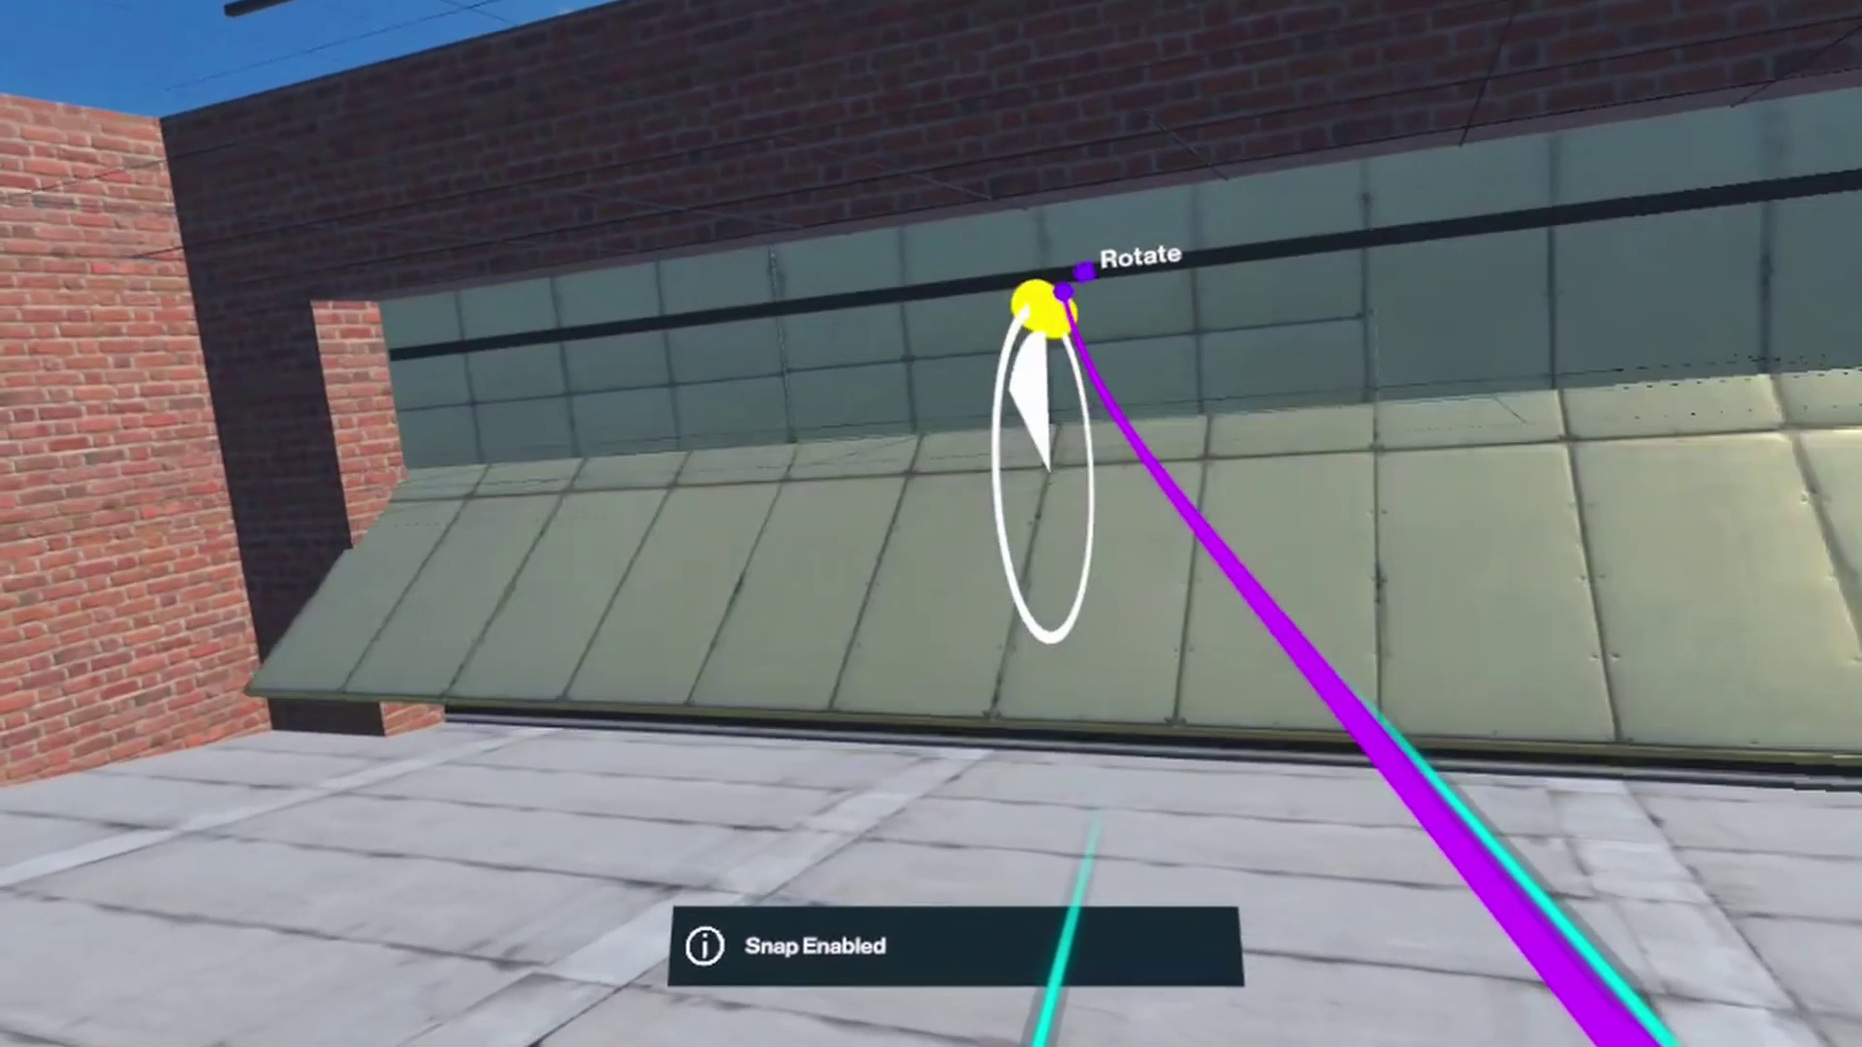
drag(1063, 291, 1082, 330)
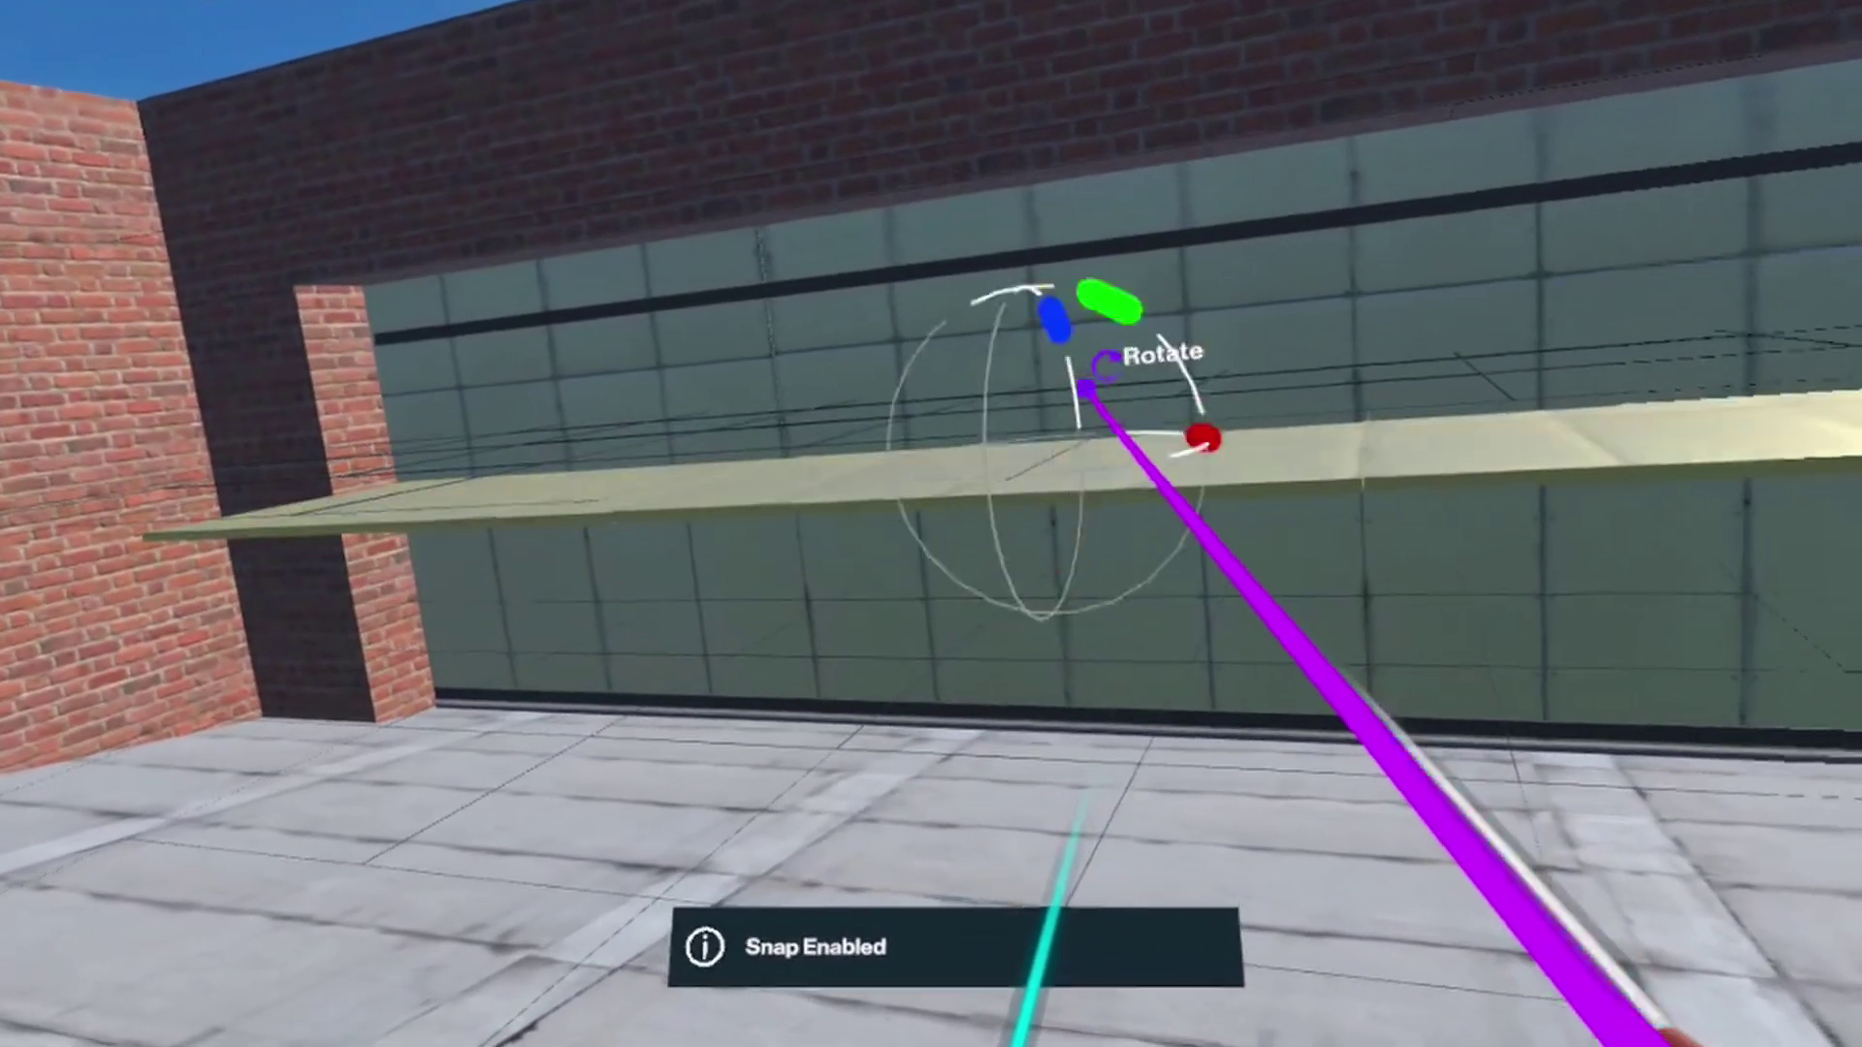
key(g)
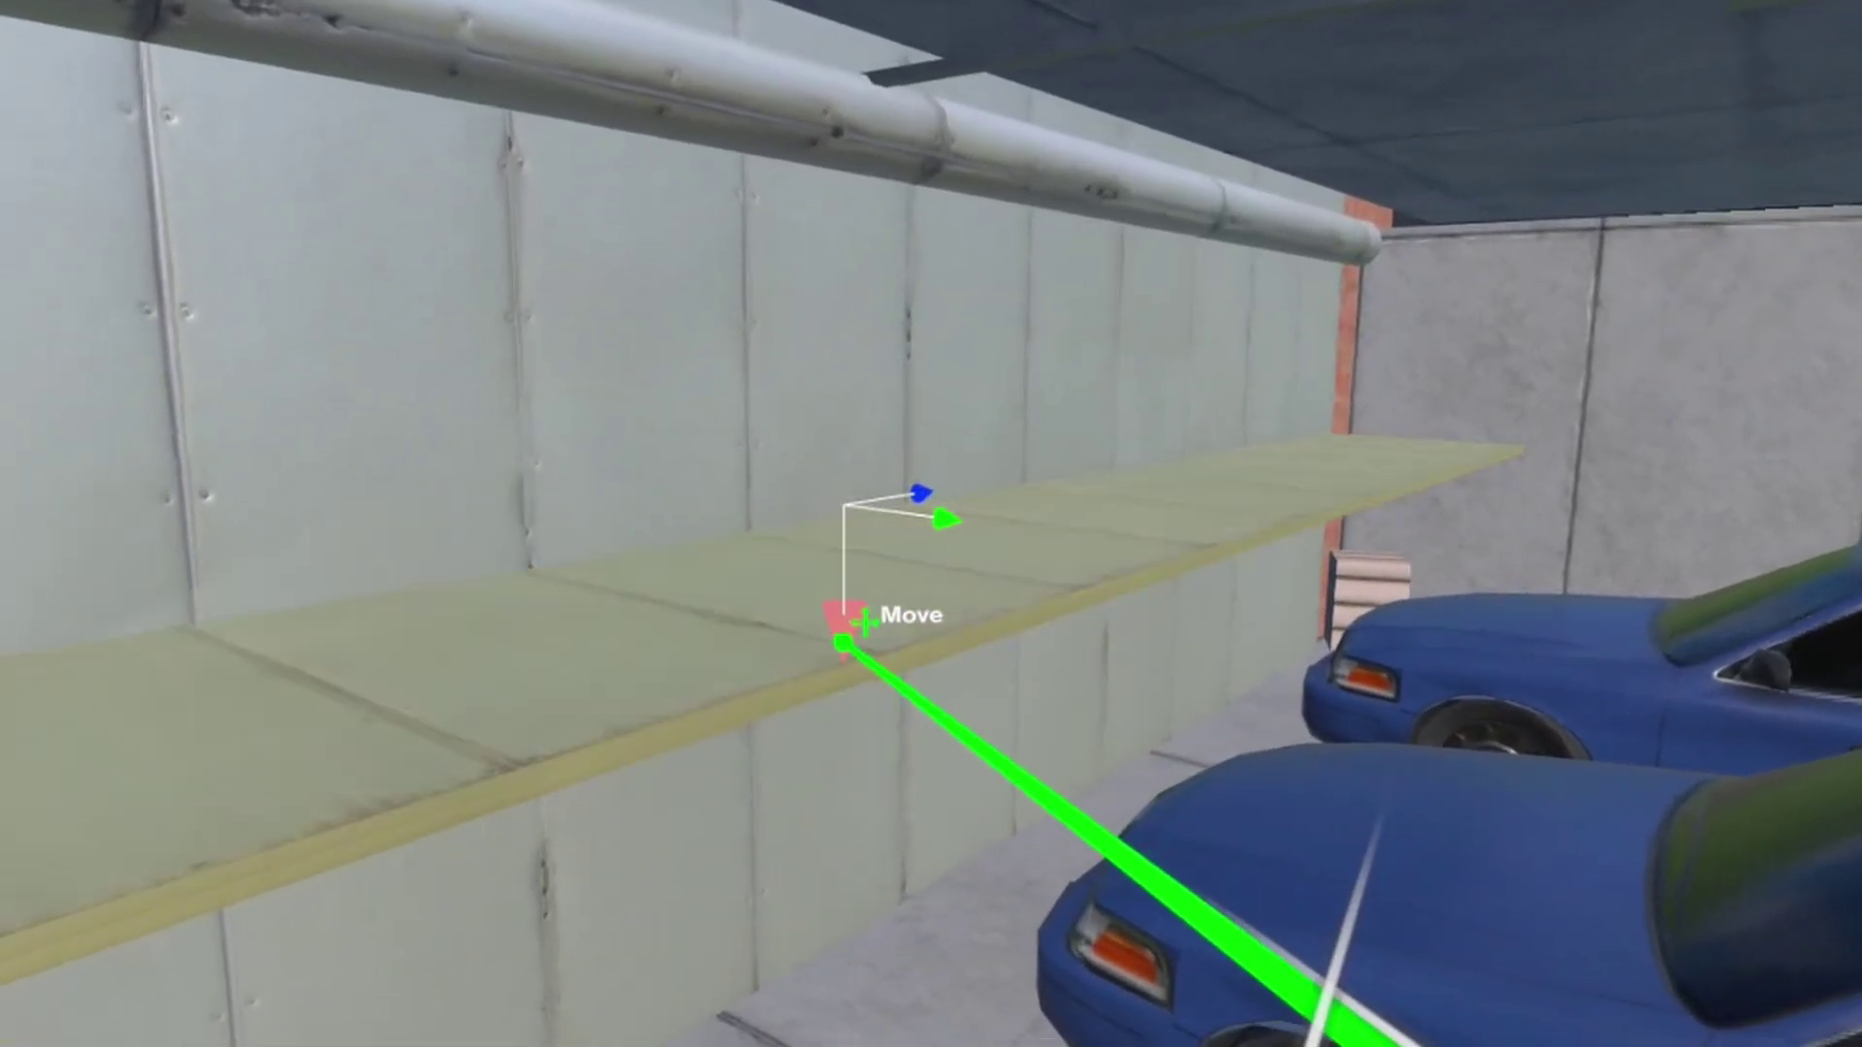
drag(842, 642, 788, 669)
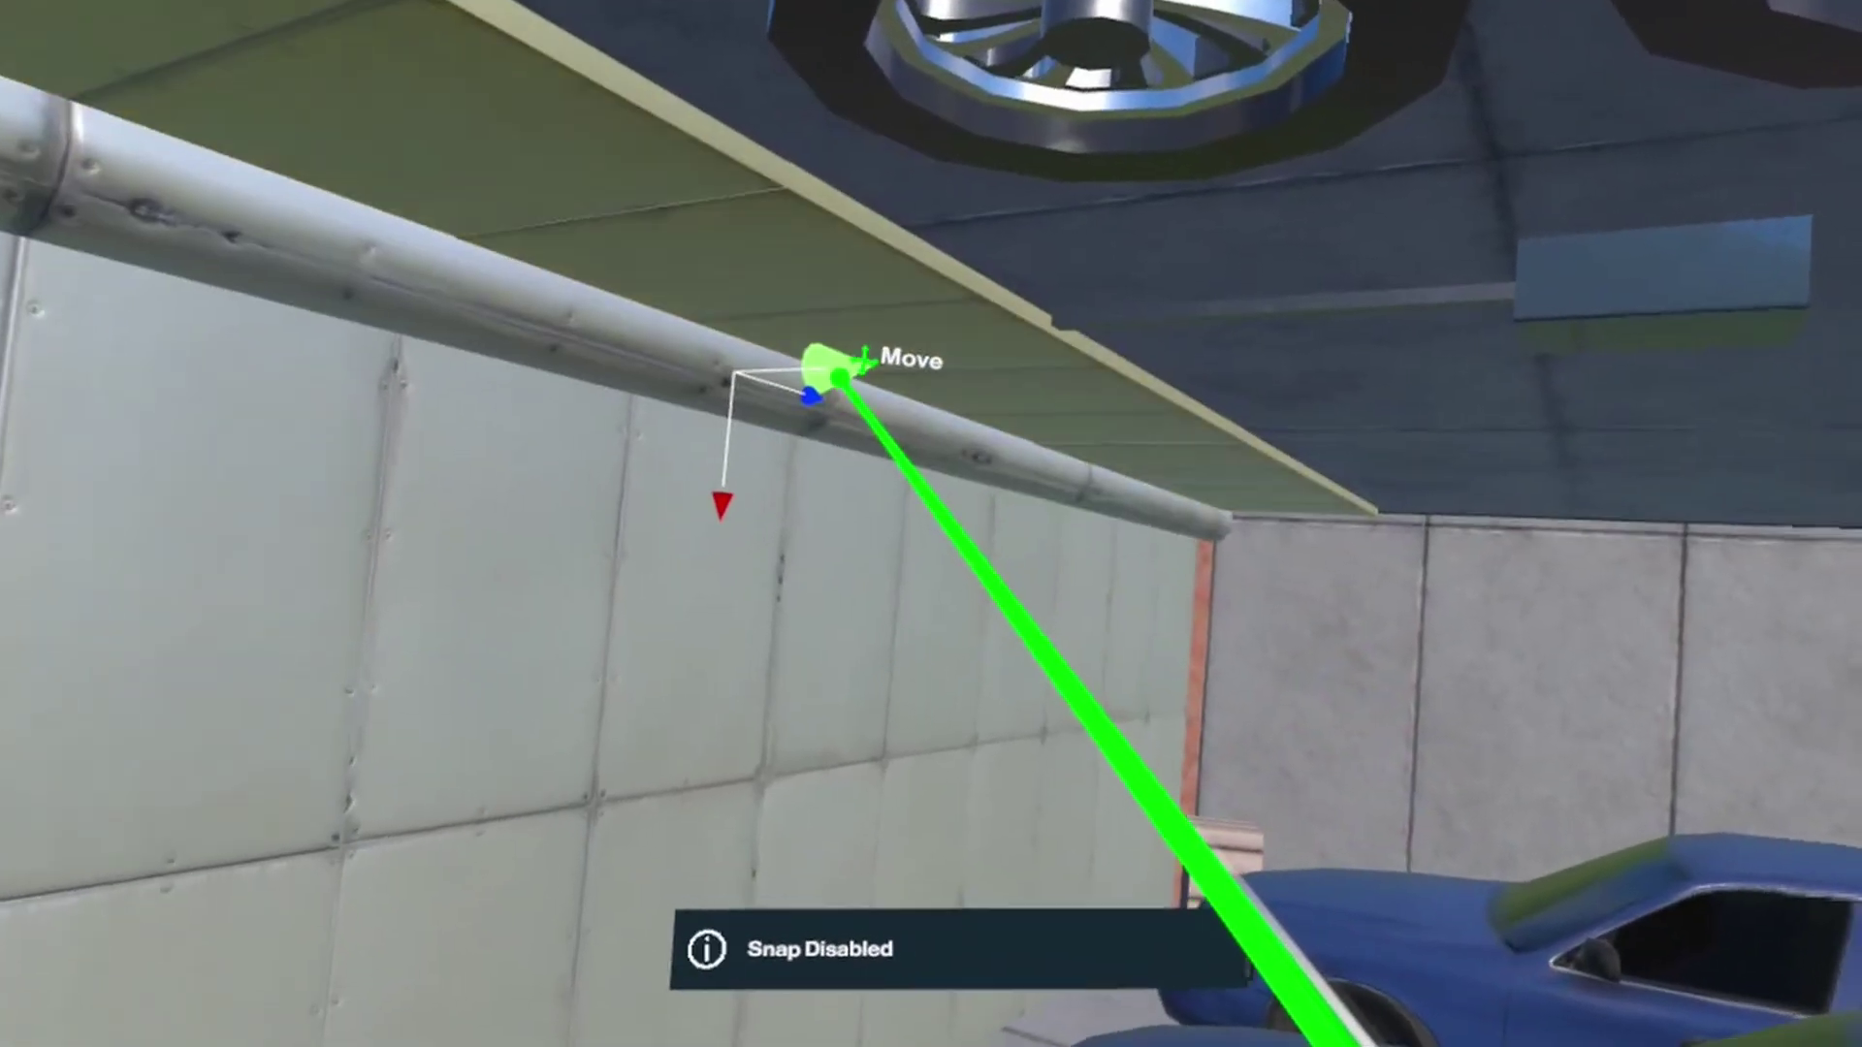
drag(839, 373, 700, 373)
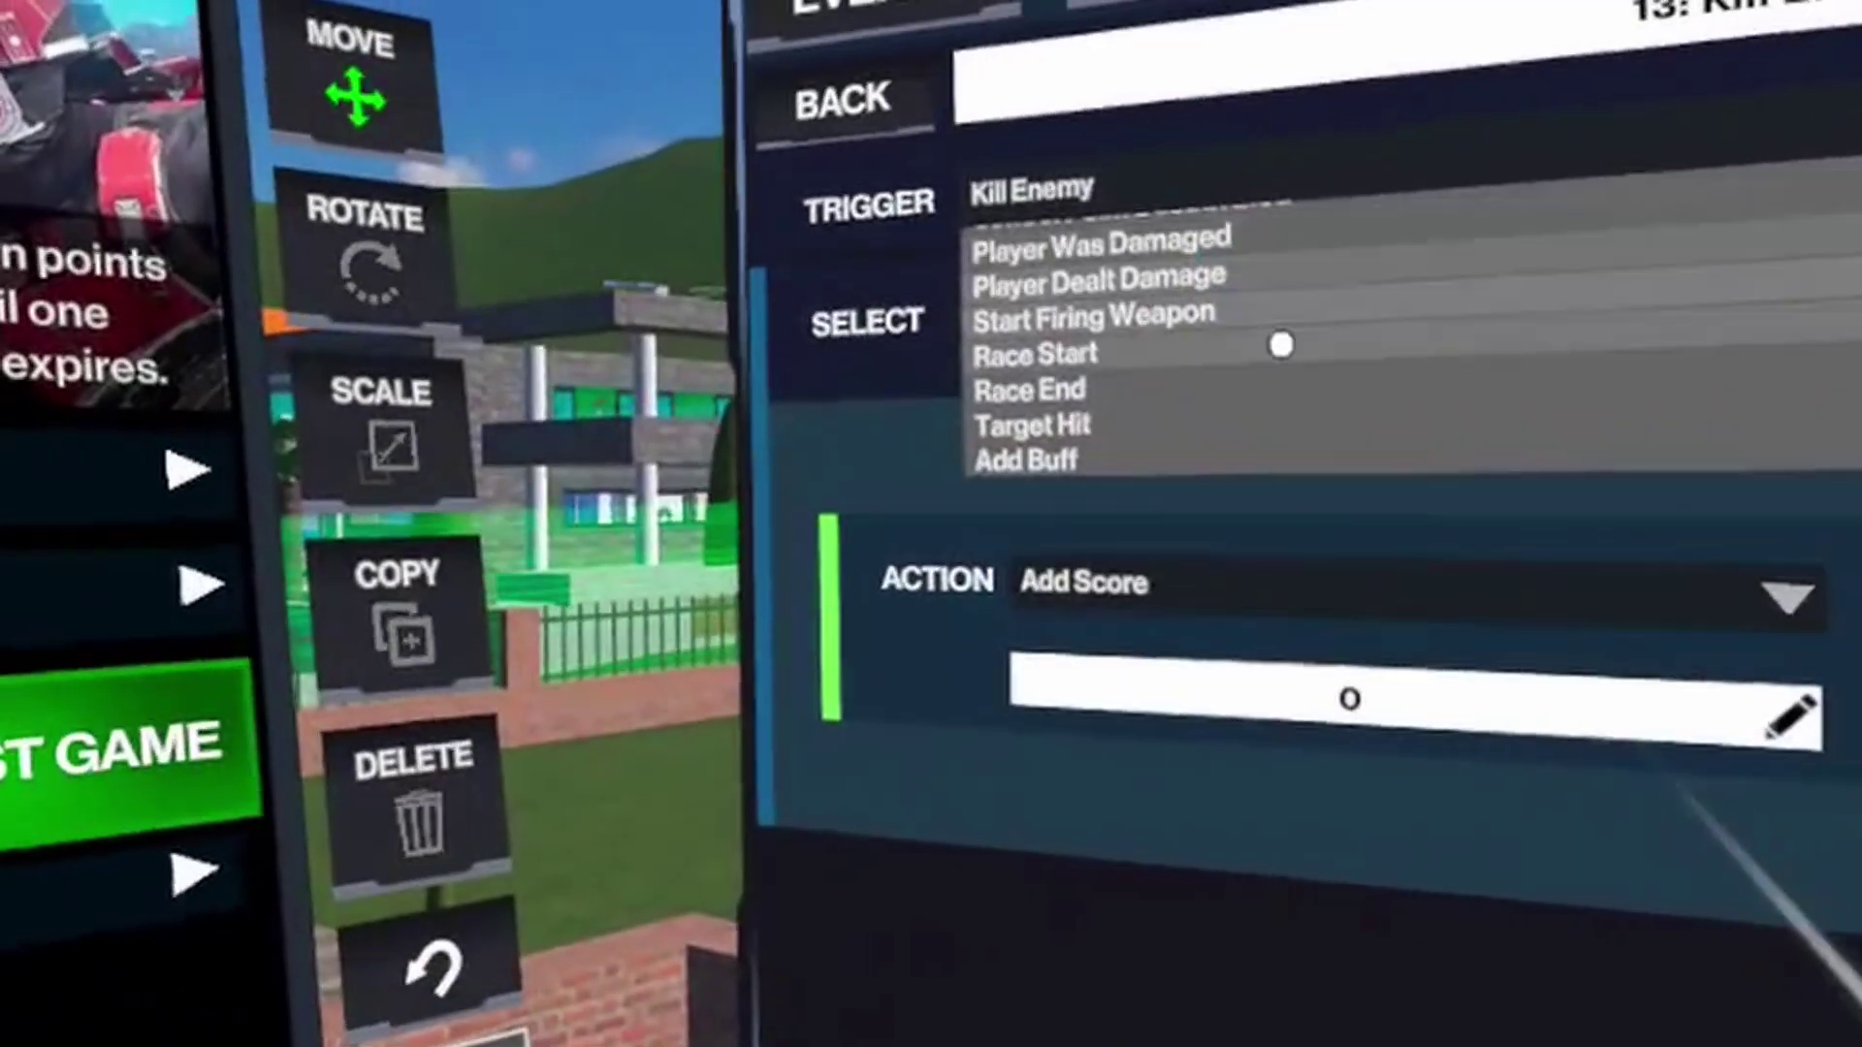
Change the event's trigger from Kill Enemy to Trigger Function and set its selection to None.
drag(1280, 341, 1340, 456)
scroll(1341, 456, up, 6)
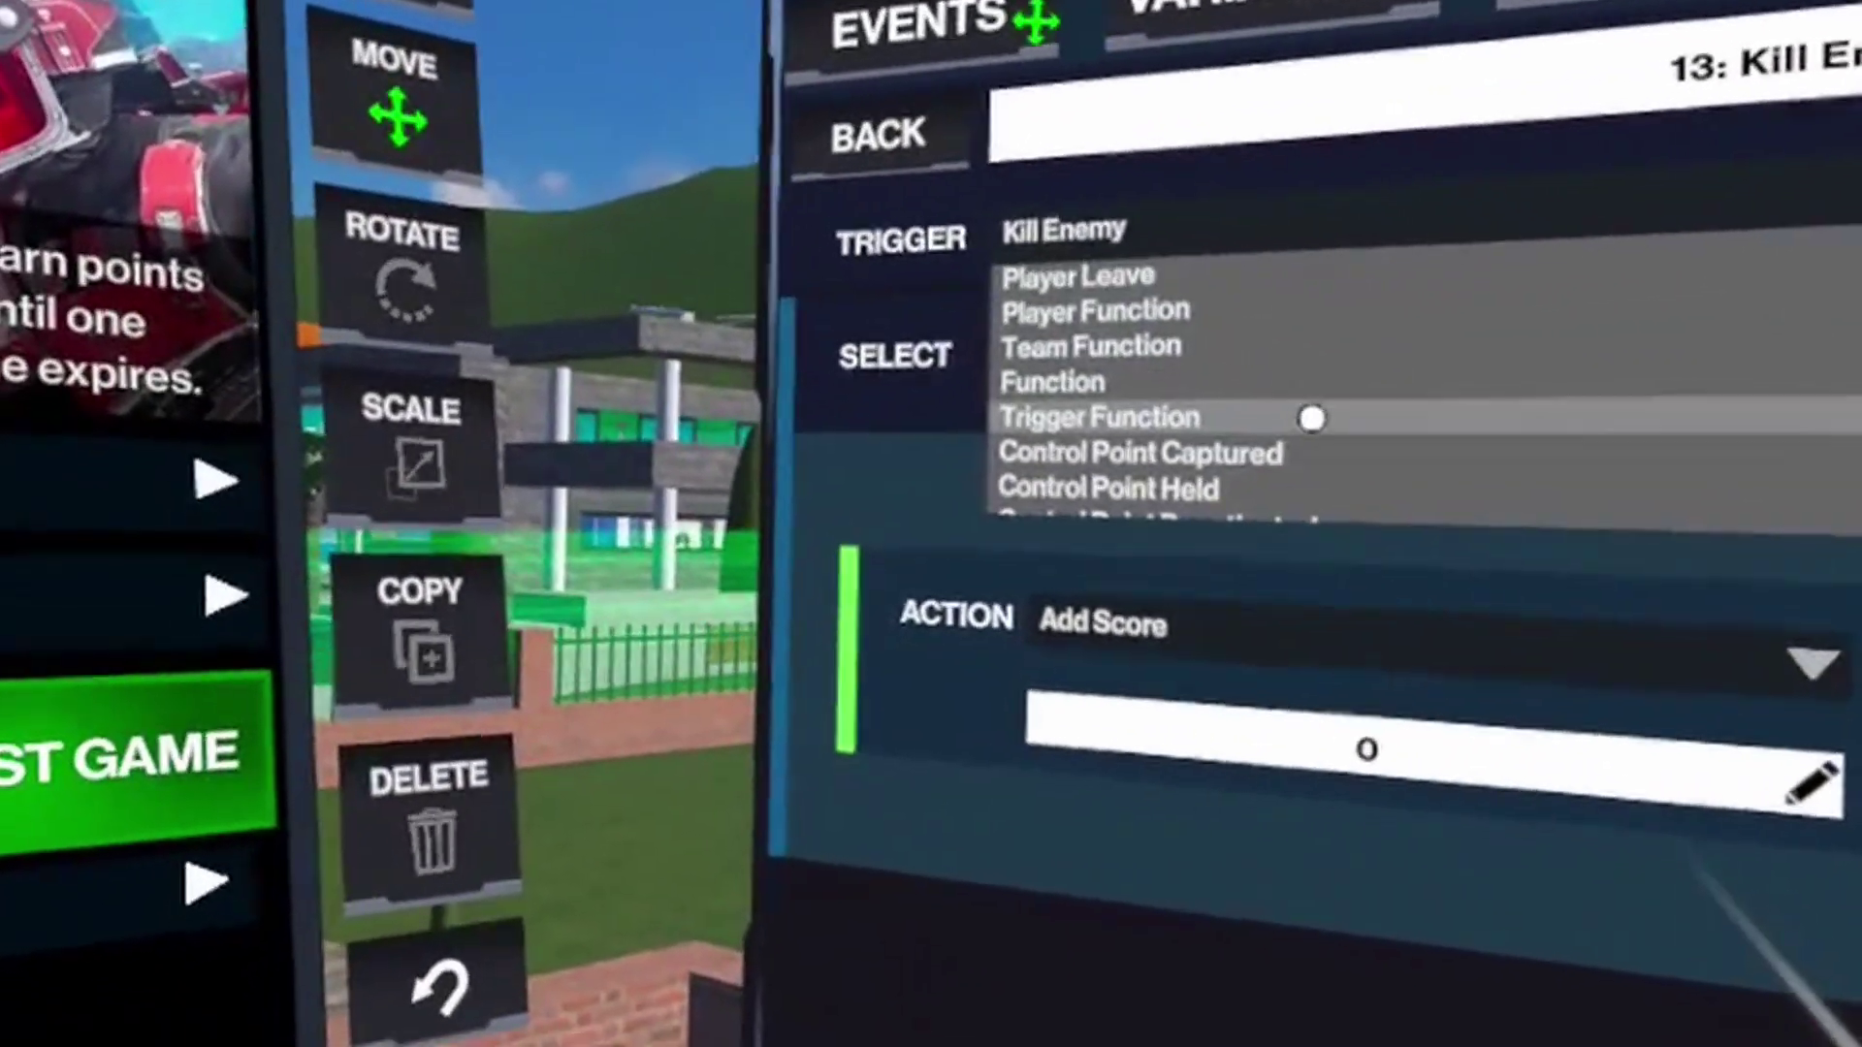
click(1265, 405)
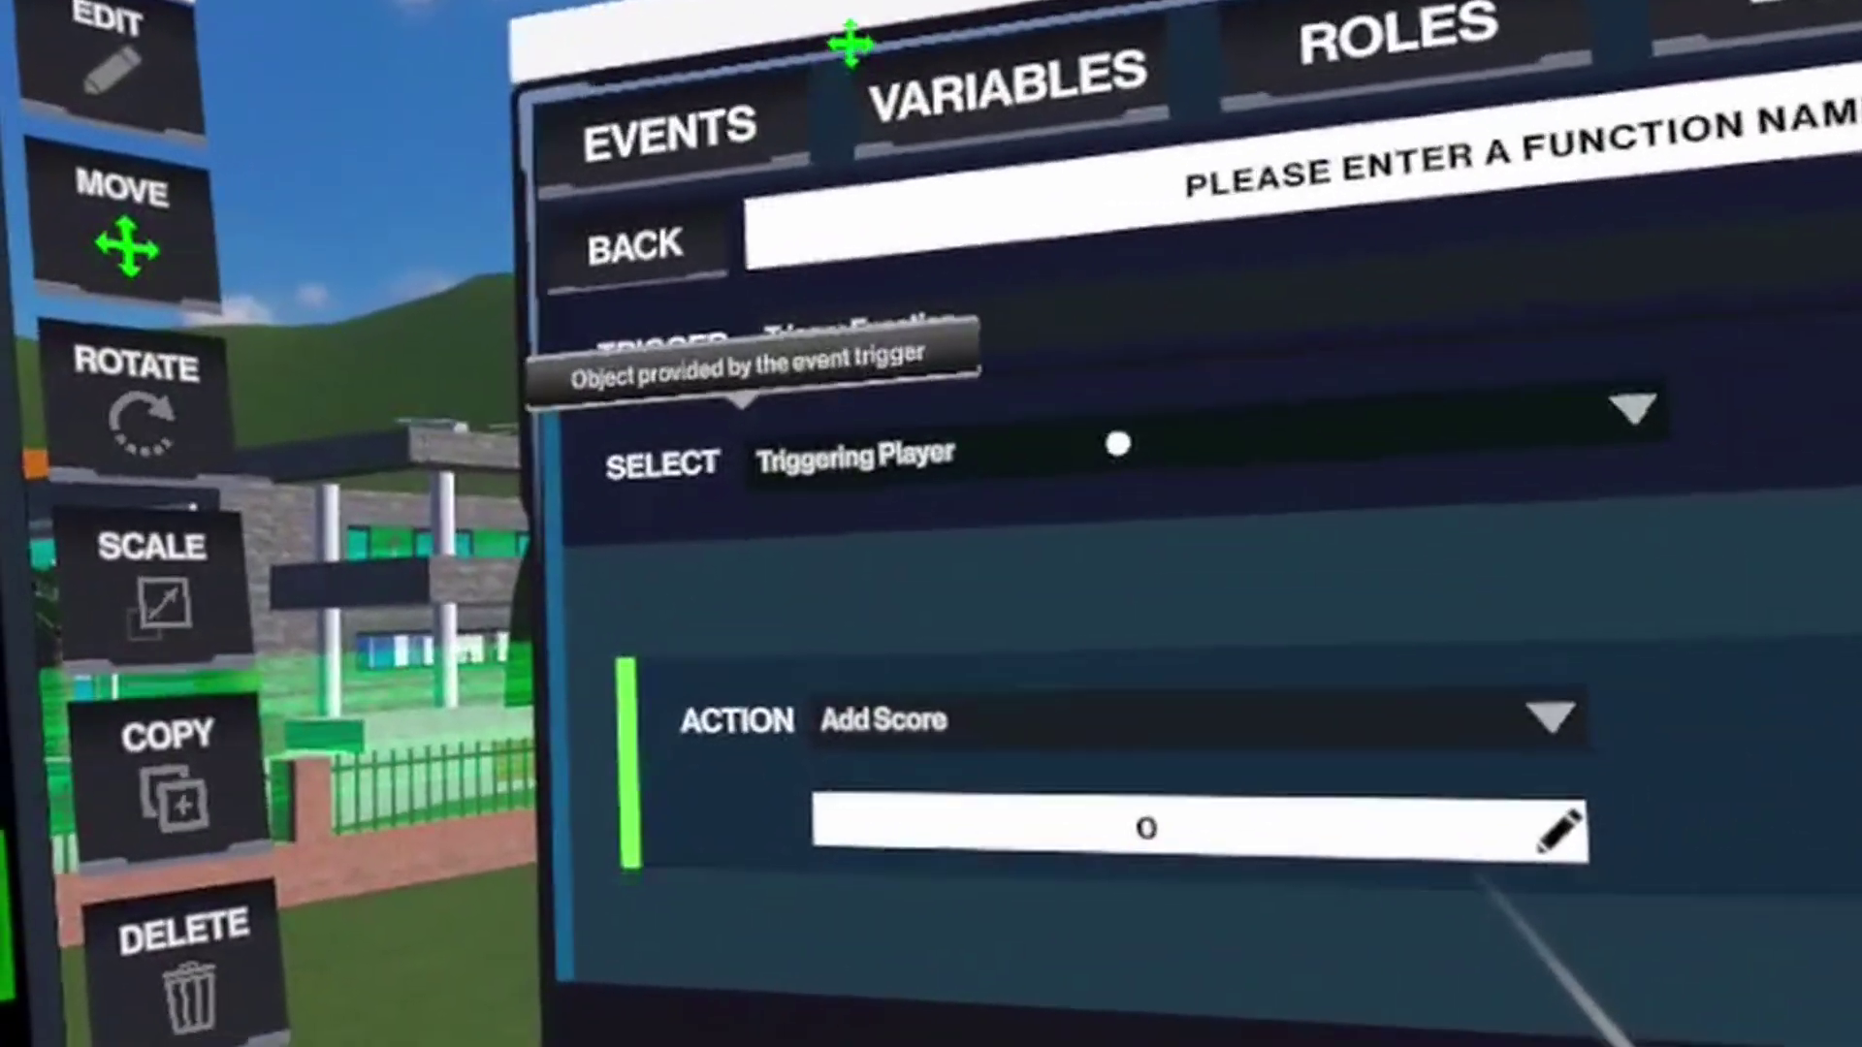
click(1242, 411)
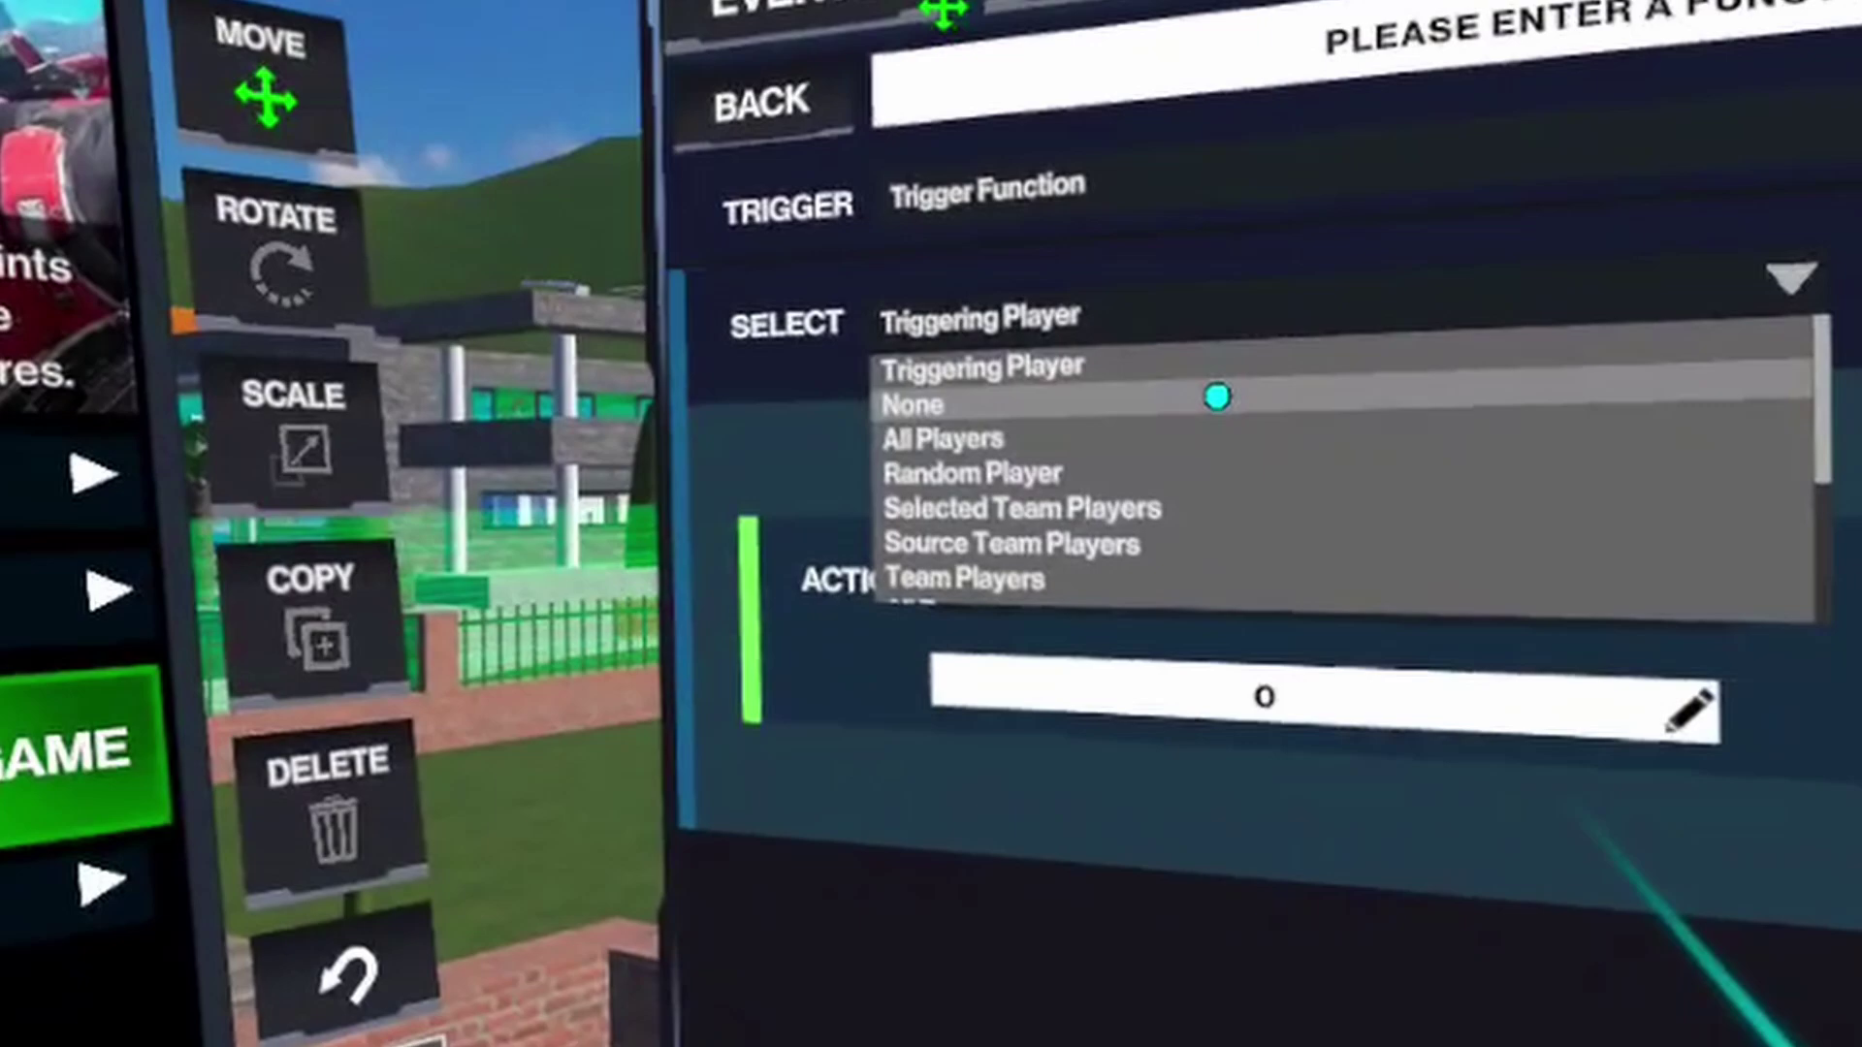
click(1233, 463)
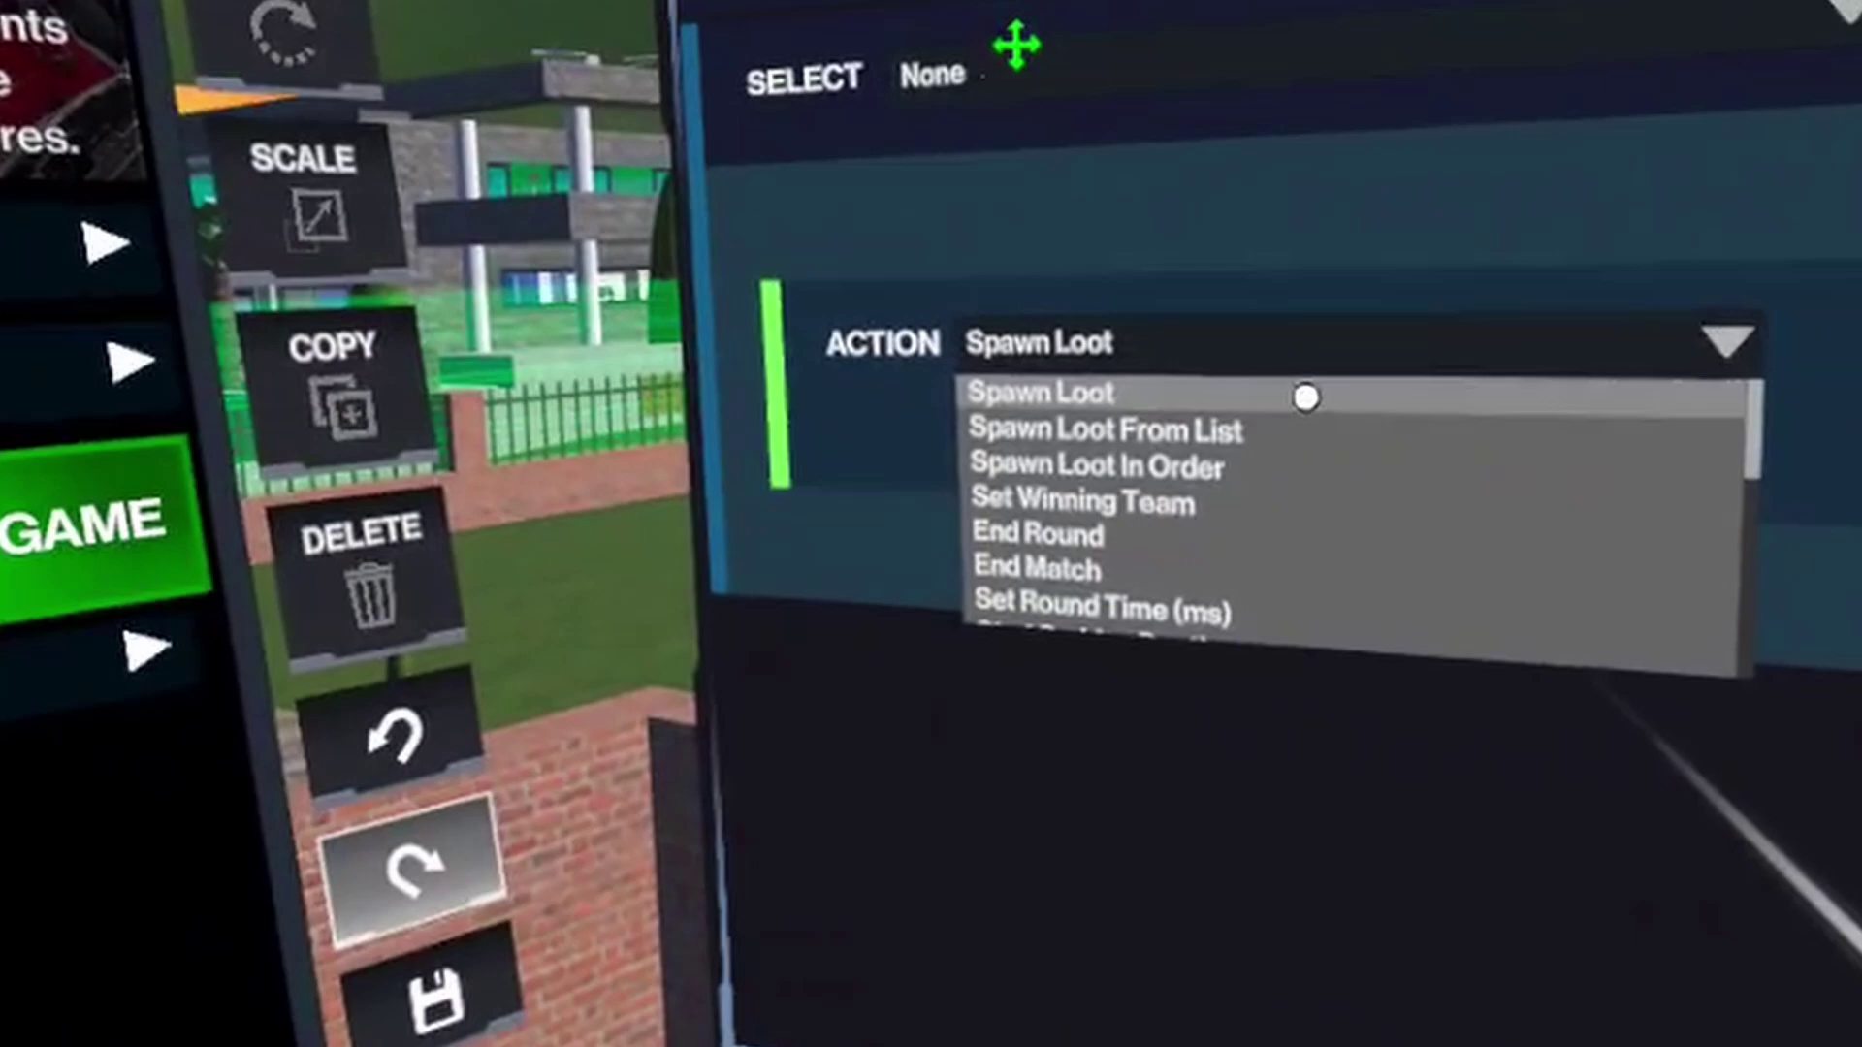
Set the event's first action to Disable Fields.
scroll(1070, 679, down, 5)
scroll(1225, 355, down, 4)
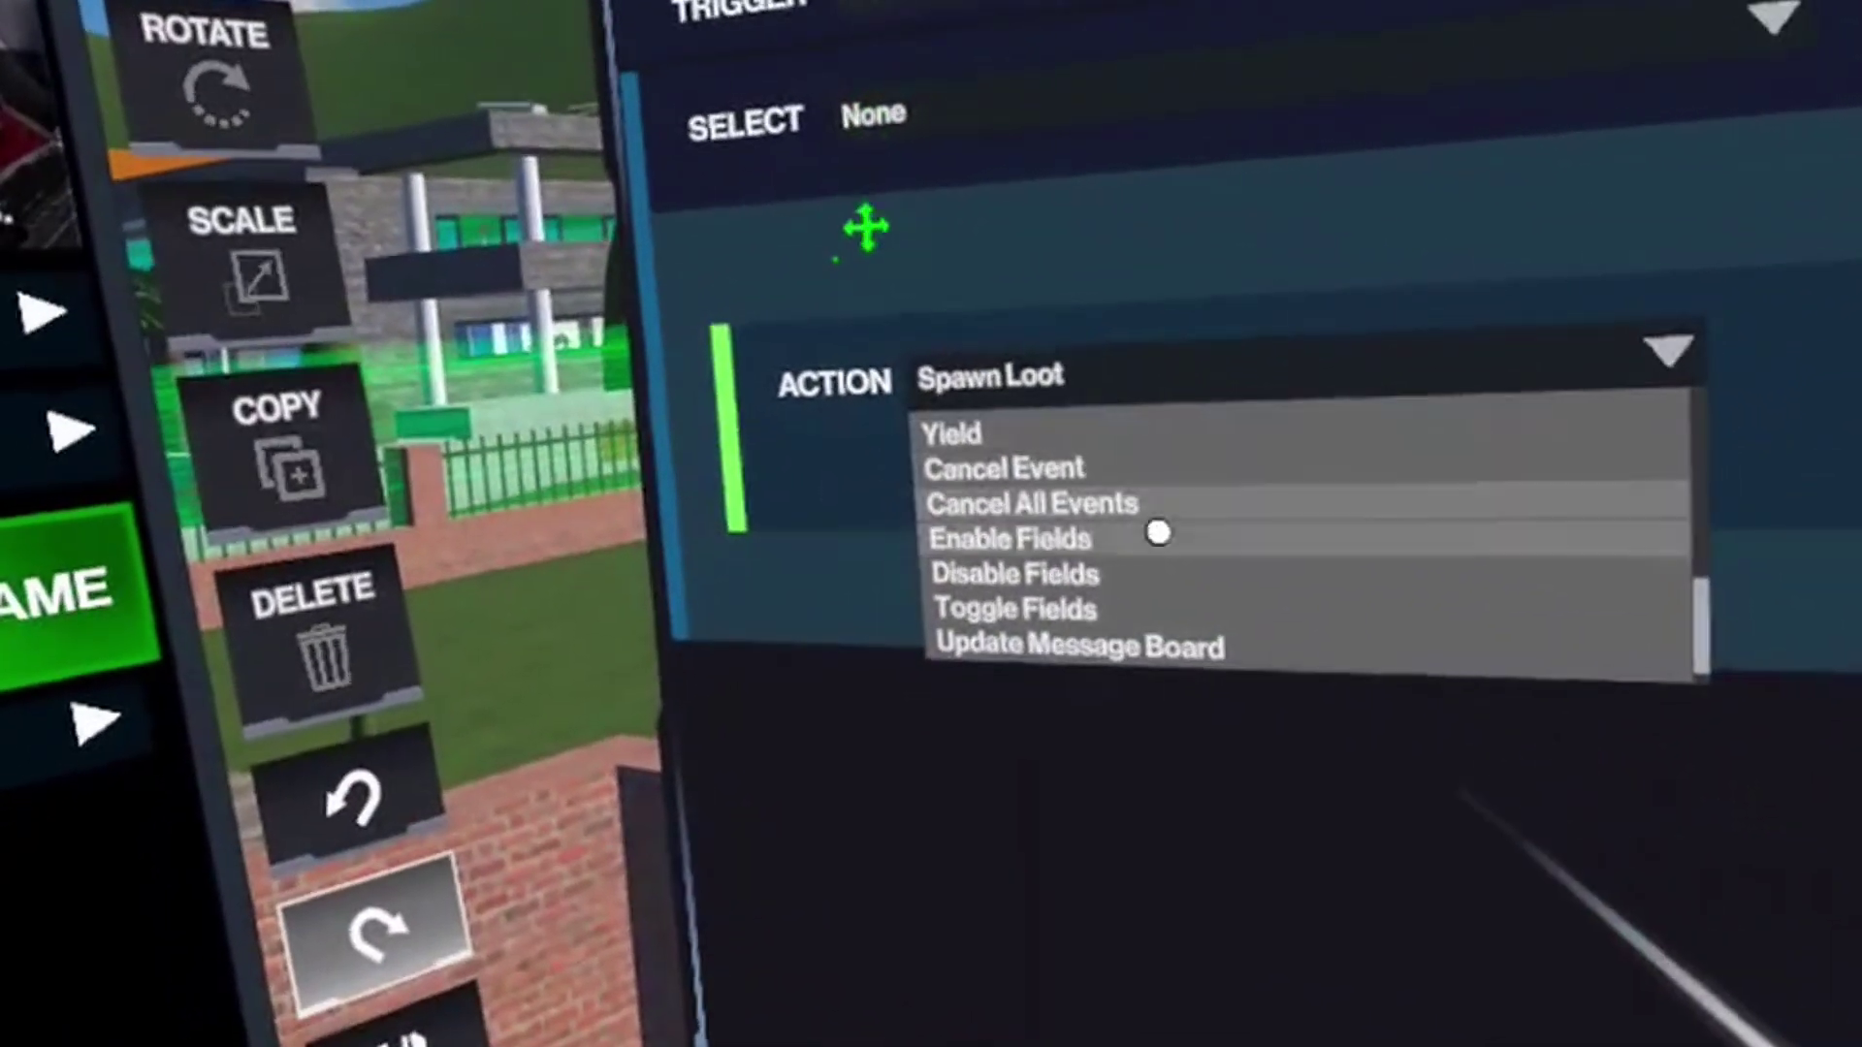
click(1133, 582)
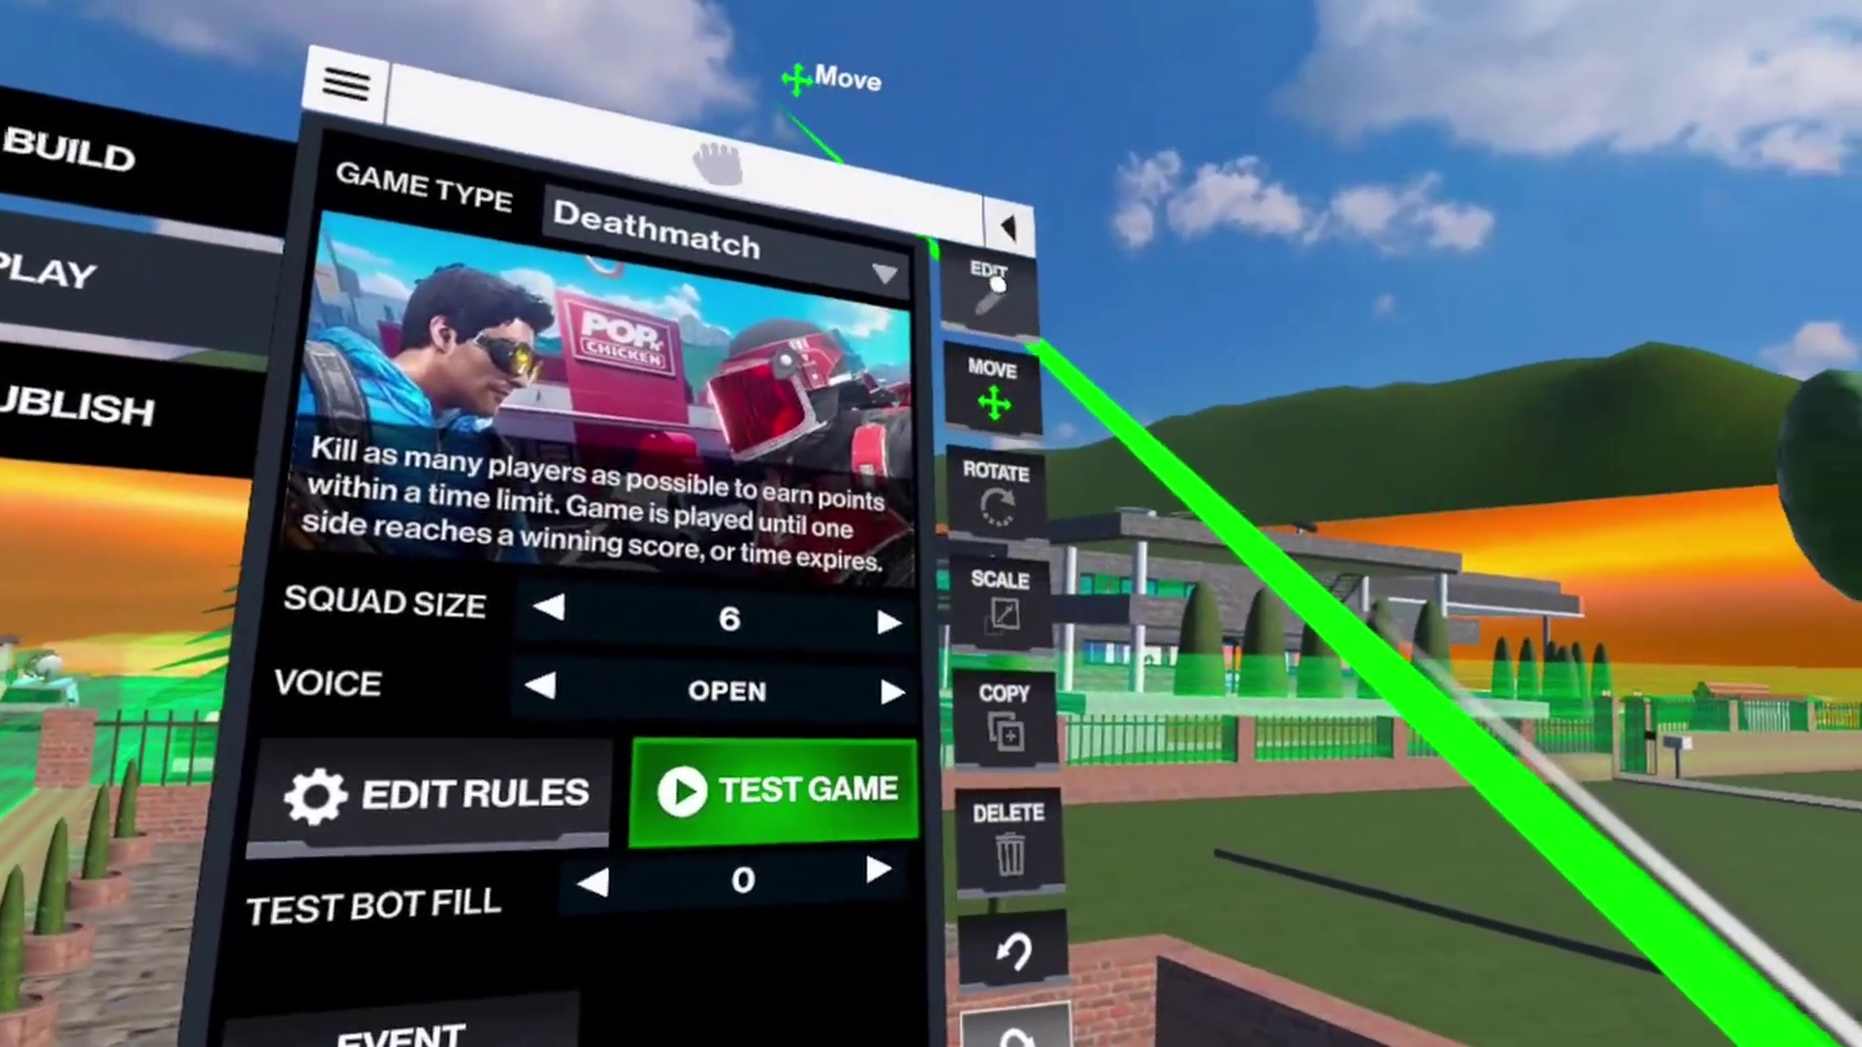
Set the value of the Disable Fields action to field 3.
click(987, 286)
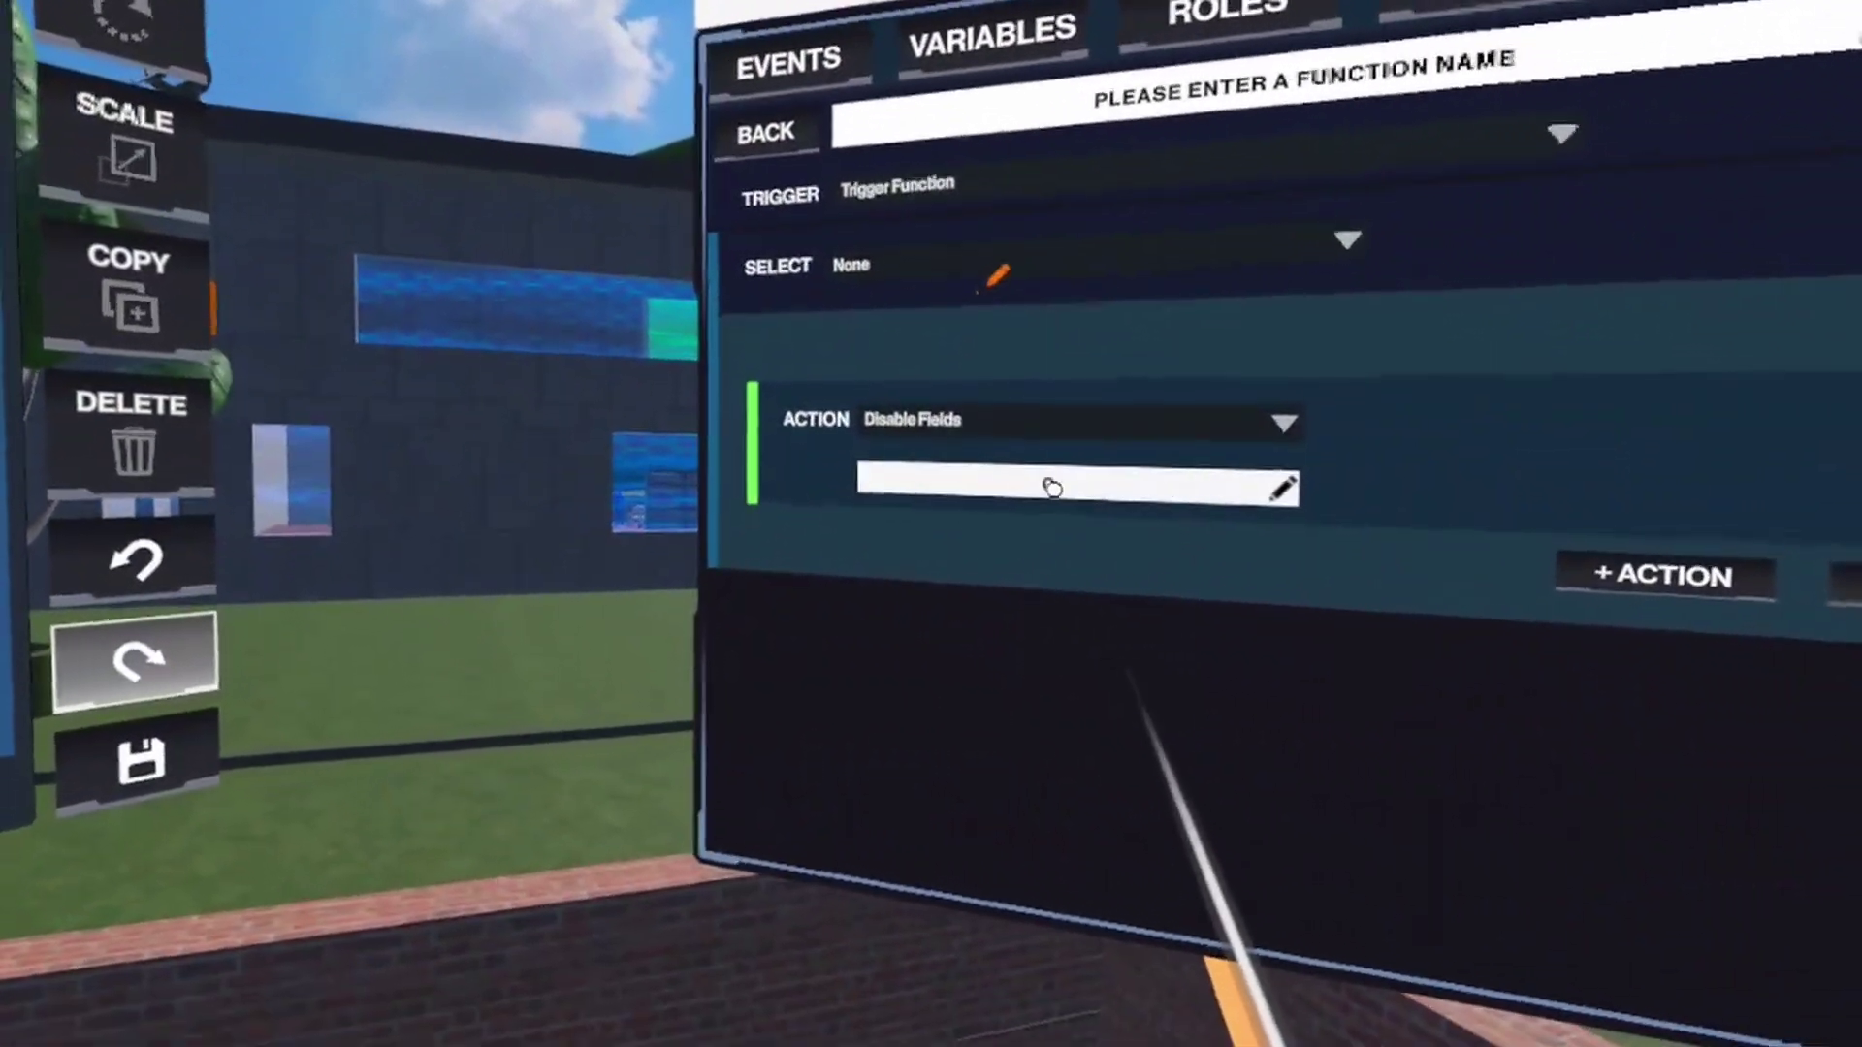
click(1052, 487)
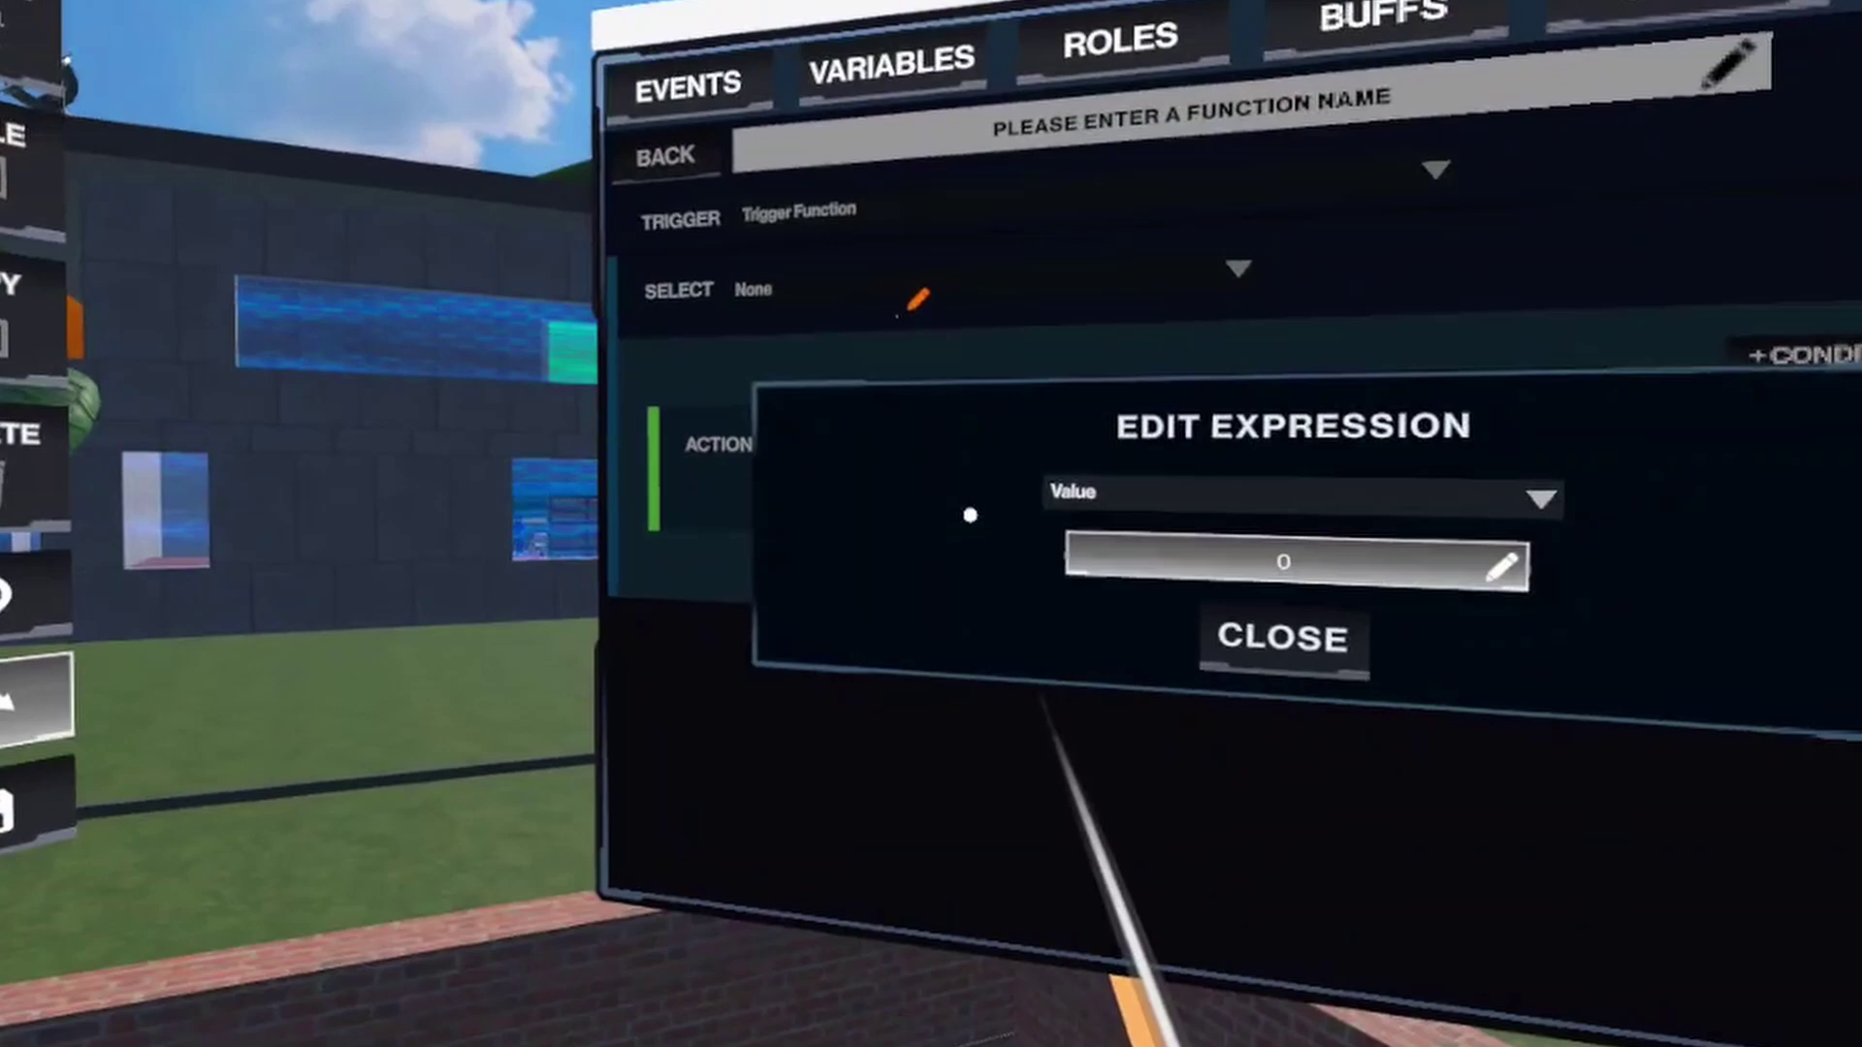
click(1123, 562)
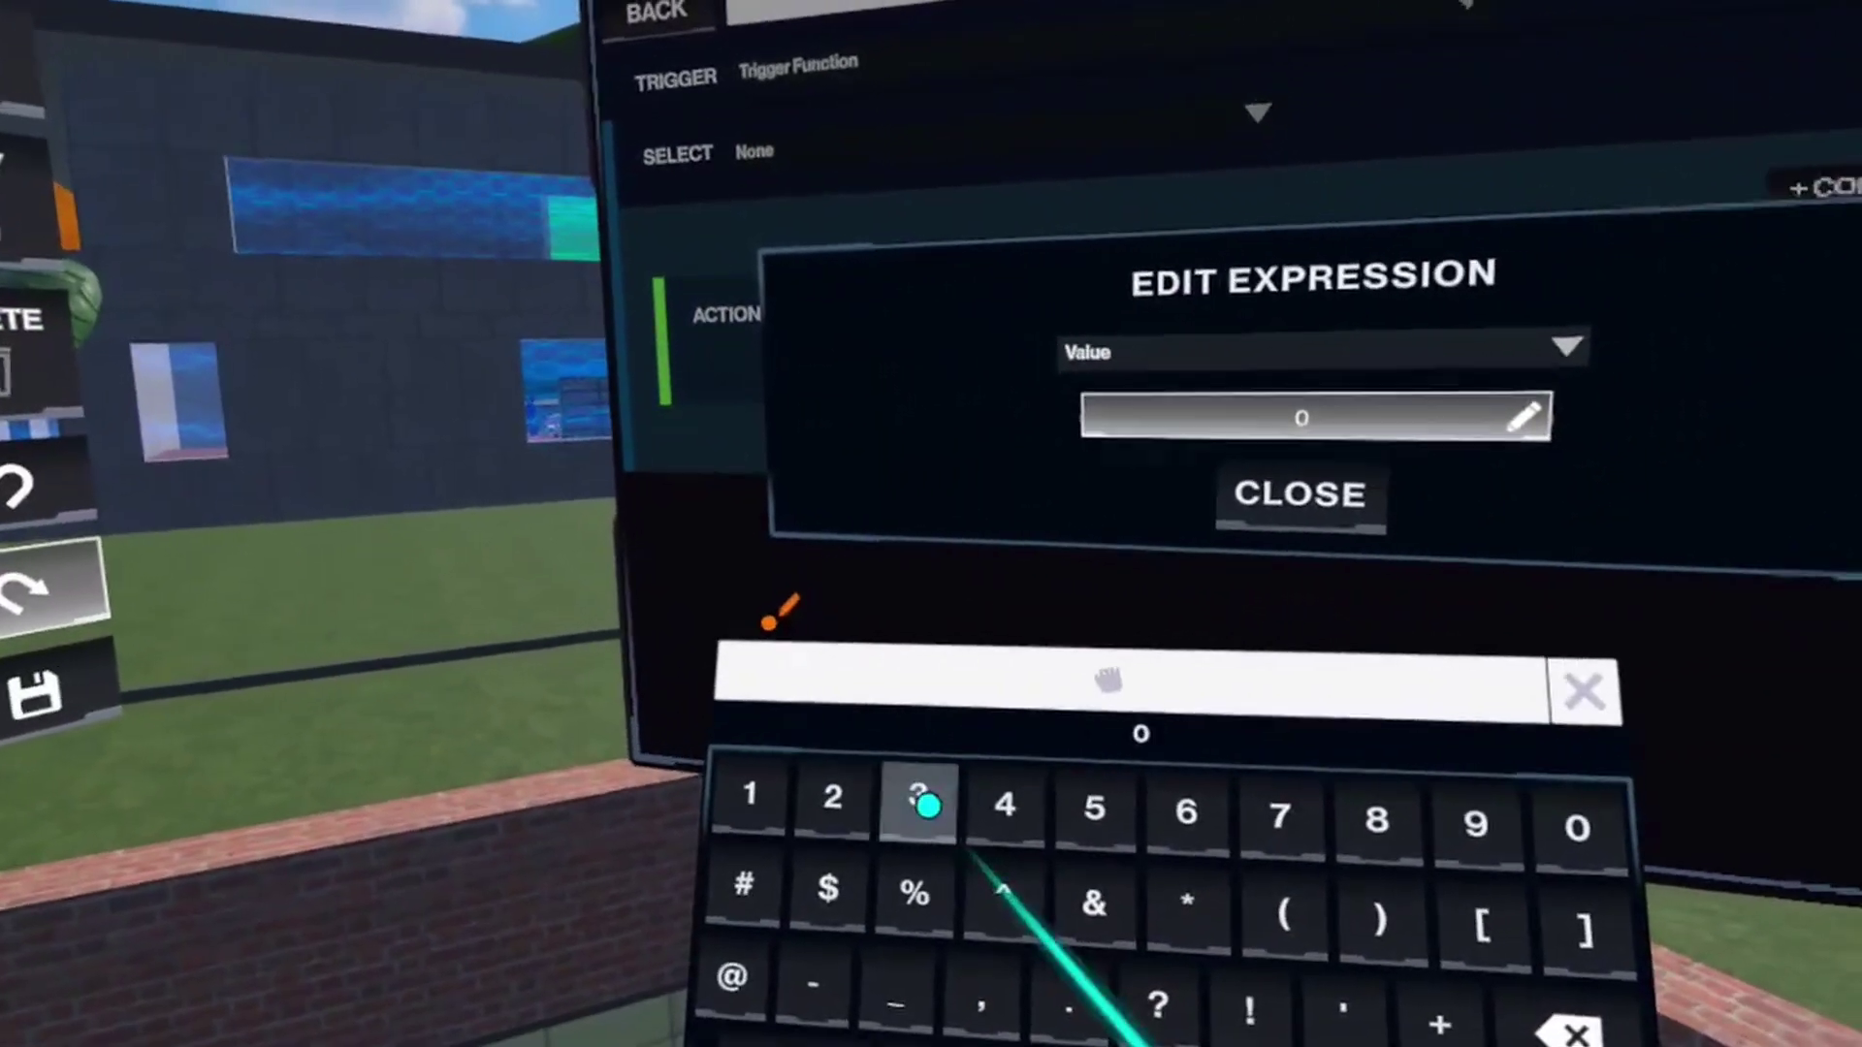
click(922, 802)
click(1288, 1042)
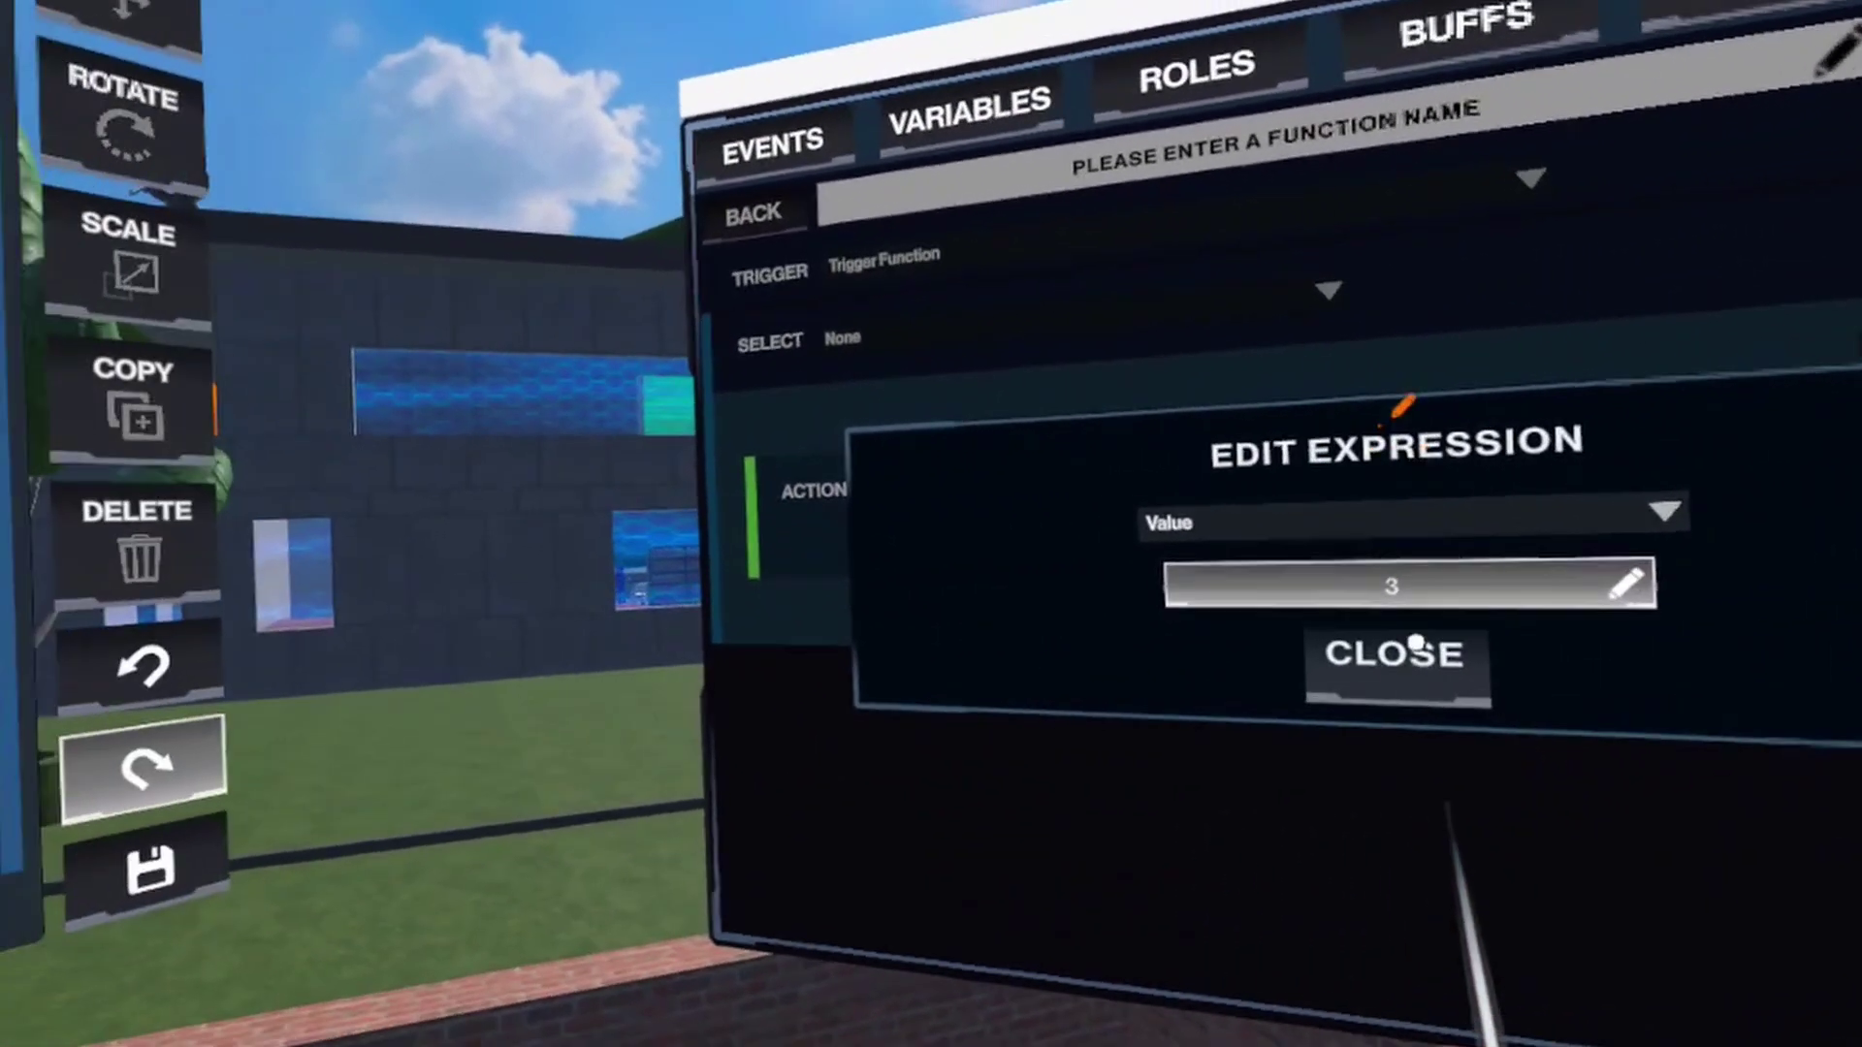
click(1411, 647)
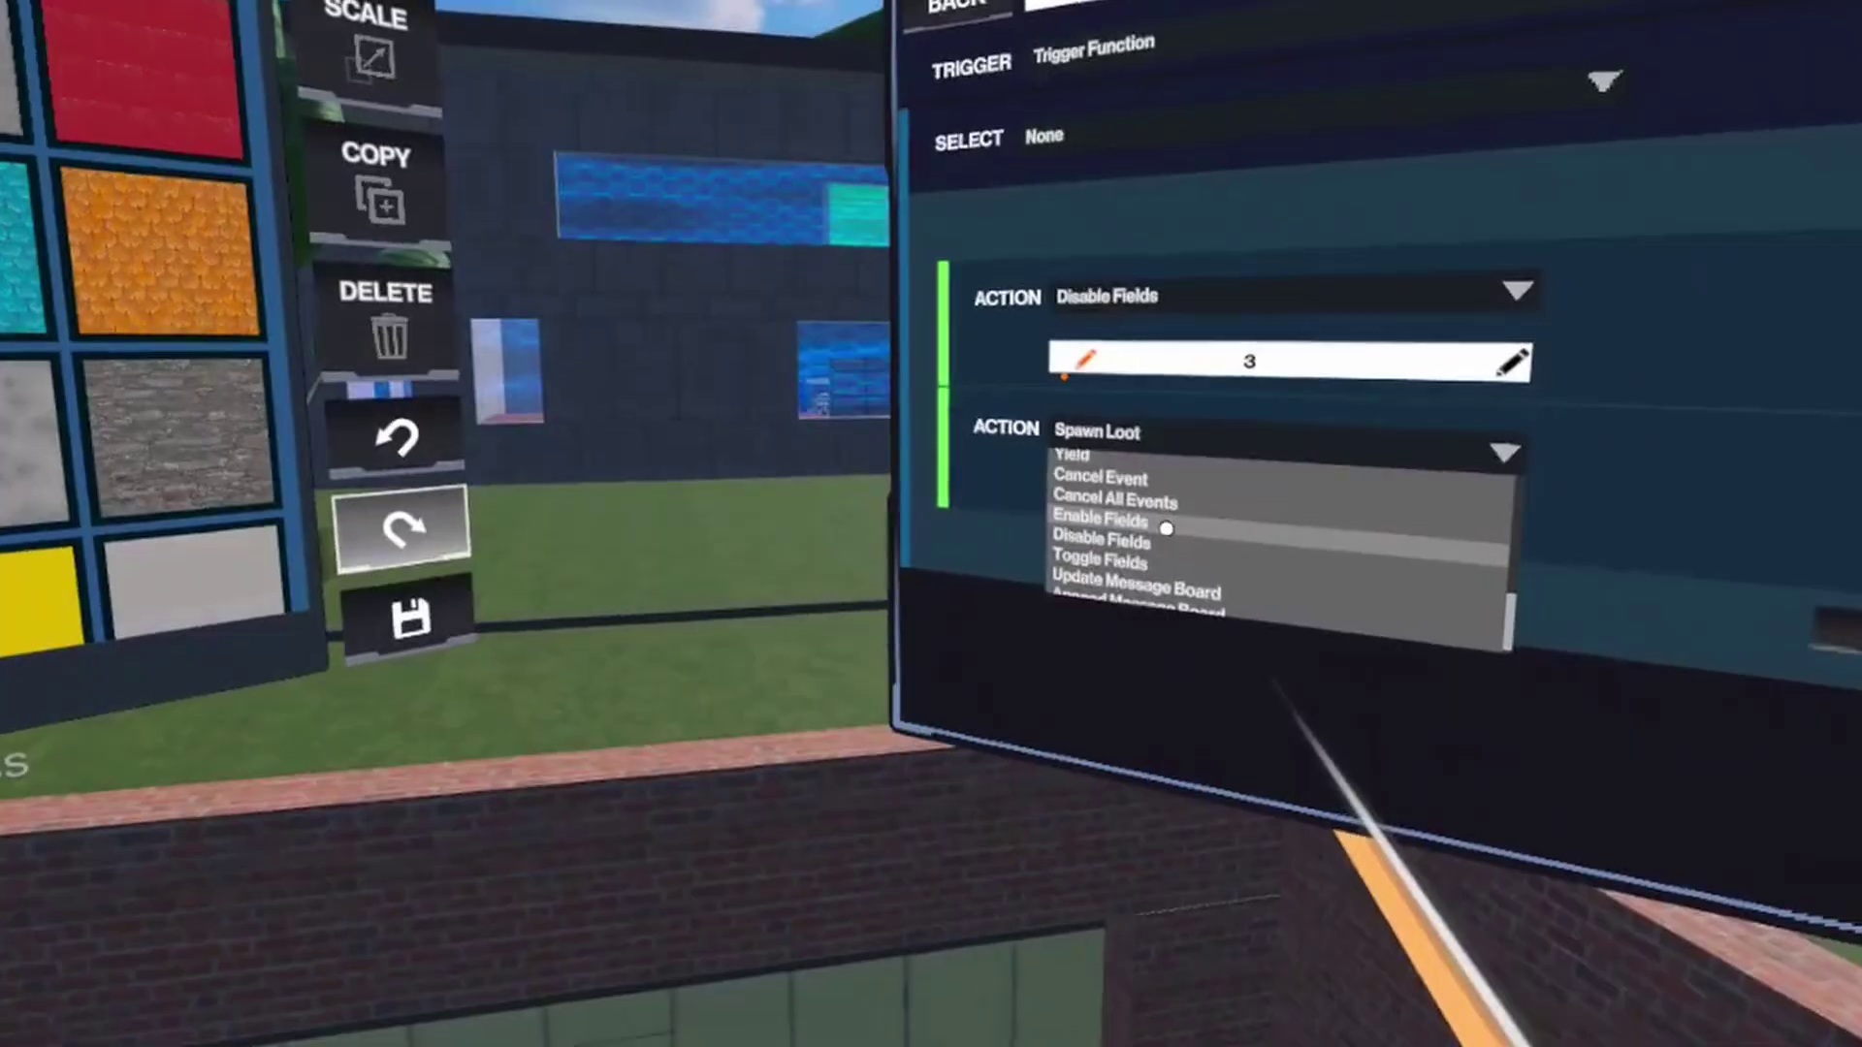
Set the second action to Enable Fields with a value of 2.
click(1164, 528)
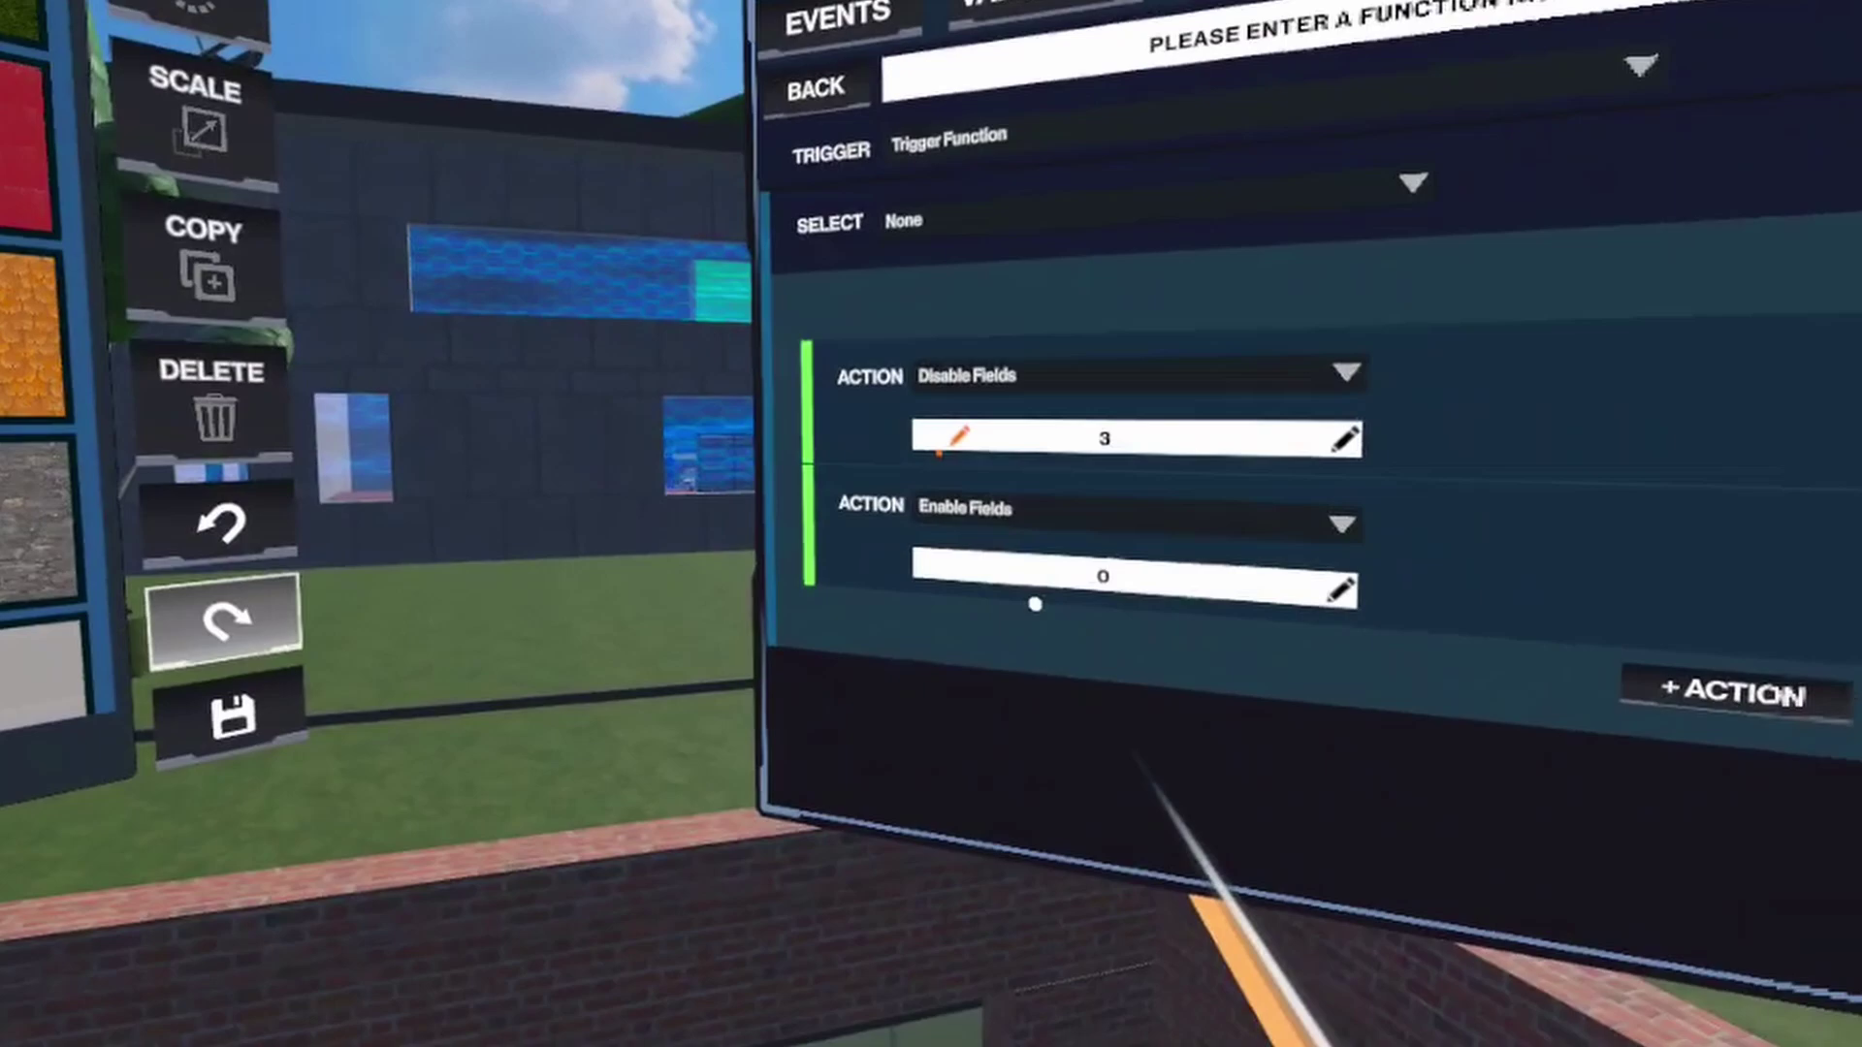
click(1024, 647)
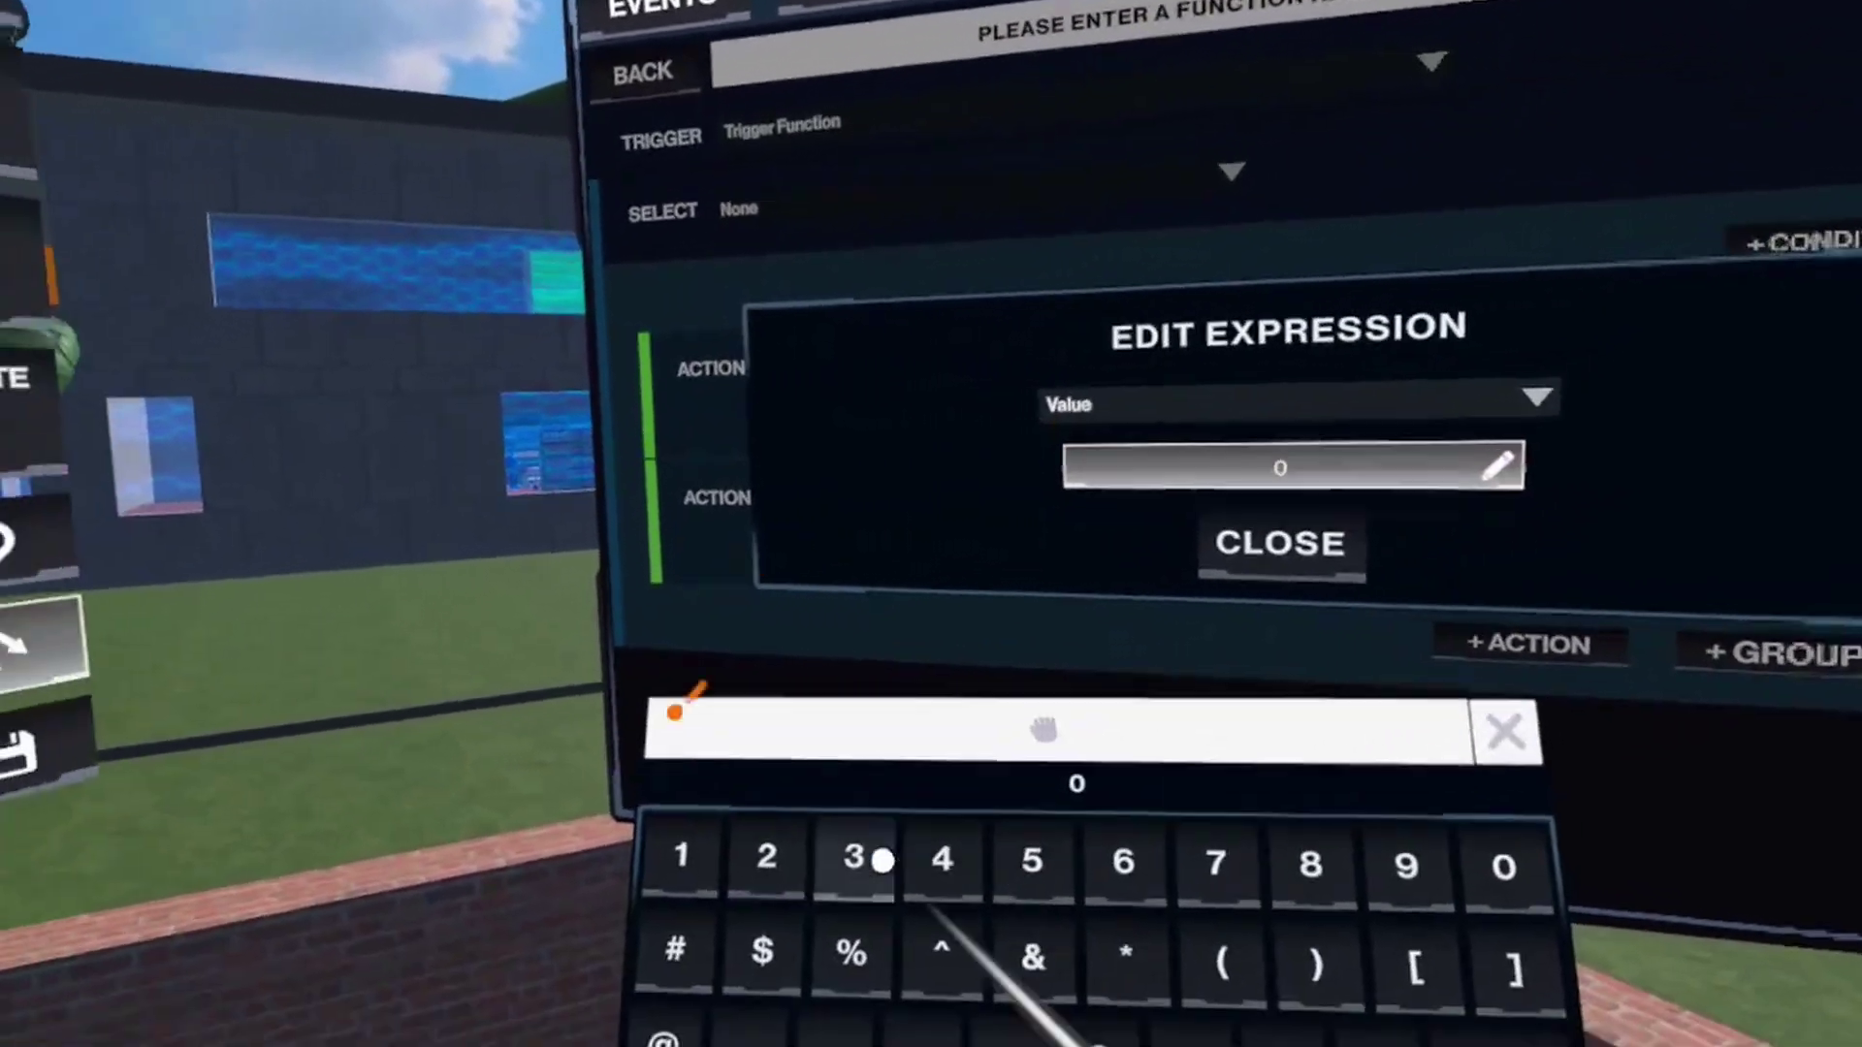
click(651, 967)
click(1296, 1042)
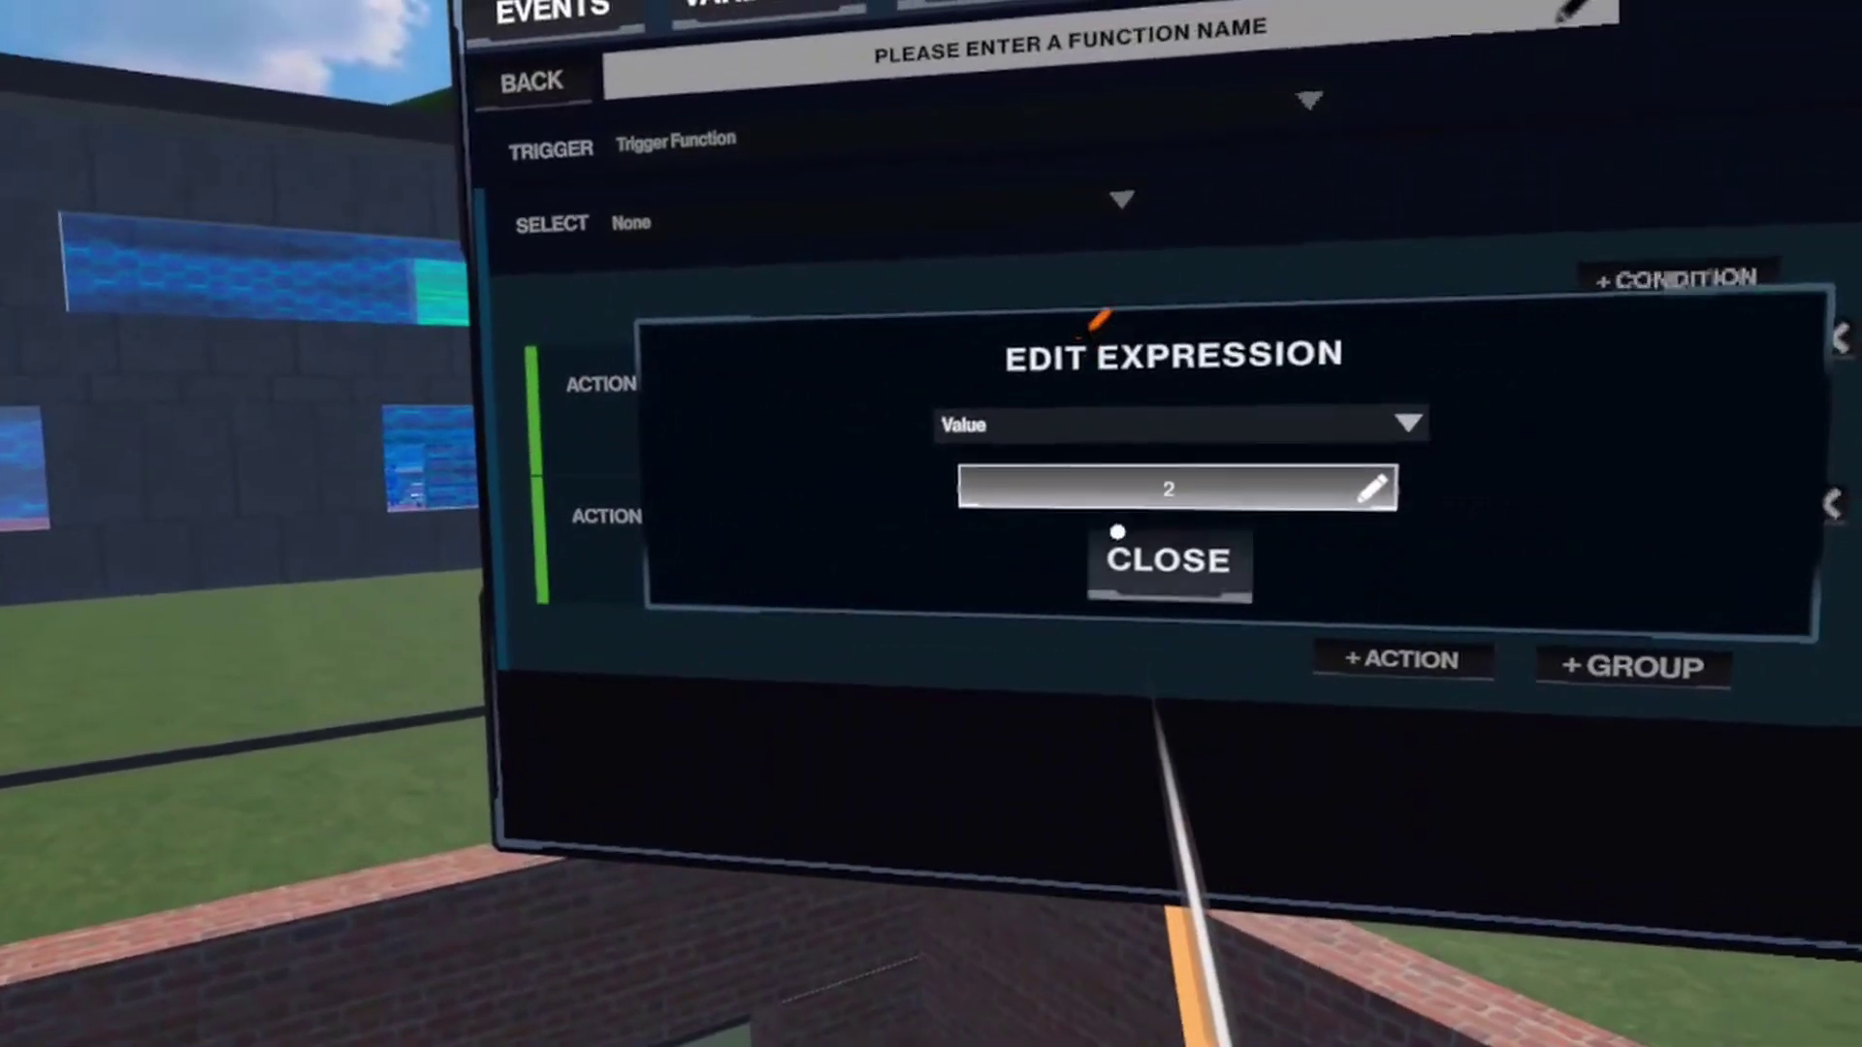
click(1178, 526)
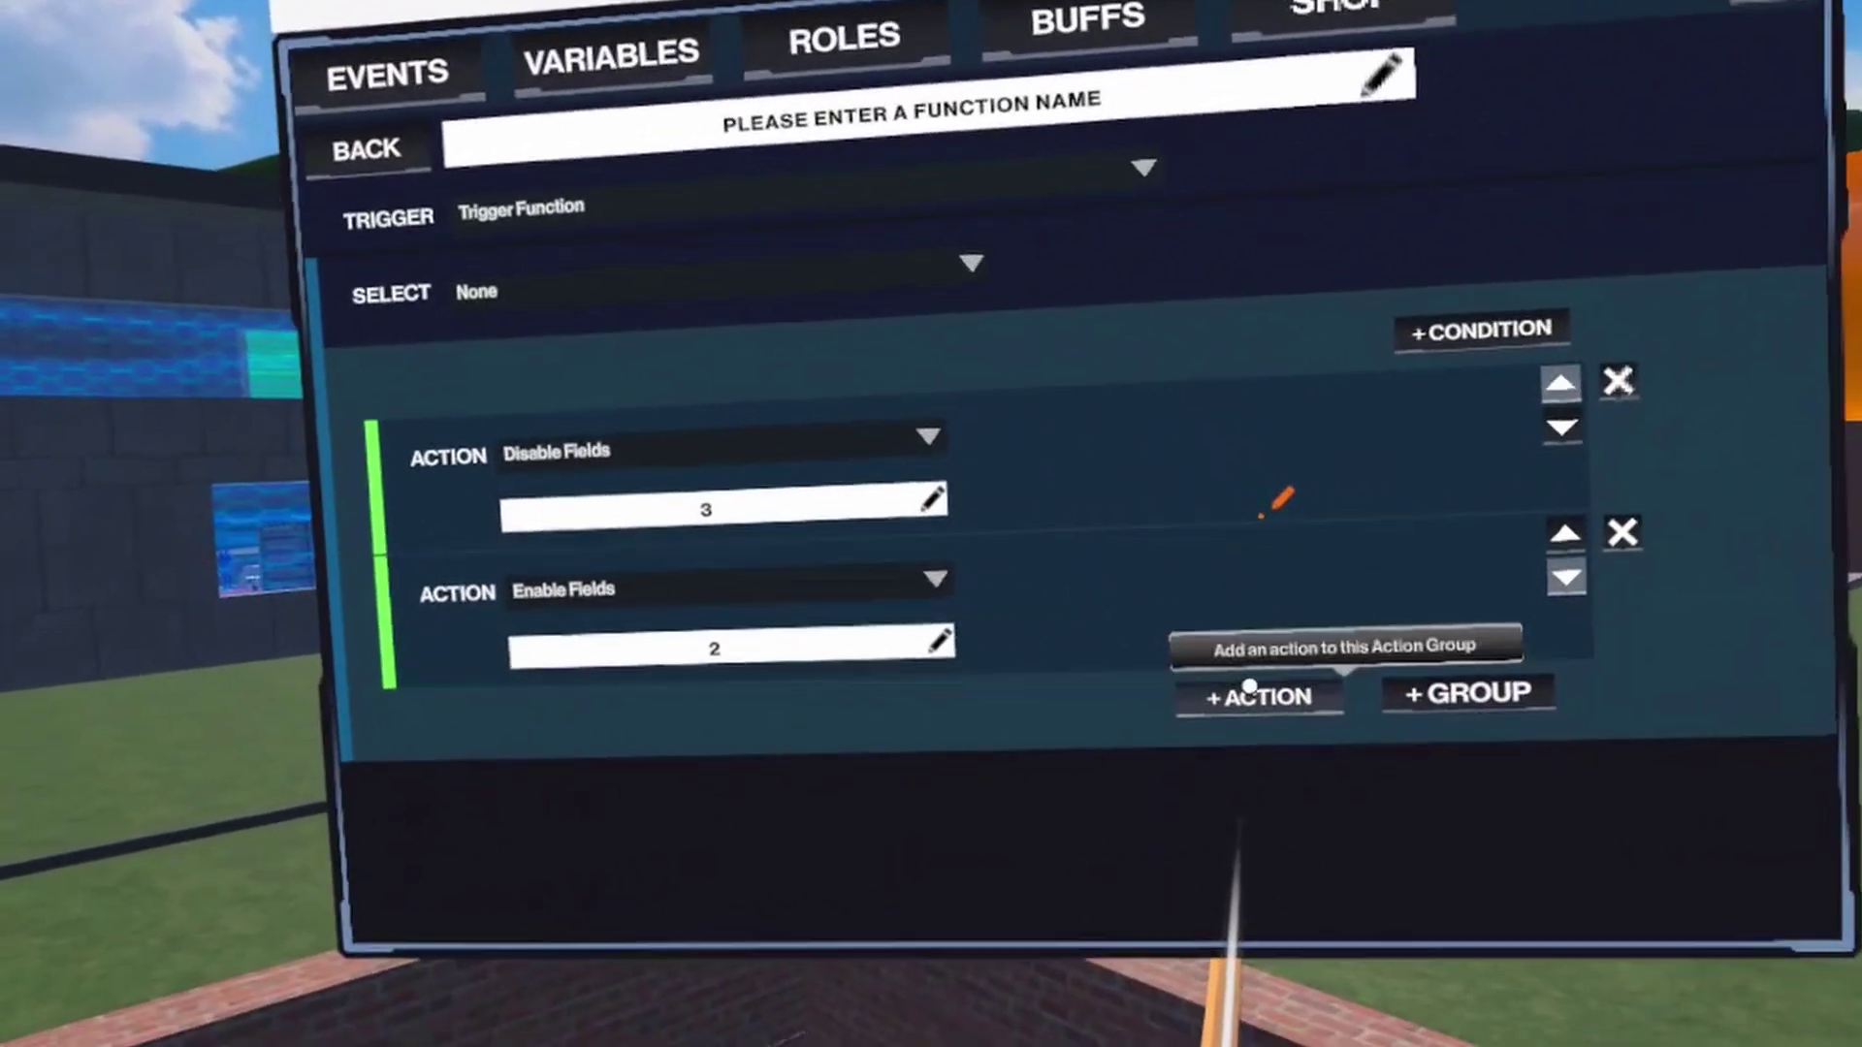
Add a third action to the group, a Yield with a value of 1.
click(1643, 727)
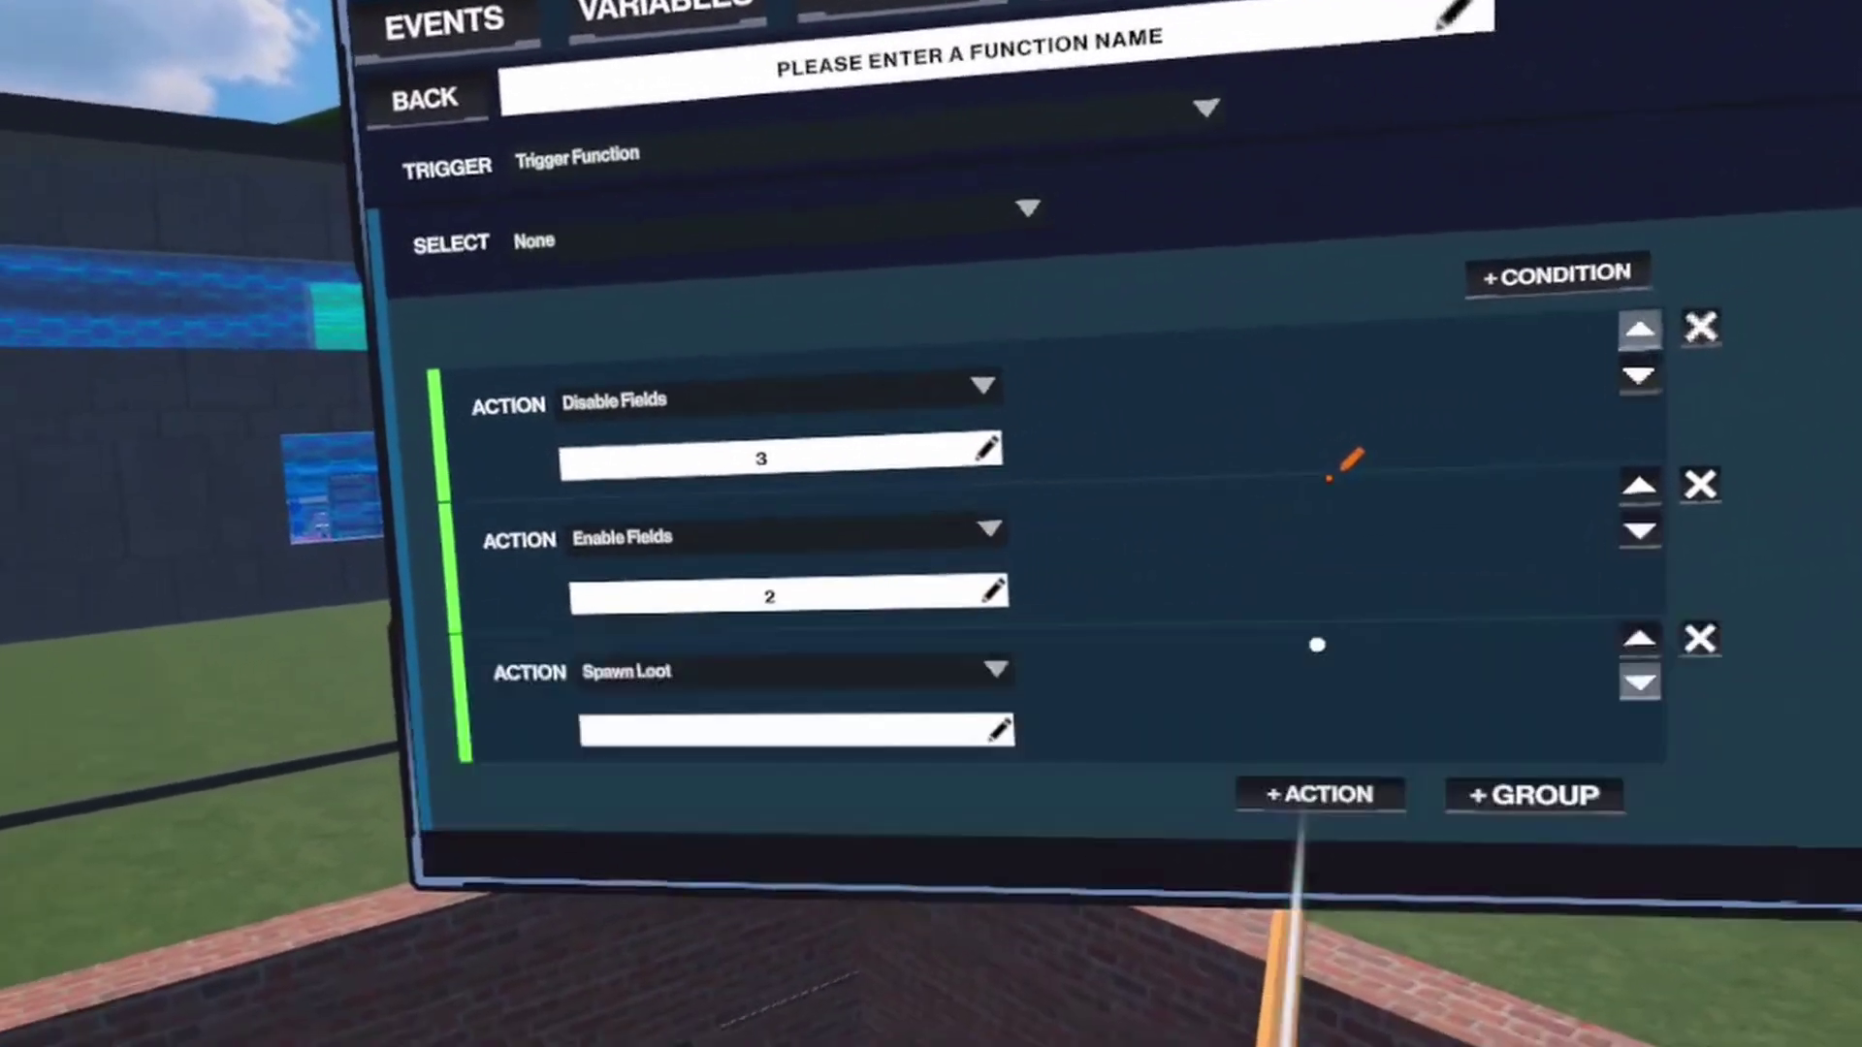
scroll(1130, 518, down, 5)
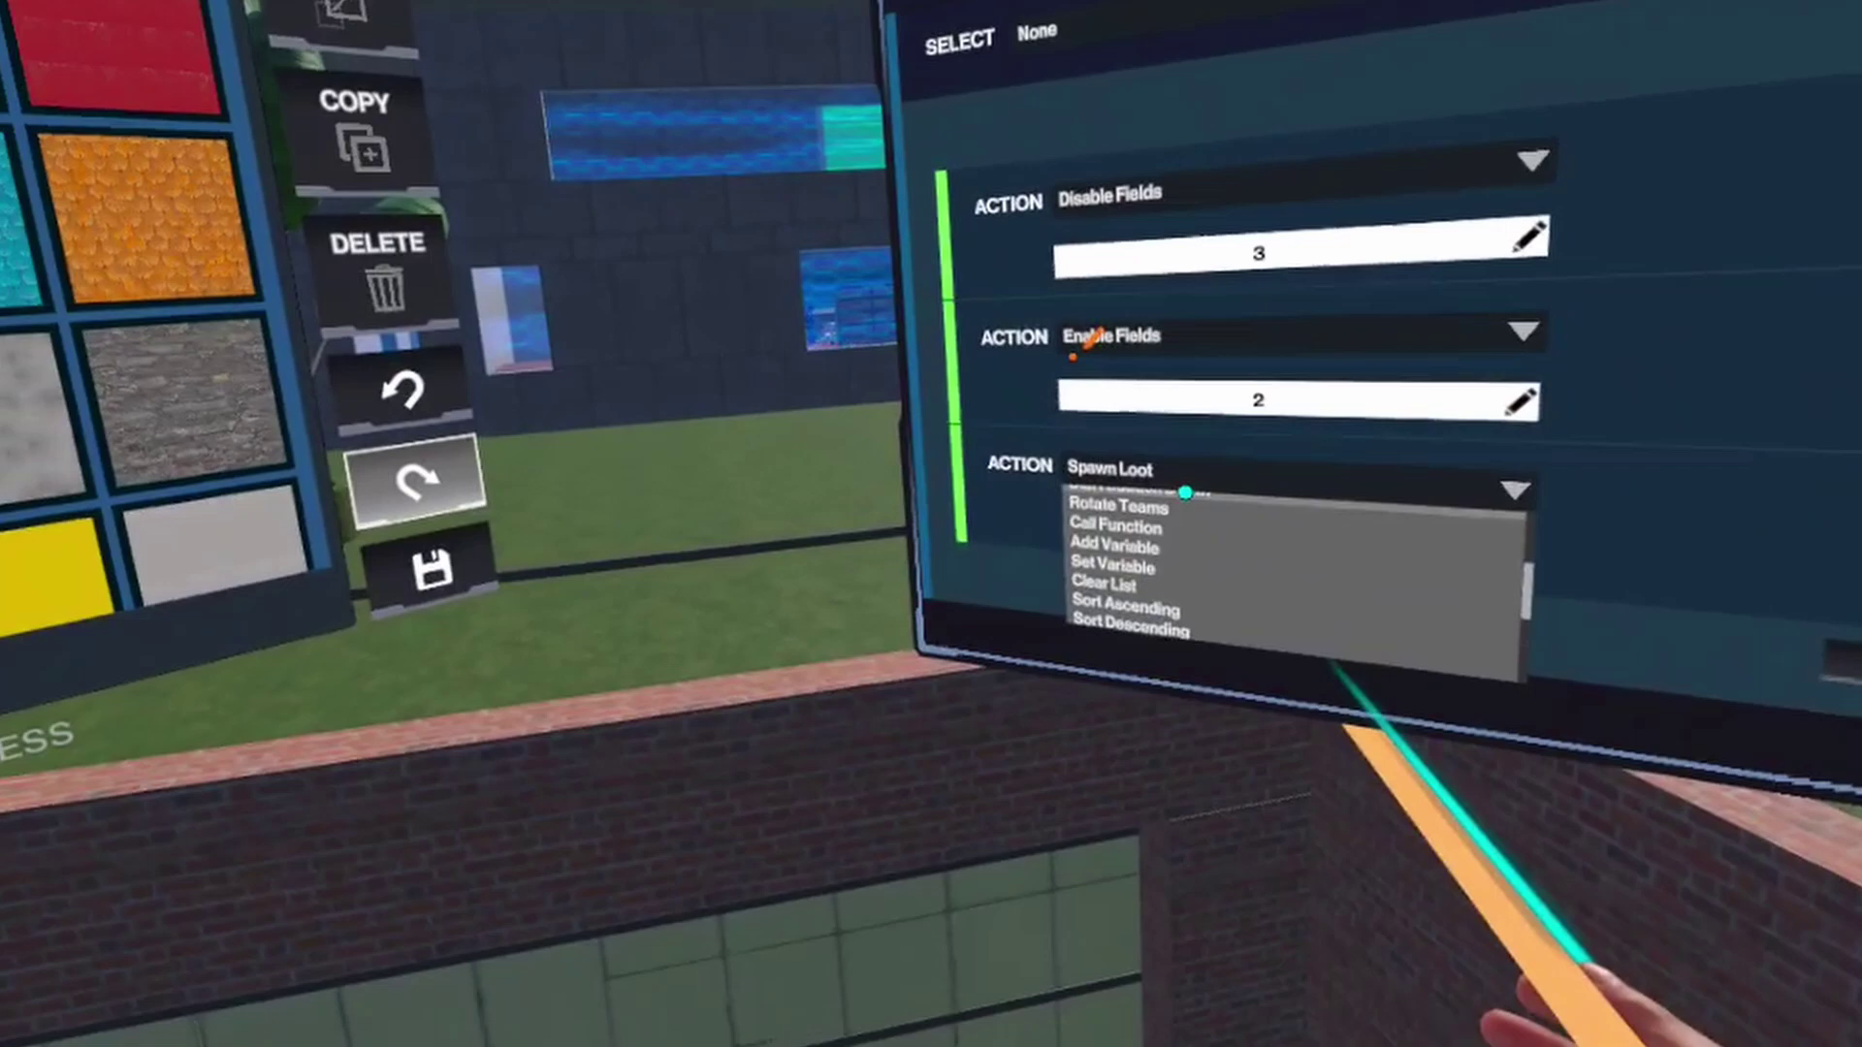
click(1168, 535)
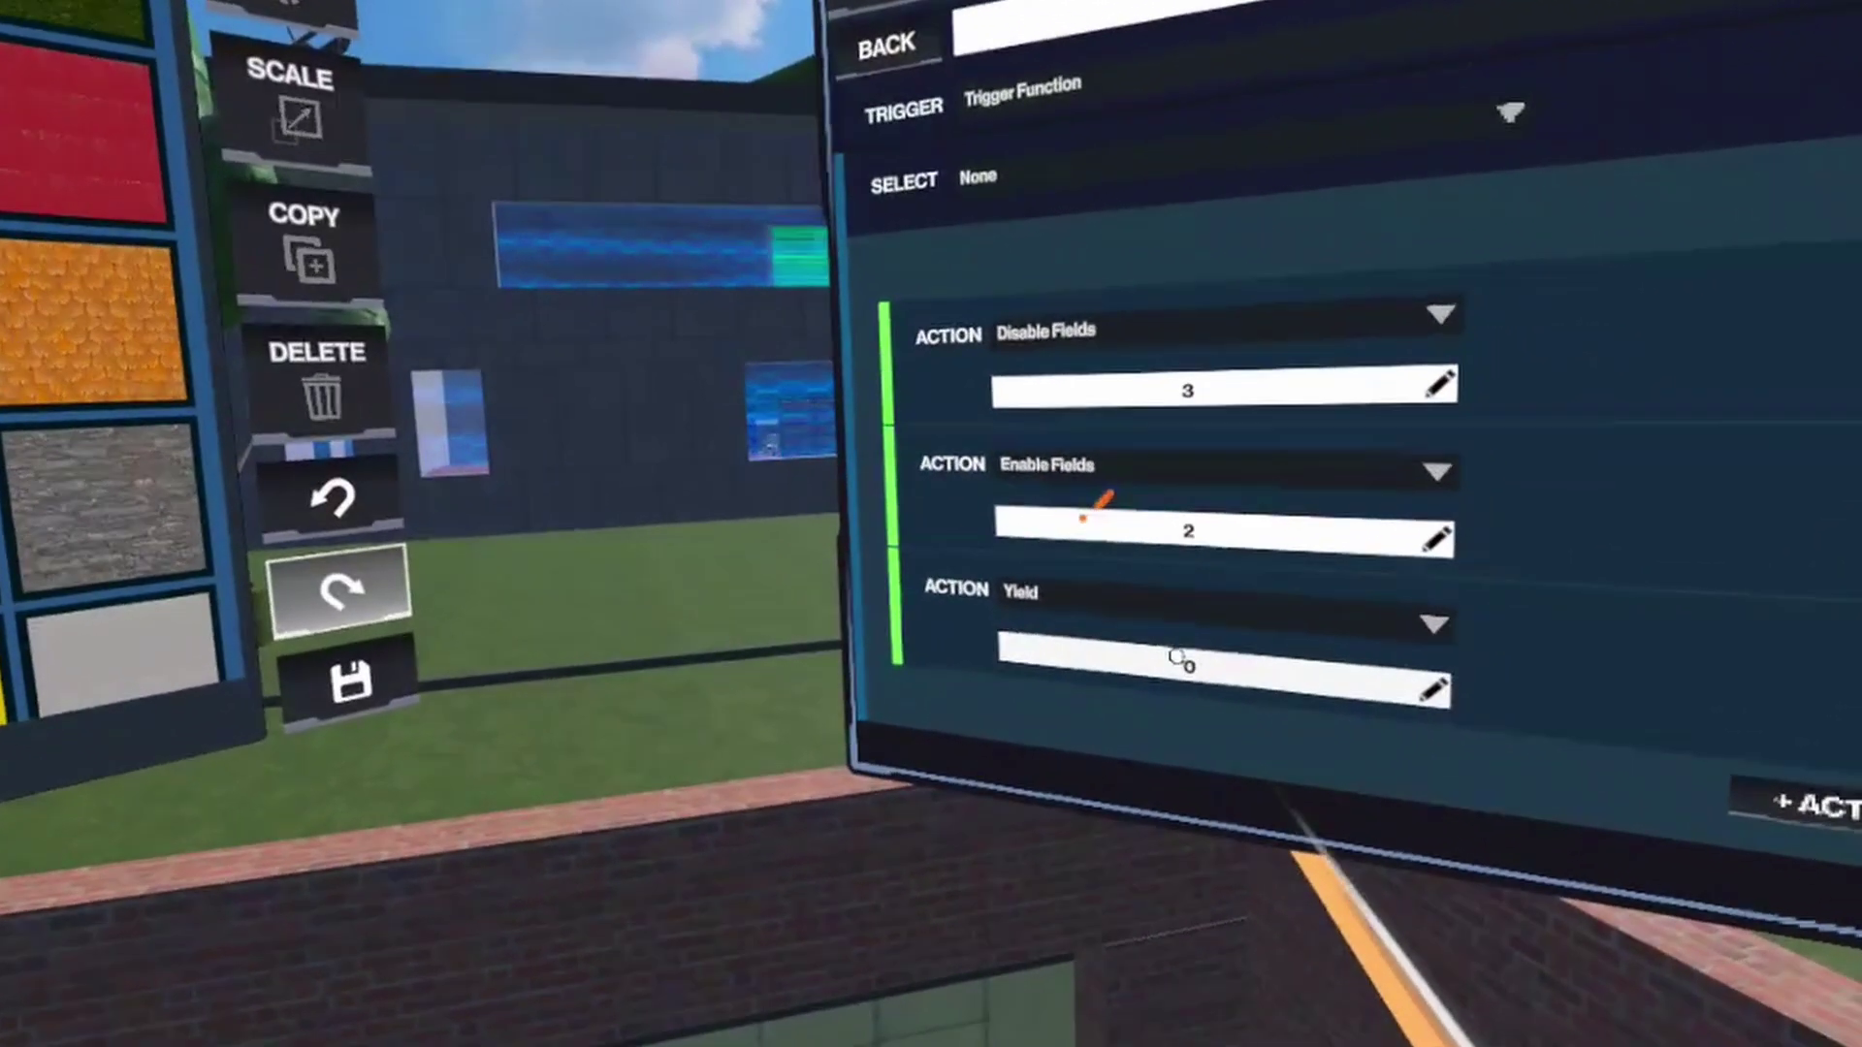
click(1176, 657)
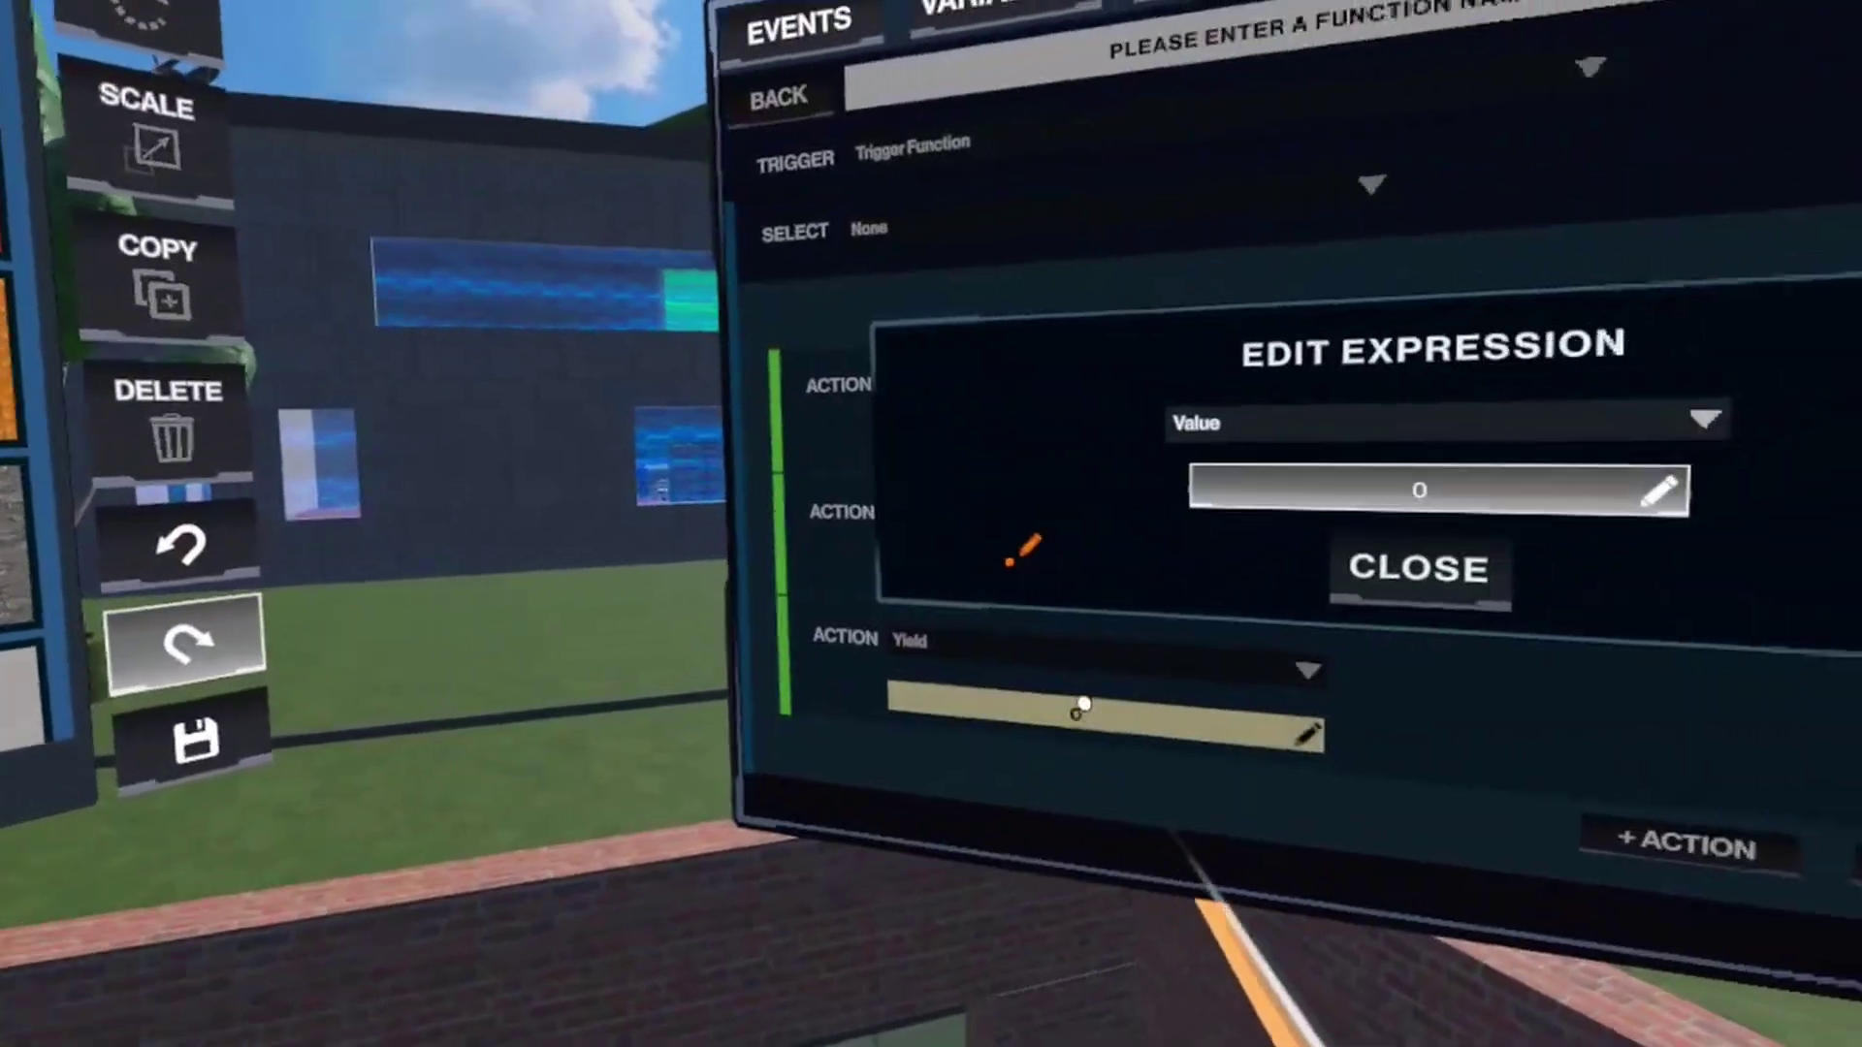
click(1143, 611)
click(735, 842)
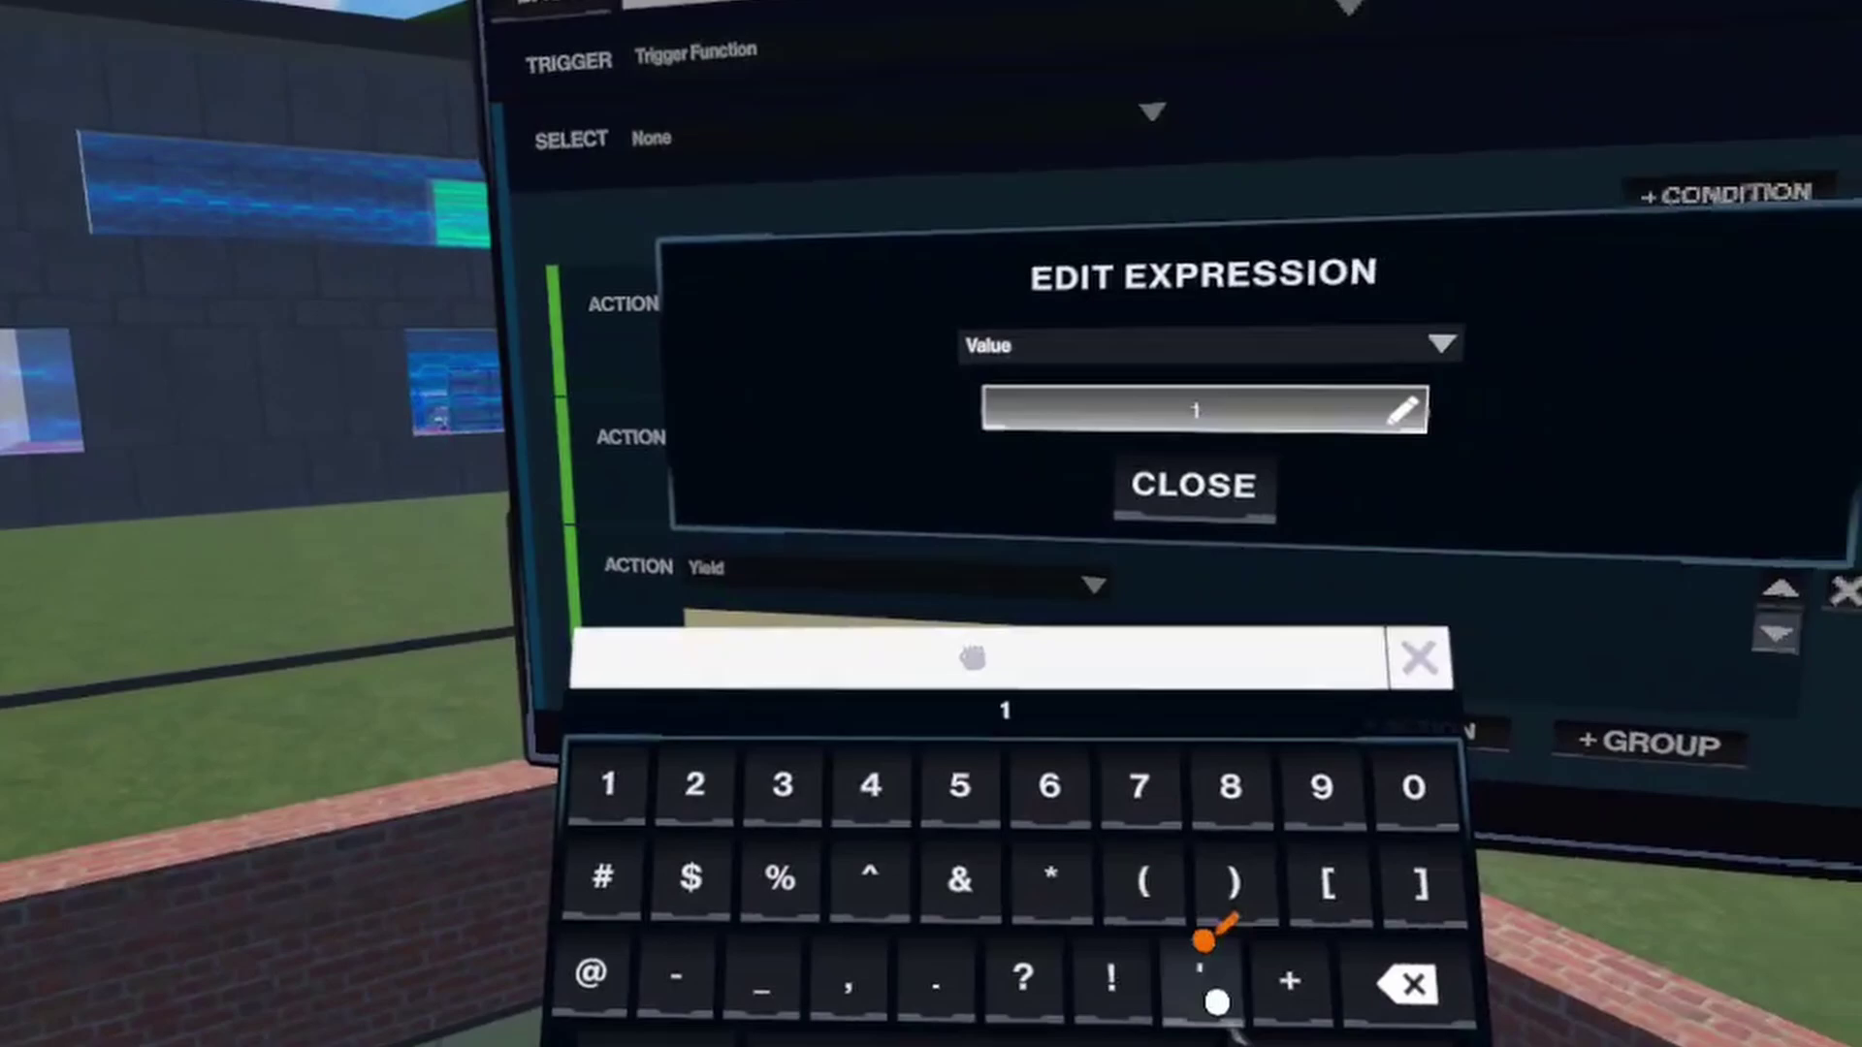
click(1418, 656)
click(1110, 545)
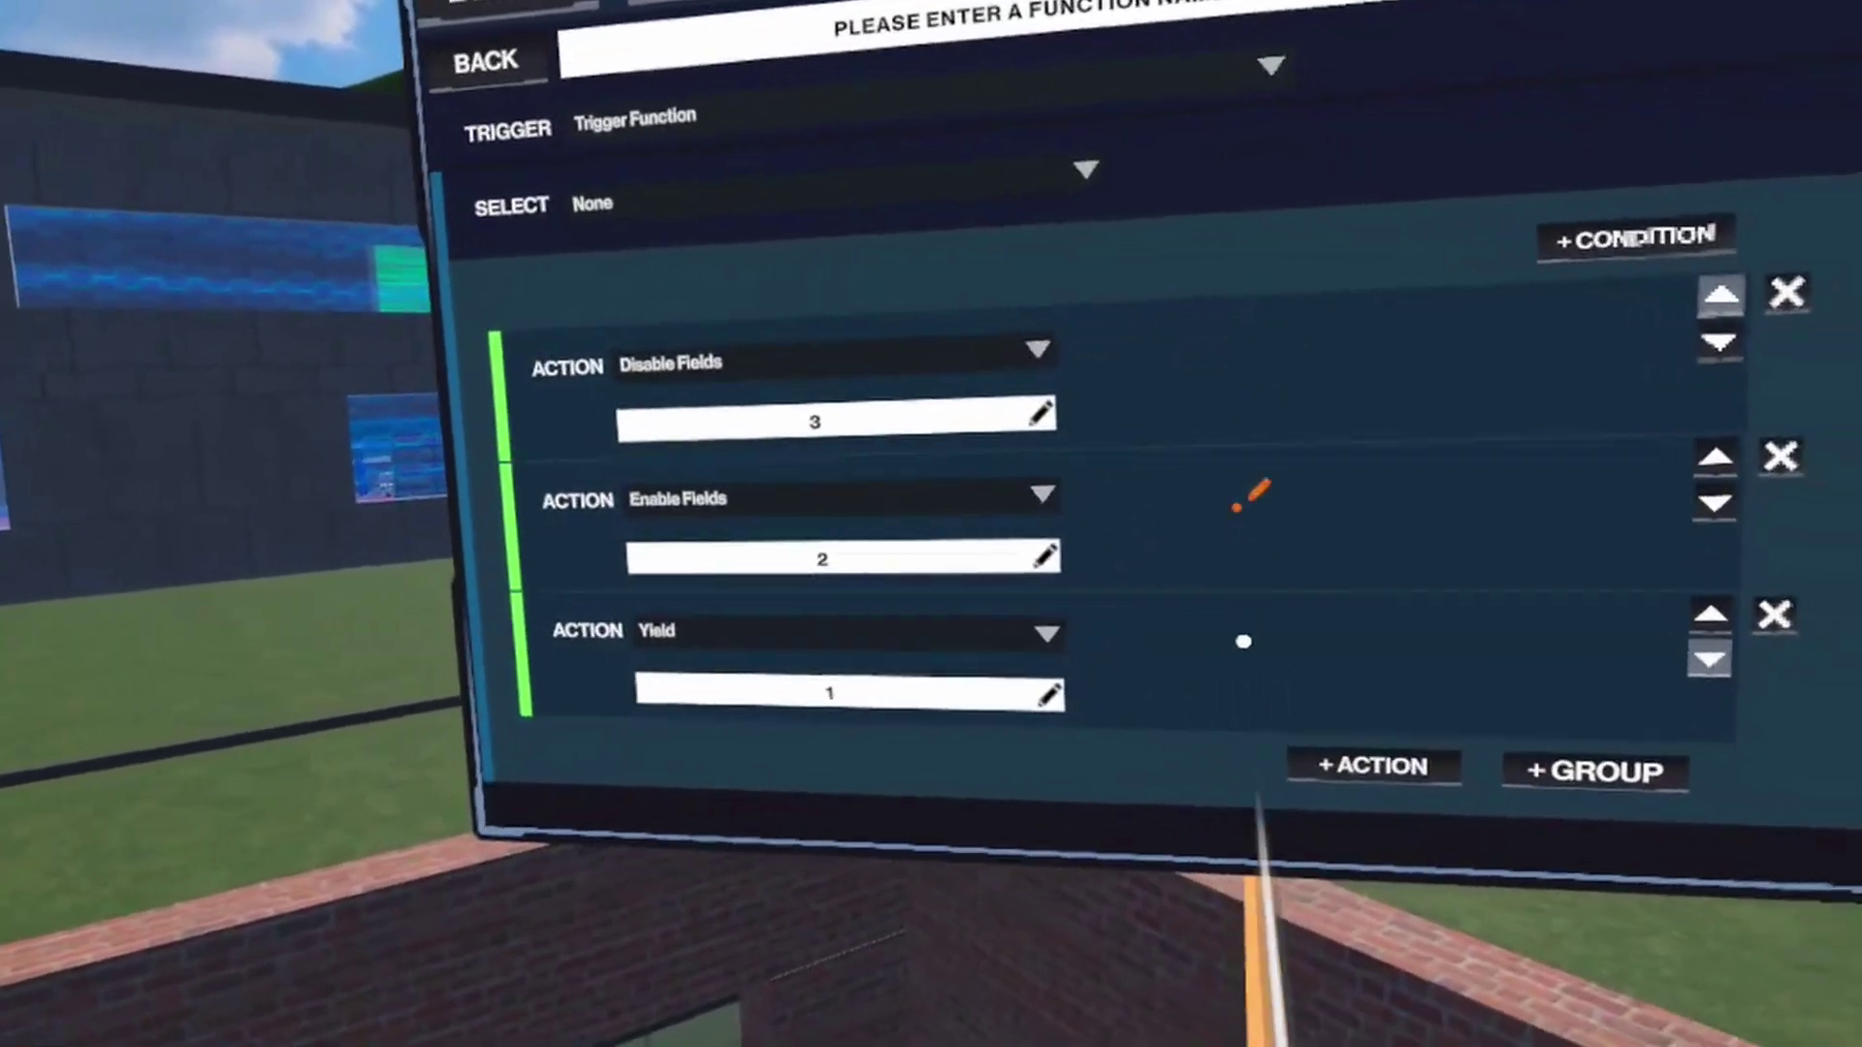
Add a fourth action after the Yield that disables fields with ID 2.
click(1385, 797)
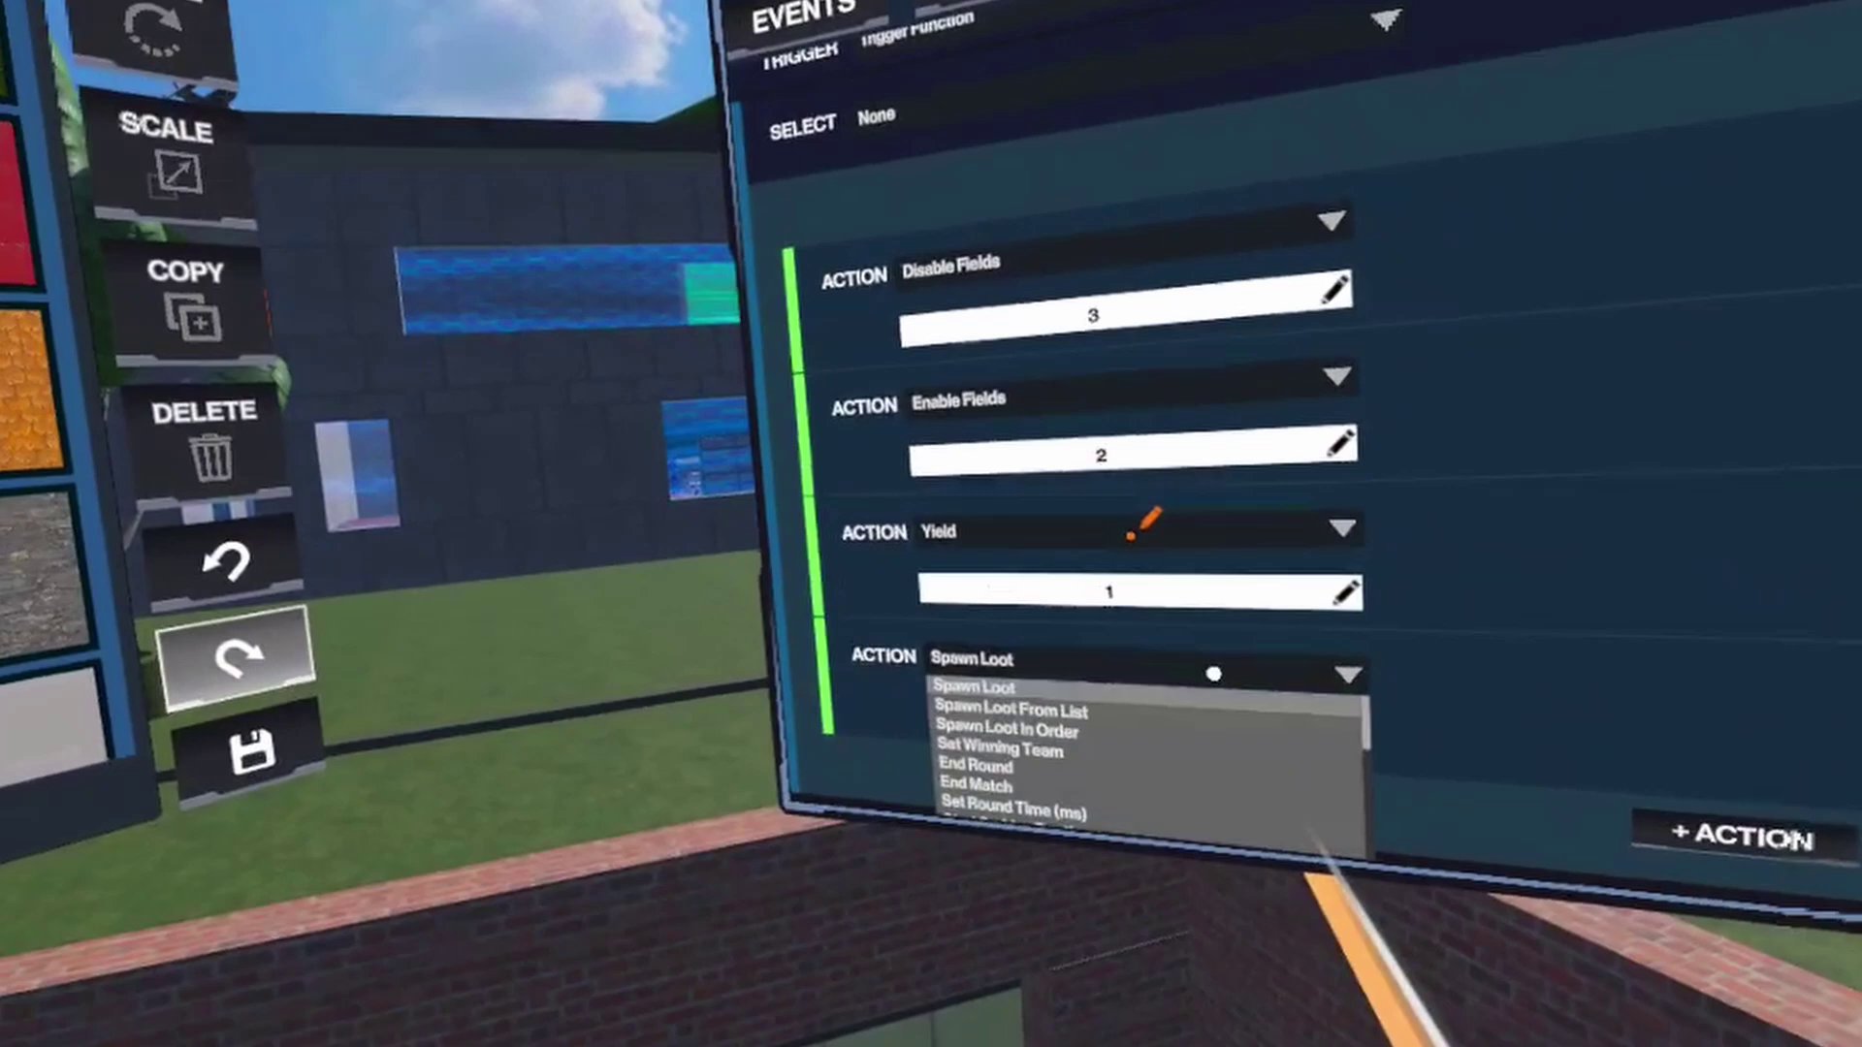
scroll(1219, 659, down, 5)
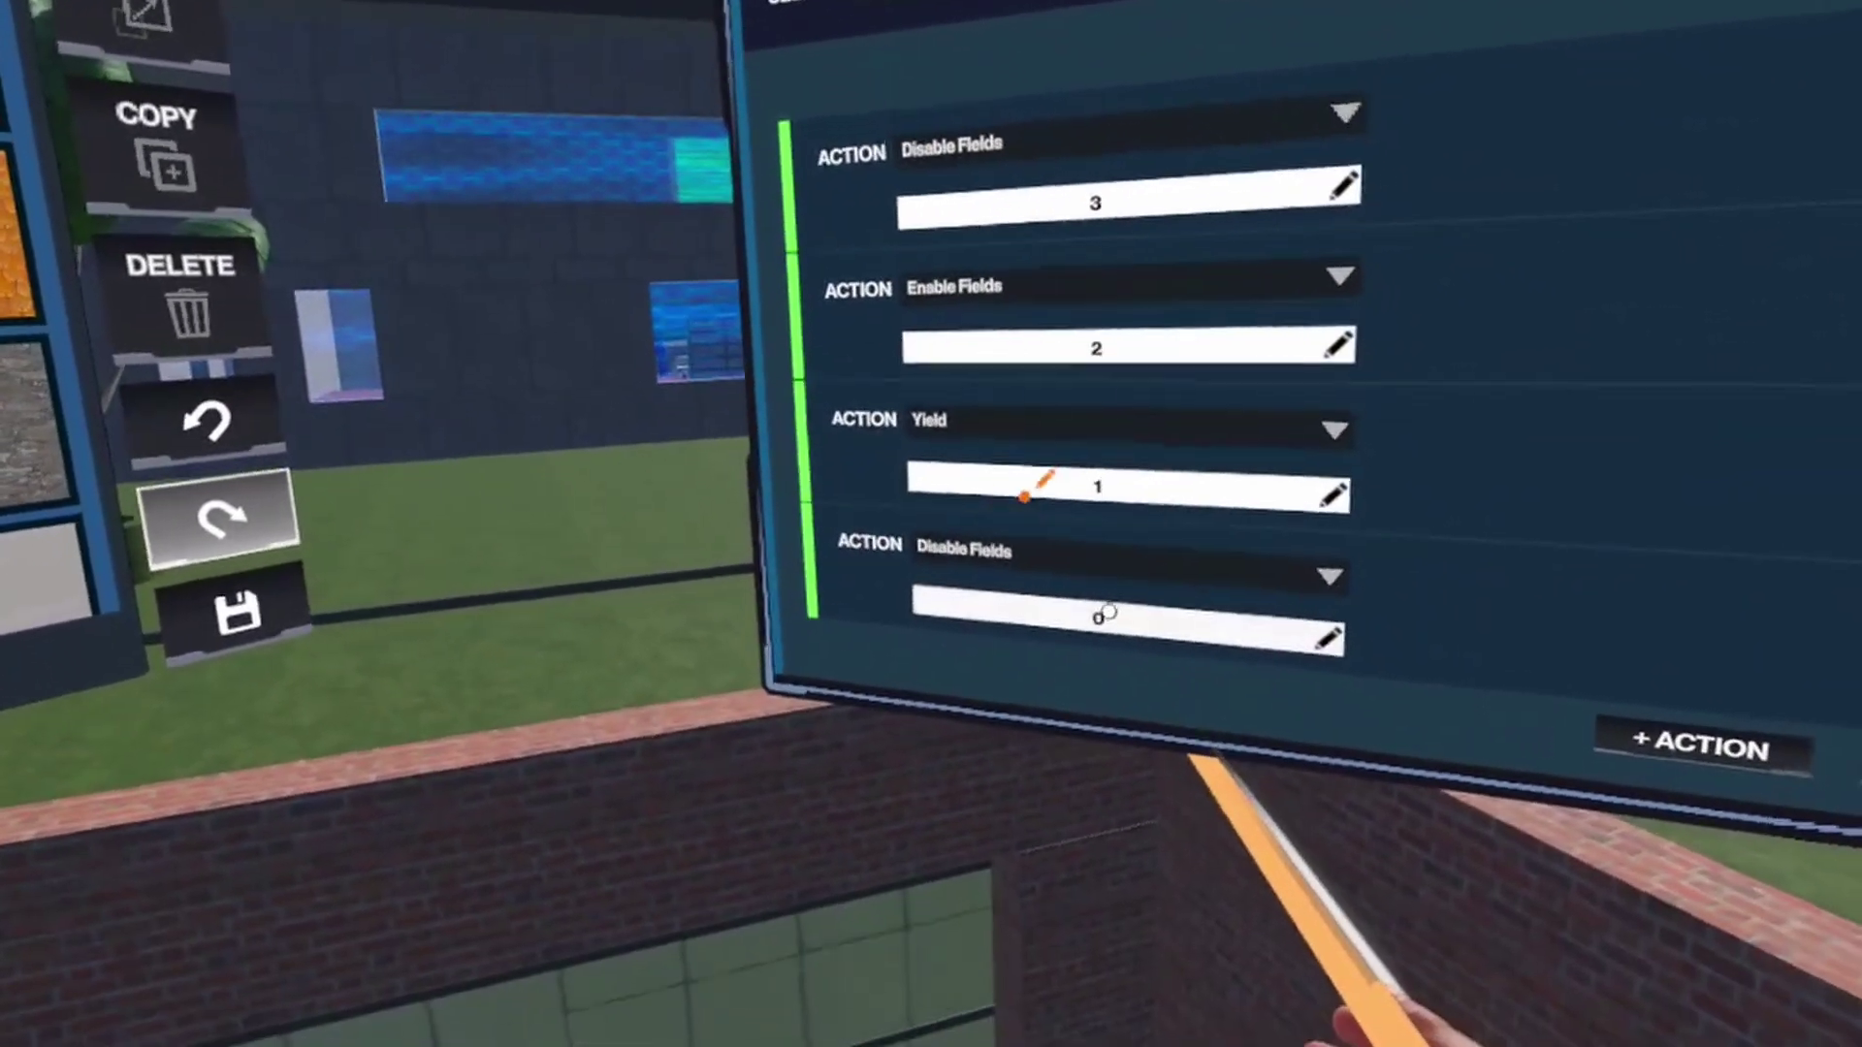
click(1025, 497)
click(1109, 515)
text(2)
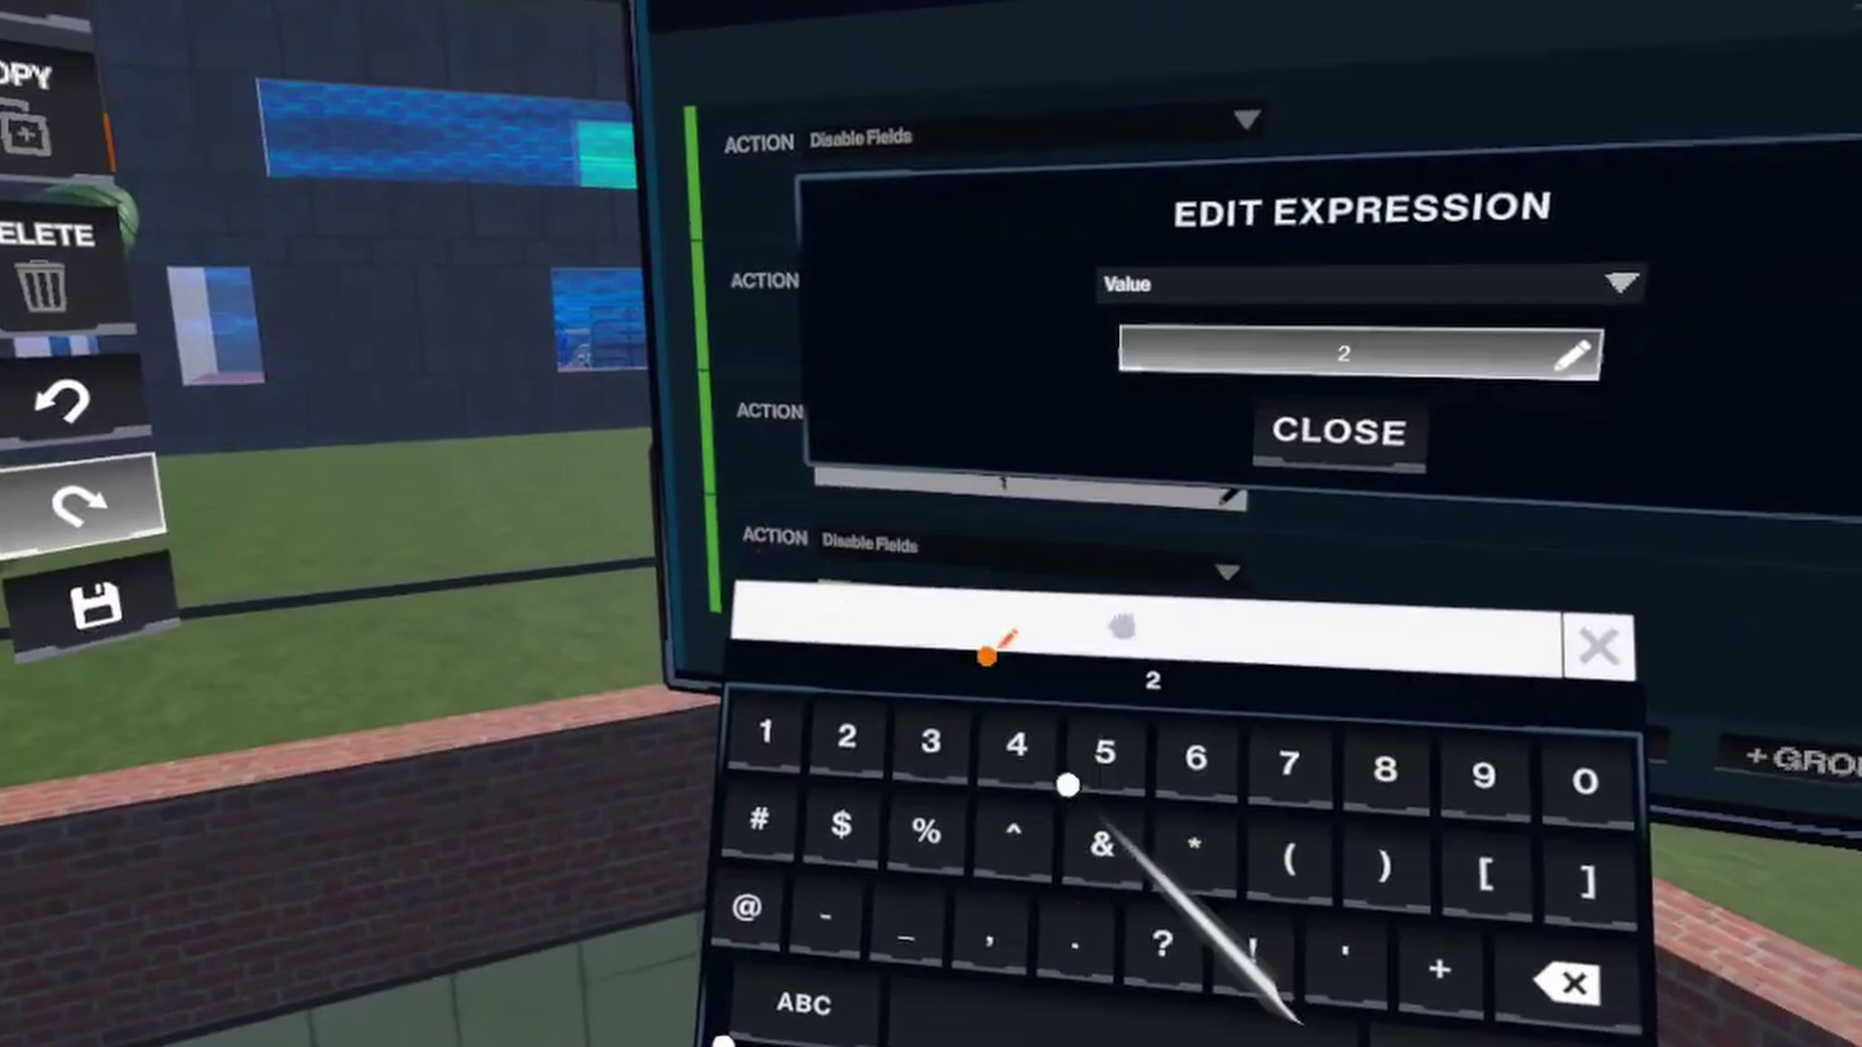
click(1312, 993)
click(1201, 484)
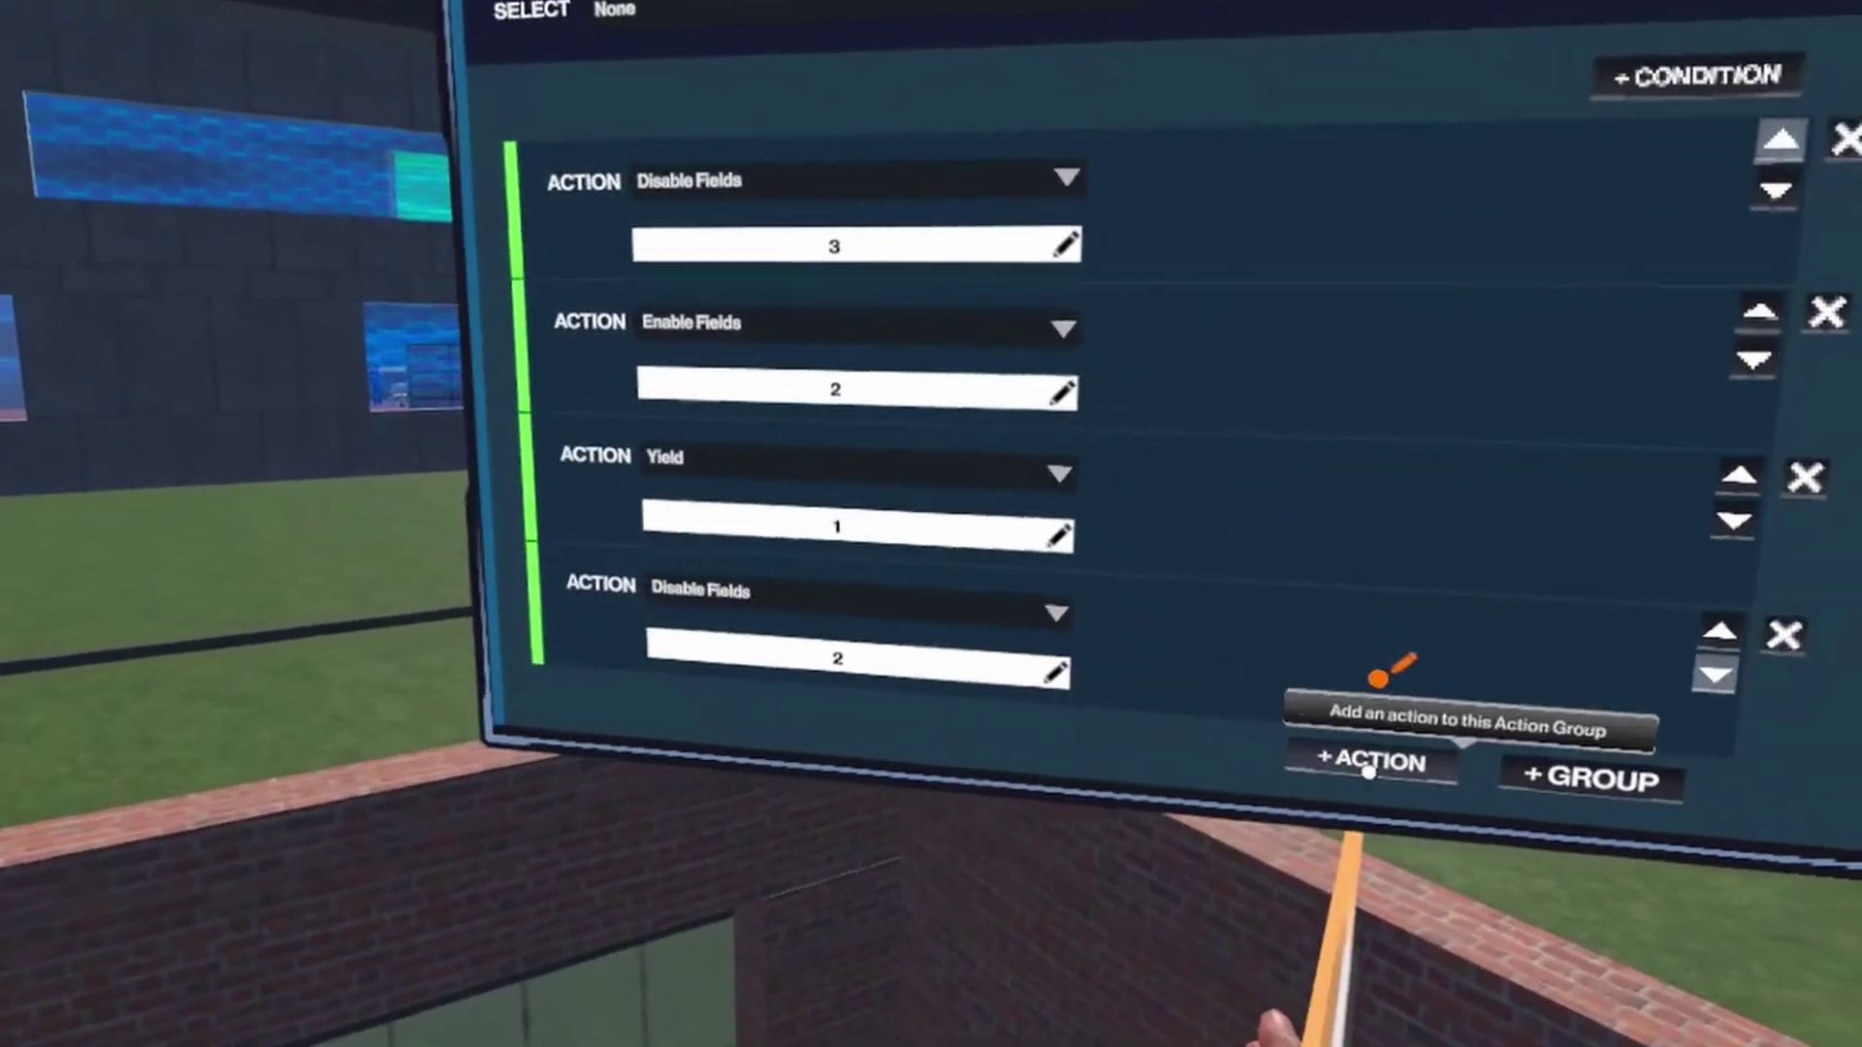
Add a fifth action to the group that enables fields with a value of 1.
click(1369, 766)
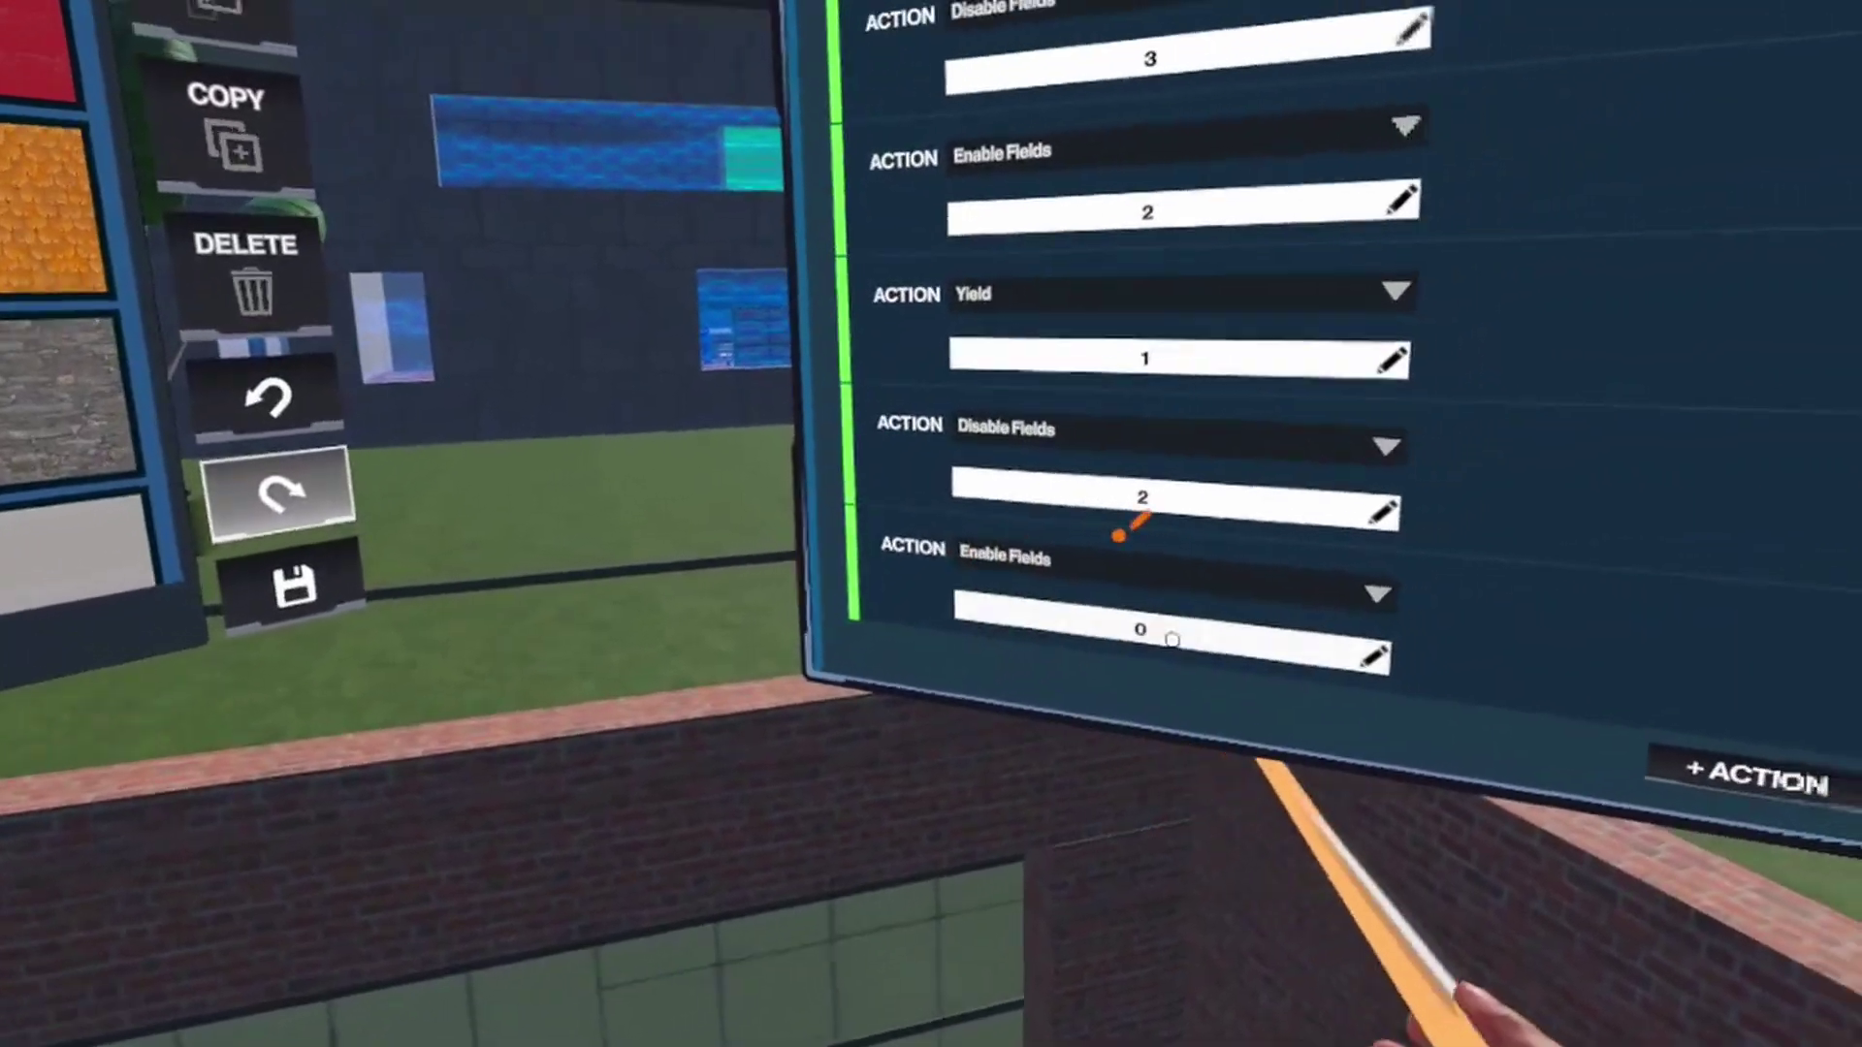
click(1172, 640)
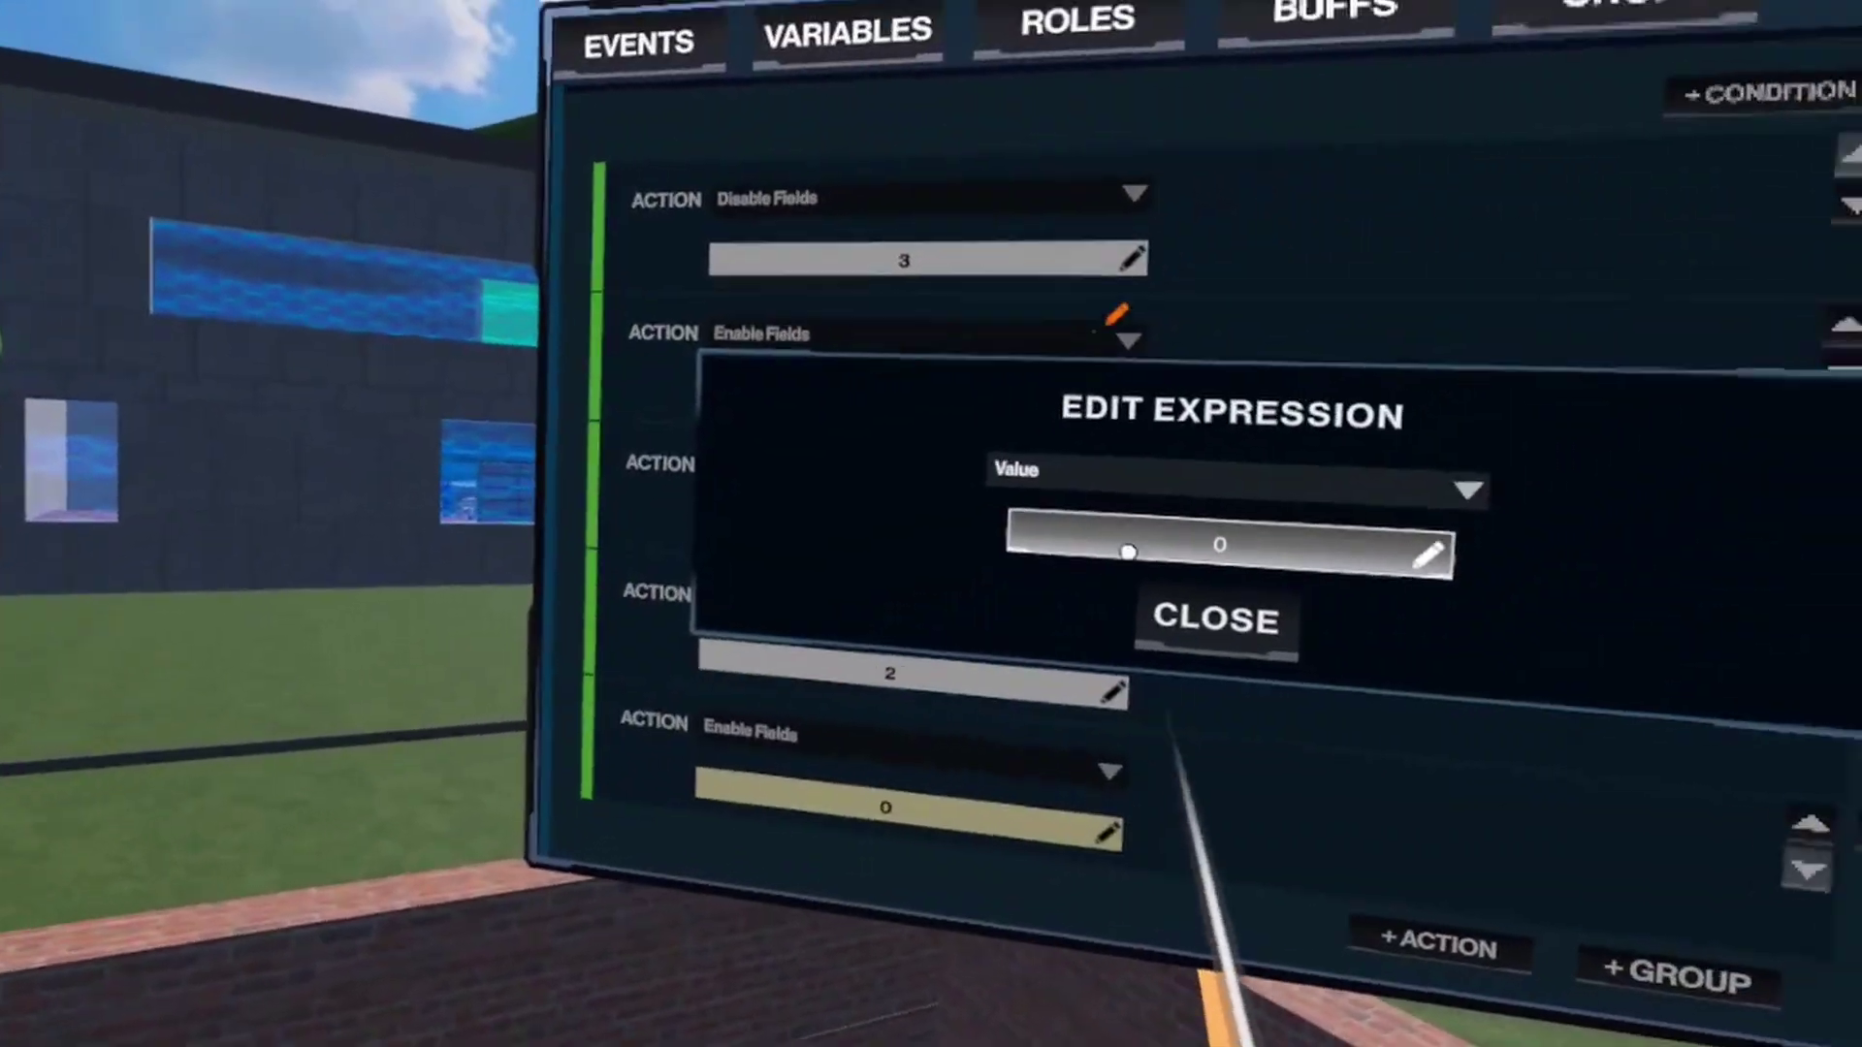
click(1212, 541)
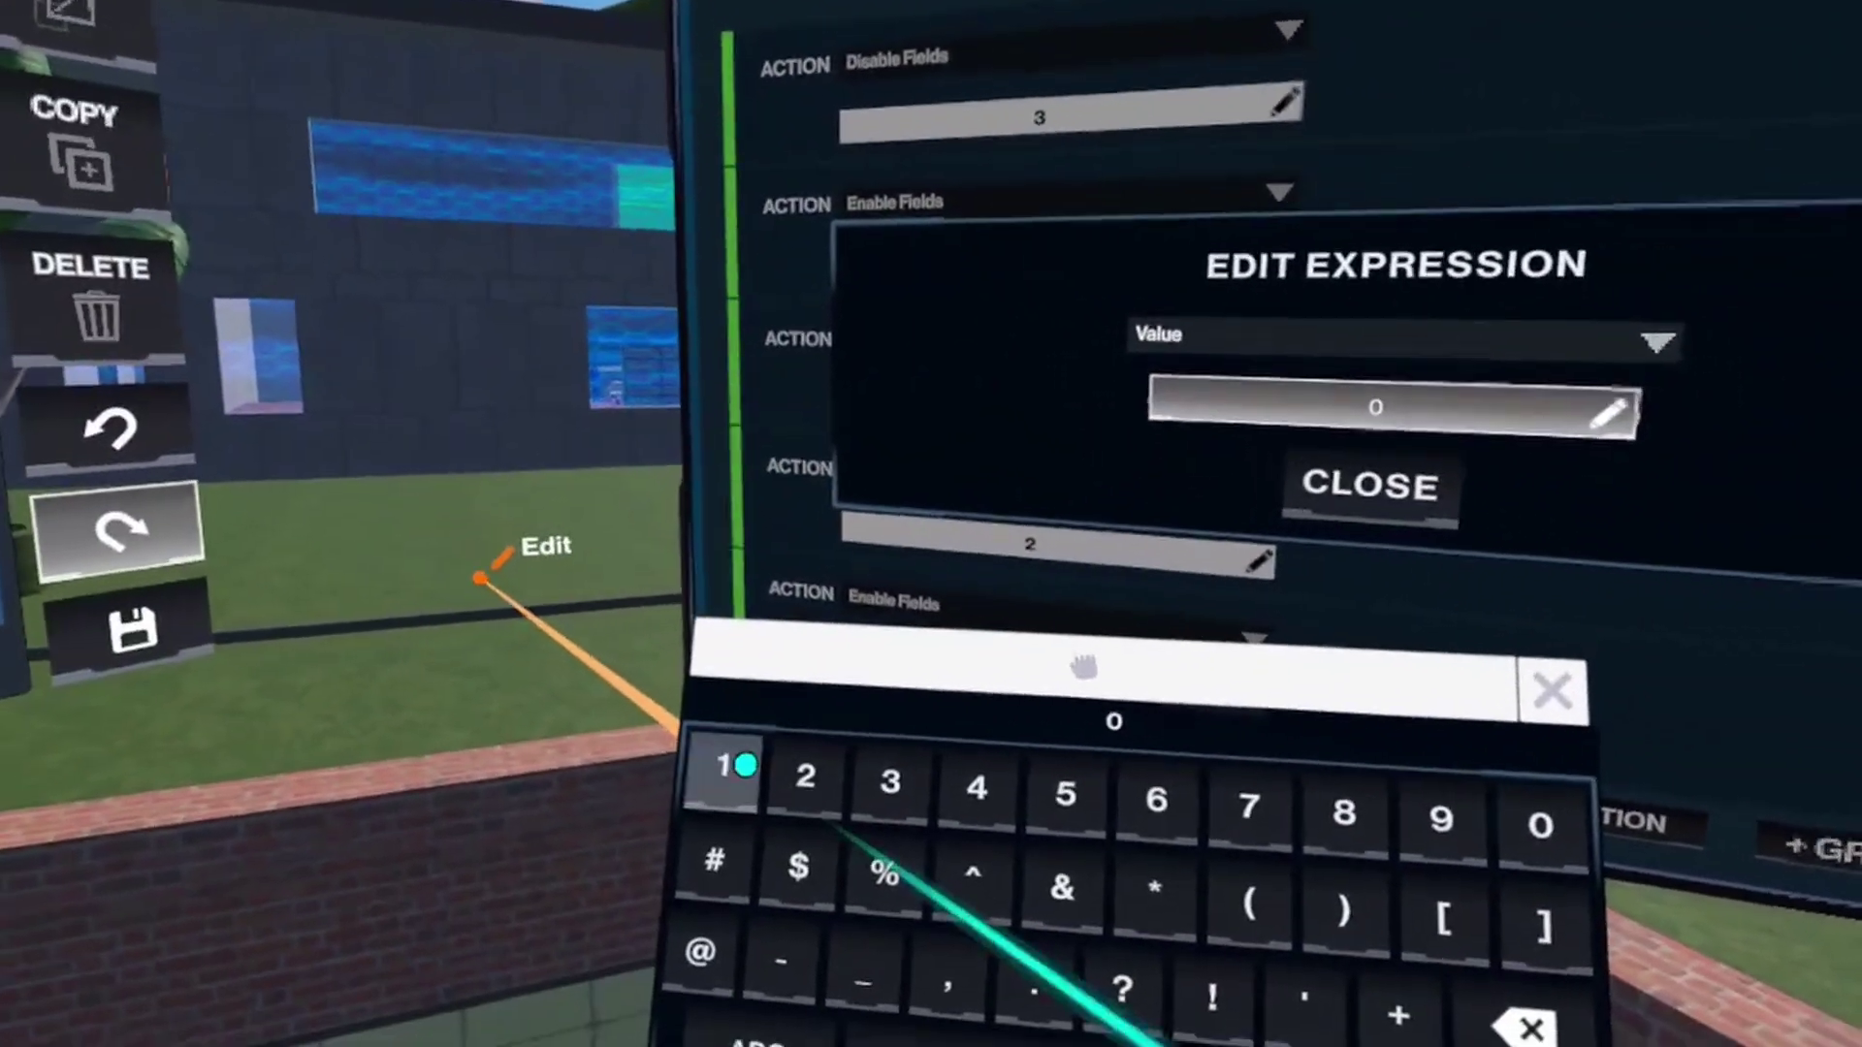
click(686, 818)
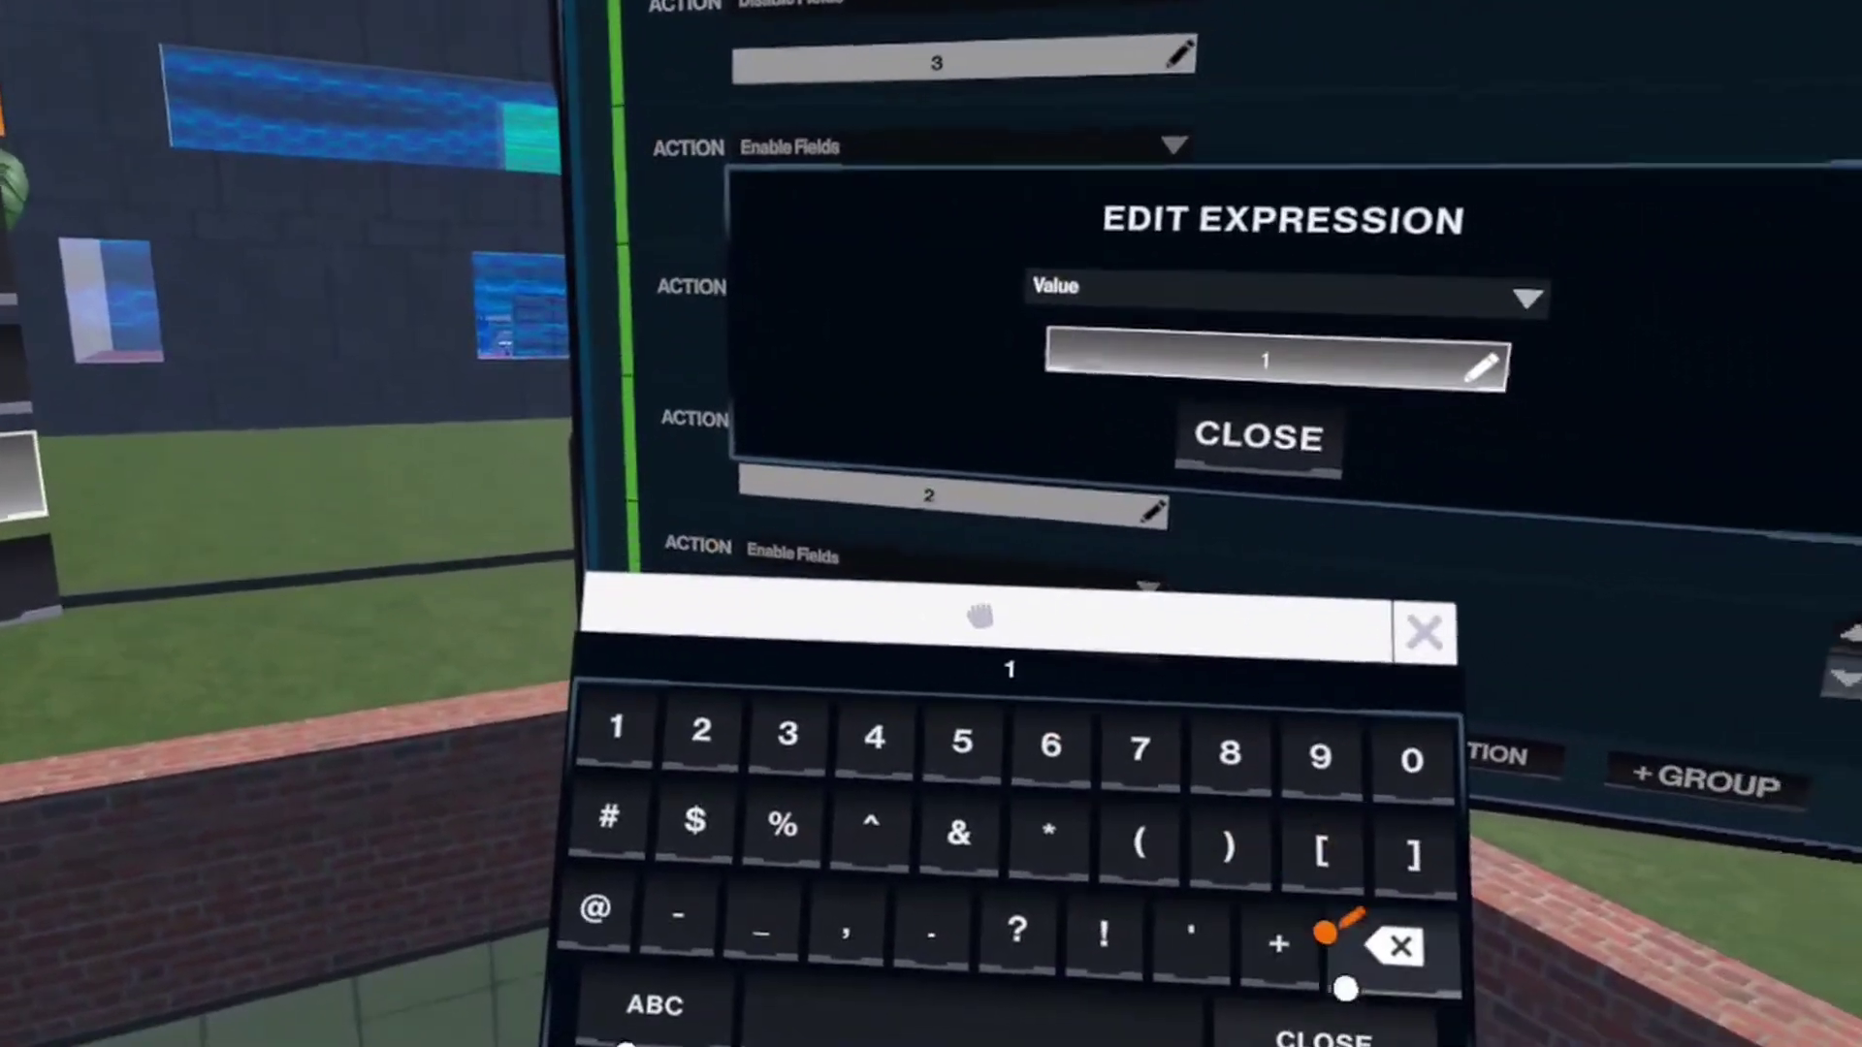
click(1258, 448)
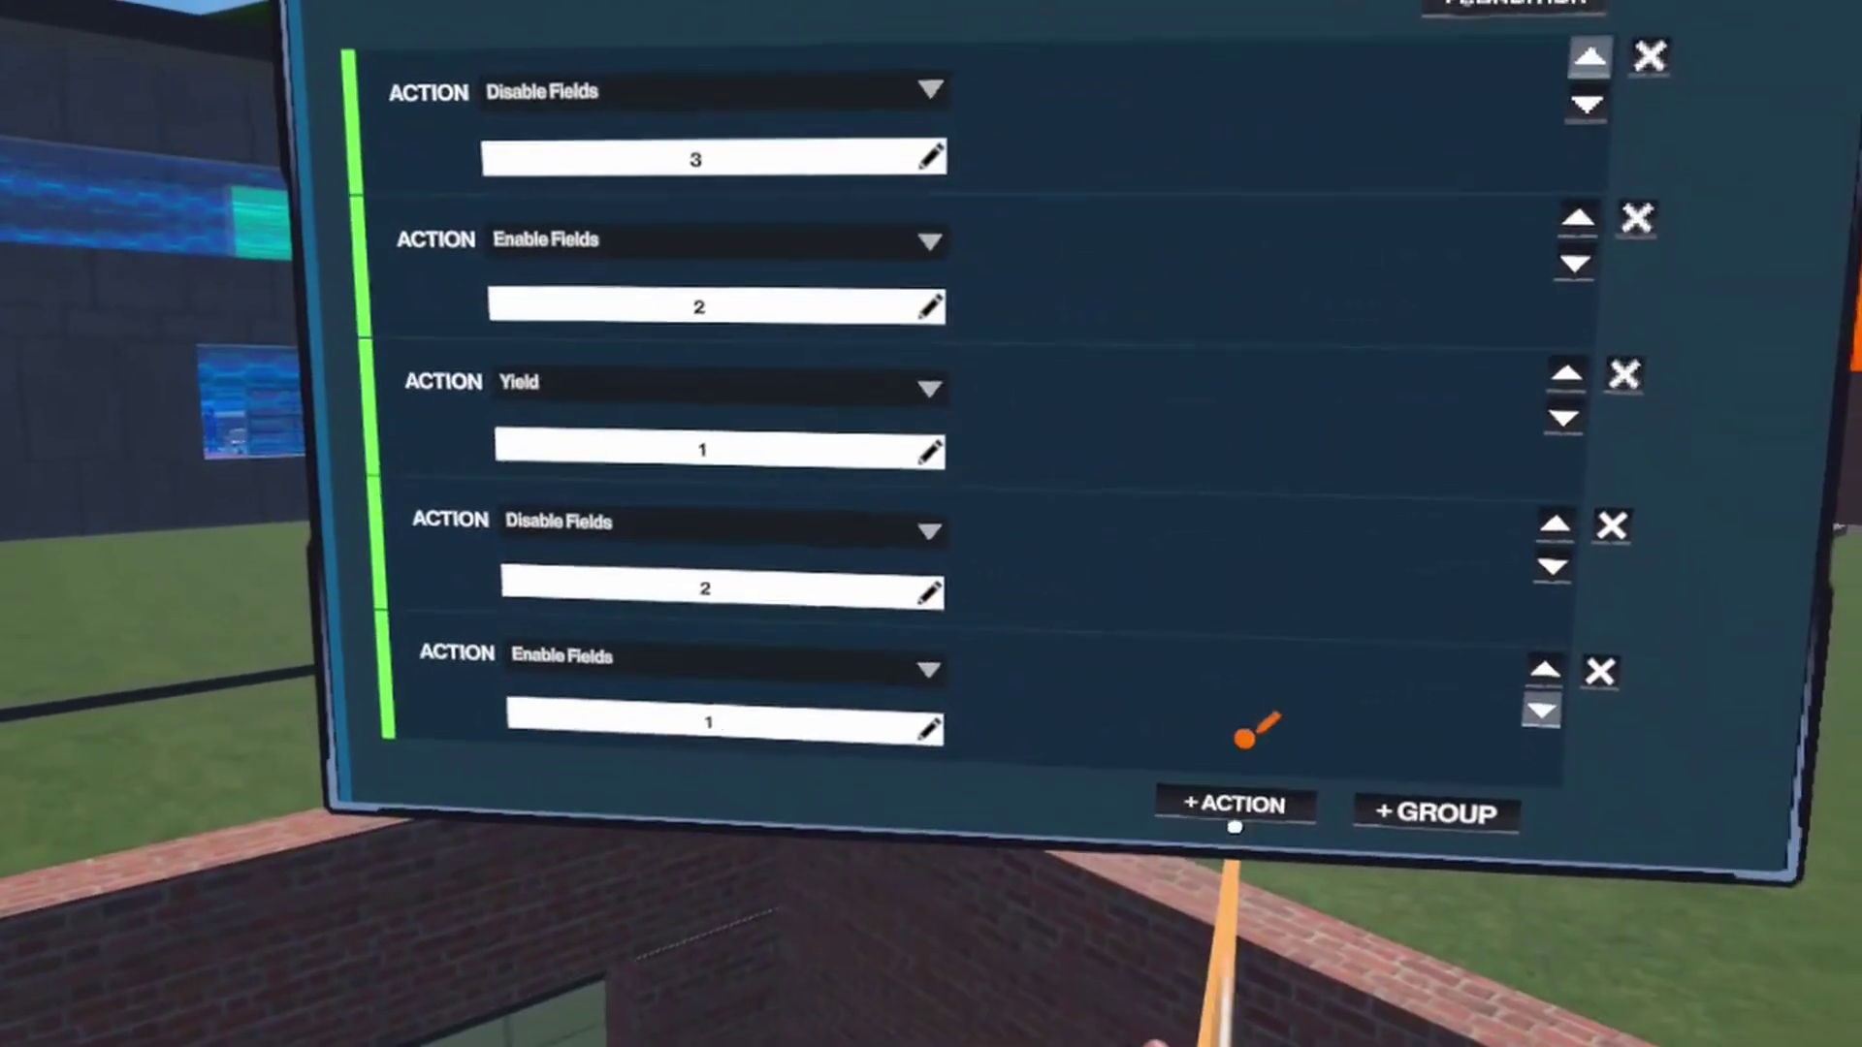
Add a Yield as the sixth action in the group and open its value for editing.
click(1251, 766)
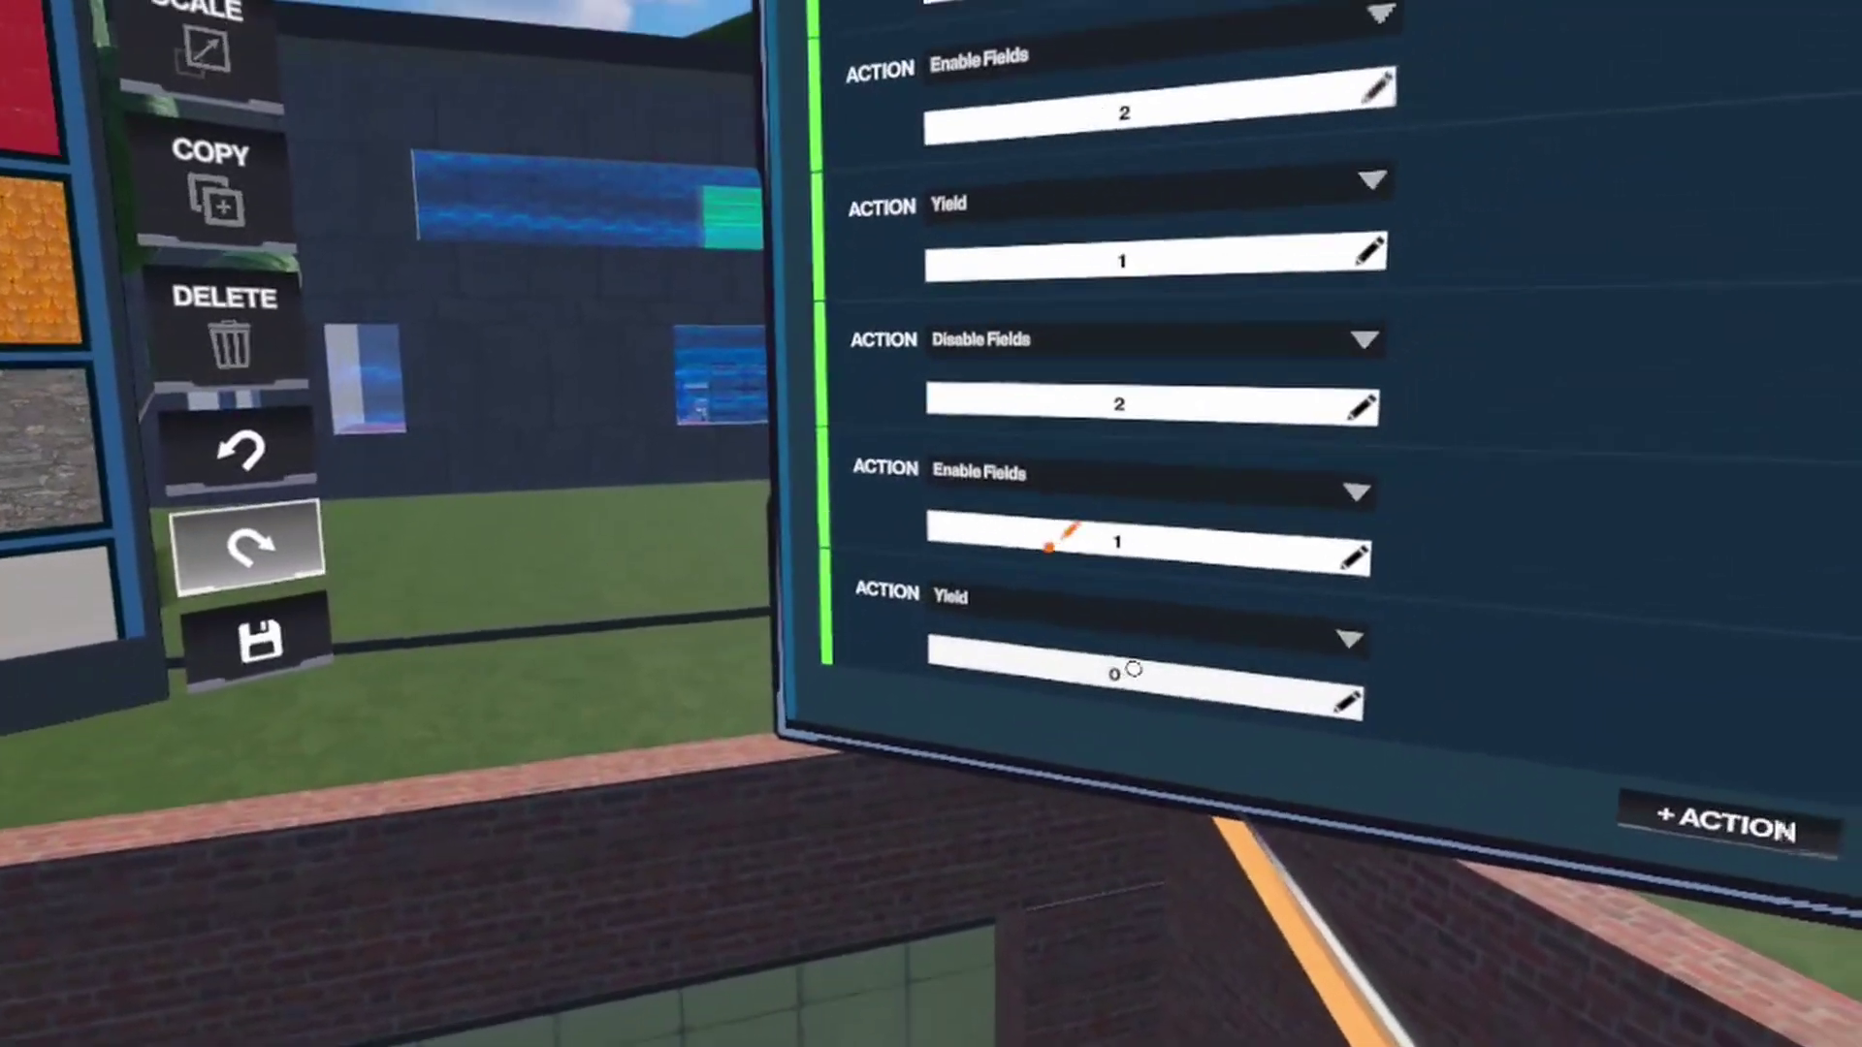
click(1133, 669)
click(1183, 640)
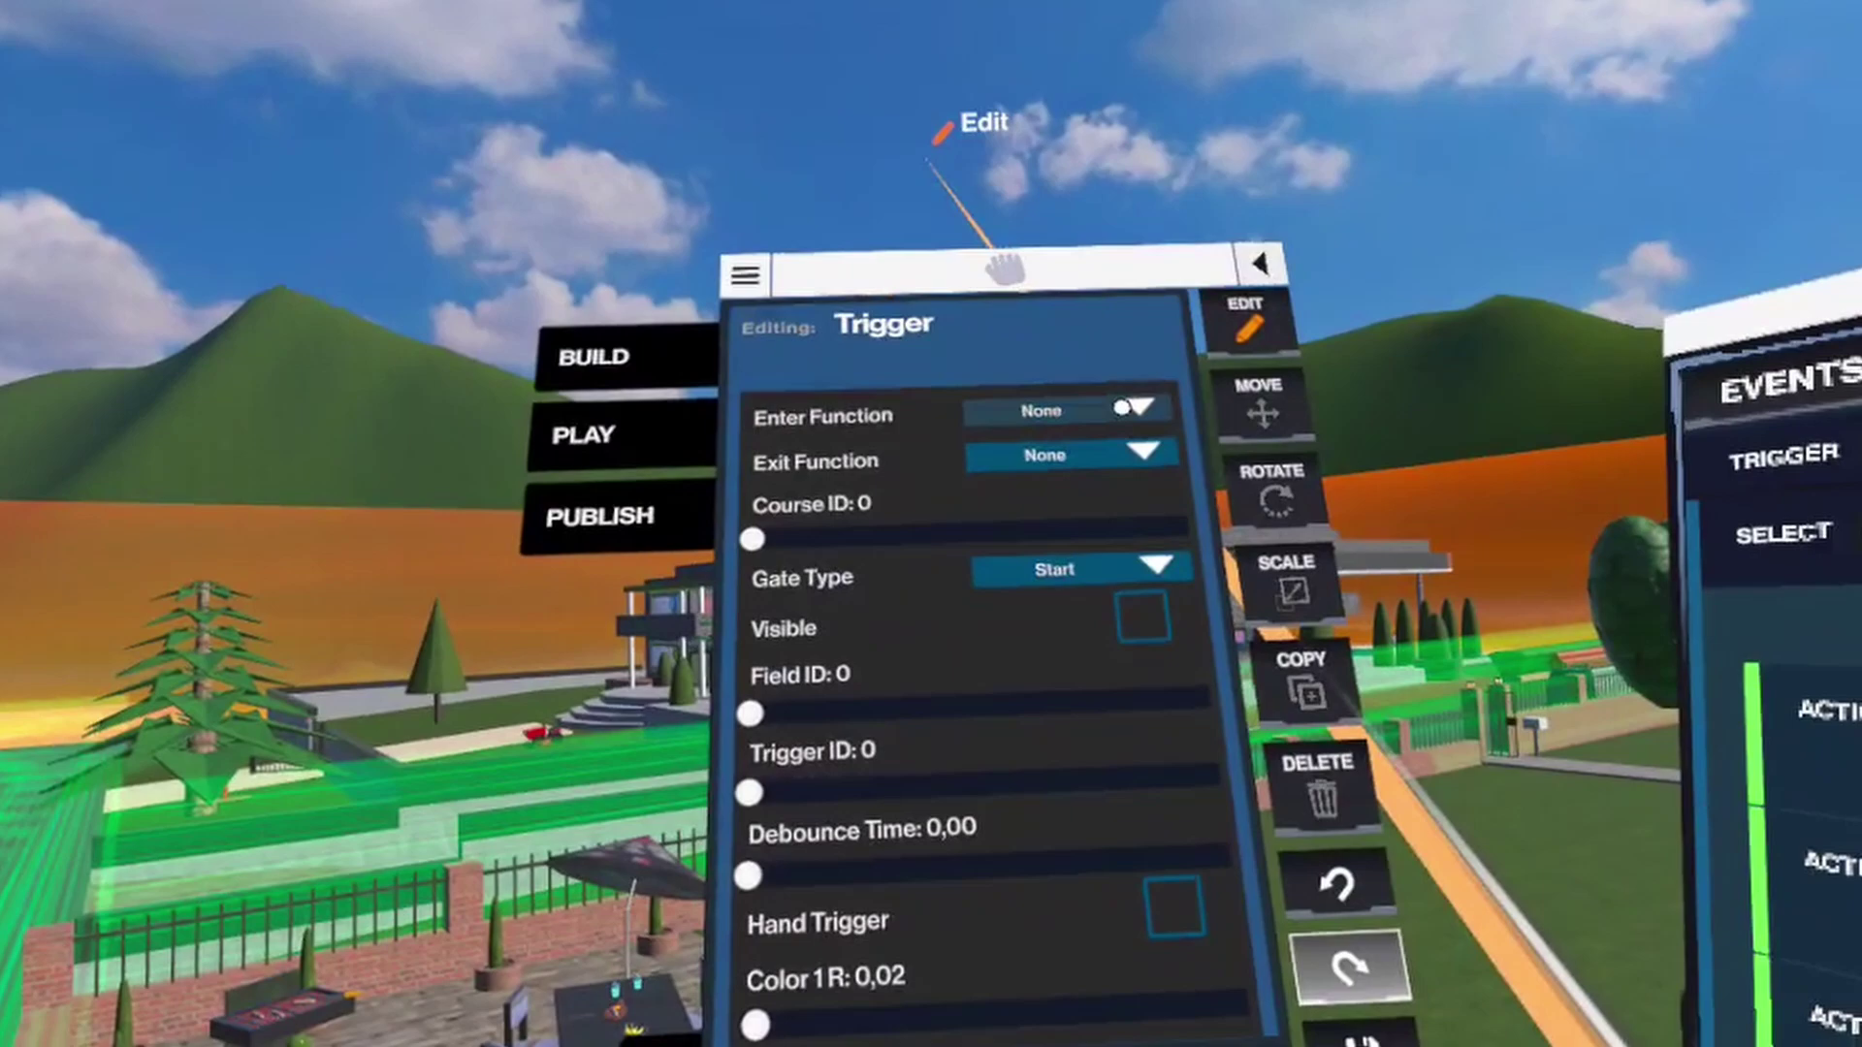
Set the trigger's Enter Function to GARAGE.
click(1121, 407)
scroll(1100, 524, down, 3)
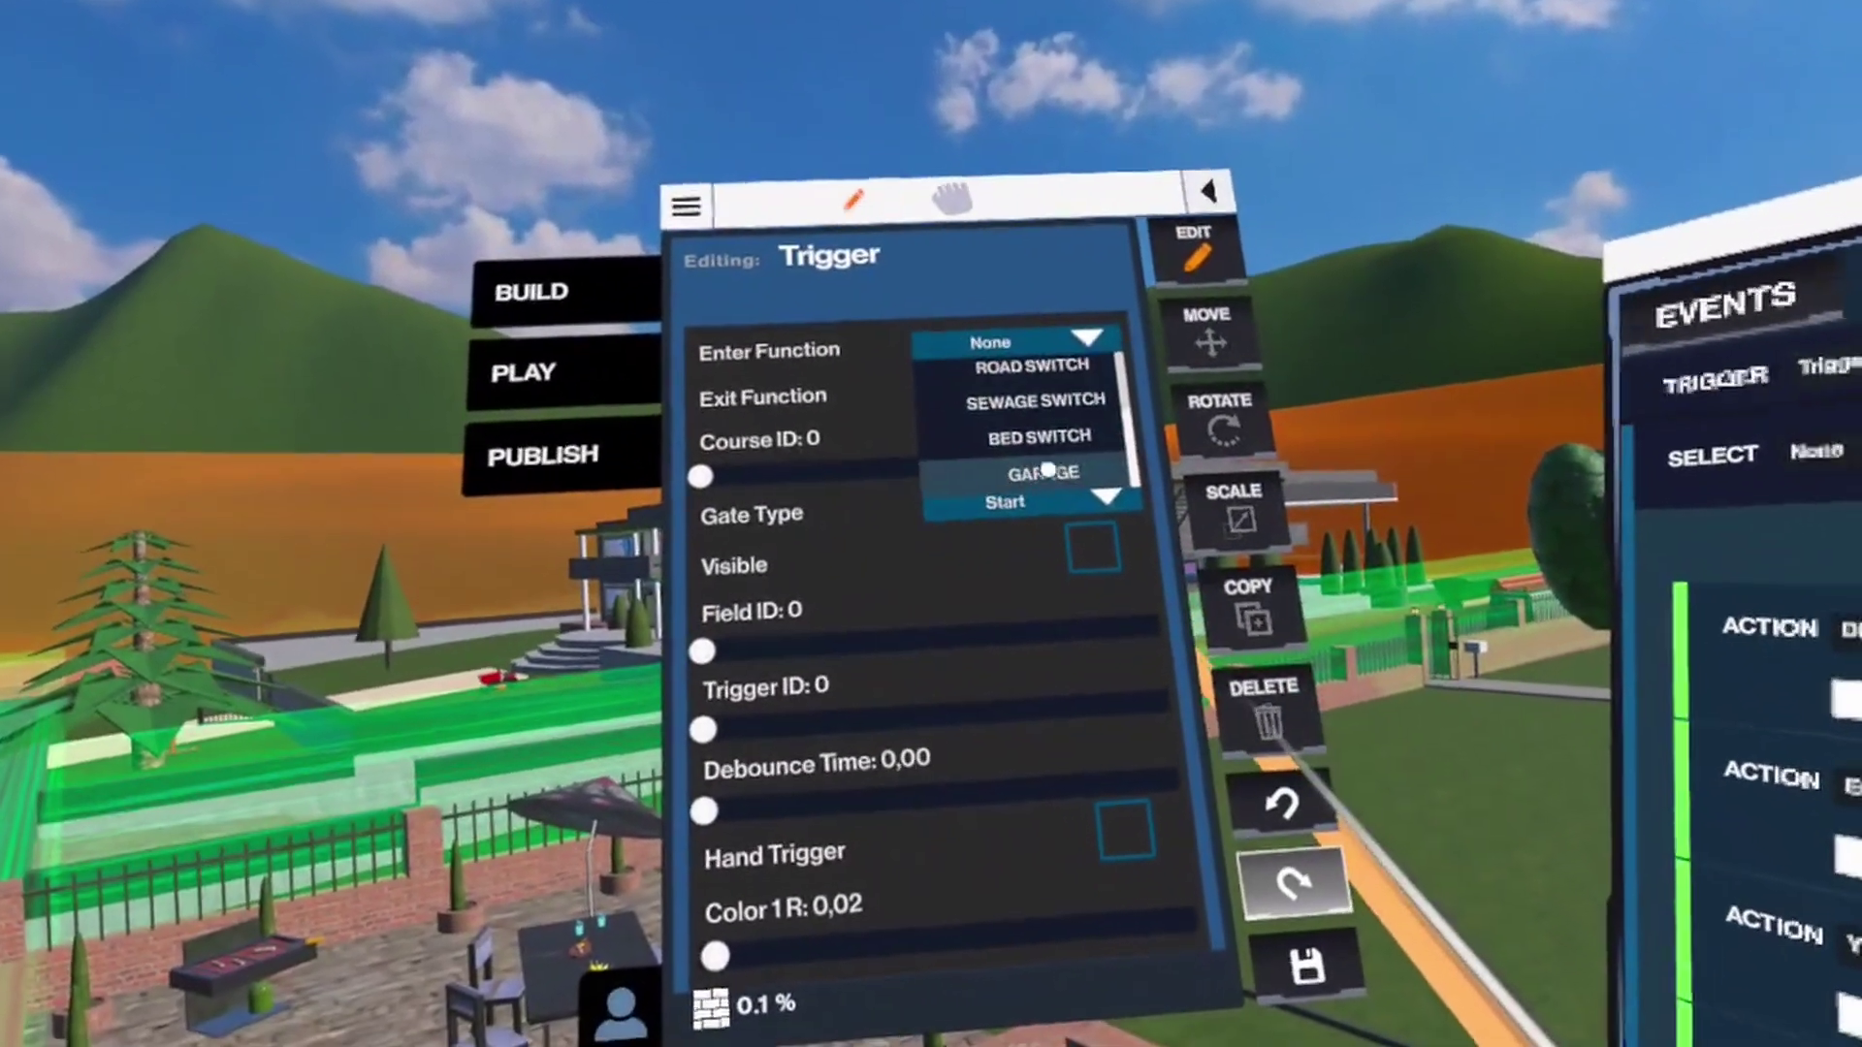
click(1047, 471)
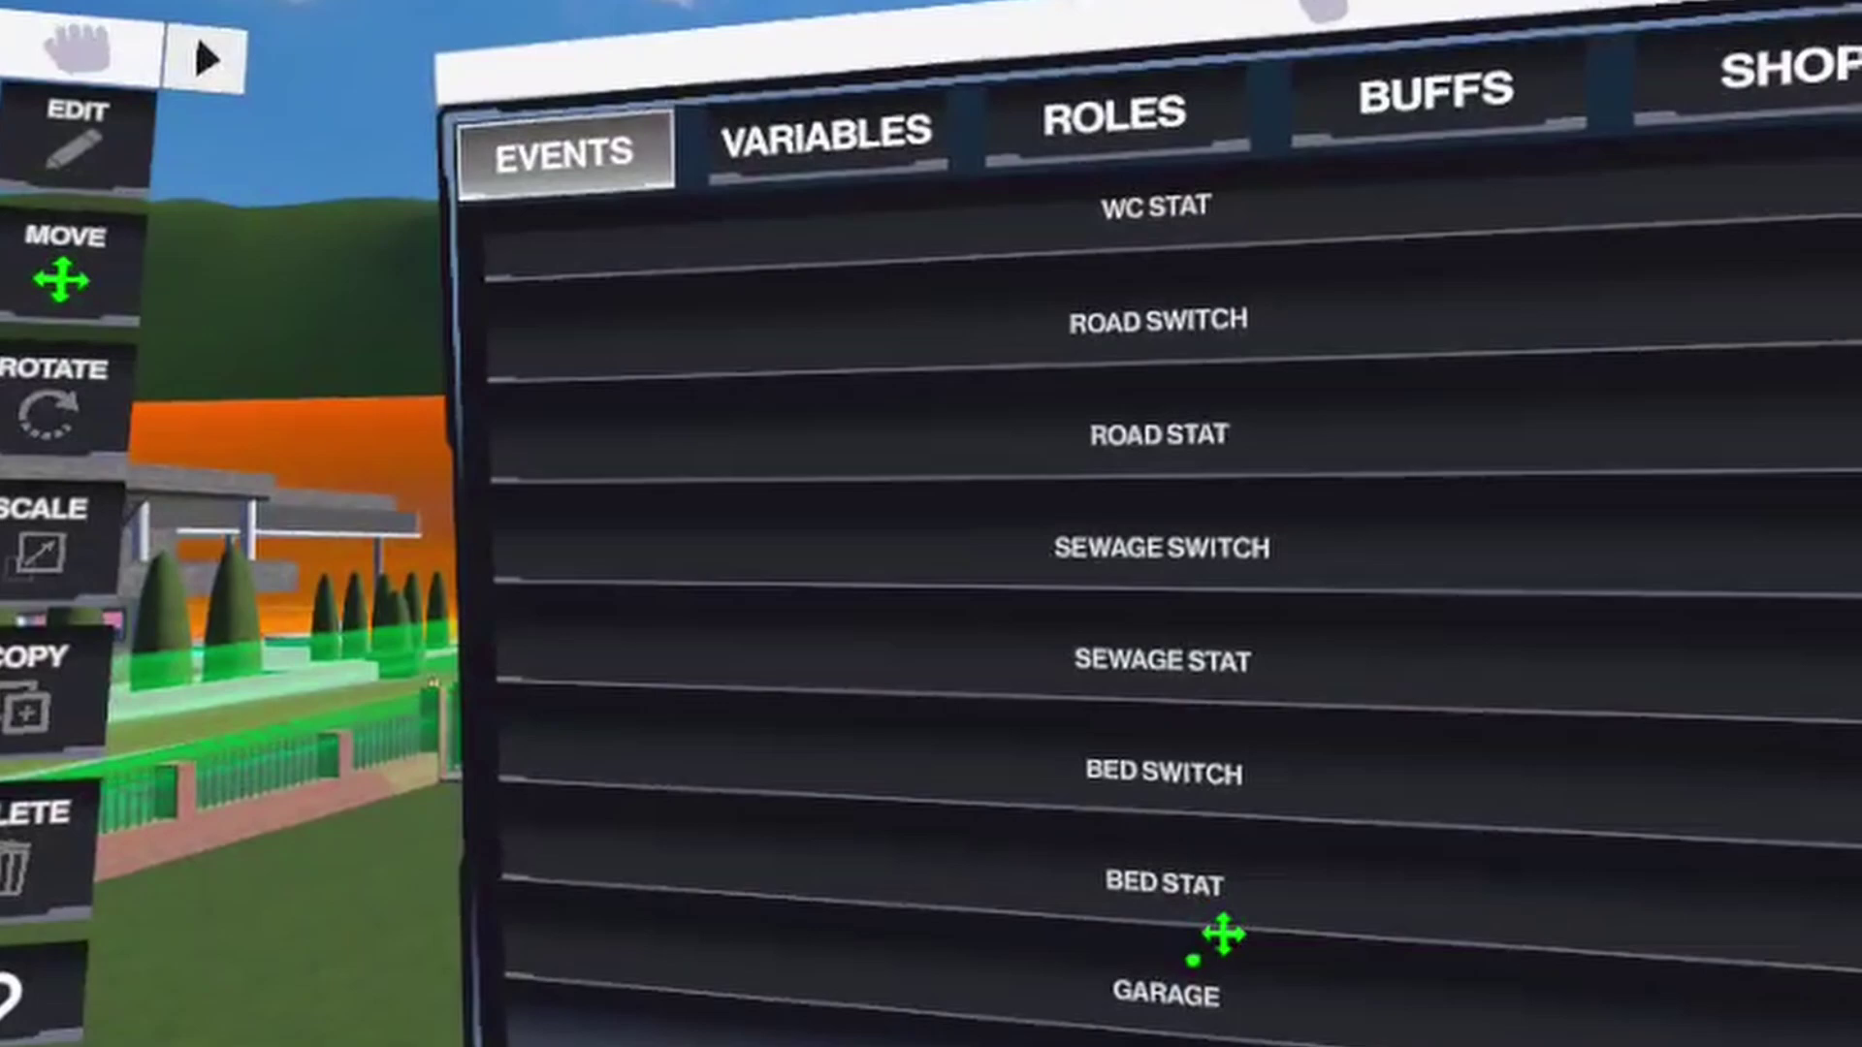
Create a new event and set its trigger to Match Setup.
click(1122, 785)
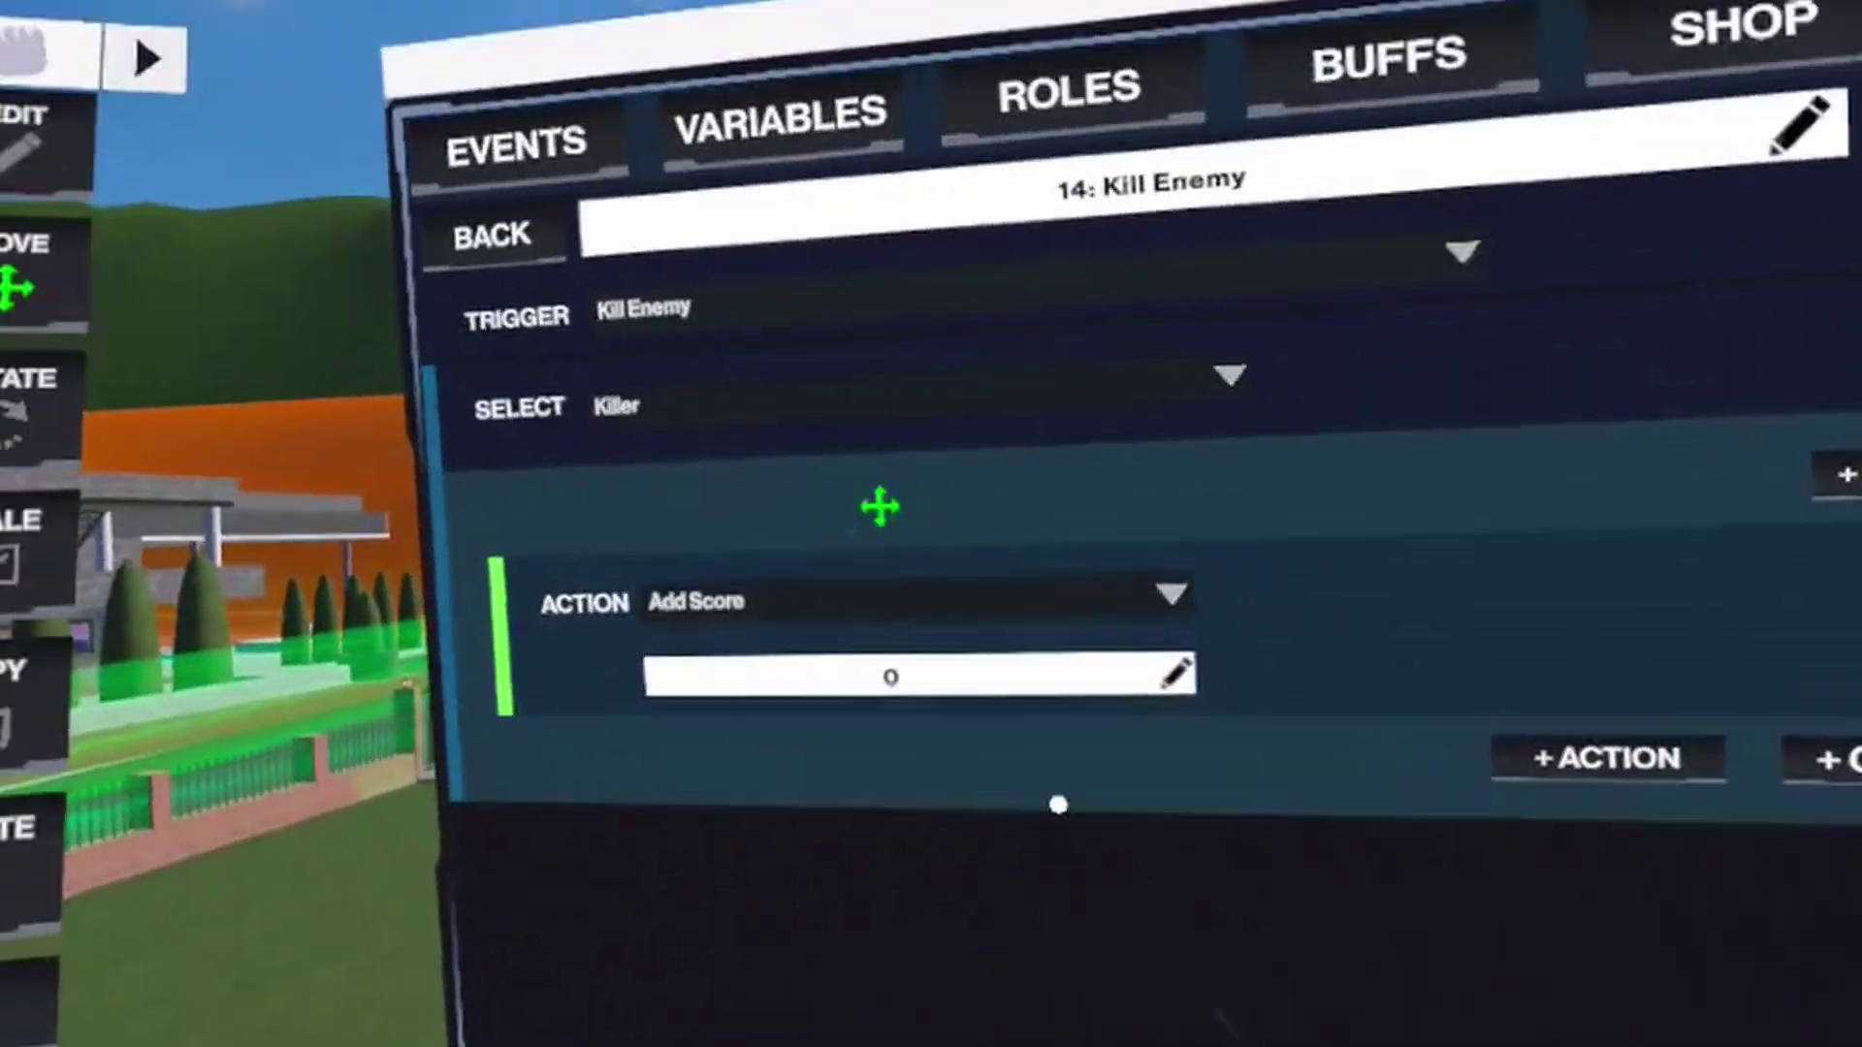
click(737, 308)
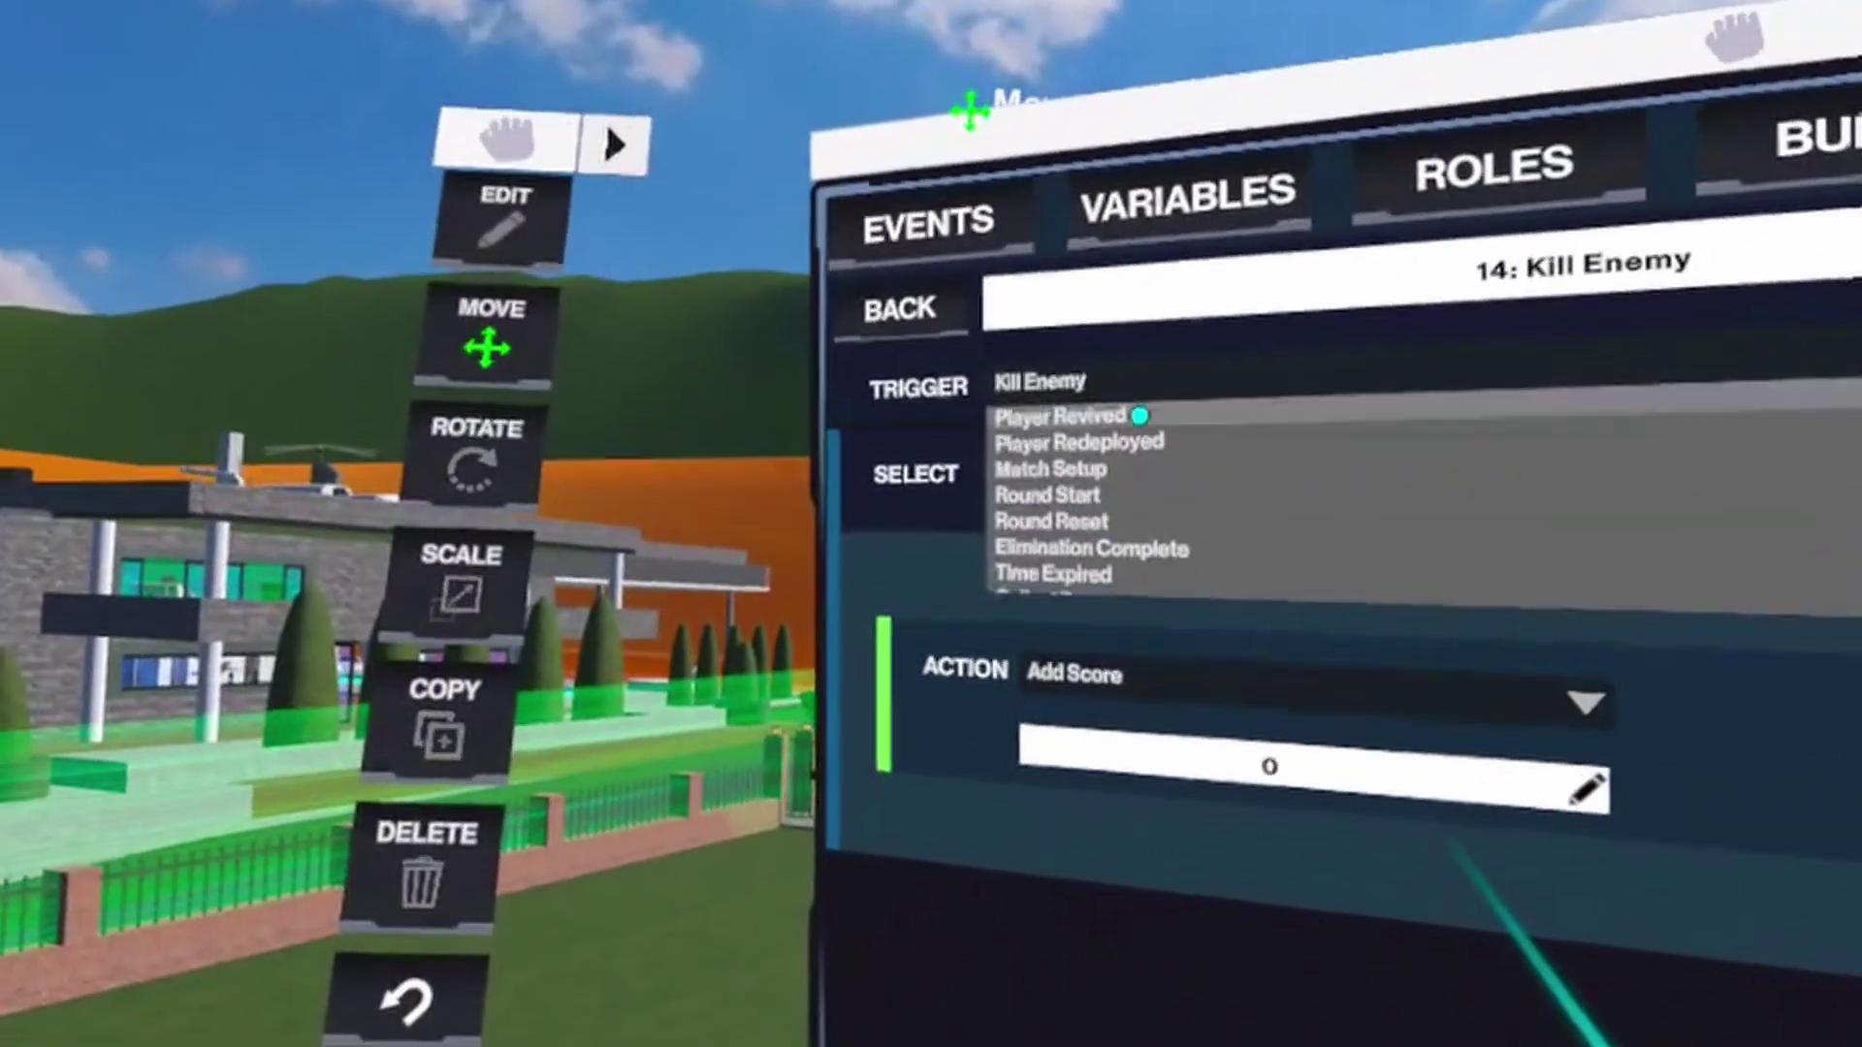
scroll(1139, 415, down, 1)
click(1144, 456)
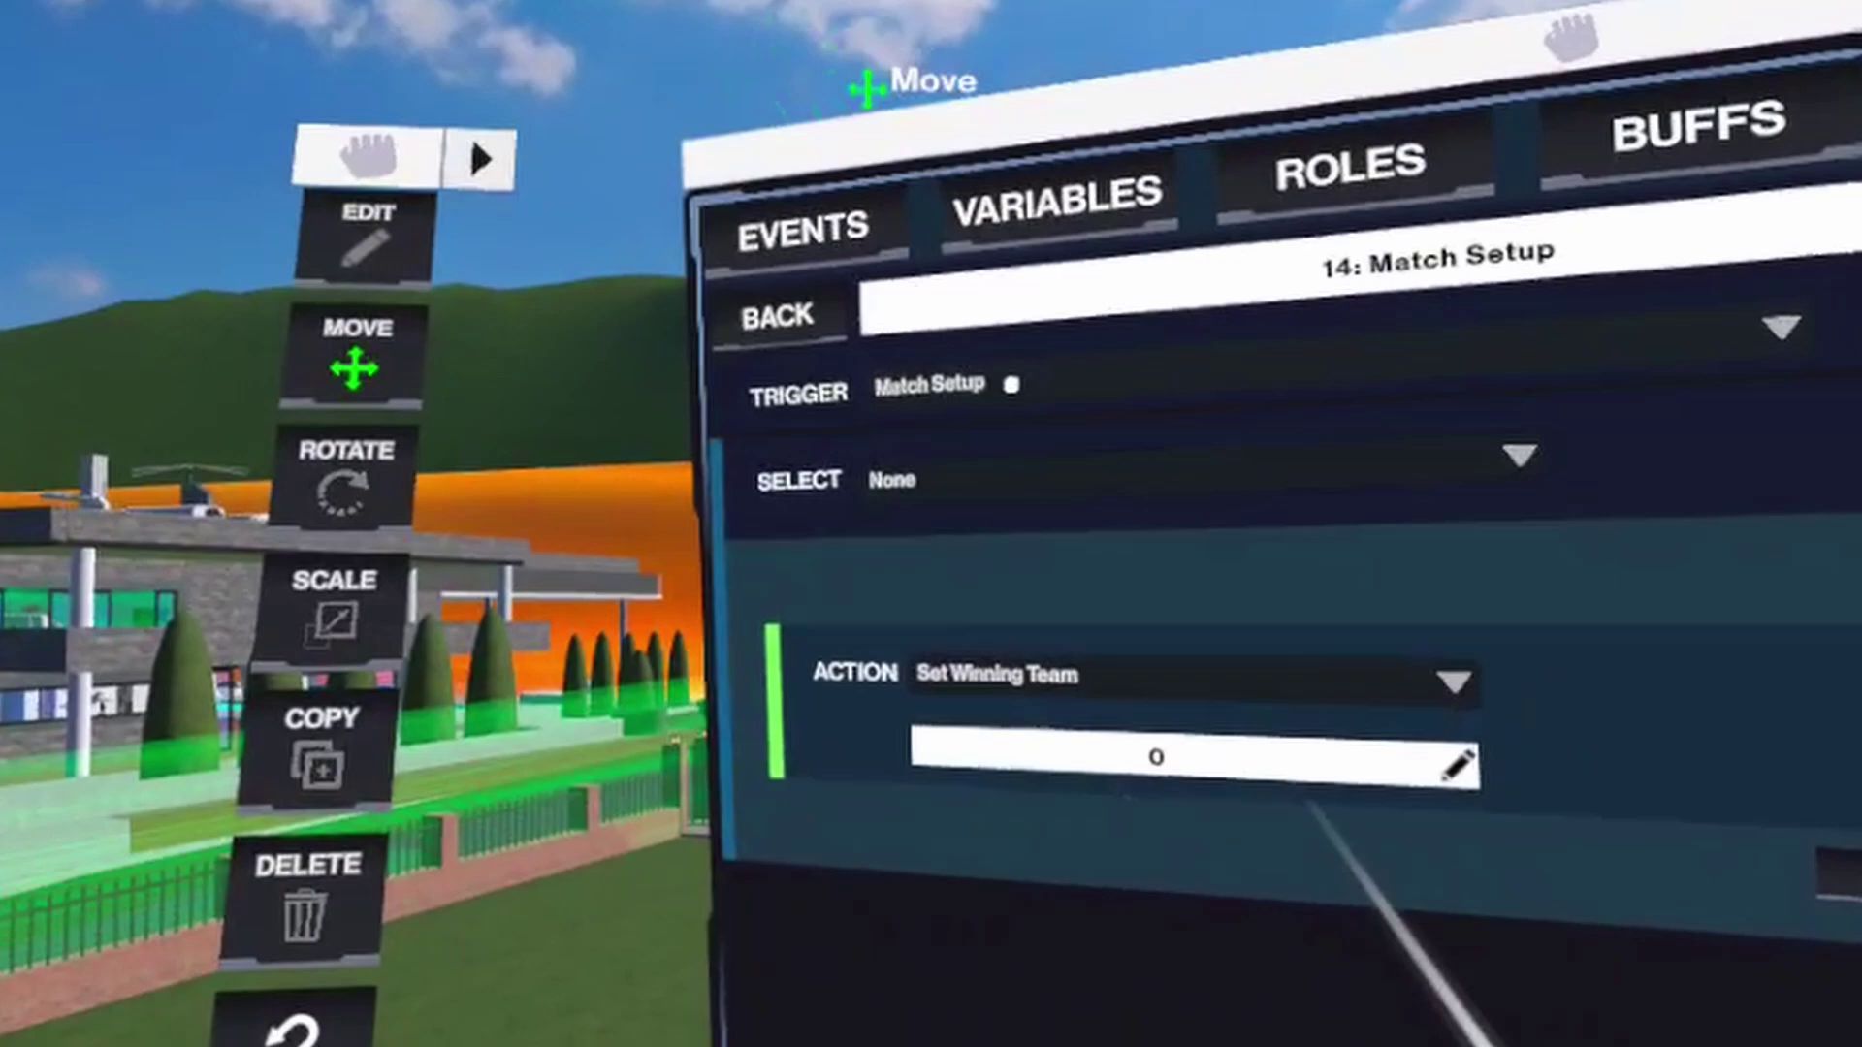
Set the Match Setup event's first action to Disable Fields with a value of 1.
click(1229, 681)
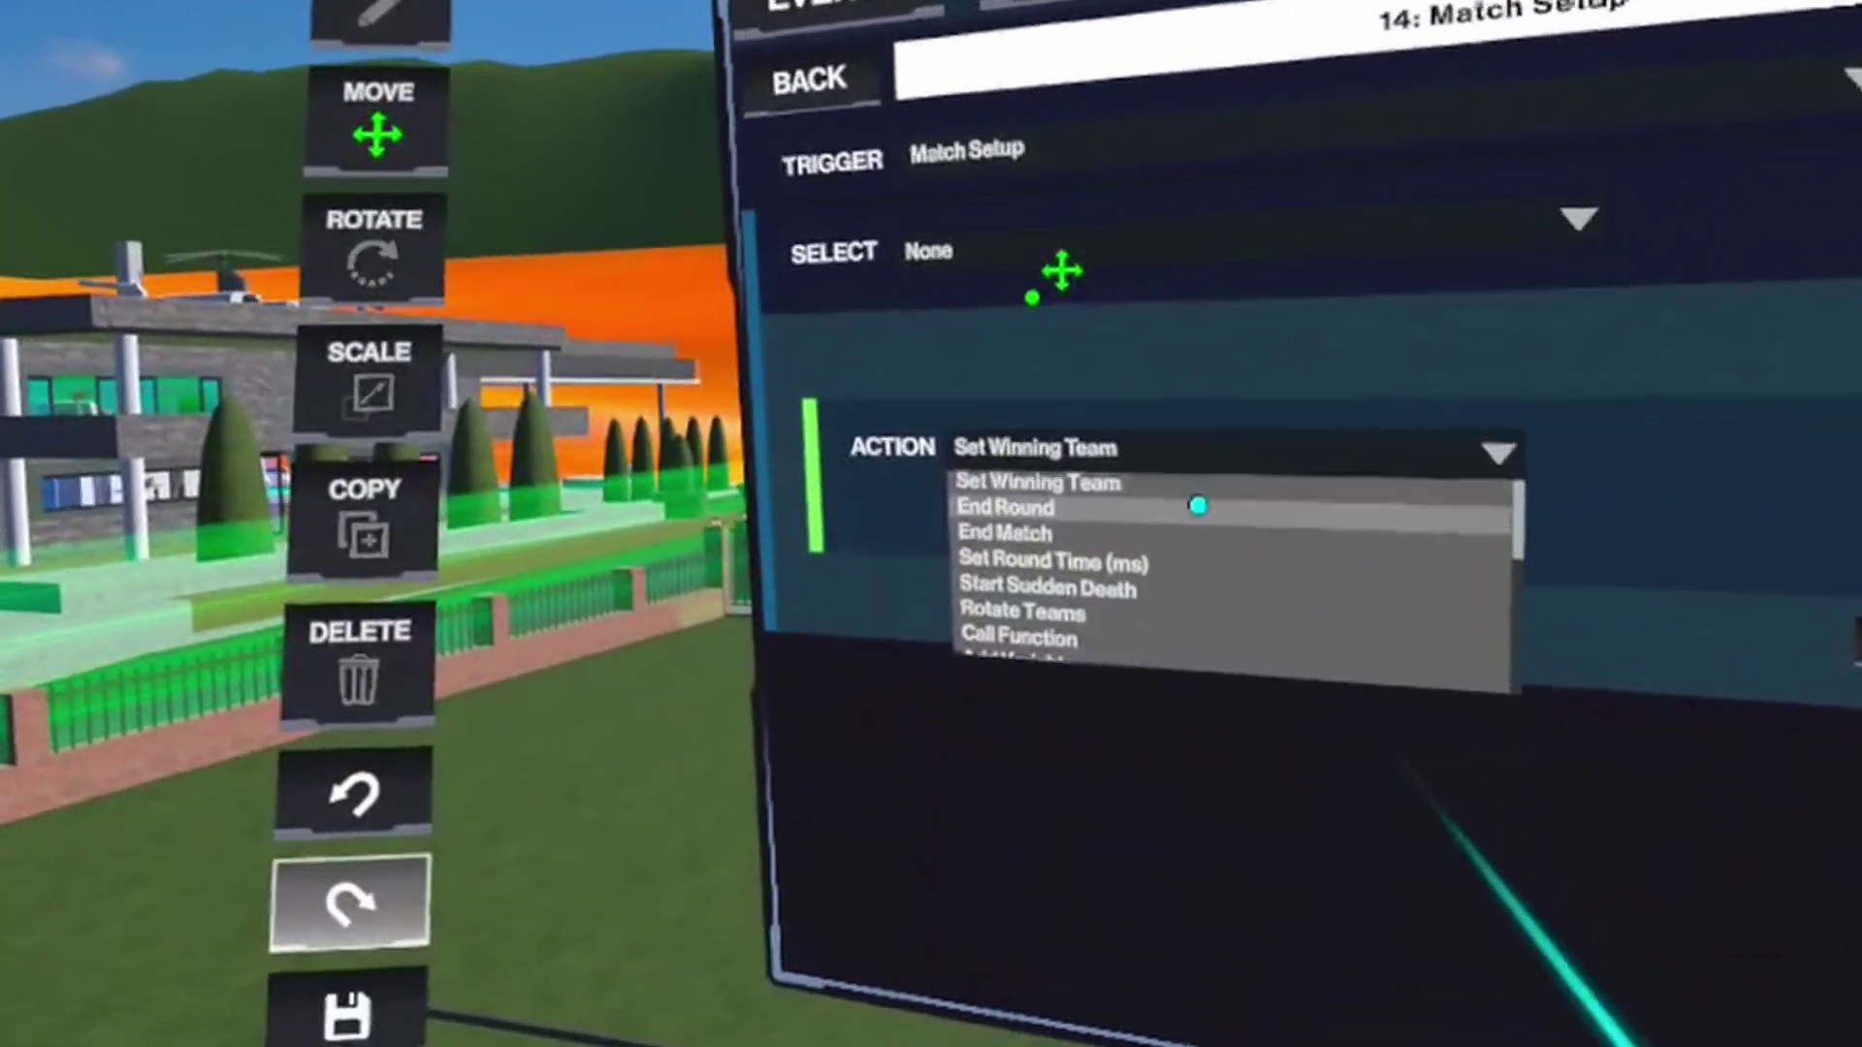
scroll(1198, 505, down, 10)
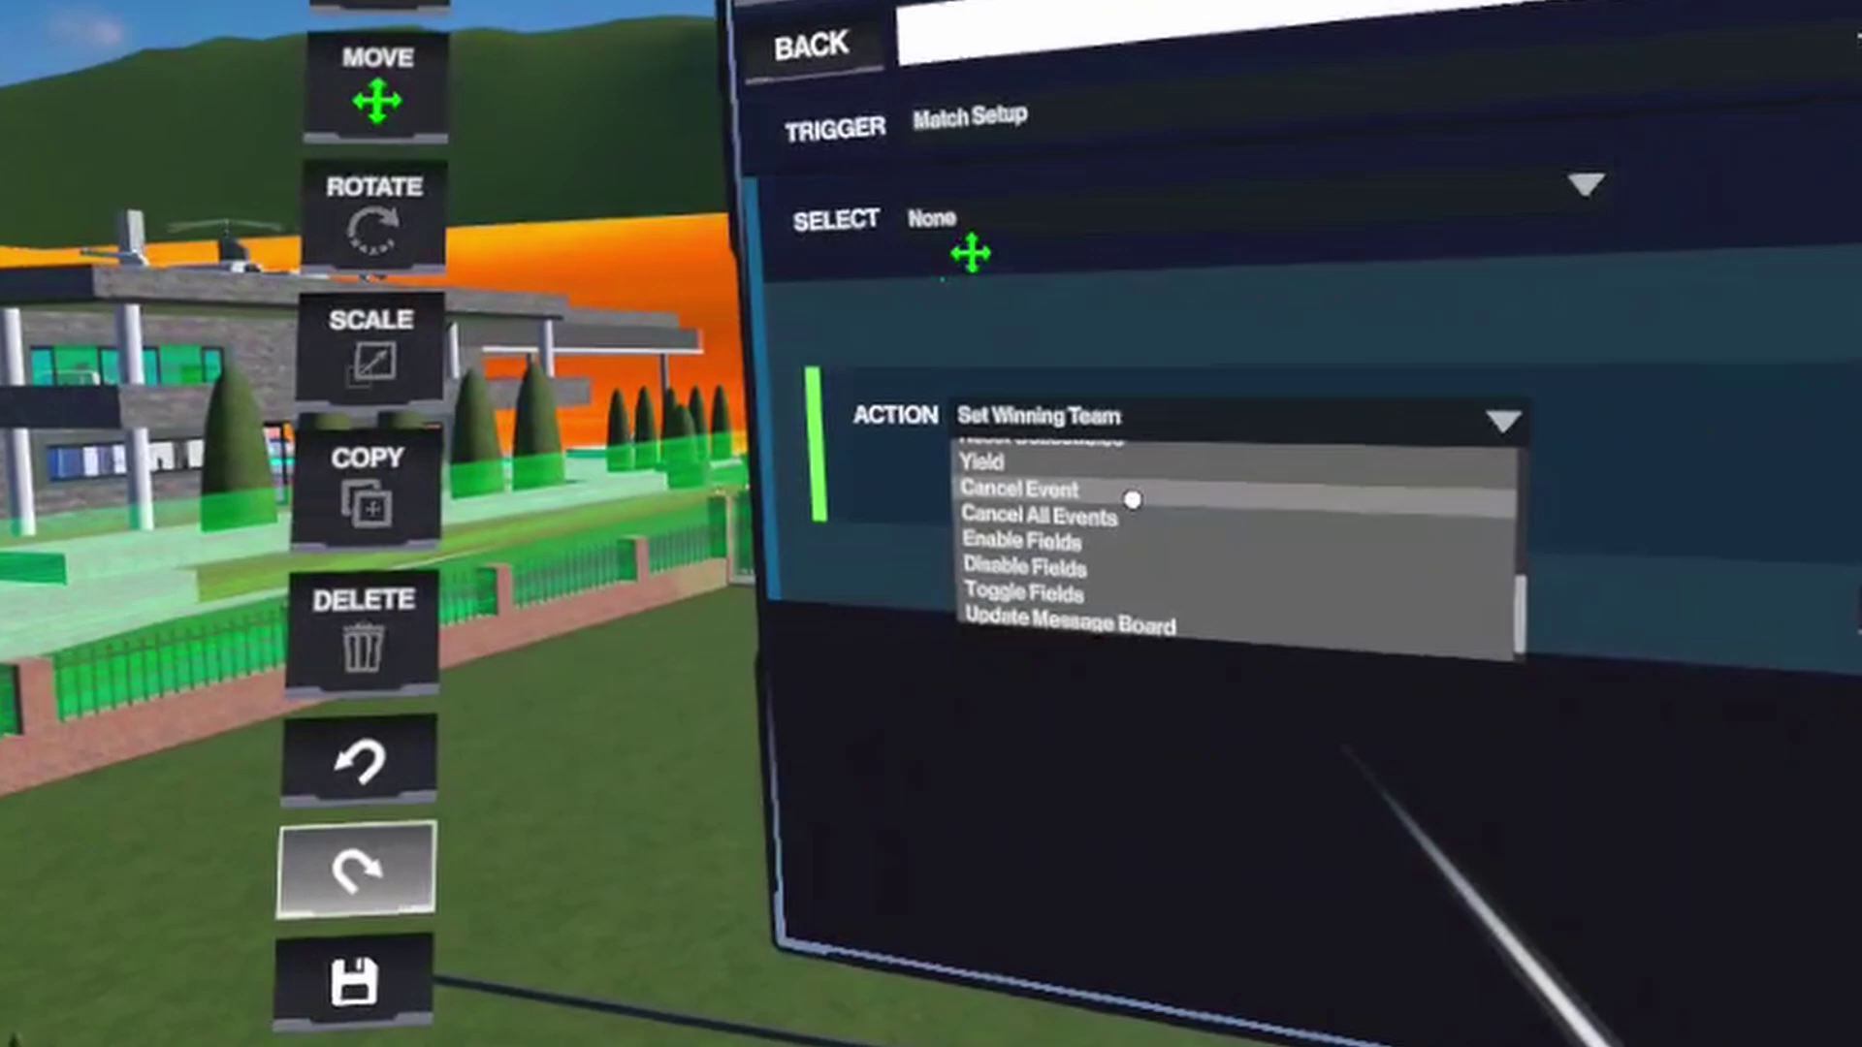
scroll(1132, 499, down, 1)
click(1109, 527)
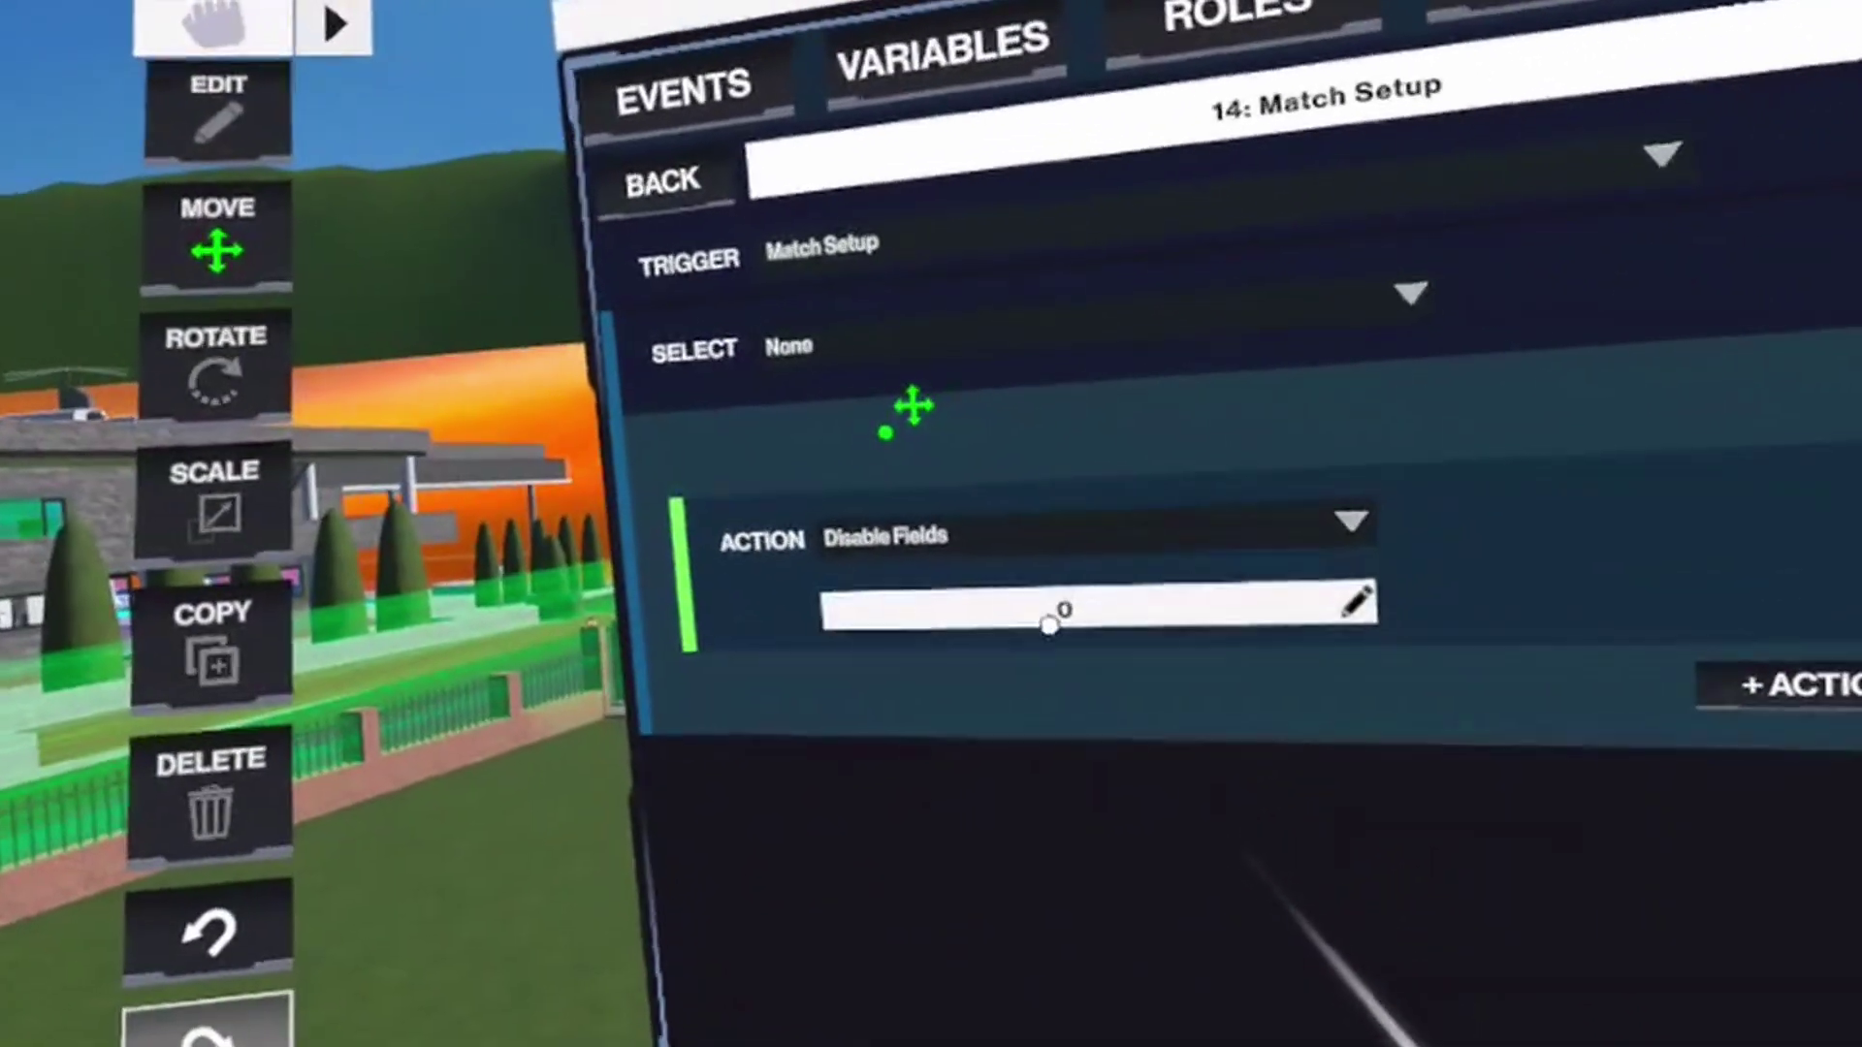
click(1048, 621)
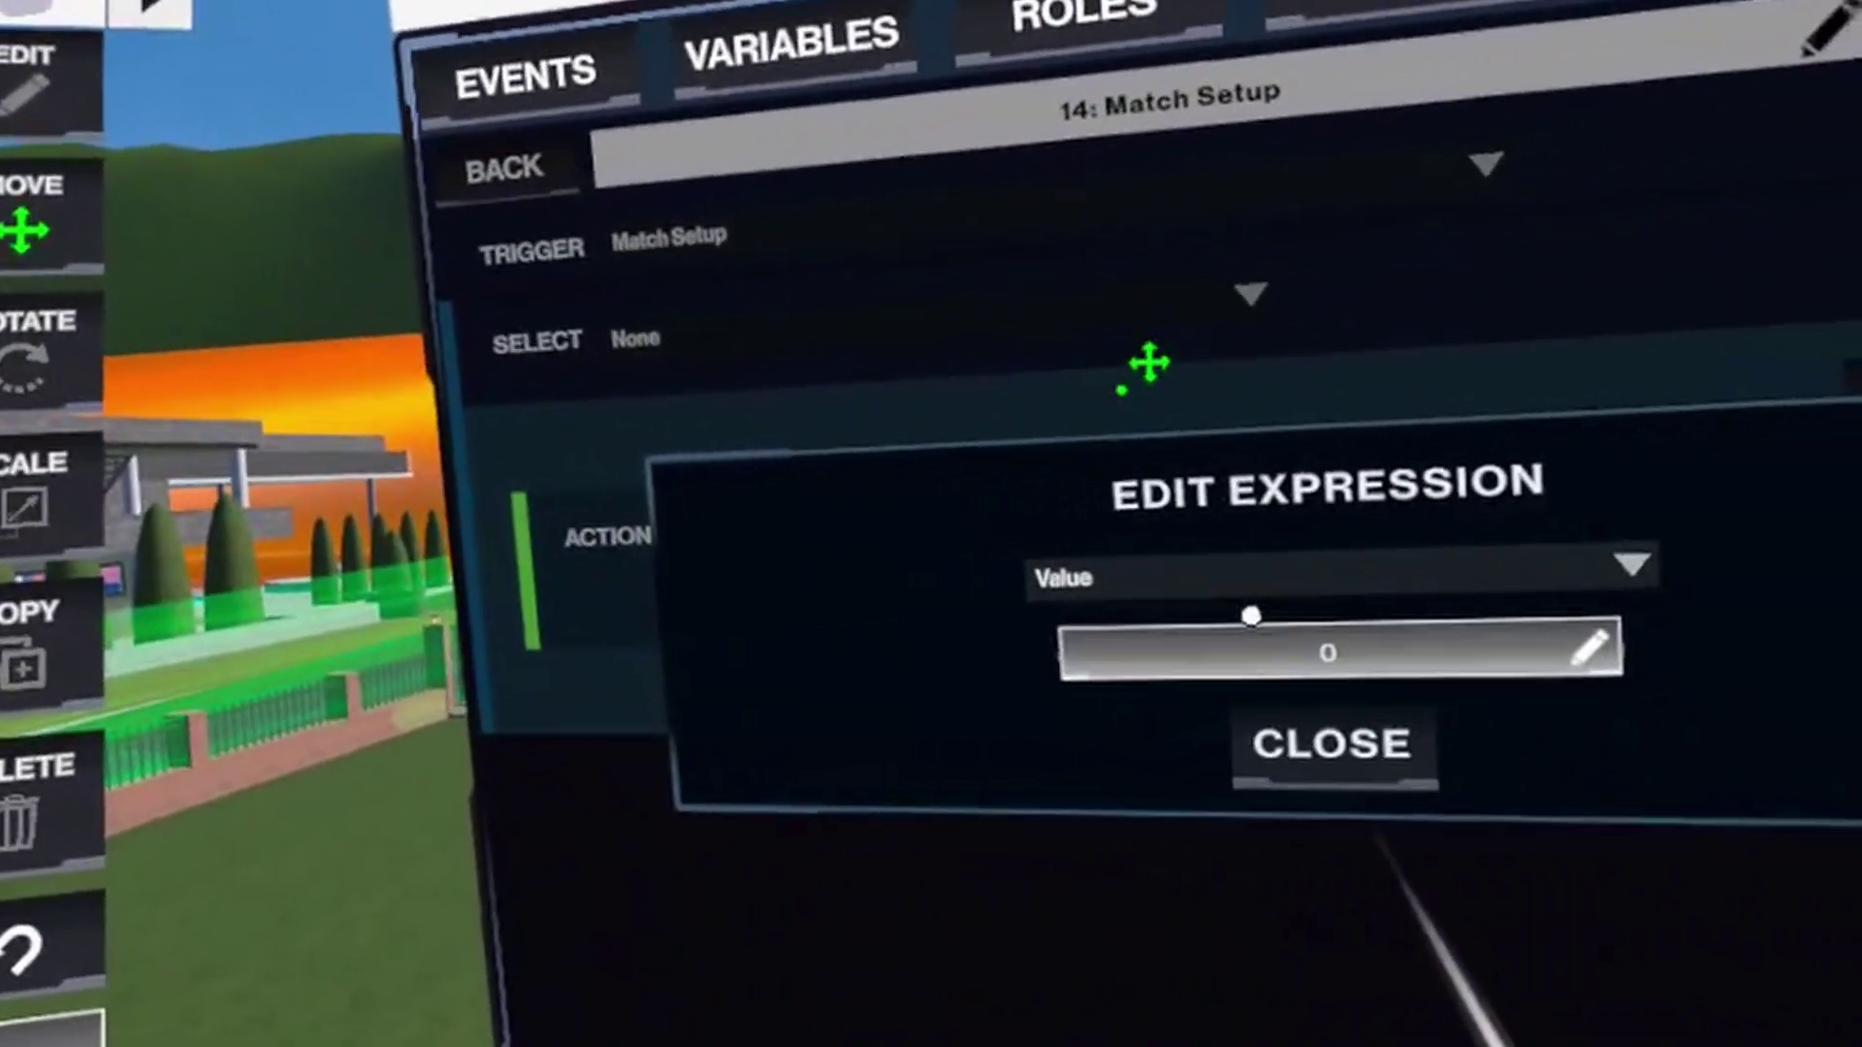
click(1261, 640)
click(621, 965)
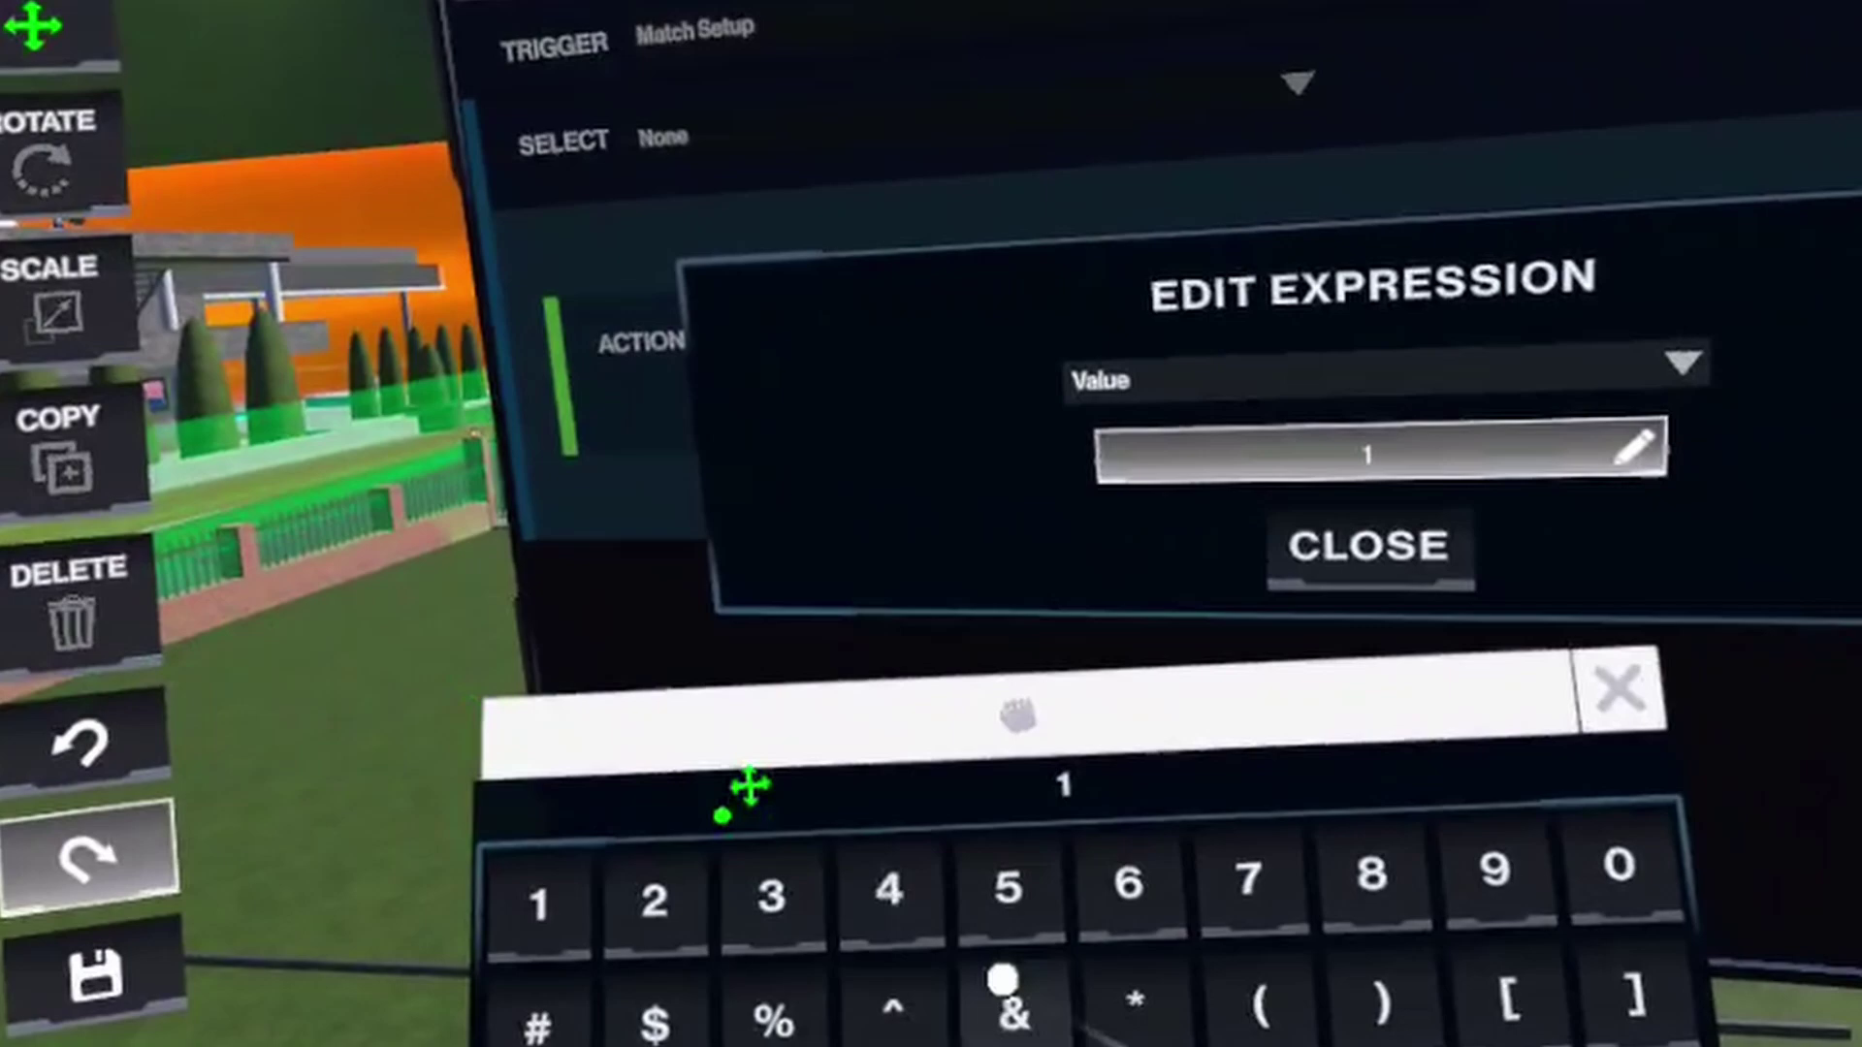
click(1617, 688)
click(1358, 560)
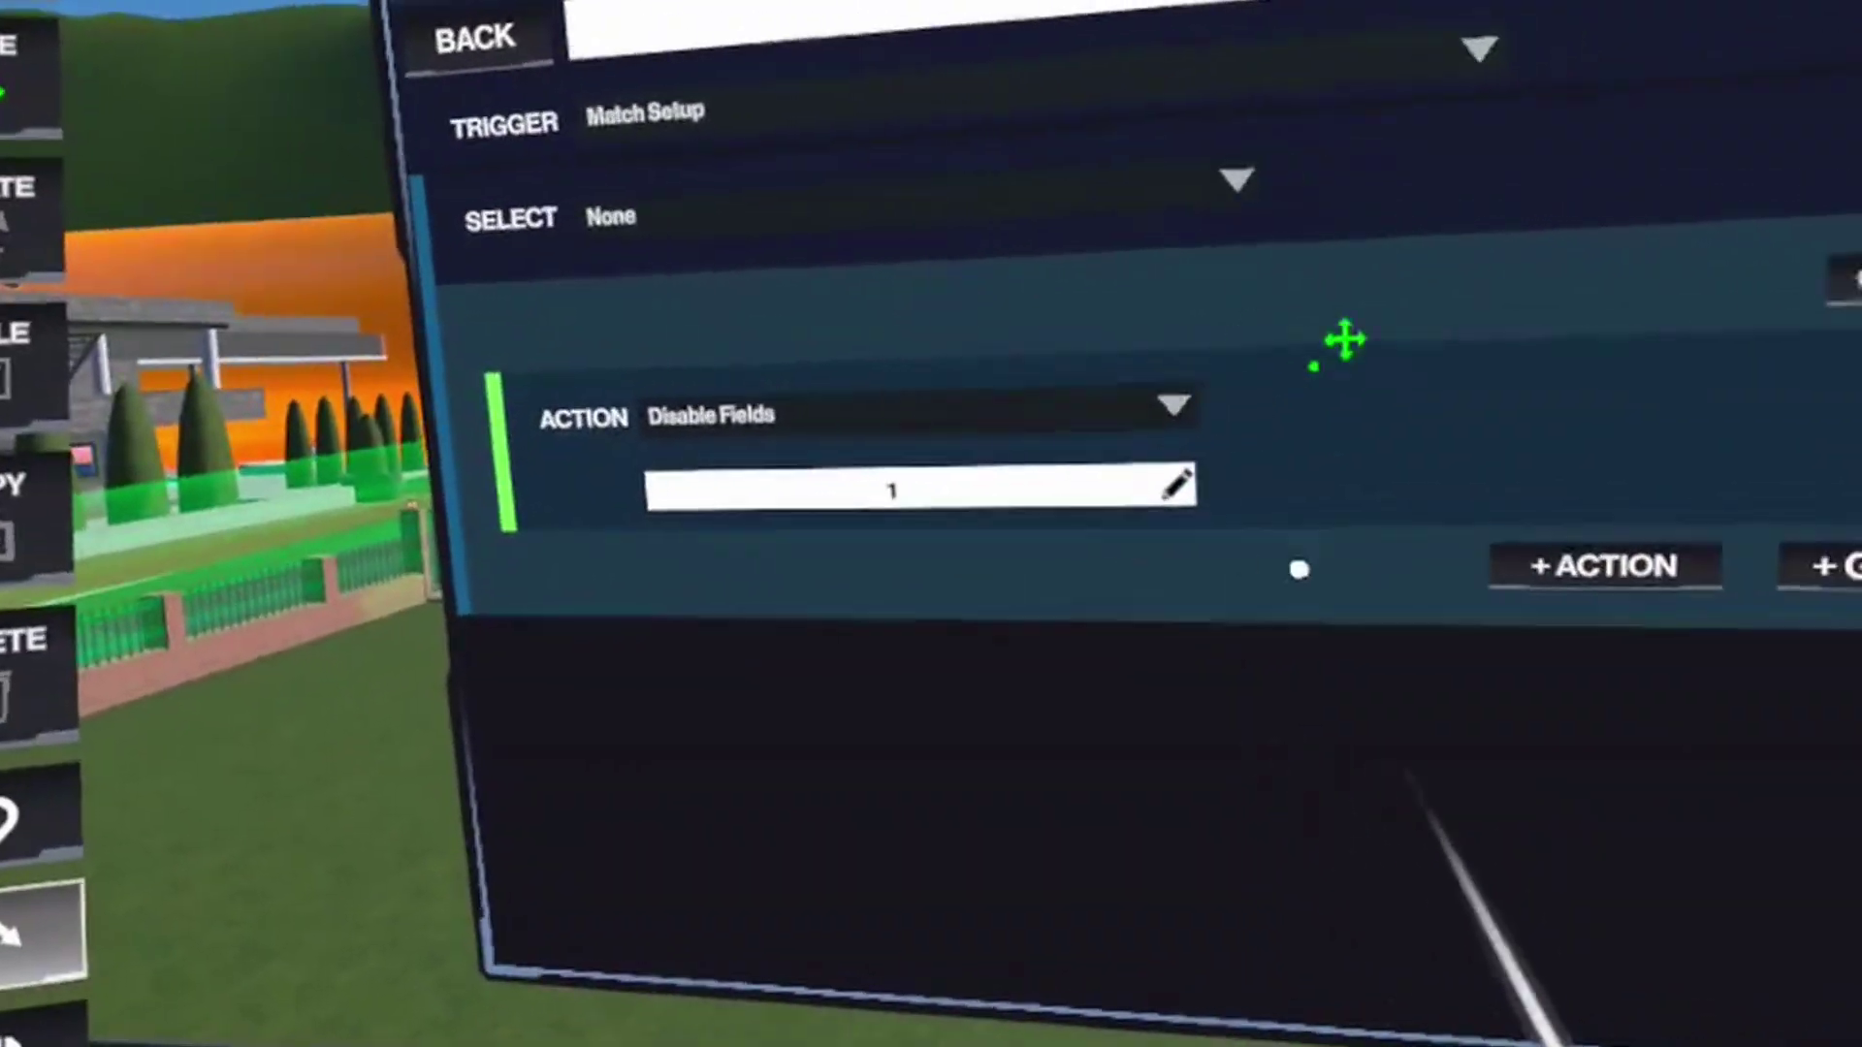
Add a second Disable Fields action to the Match Setup event with a value of 2.
click(1605, 567)
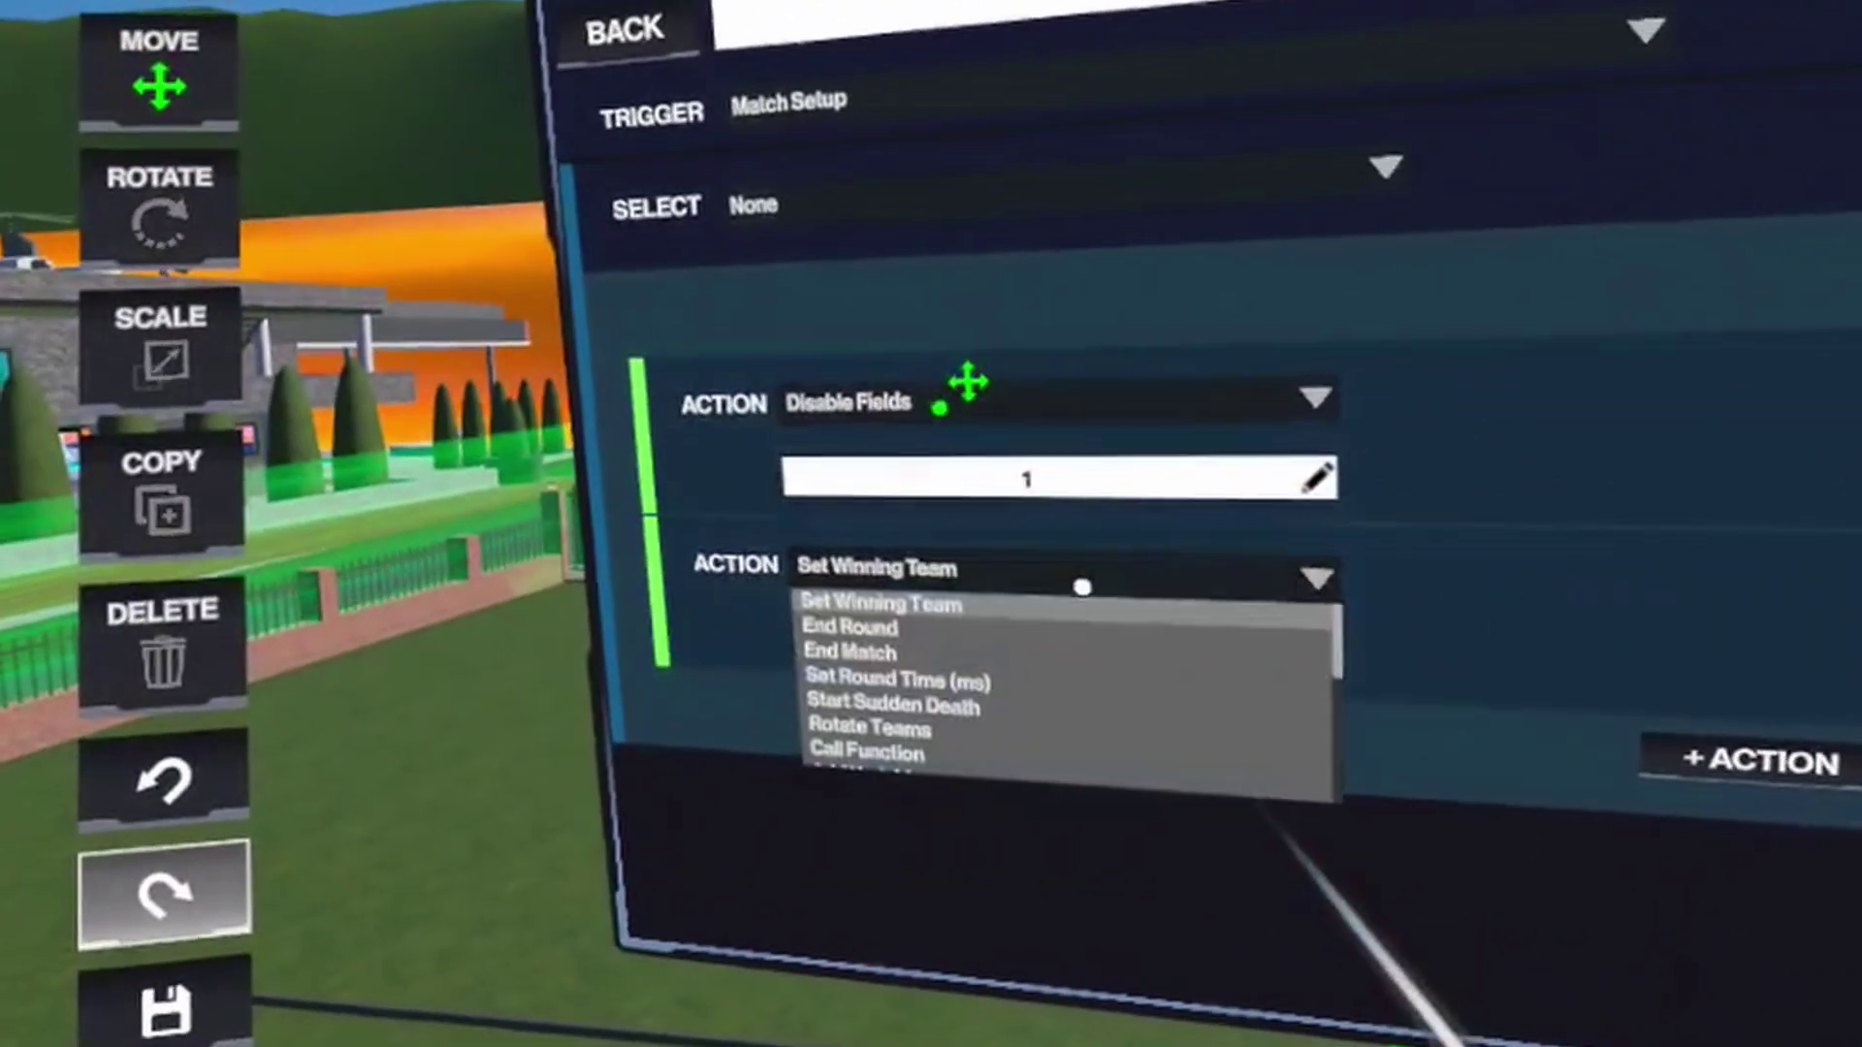
scroll(1039, 615, down, 5)
click(1200, 562)
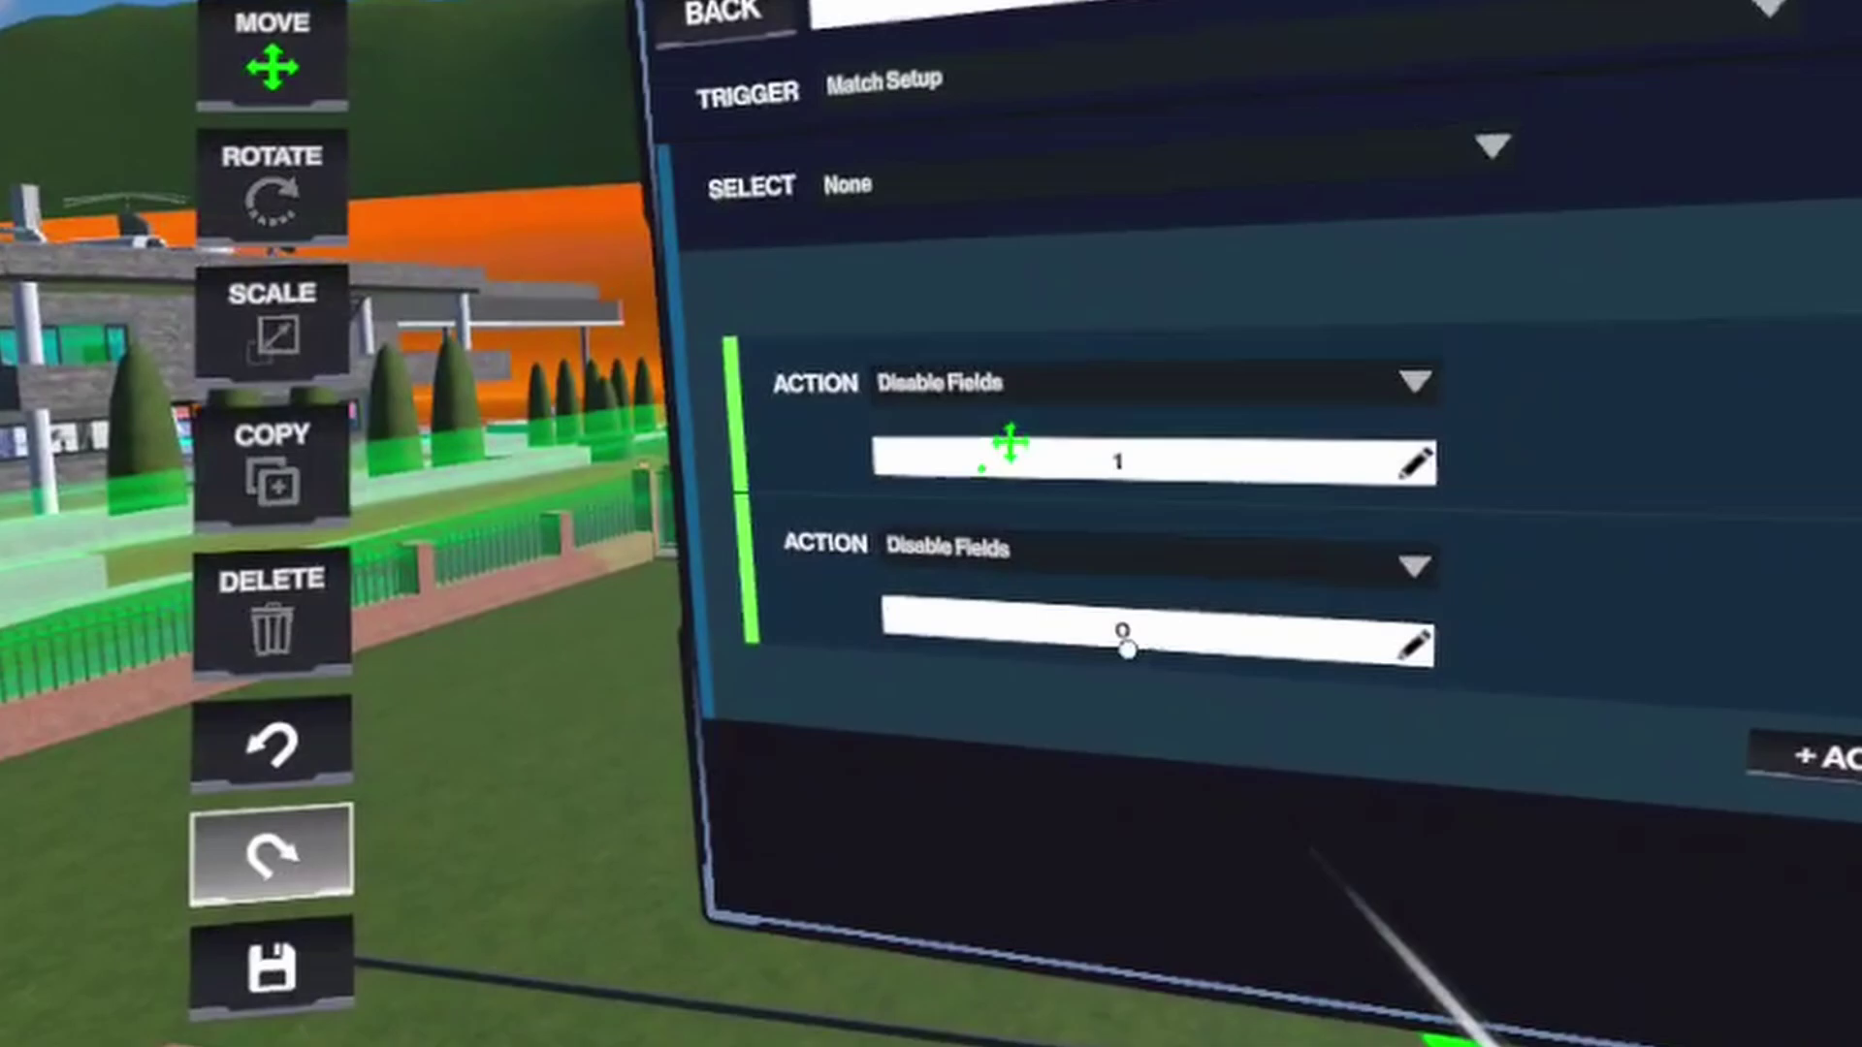
click(1125, 647)
click(1230, 631)
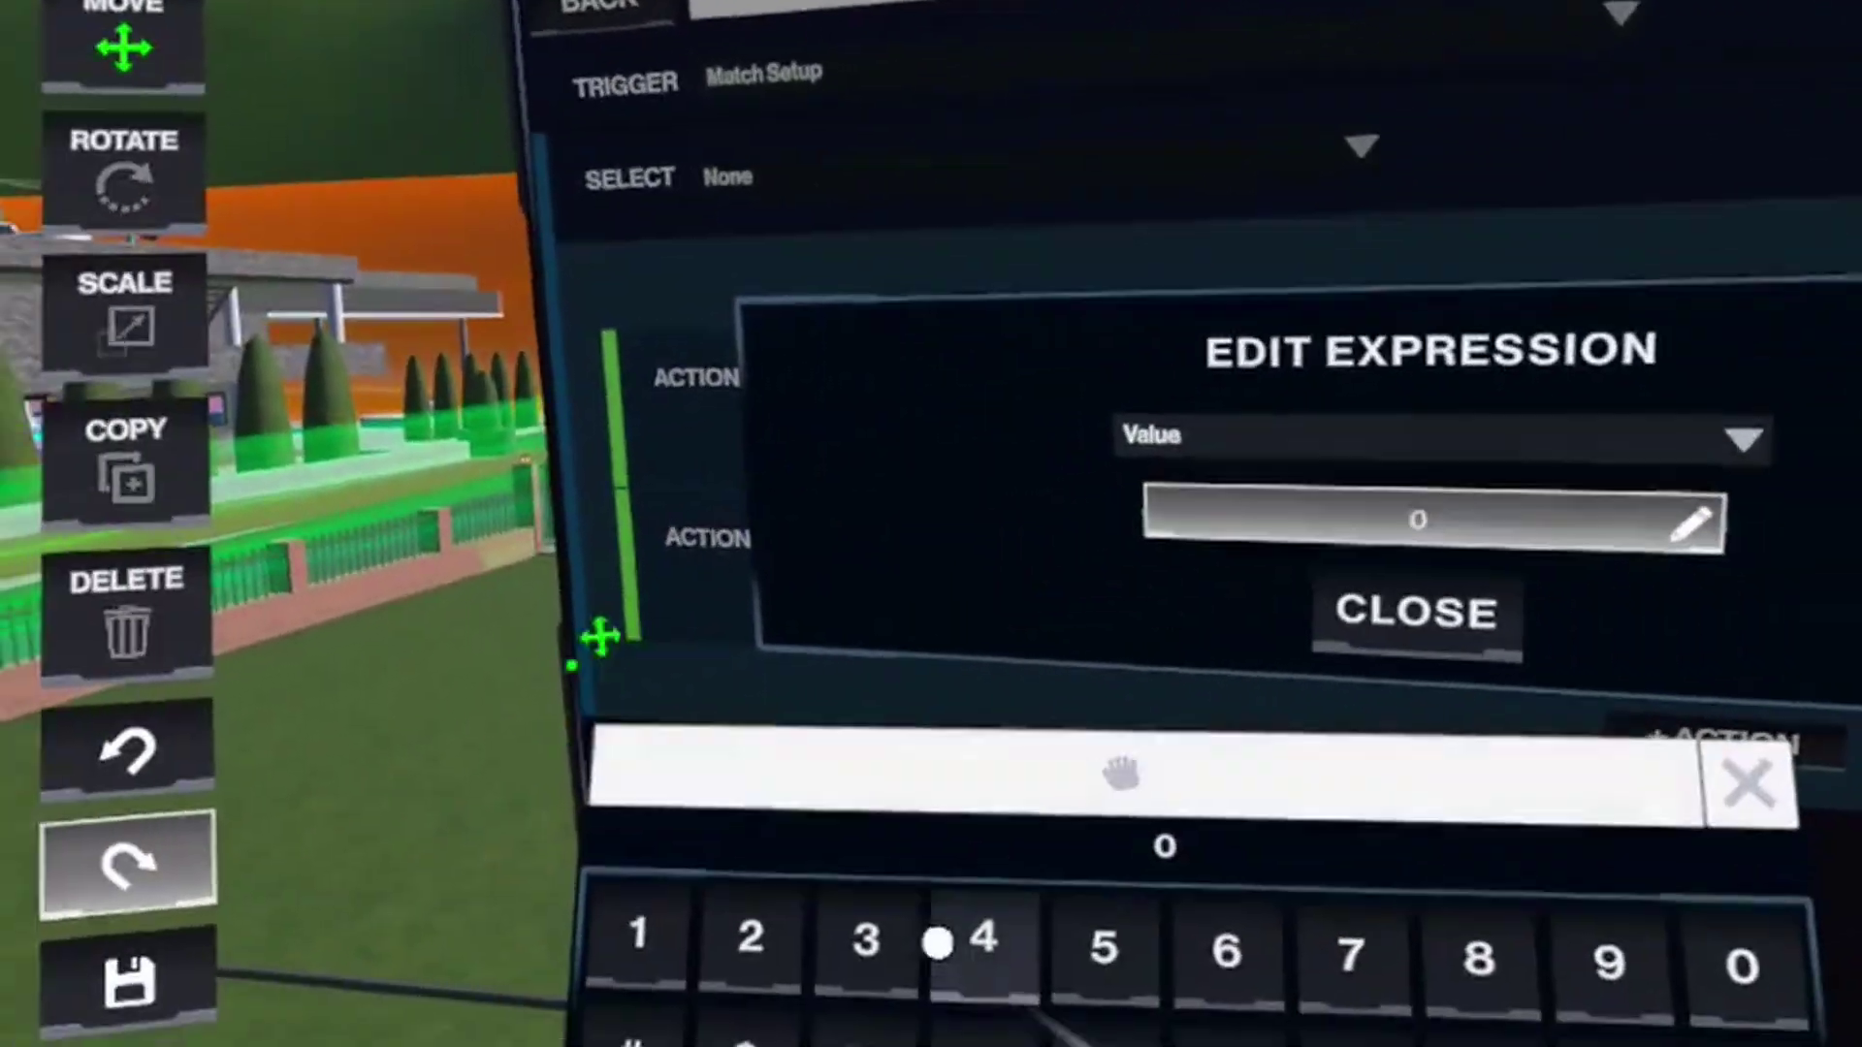
click(751, 939)
click(1595, 573)
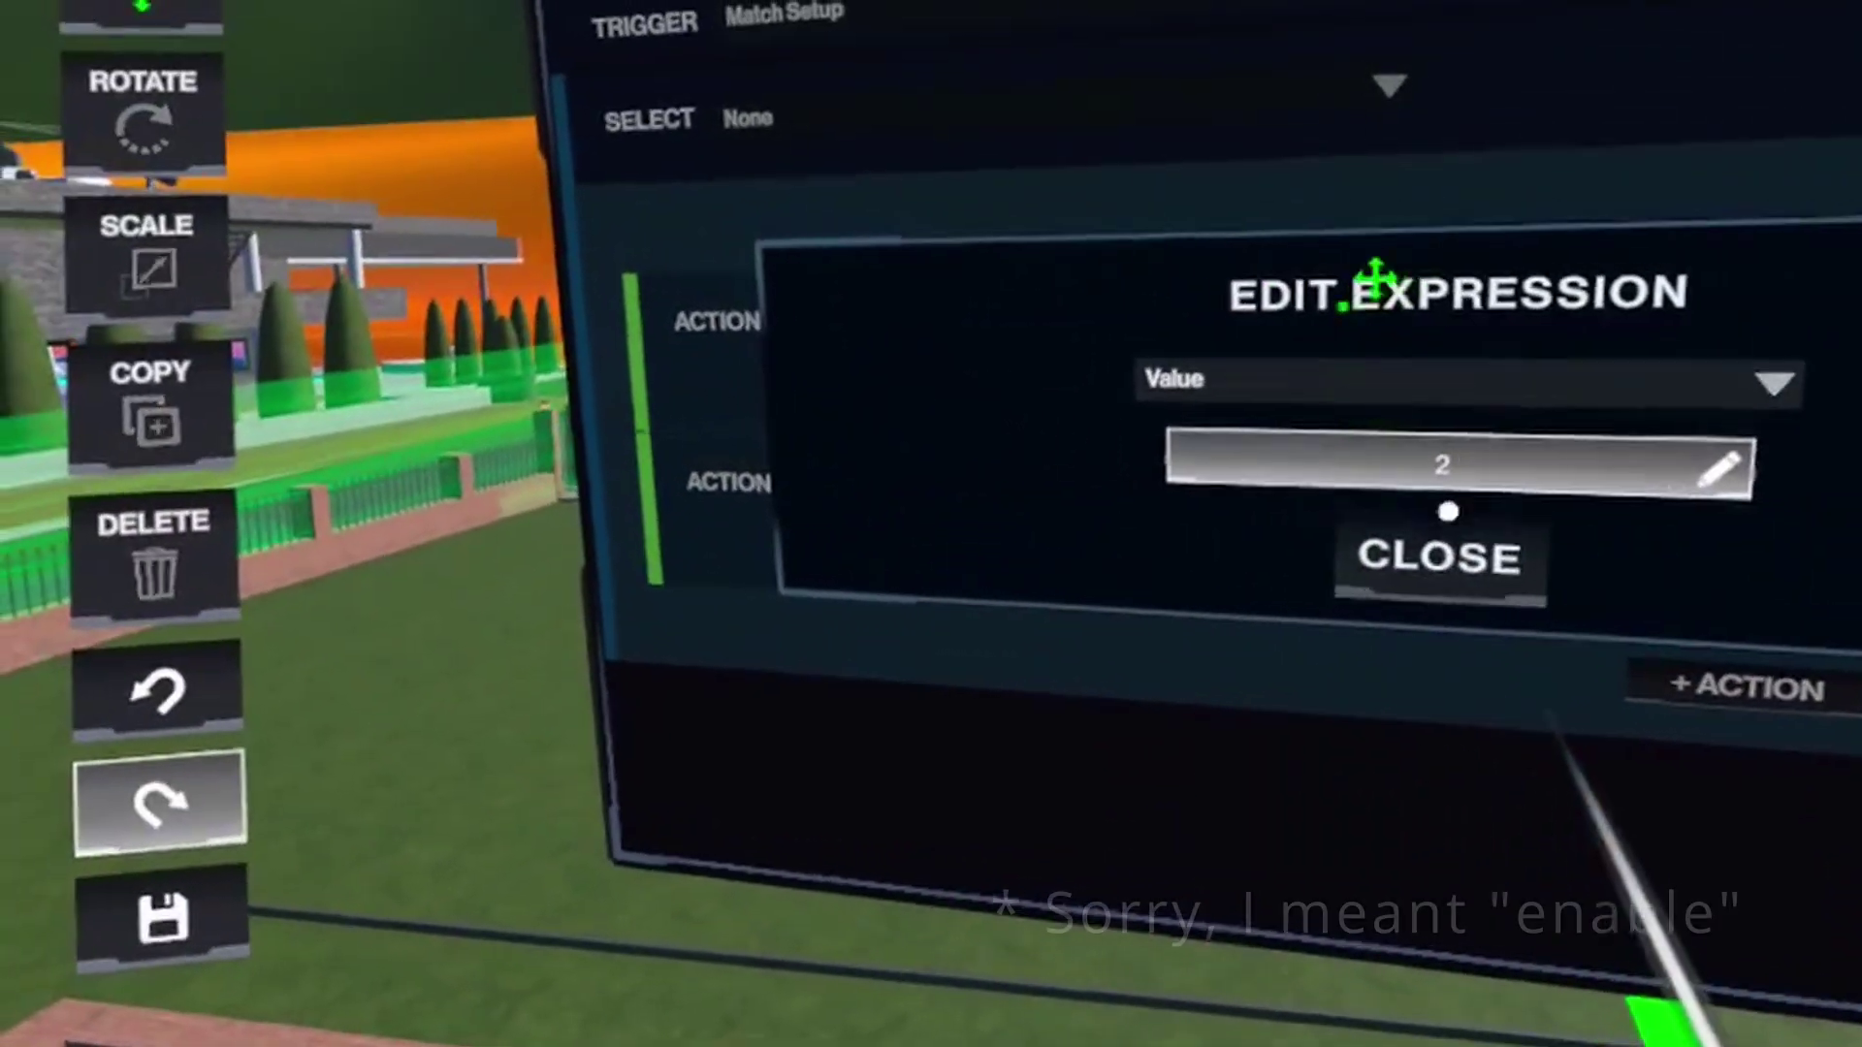
click(1440, 554)
Add a third action to the Match Setup event that enables fields with a value of 3.
click(1503, 697)
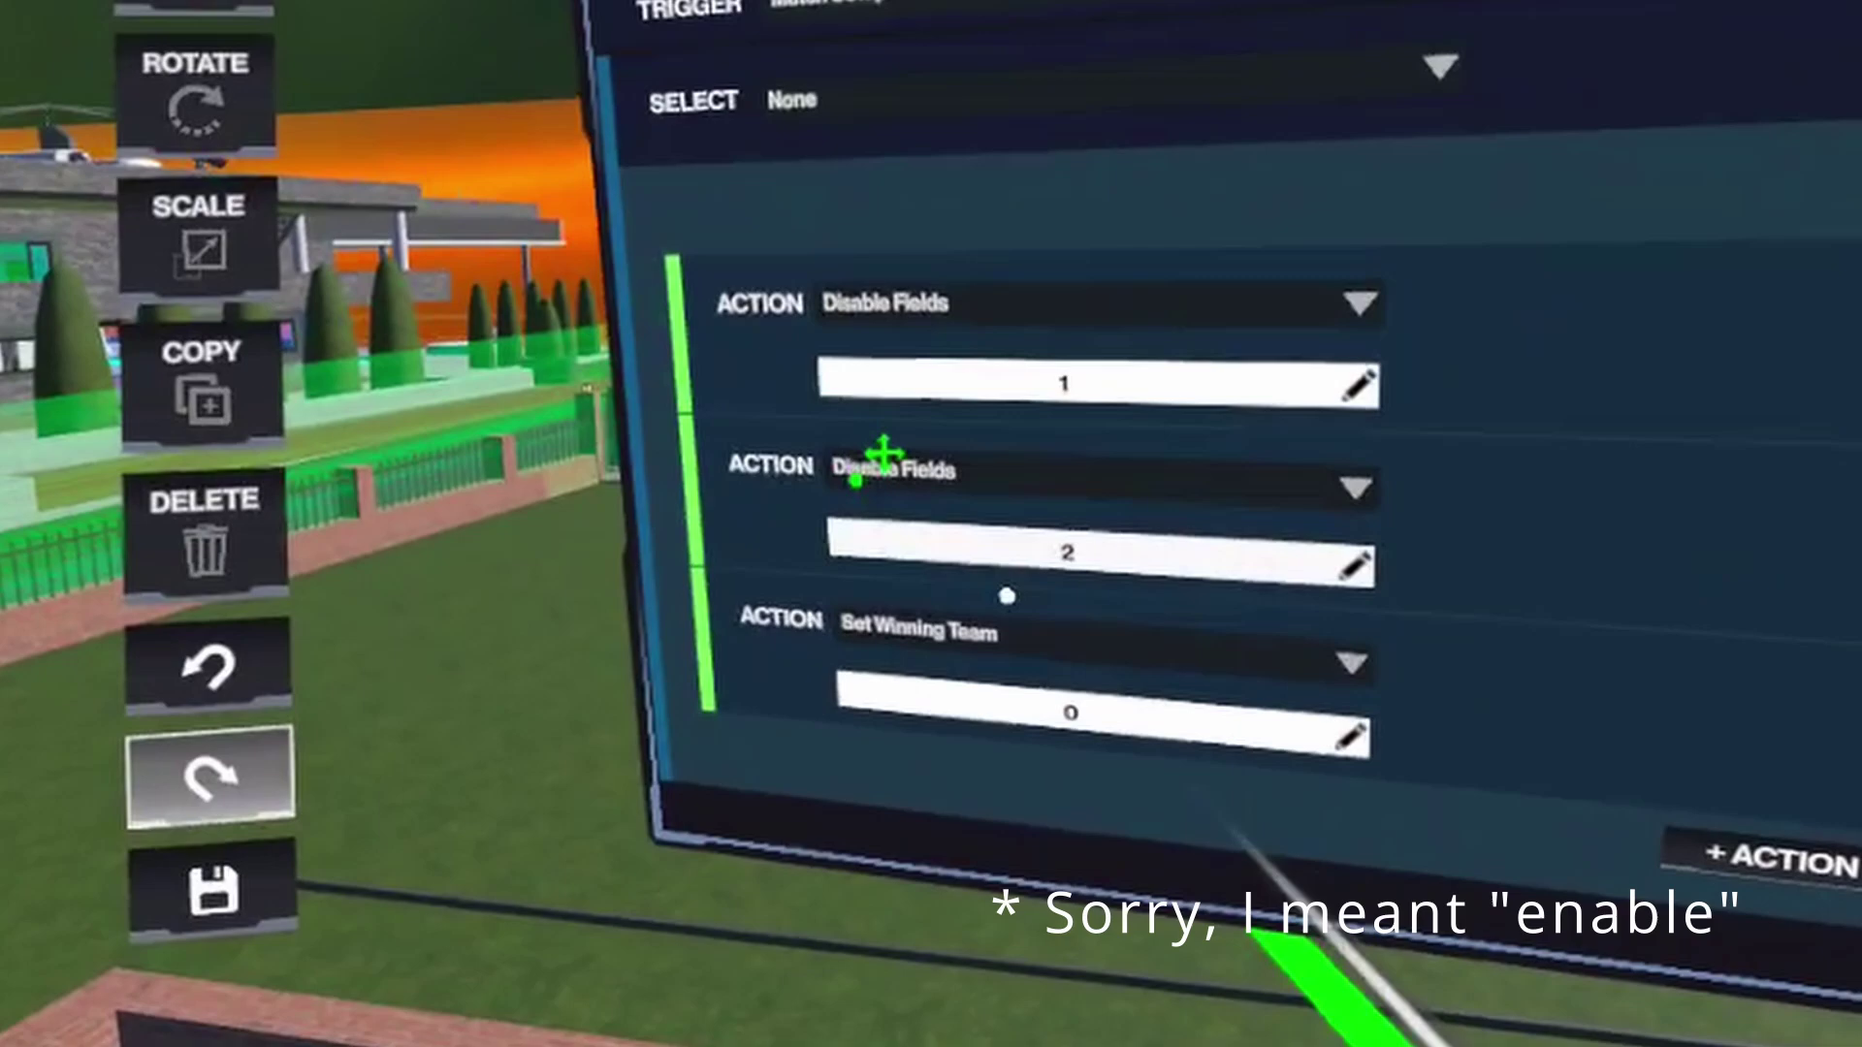
scroll(1111, 645, down, 5)
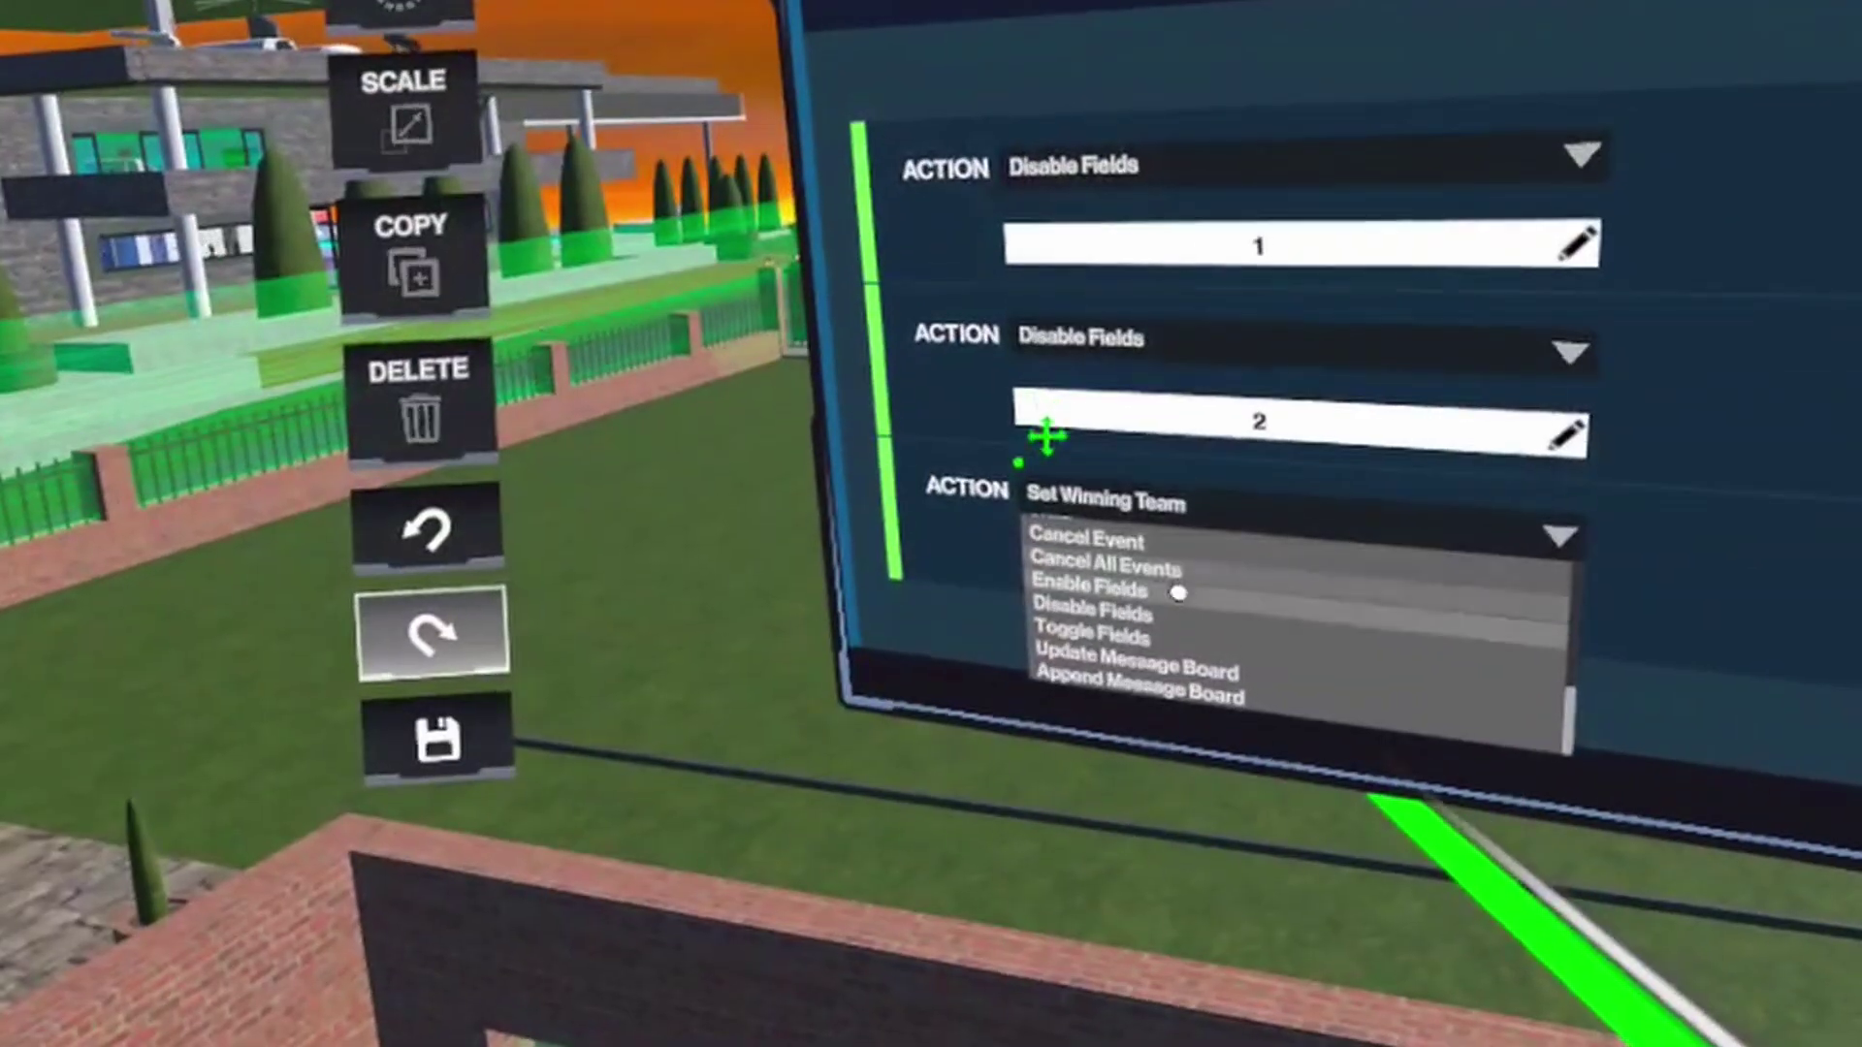
click(1177, 593)
click(1114, 636)
click(1177, 635)
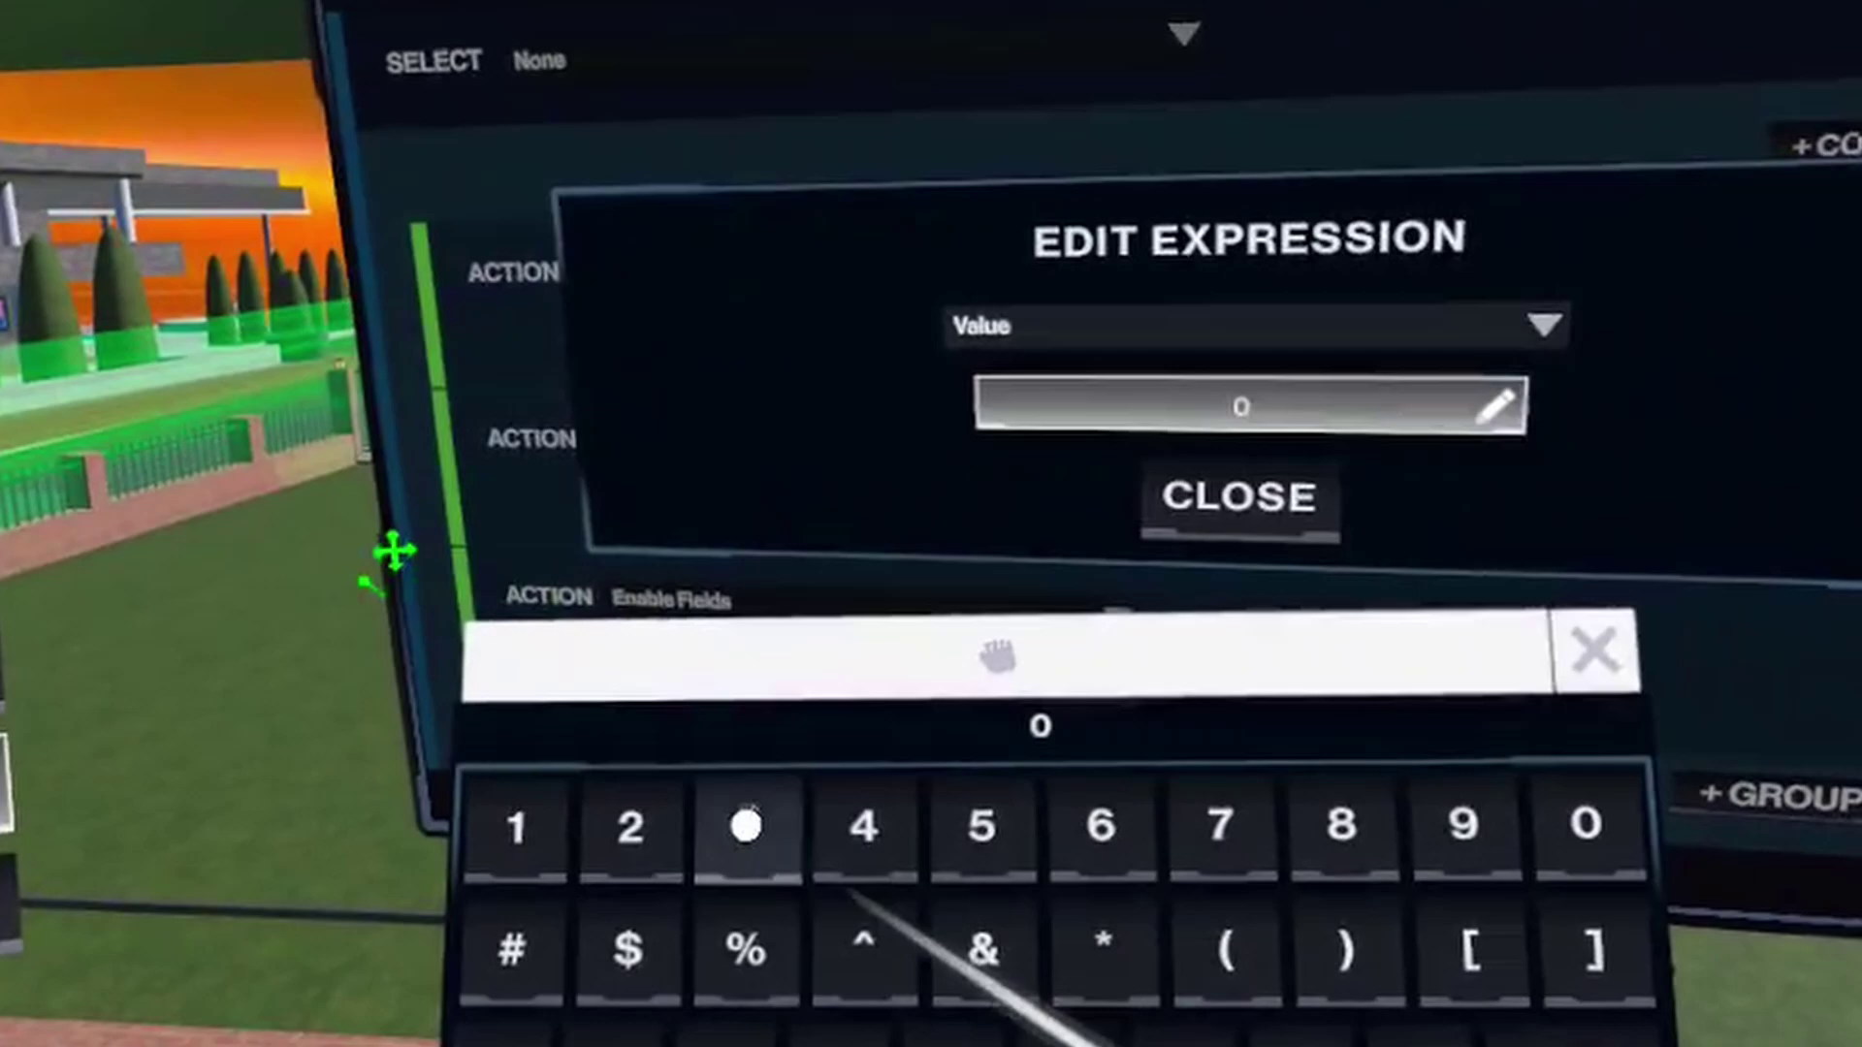
click(746, 825)
click(1357, 1037)
click(1237, 499)
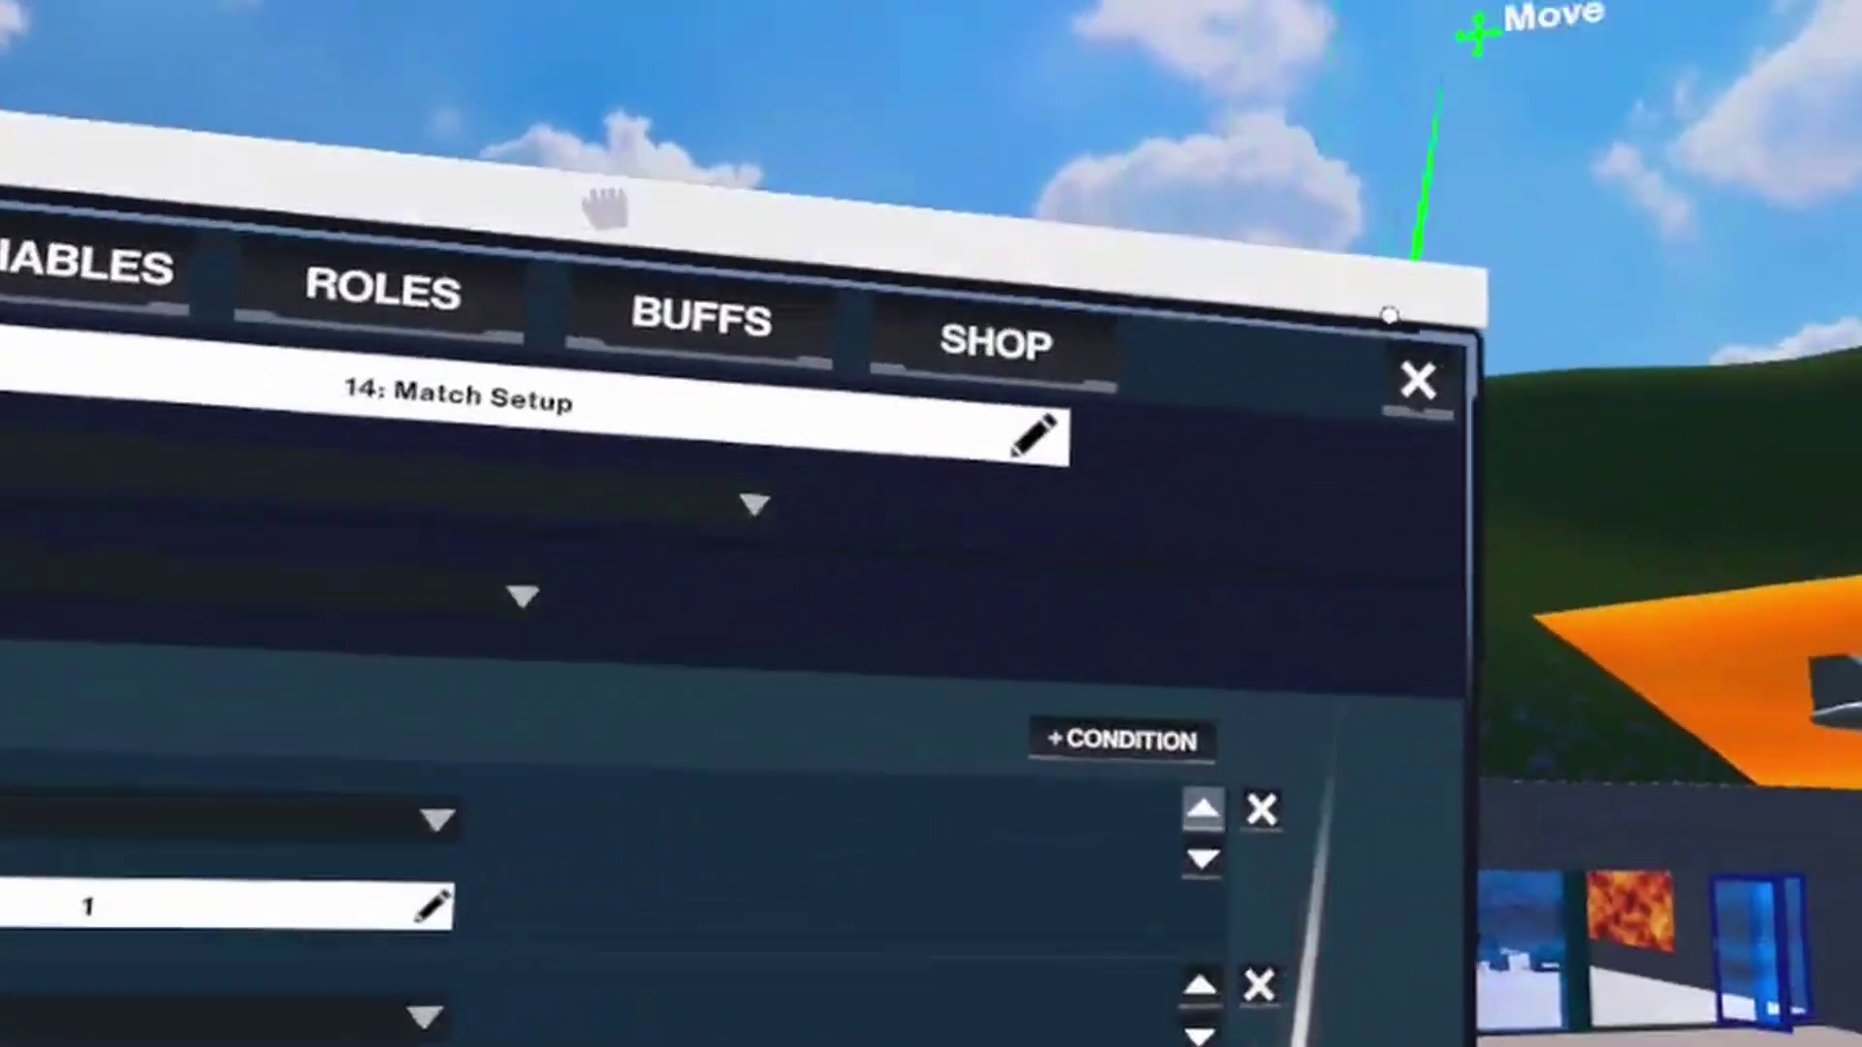
Close the event editor and start a test game.
click(1417, 381)
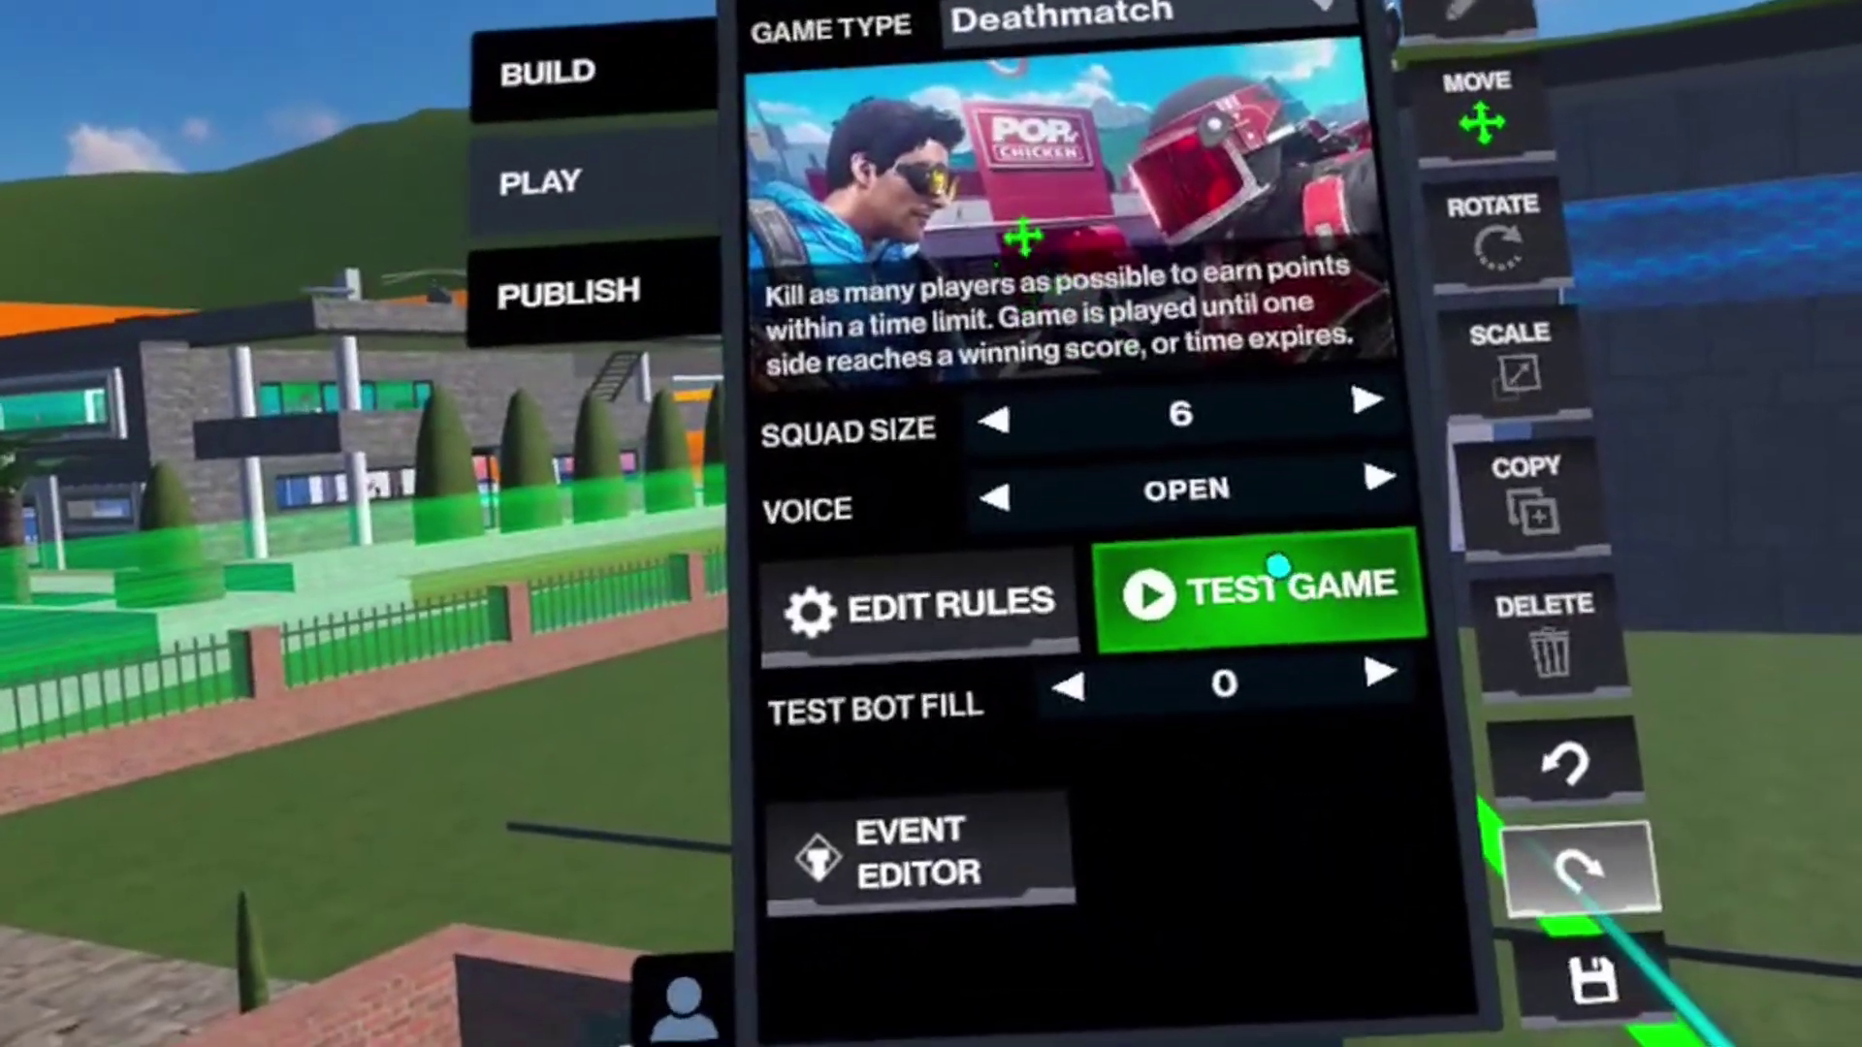
click(1357, 631)
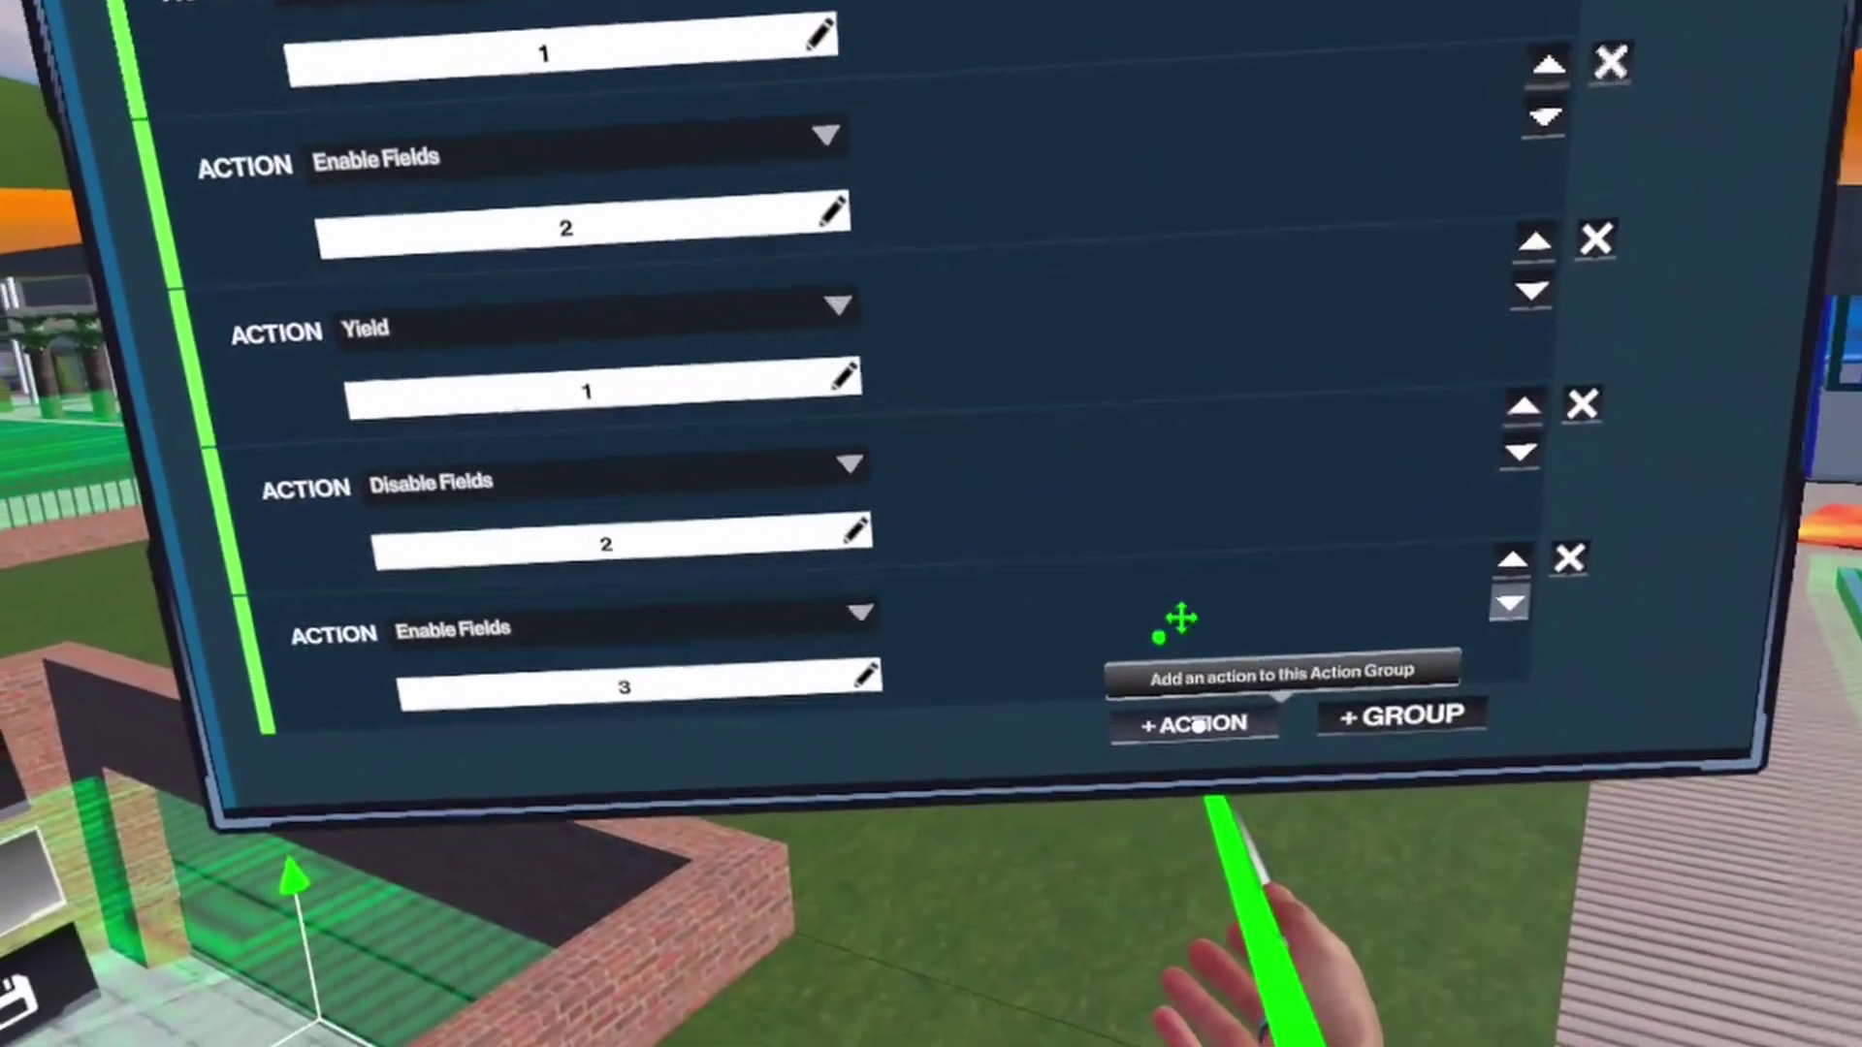
Add a Disable Fields action with a value of 9 at the end of the garage event's action group.
click(1222, 772)
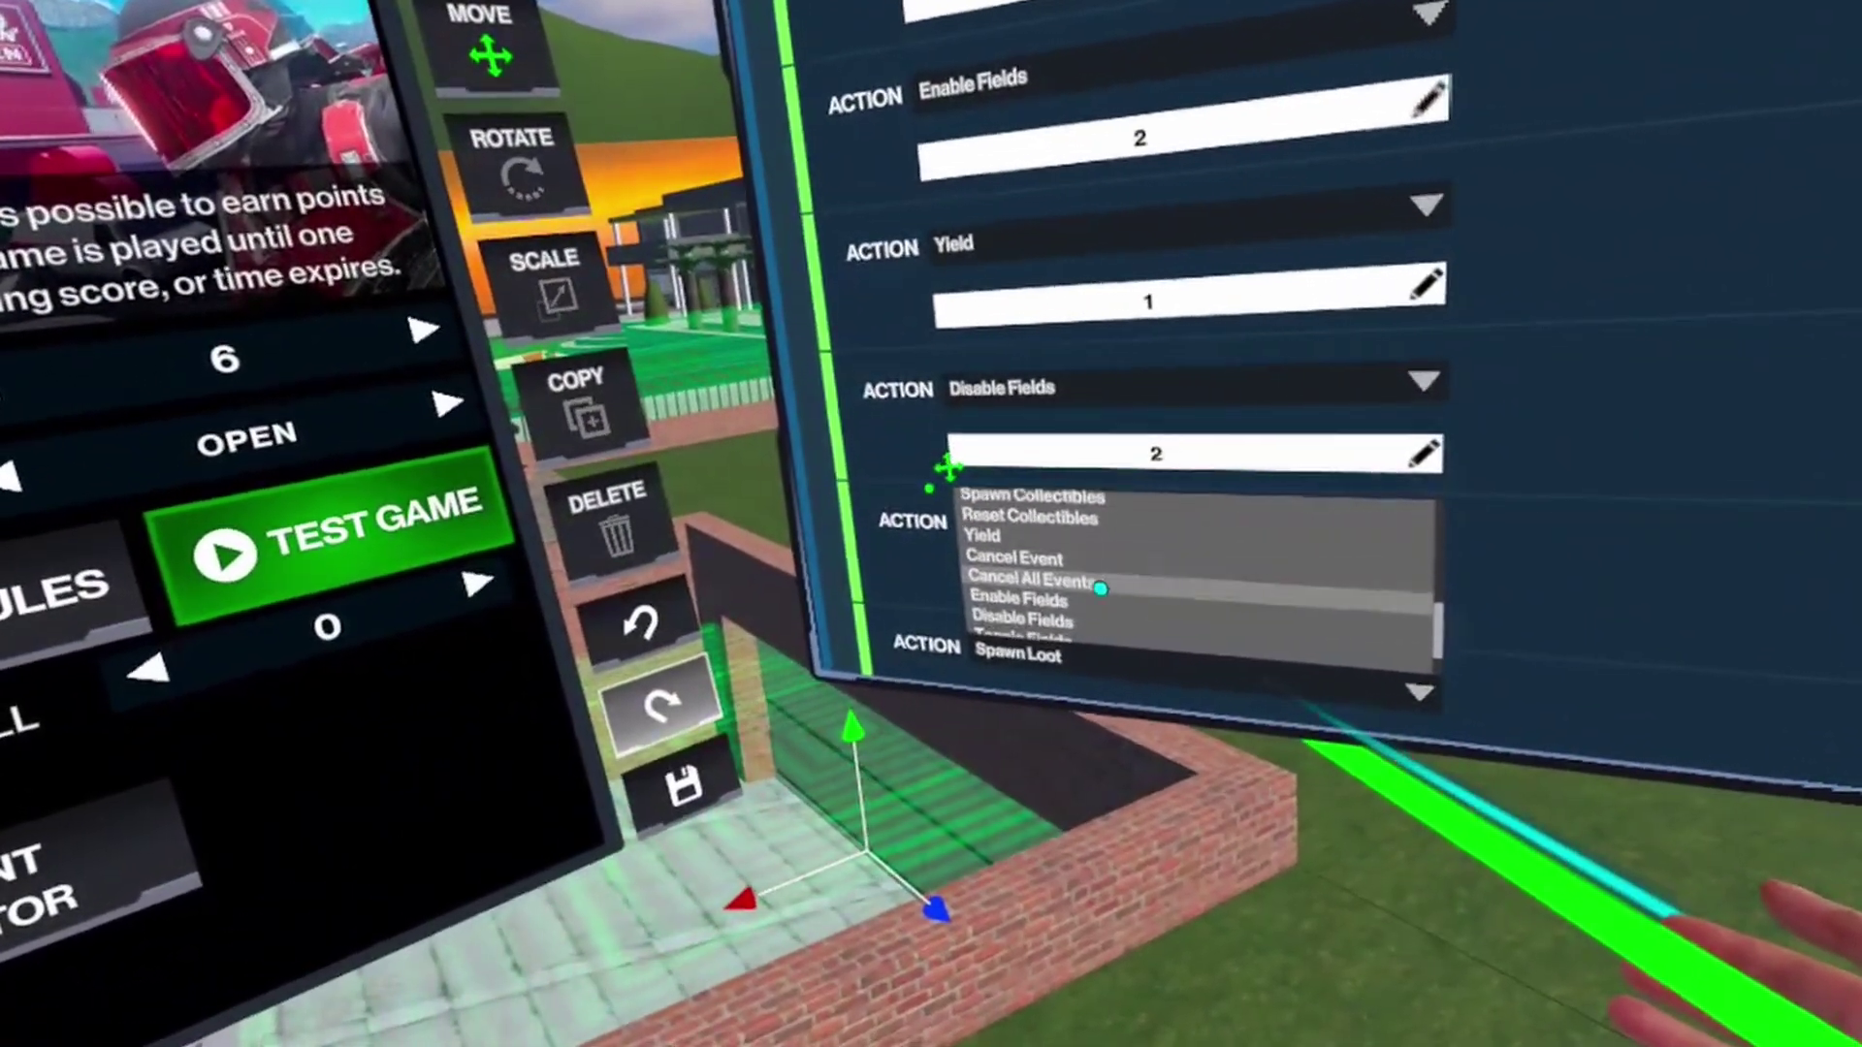
scroll(1086, 577, down, 1)
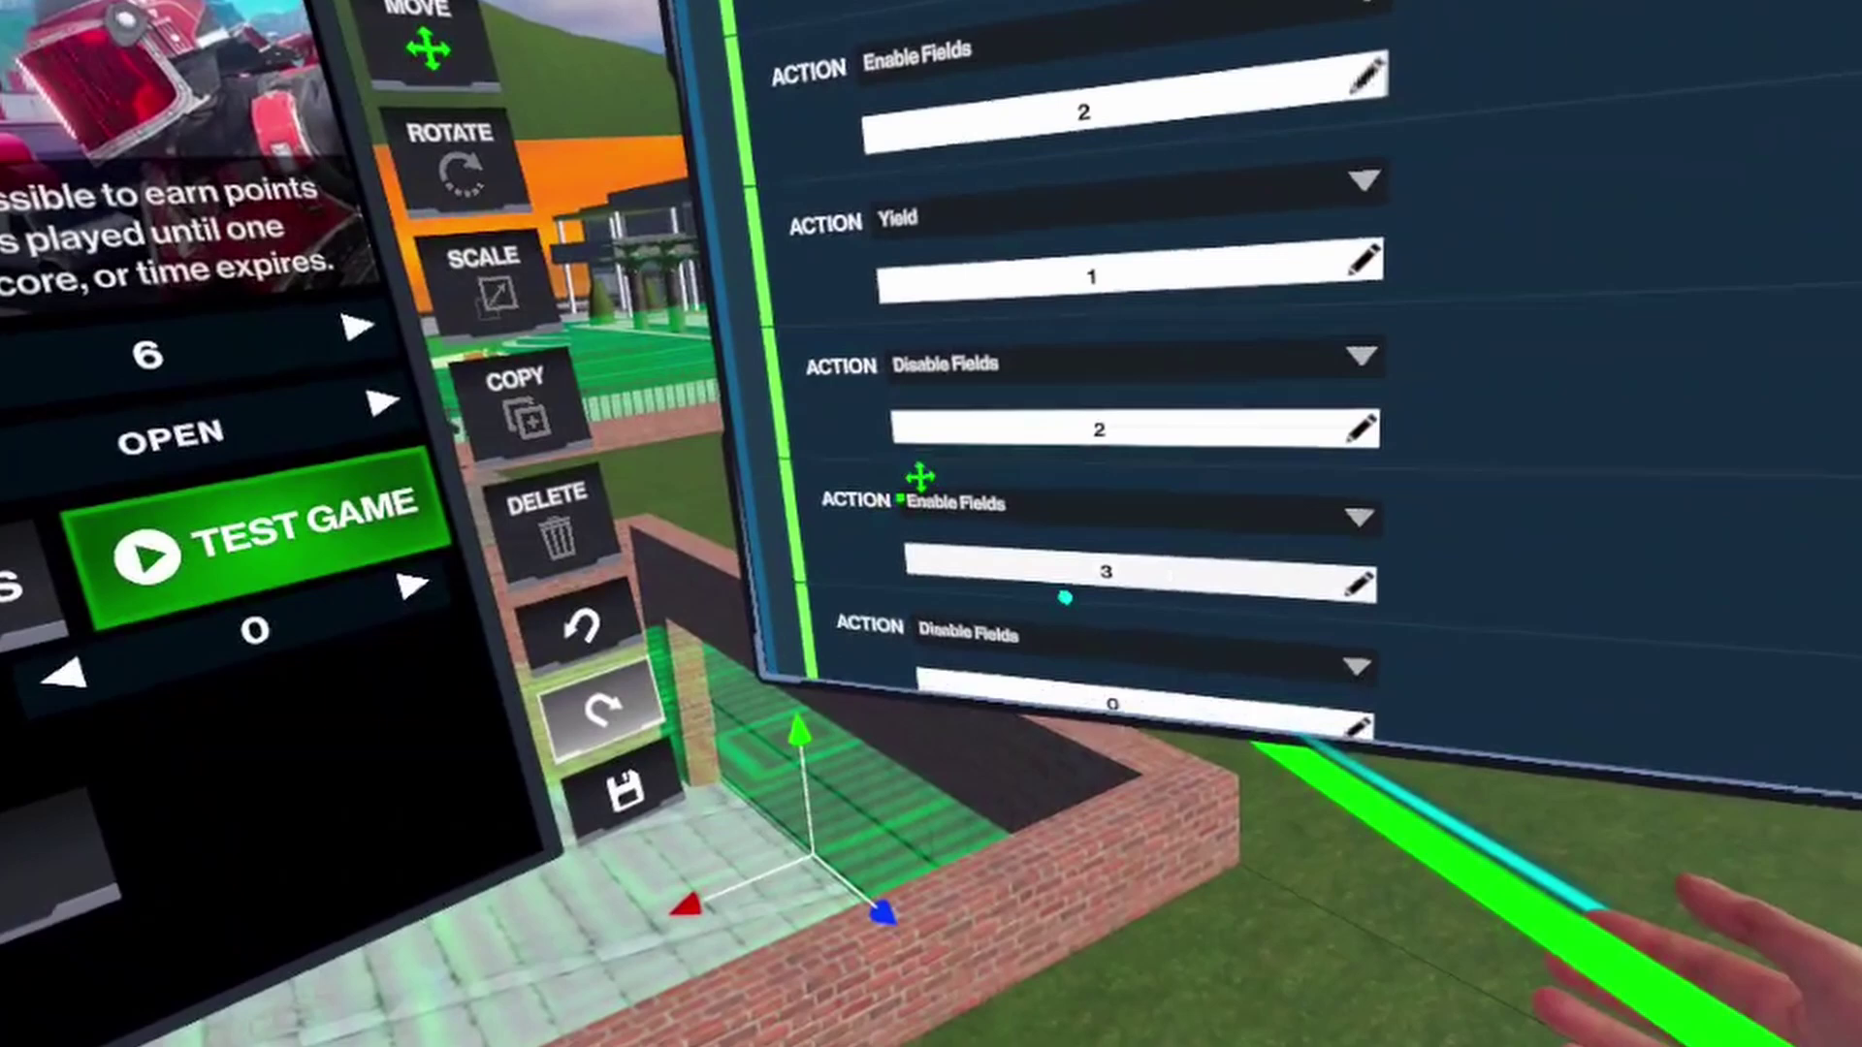
click(1034, 669)
click(1128, 487)
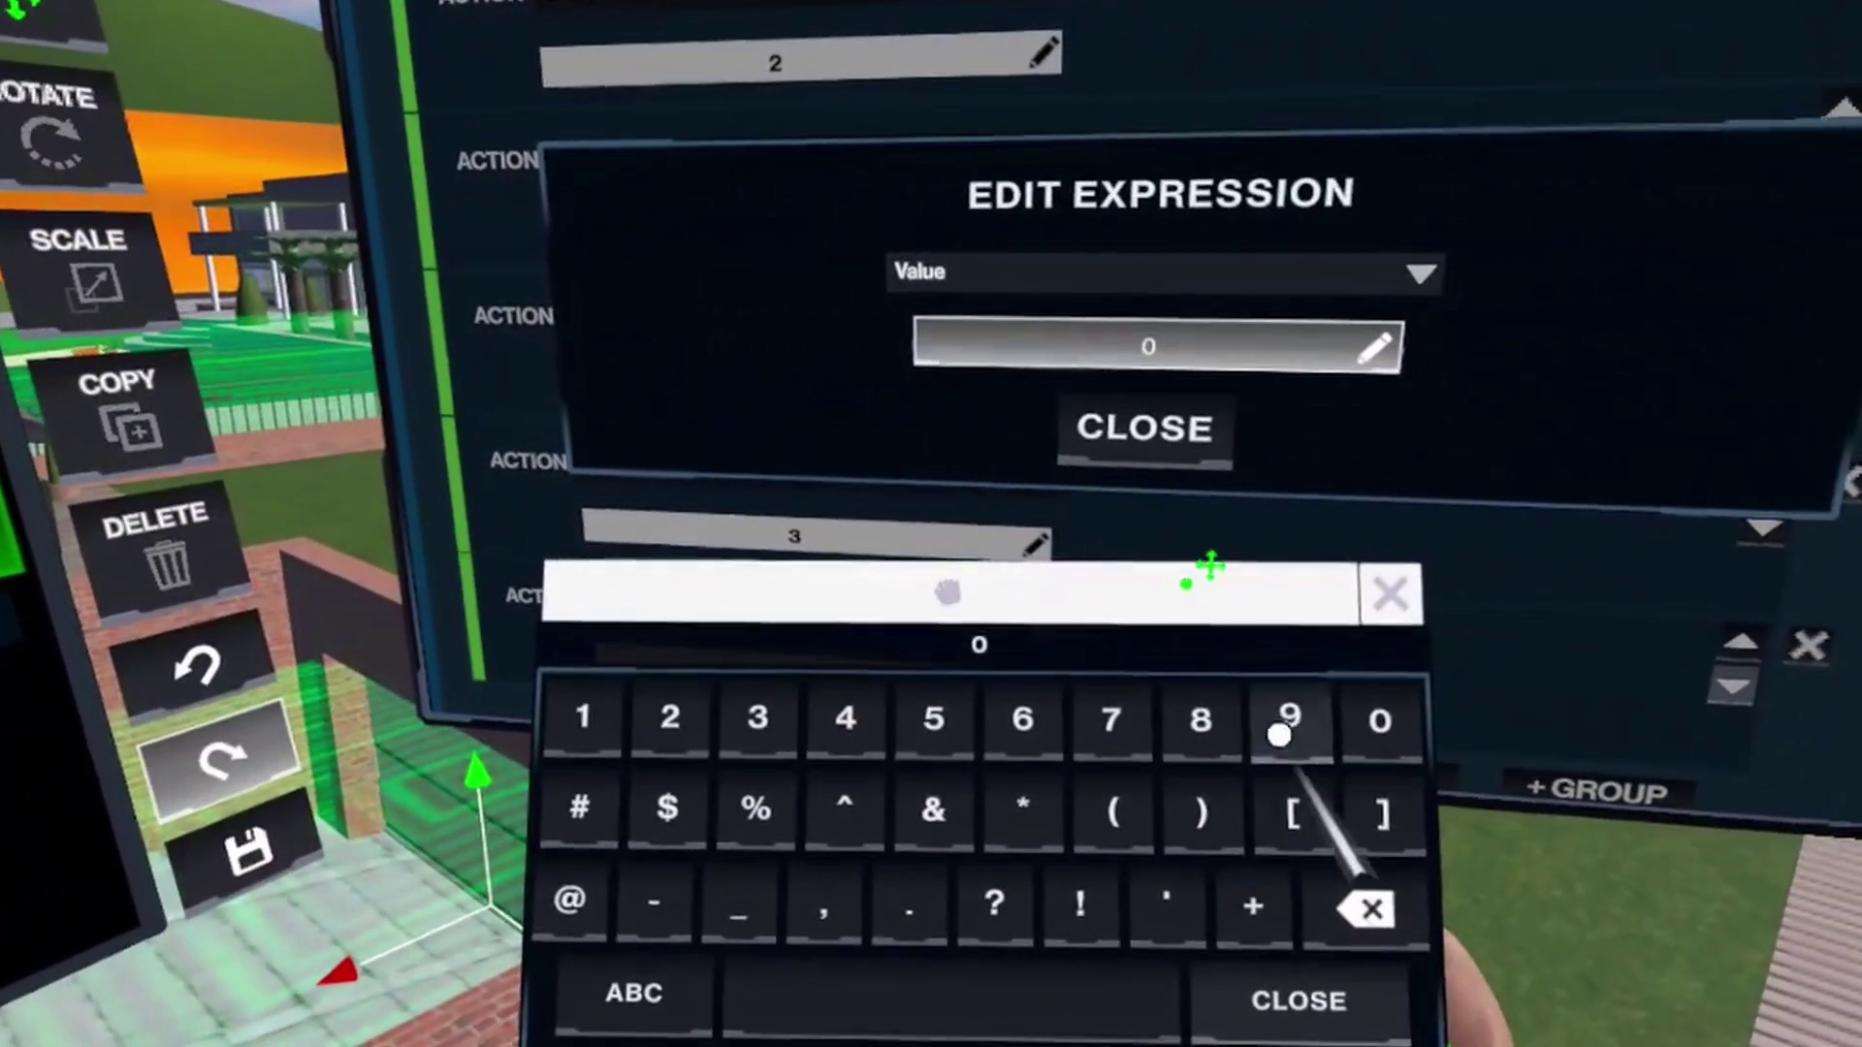
click(1281, 725)
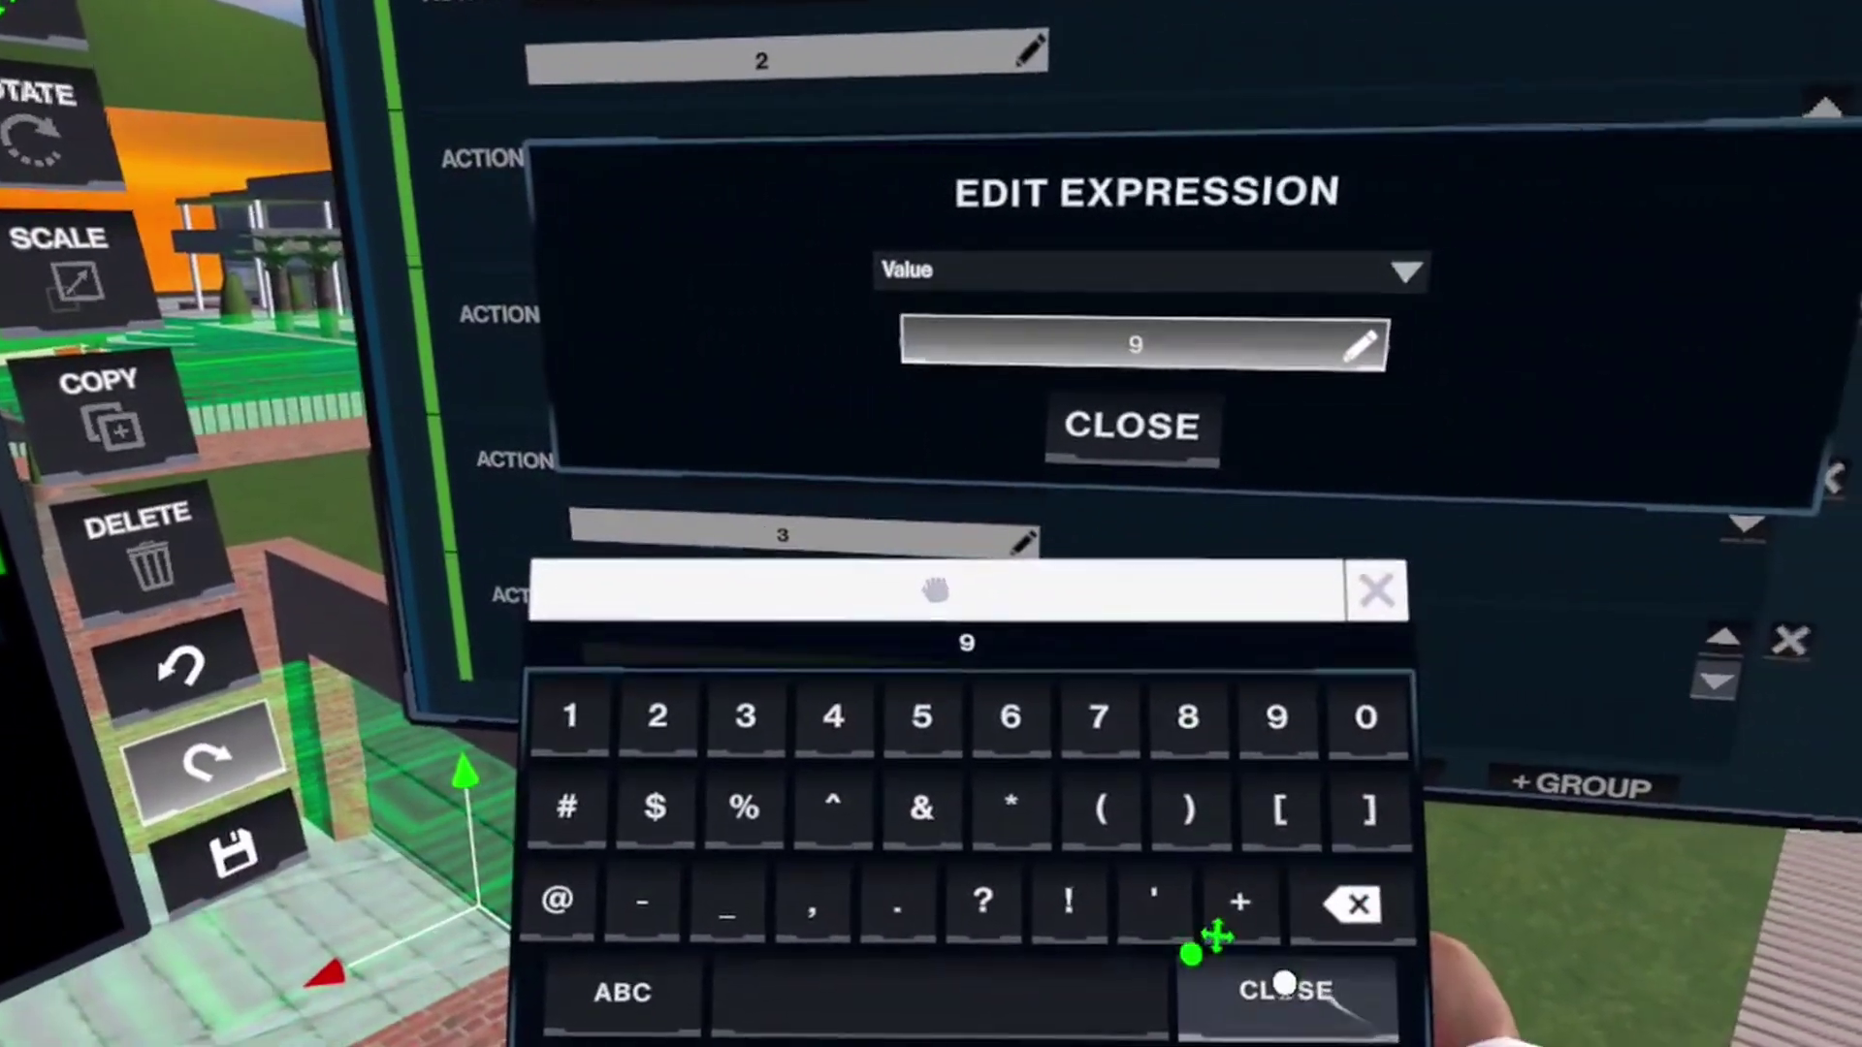
click(1298, 1001)
click(1144, 428)
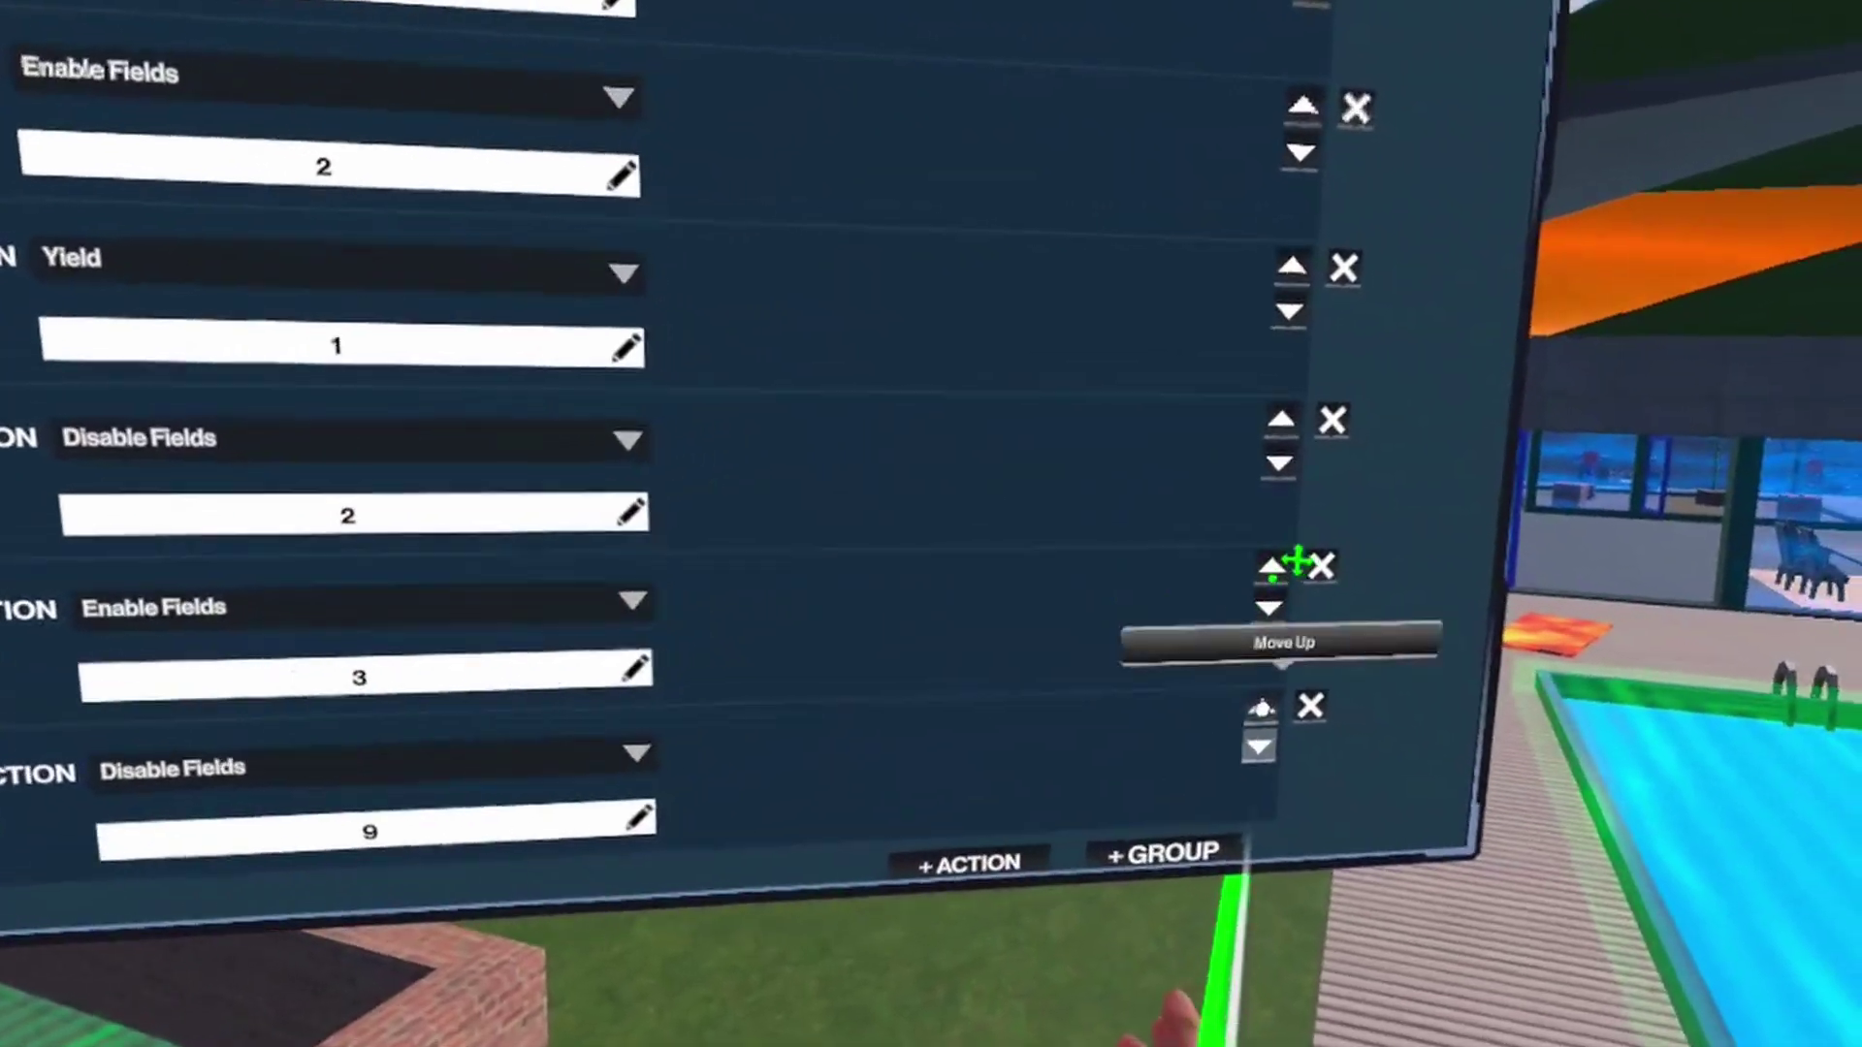
Move the Disable Fields action with value 9 up the group, above the last Yield.
click(1260, 694)
click(1276, 563)
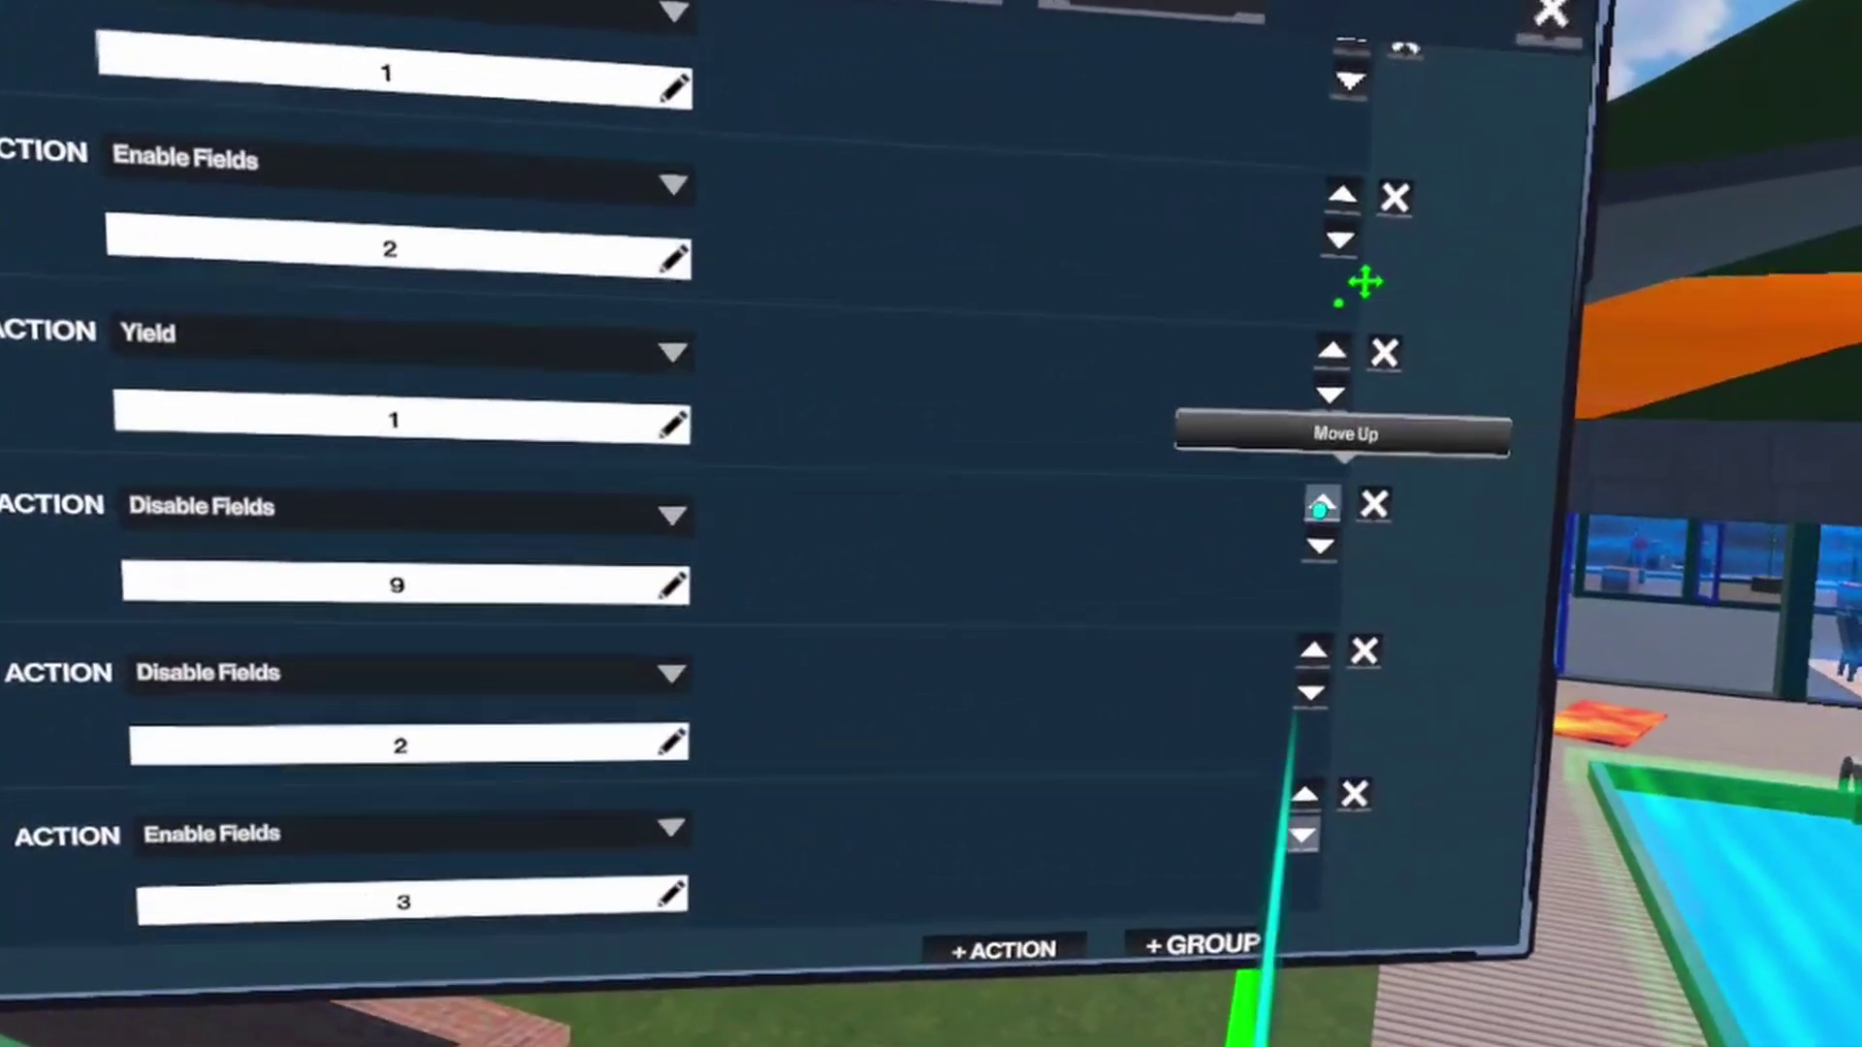
click(1363, 502)
click(1374, 346)
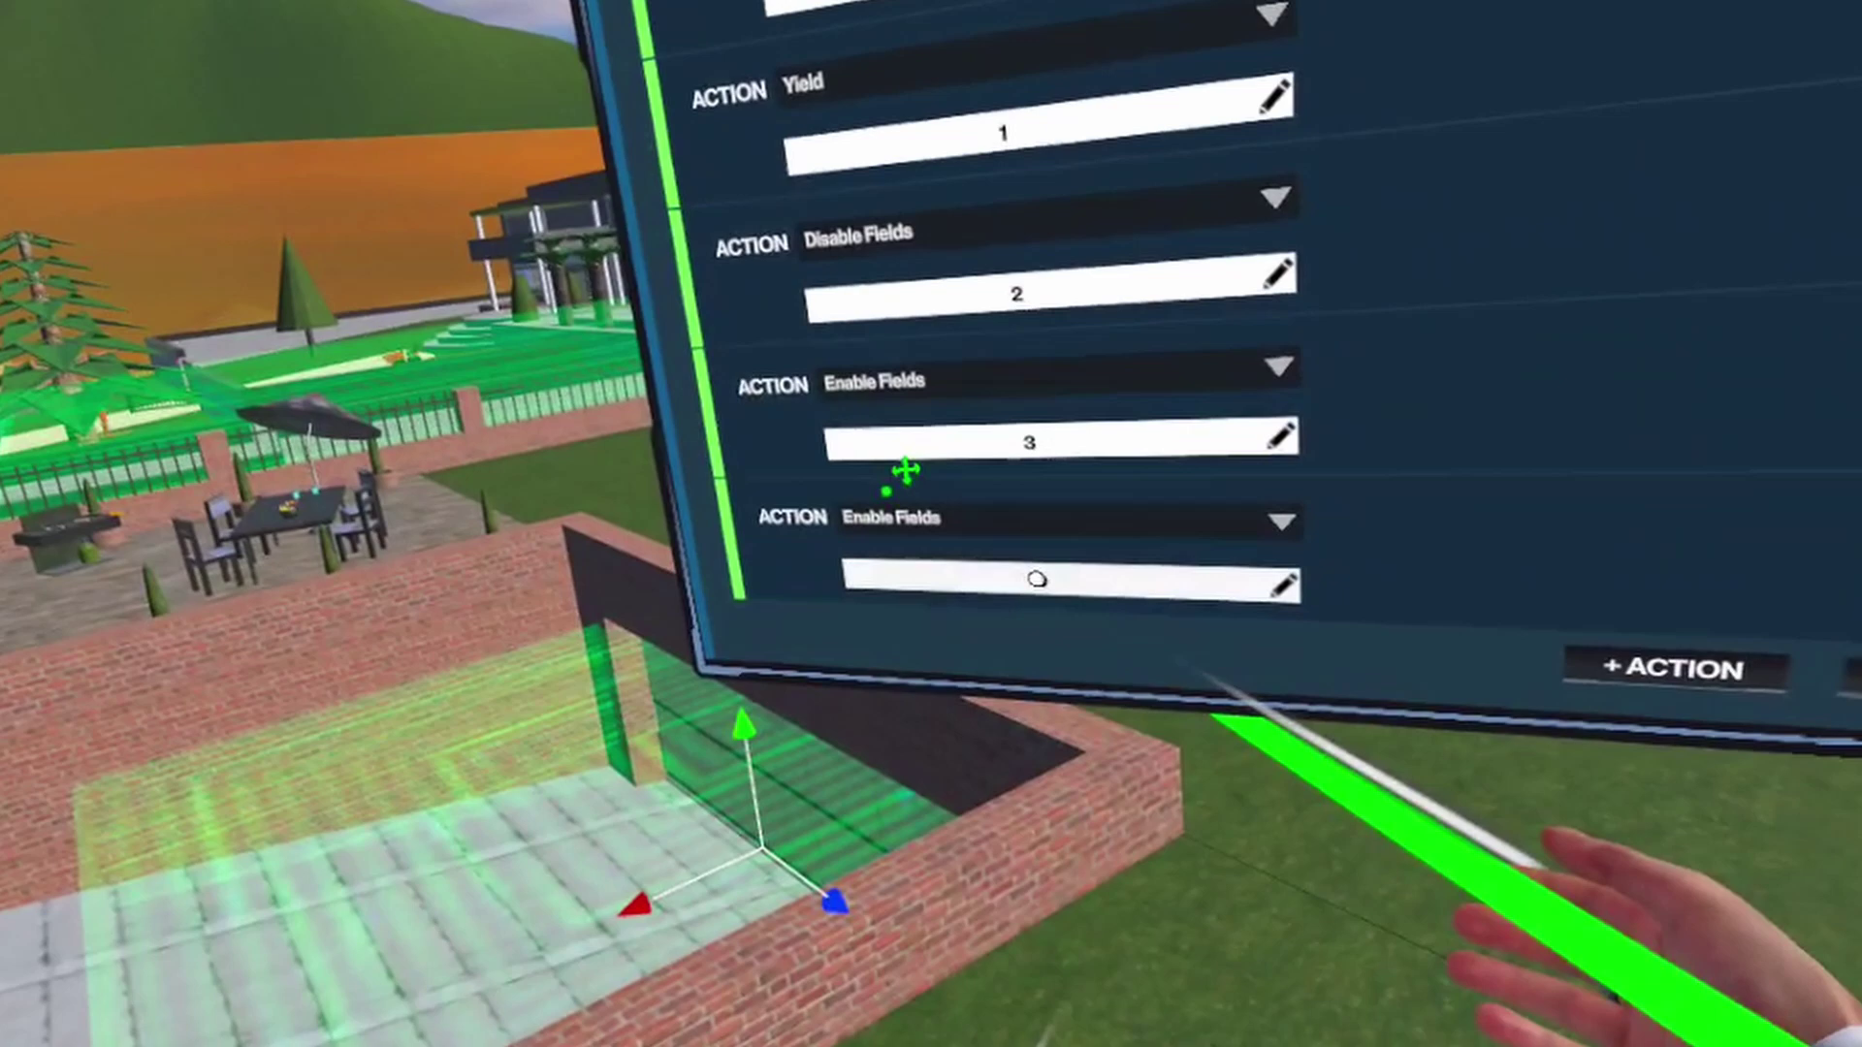
Open the value of the Enable Fields action at the end of the garage event for editing.
click(1053, 585)
click(1089, 498)
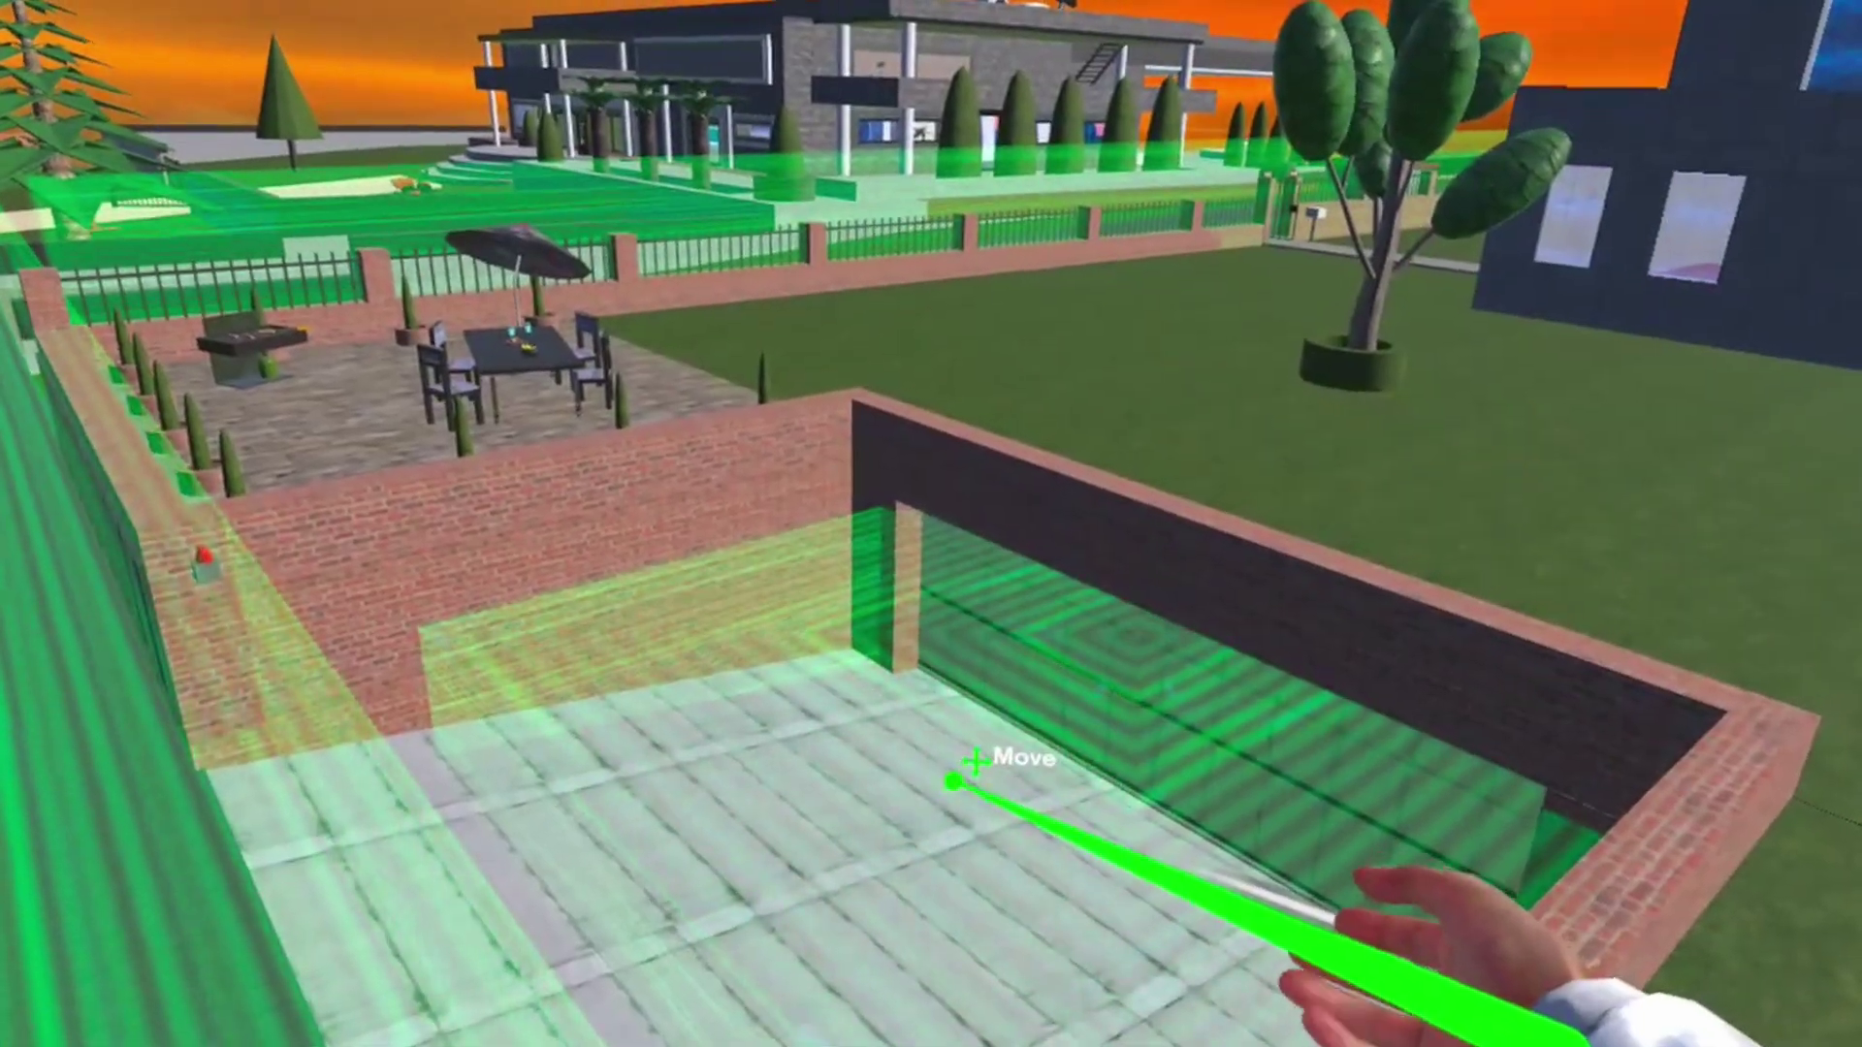
Set the garage trigger's Field ID to 9 and save the map.
click(947, 774)
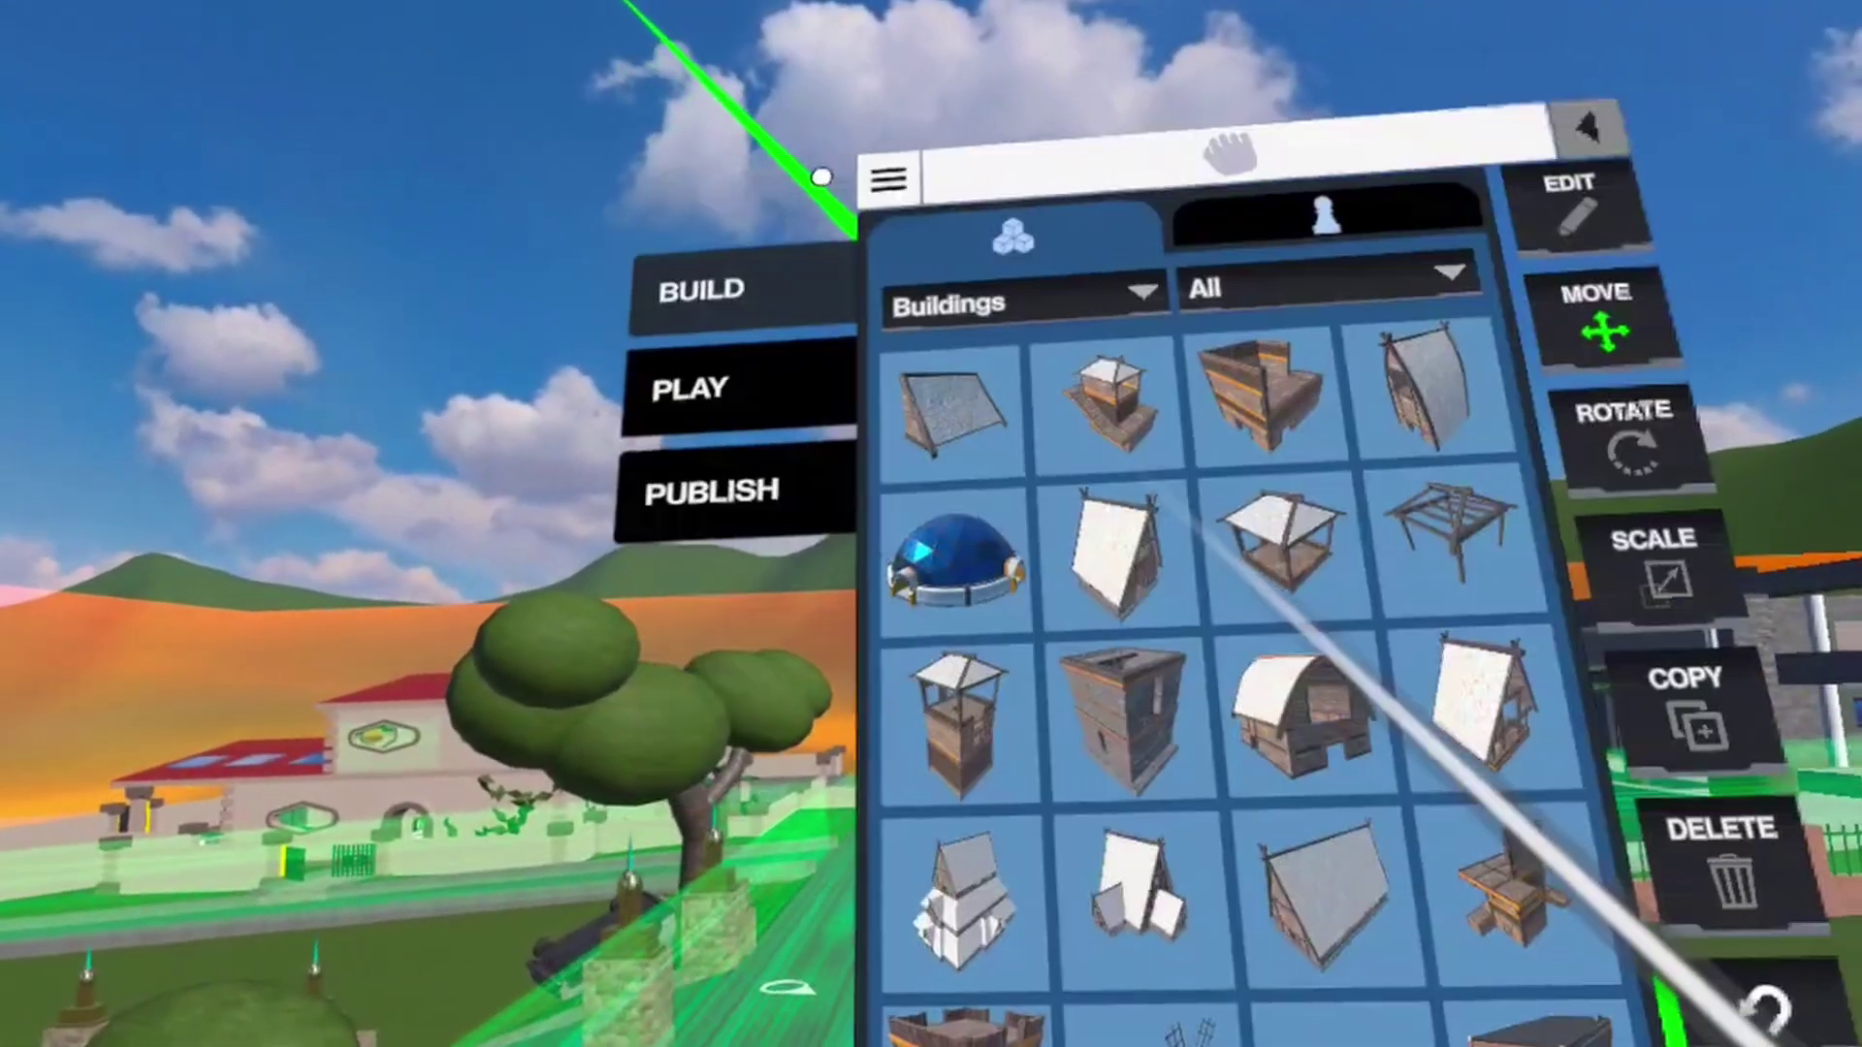
click(1140, 243)
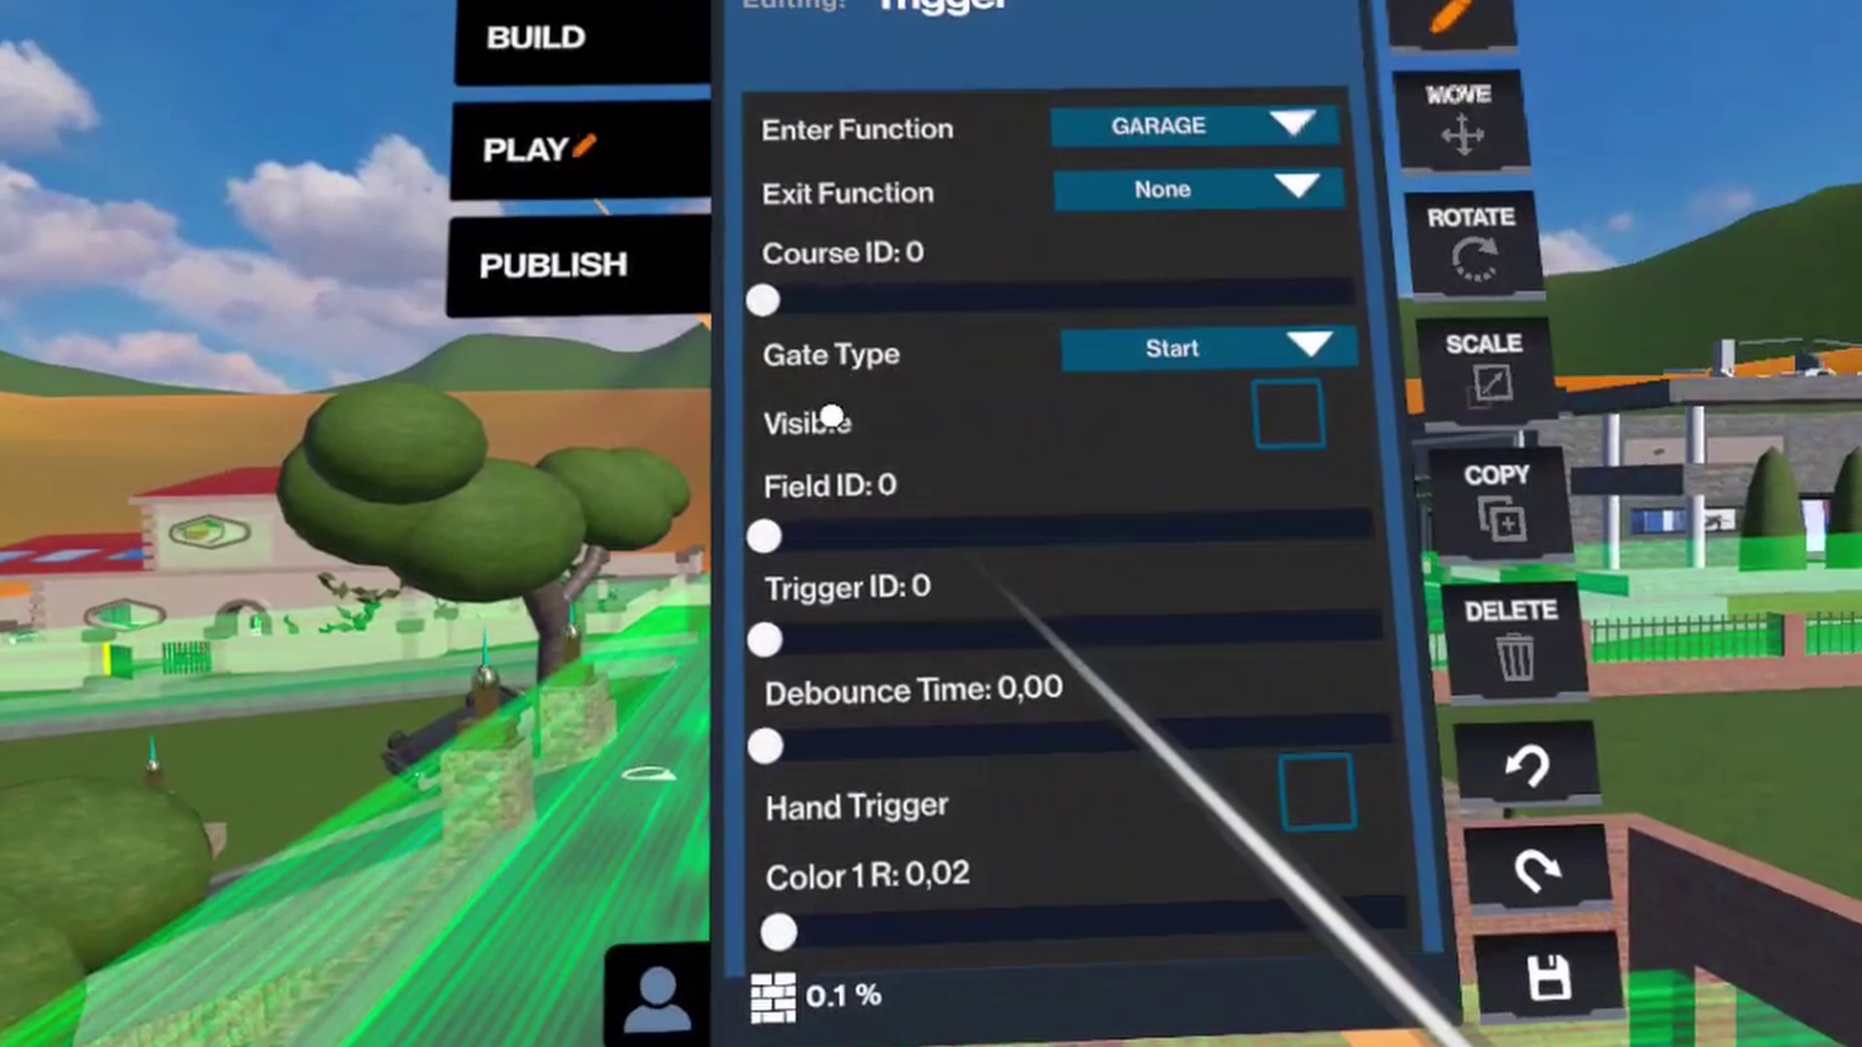
drag(770, 519, 926, 507)
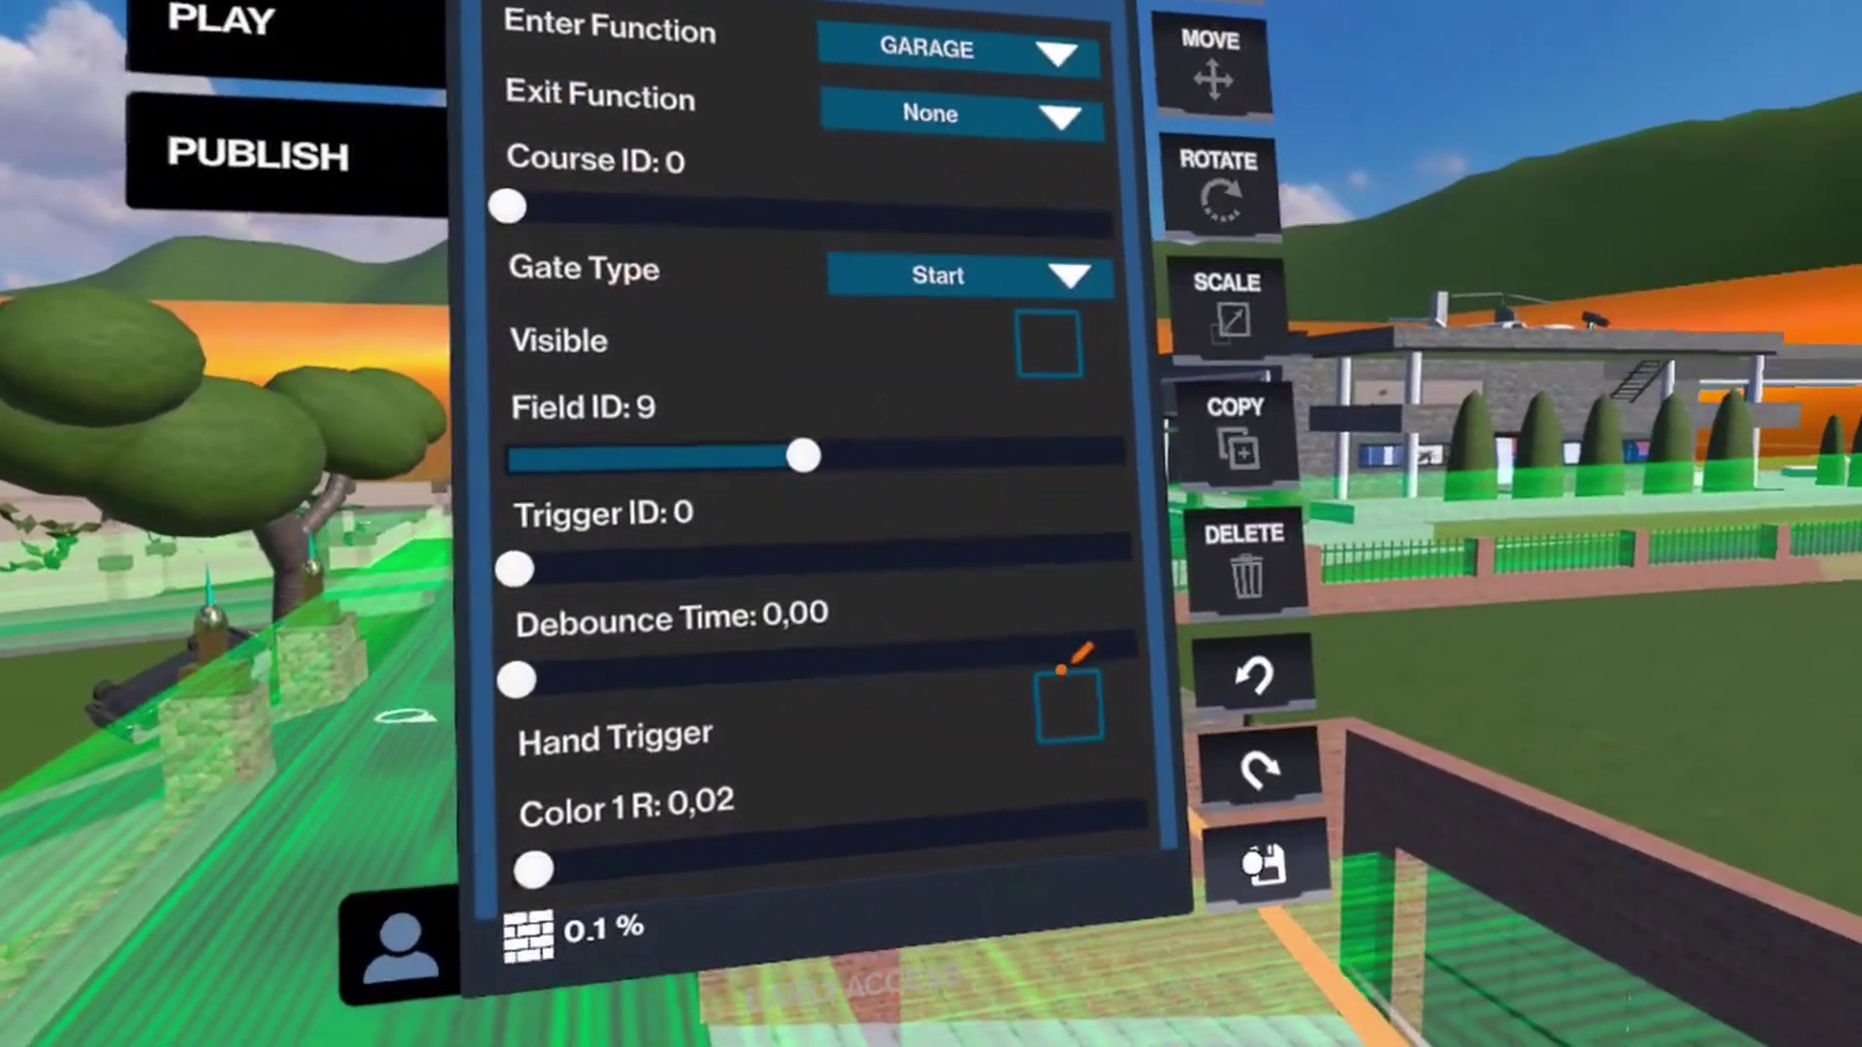
click(1255, 863)
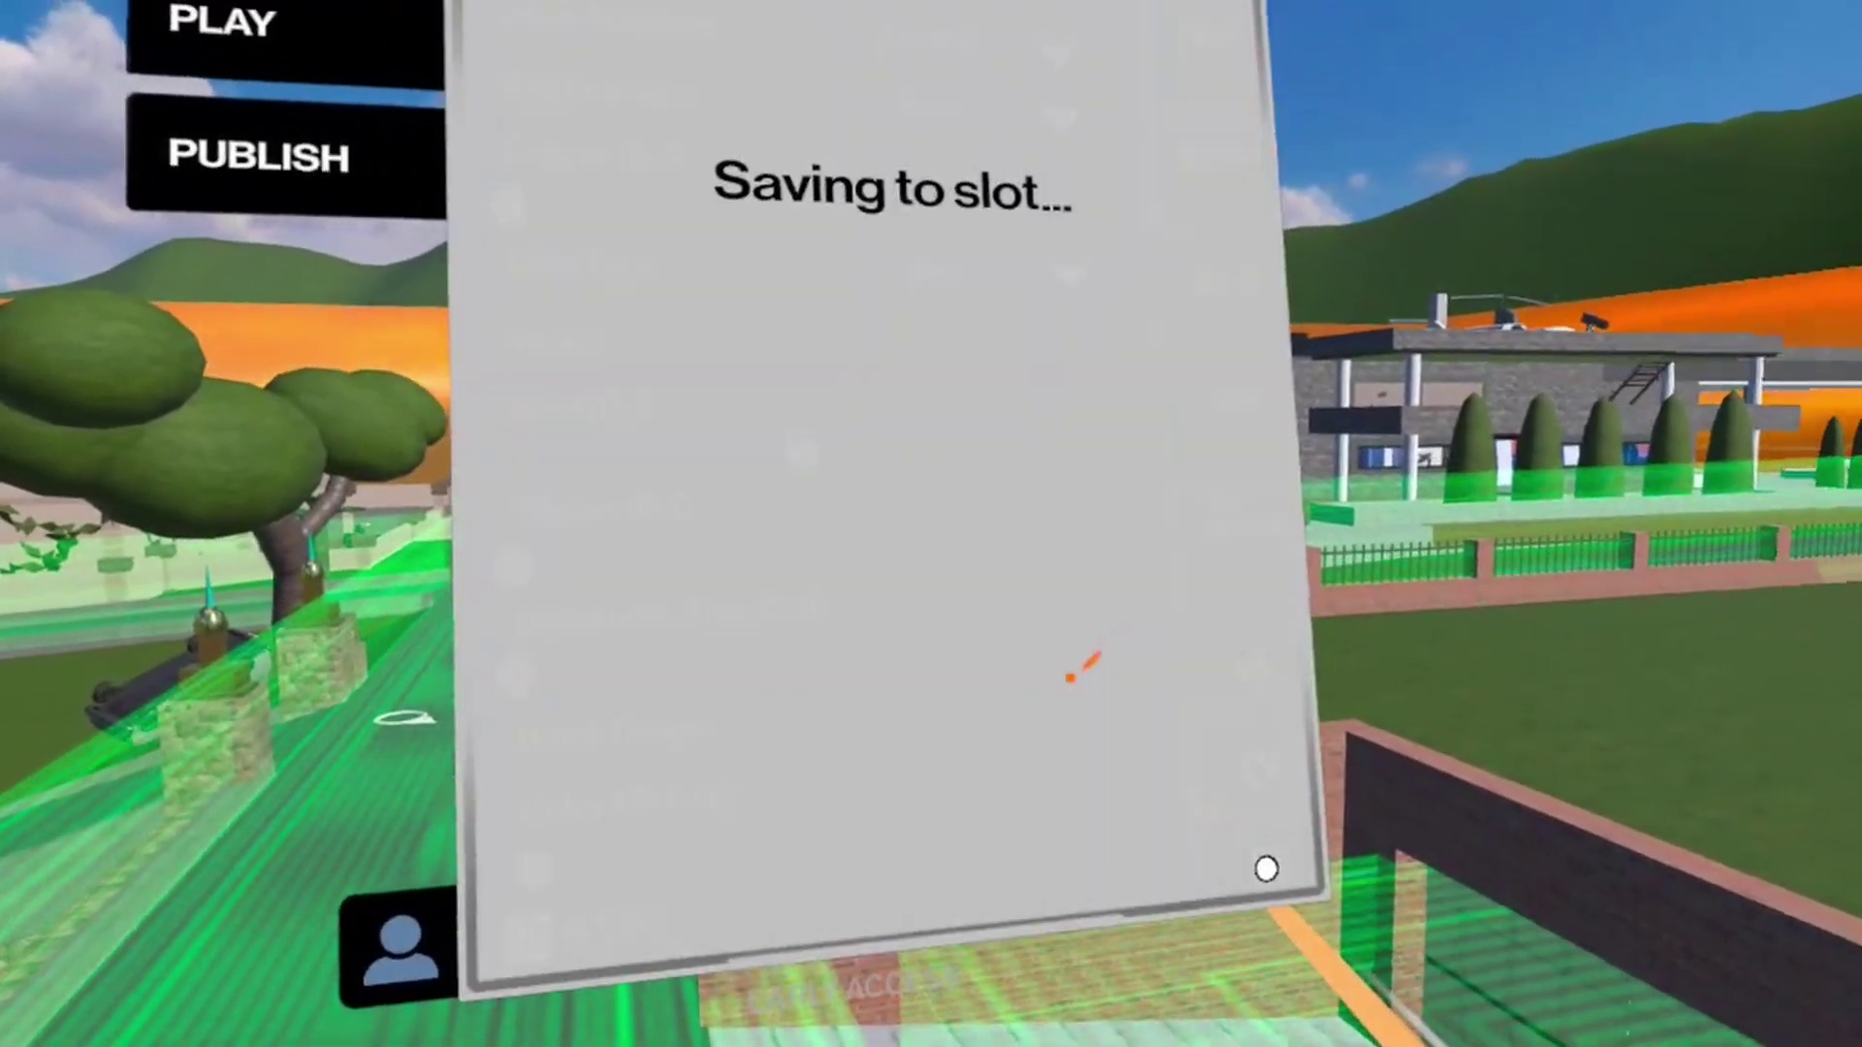